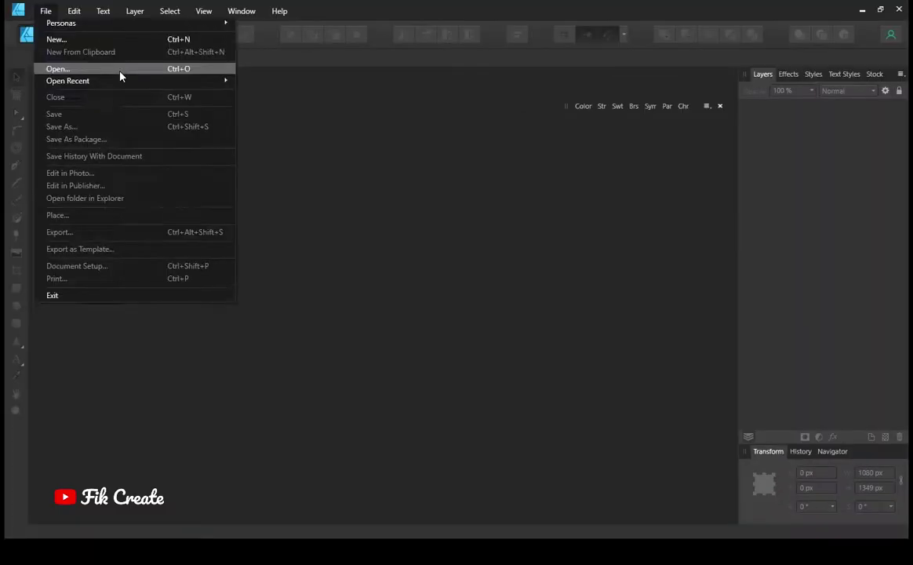
Step: Open jiso.jpg and duplicate its Background layer, keeping the original layer selected
double_click(267, 224)
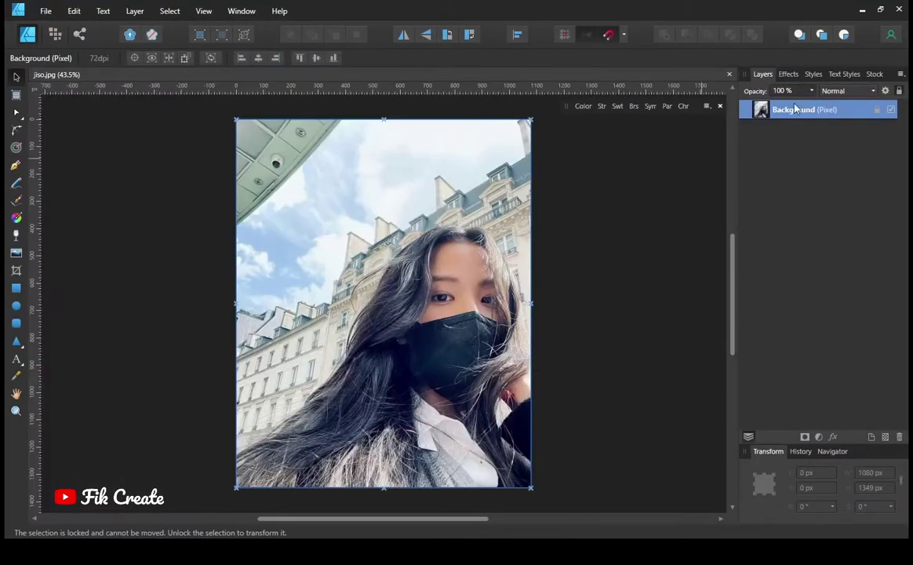
right_click(813, 129)
click(765, 226)
click(825, 130)
Step: With the Pen tool and Color panel ready, begin a curve along the lower eyelid
key(p)
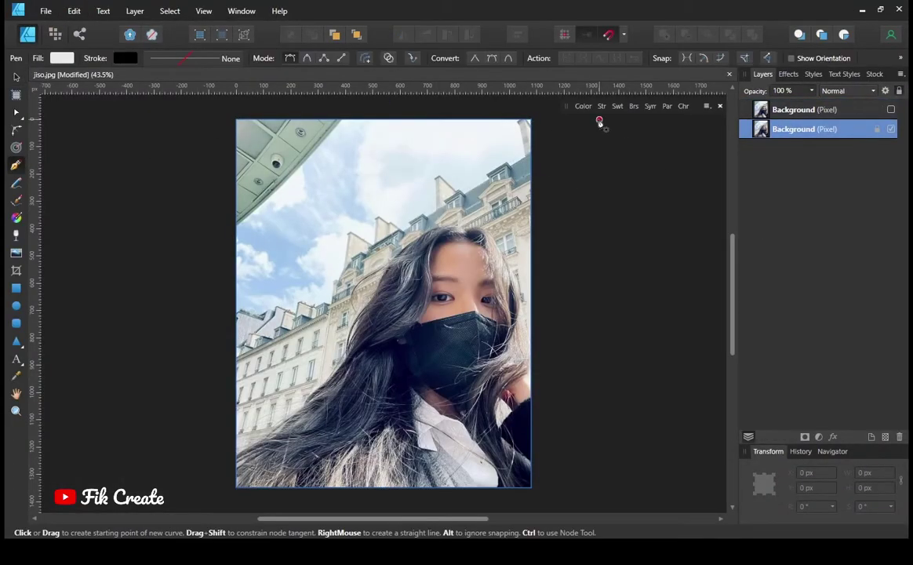
click(583, 106)
scroll(427, 293, up, 5)
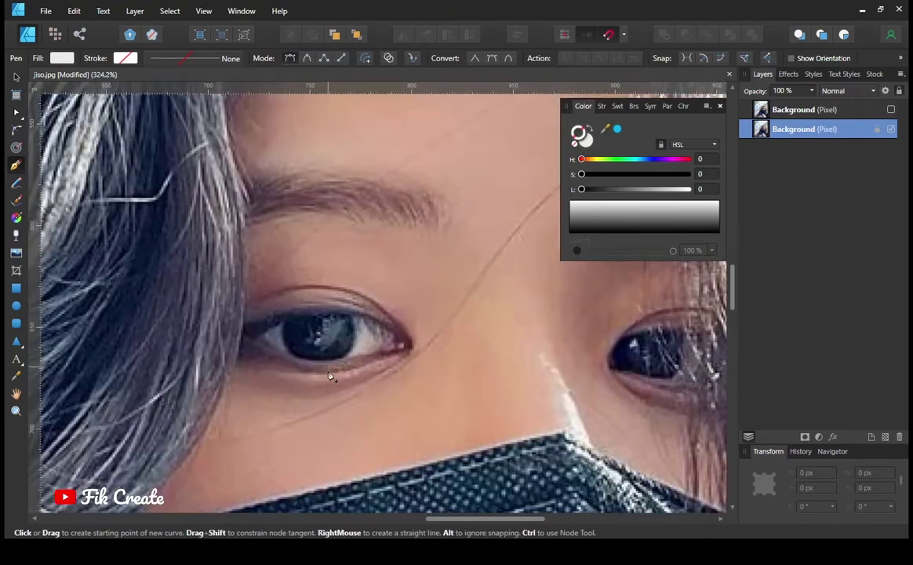
drag(341, 358, 400, 344)
Step: Trace the left eye's eyeliner curve and fill it near black with no outline
drag(347, 320, 314, 315)
scroll(263, 334, left, 2)
scroll(349, 341, up, 2)
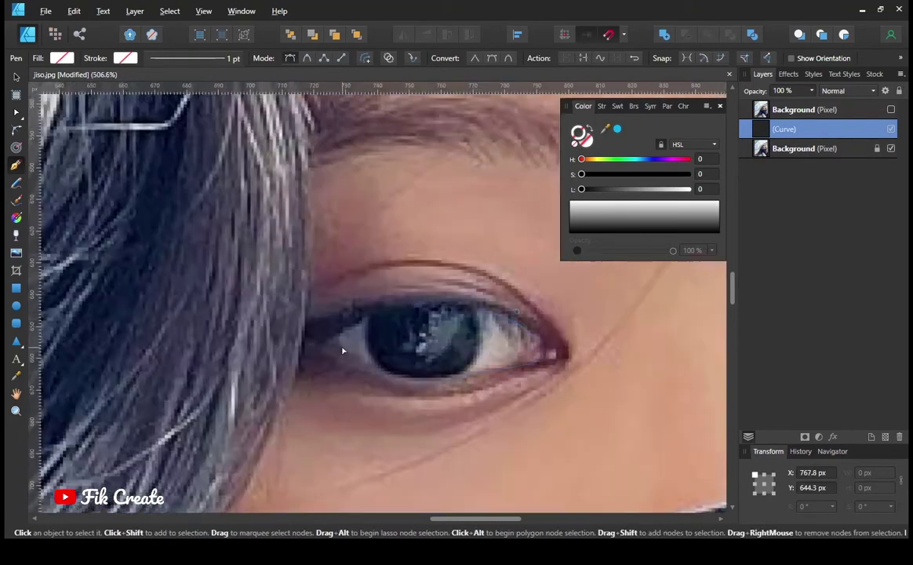
drag(288, 334, 311, 327)
drag(541, 322, 497, 302)
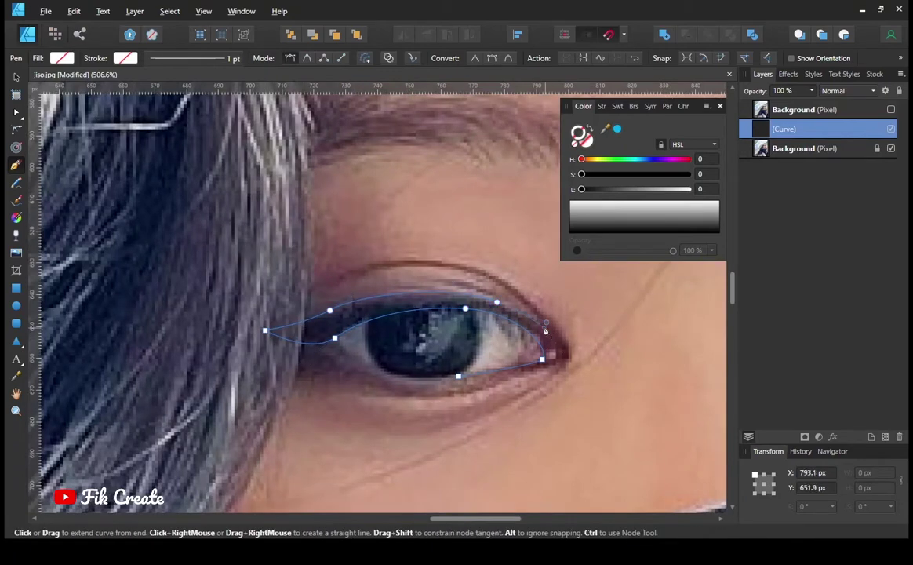
drag(331, 288, 305, 309)
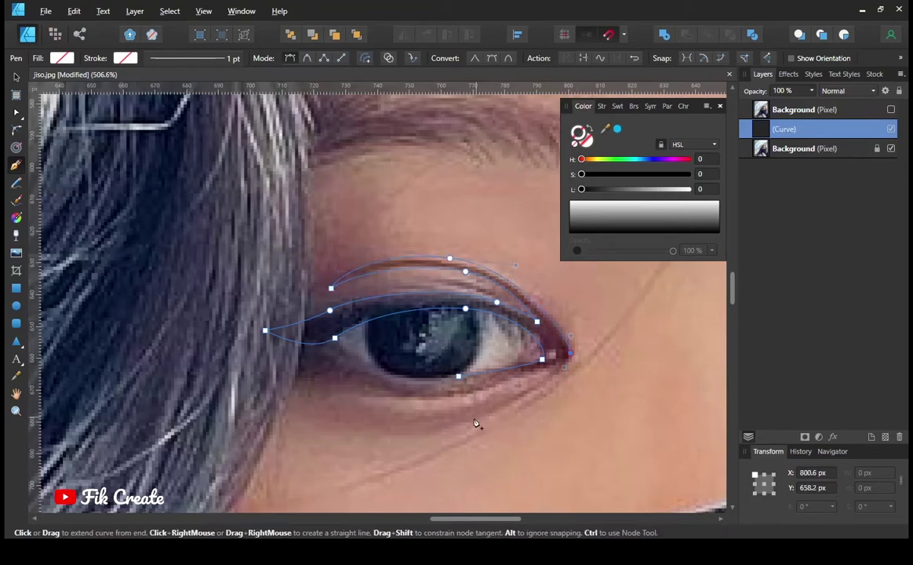
scroll(577, 339, down, 2)
scroll(314, 362, up, 3)
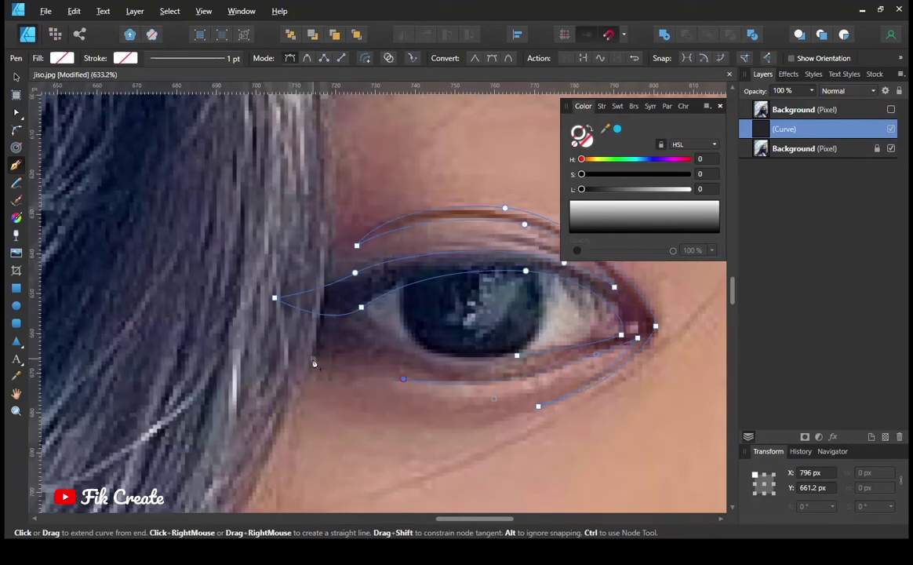
click(552, 359)
key(Escape)
drag(581, 189, 594, 193)
click(588, 131)
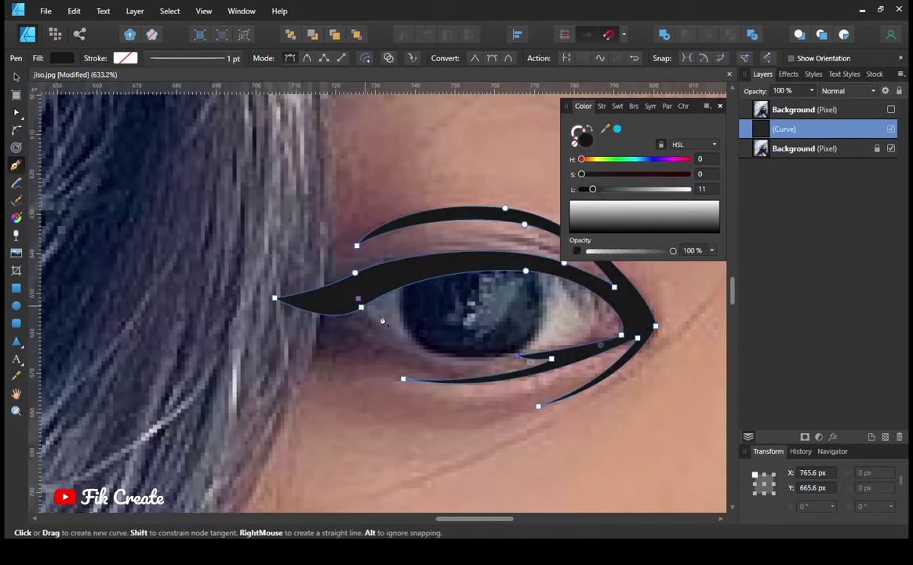
Step: Start a separate curve shape at the left eye's inner corner
click(358, 297)
key(ctrl+z)
click(358, 296)
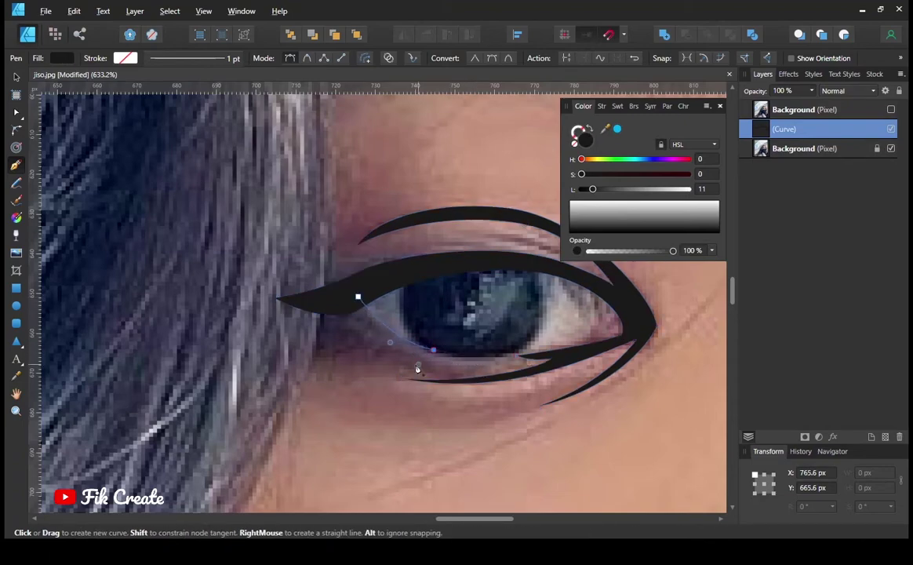
click(334, 306)
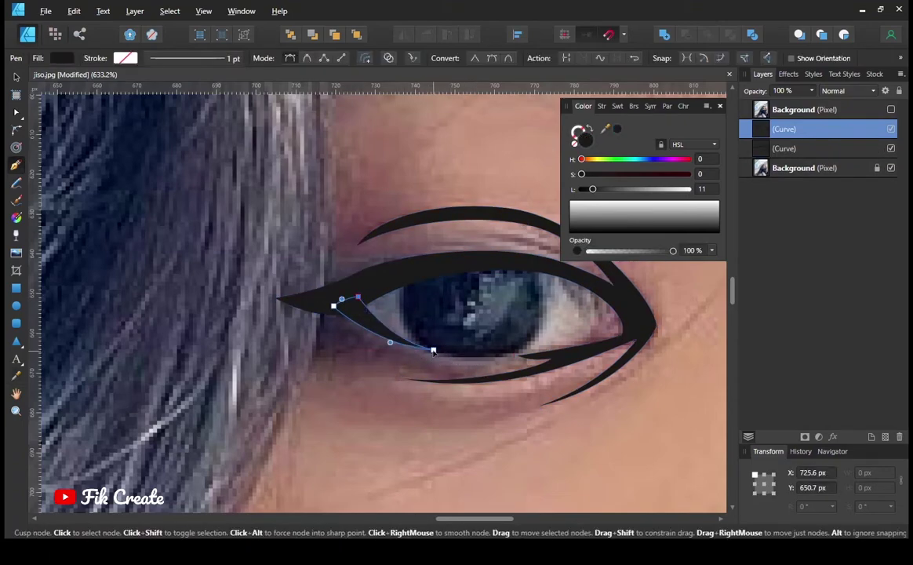
scroll(430, 355, down, 5)
scroll(210, 295, up, 3)
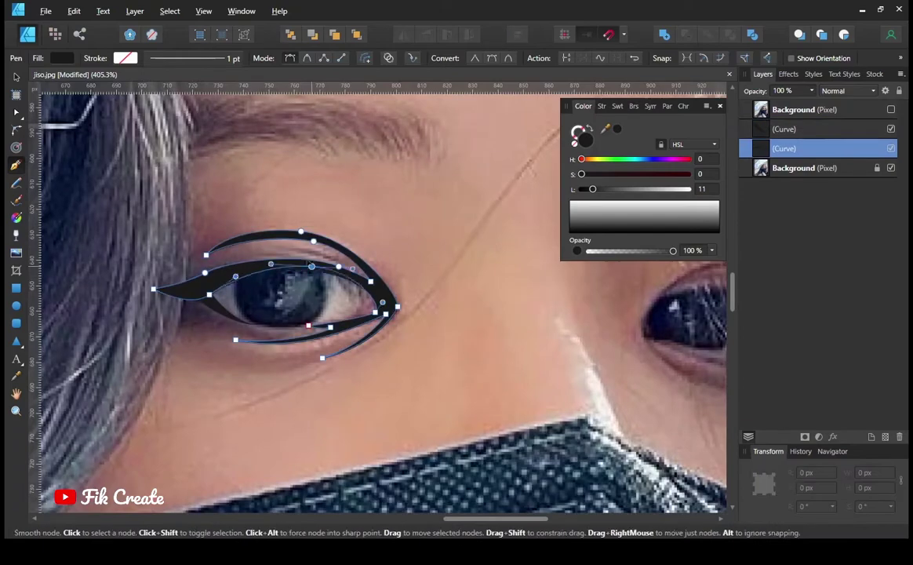
scroll(274, 272, up, 2)
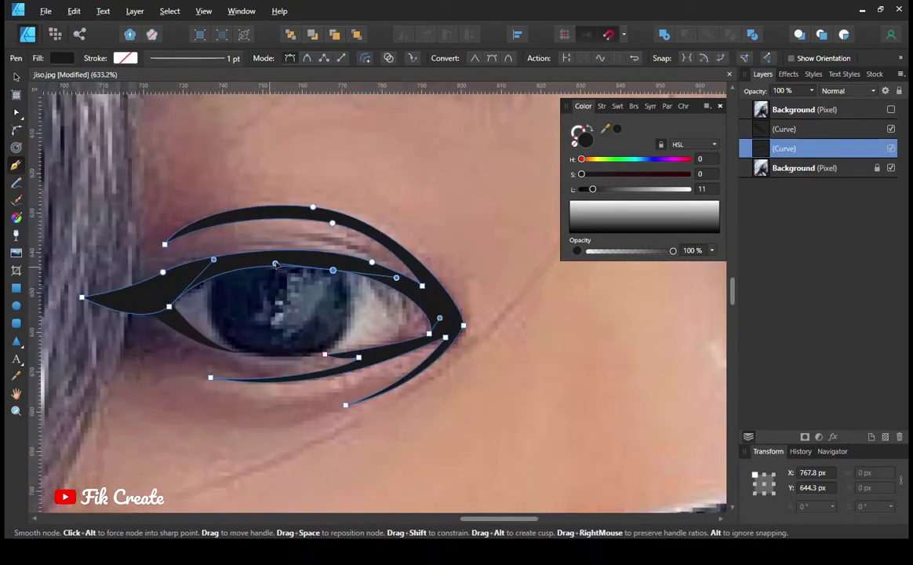
scroll(274, 266, down, 3)
scroll(430, 333, up, 3)
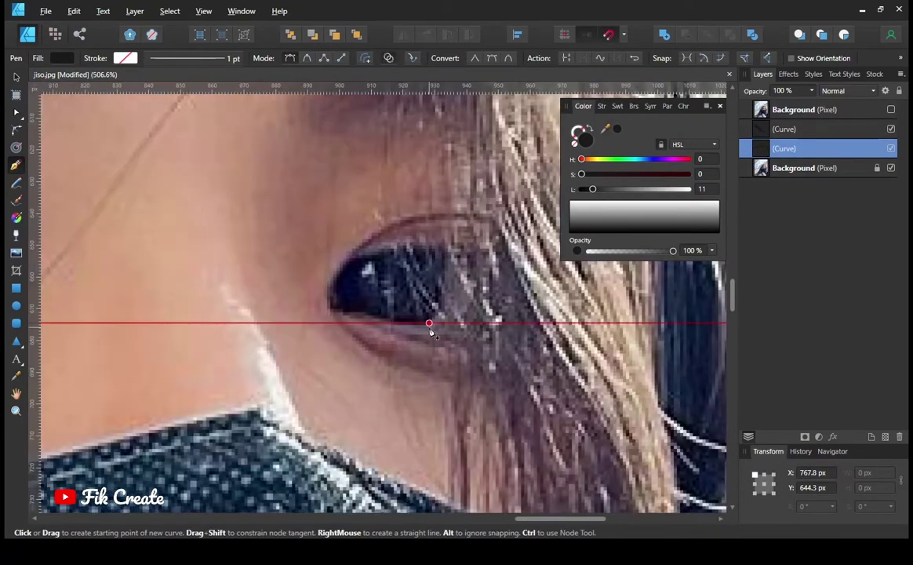
Step: Trace the right eye's outline with a series of Pen nodes
scroll(428, 320, down, 3)
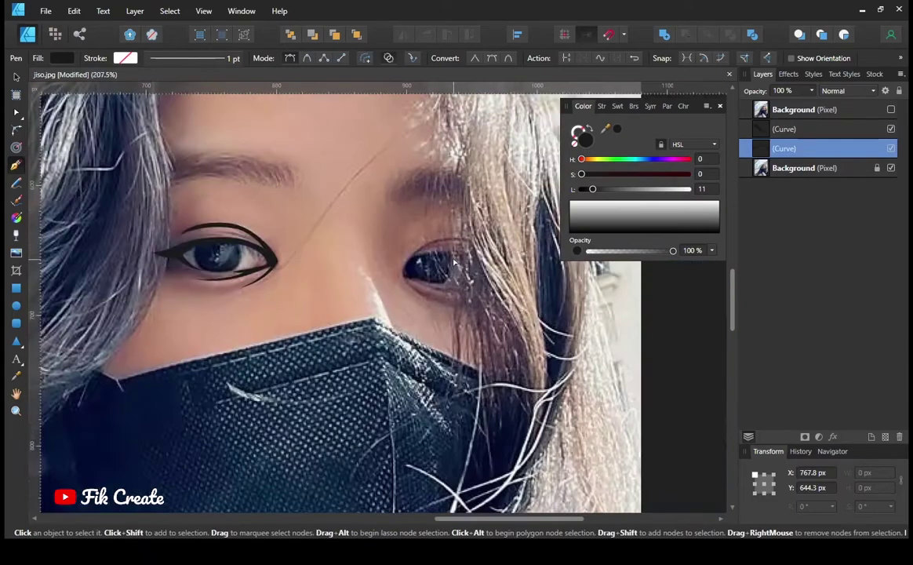
scroll(428, 320, up, 3)
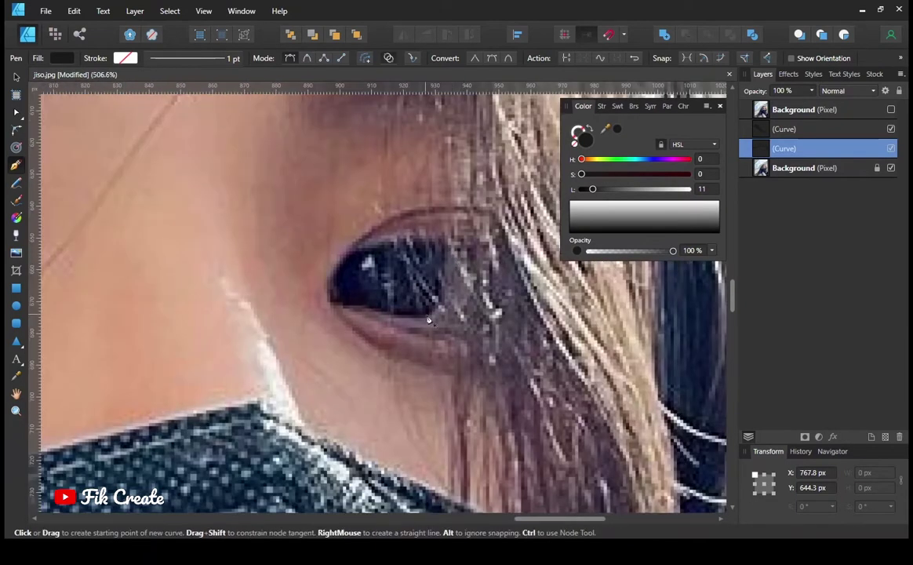
click(481, 323)
click(431, 315)
click(443, 241)
click(494, 250)
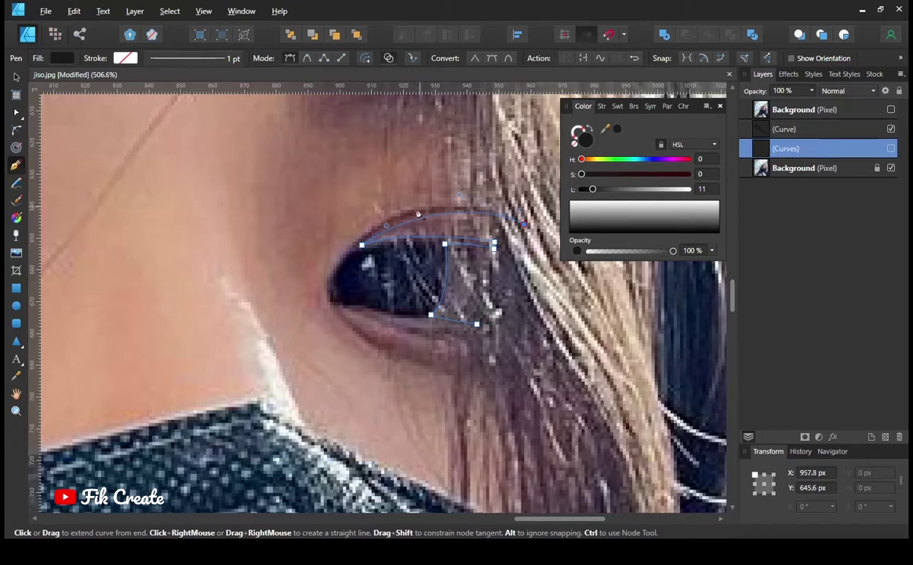
click(324, 286)
click(402, 319)
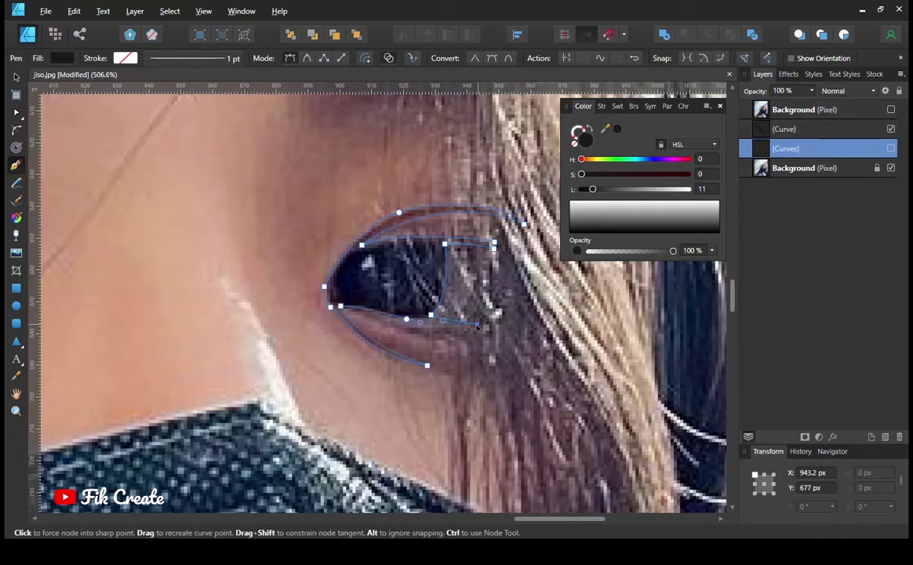
Step: Save the document as jiso
scroll(424, 300, down, 2)
scroll(424, 300, up, 4)
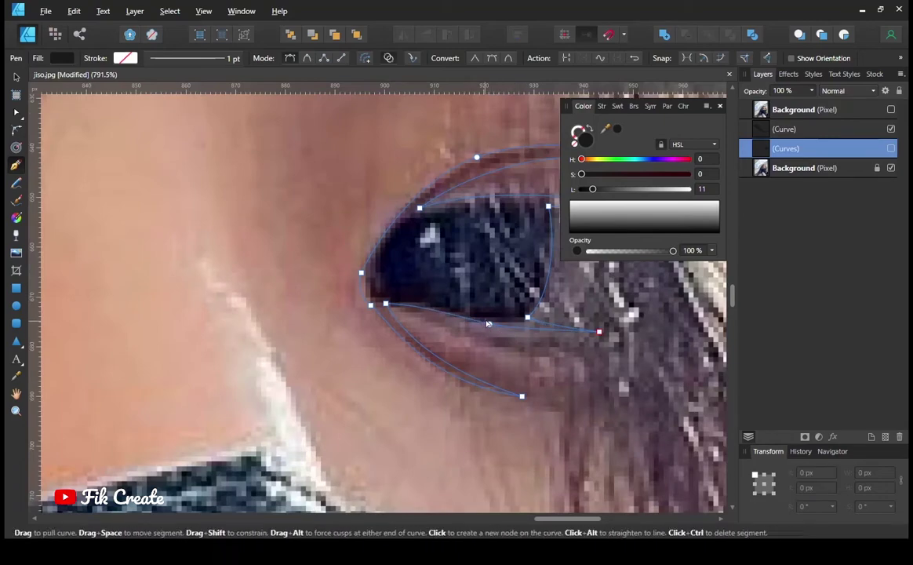
scroll(424, 306, down, 3)
scroll(361, 291, up, 3)
scroll(362, 291, down, 1)
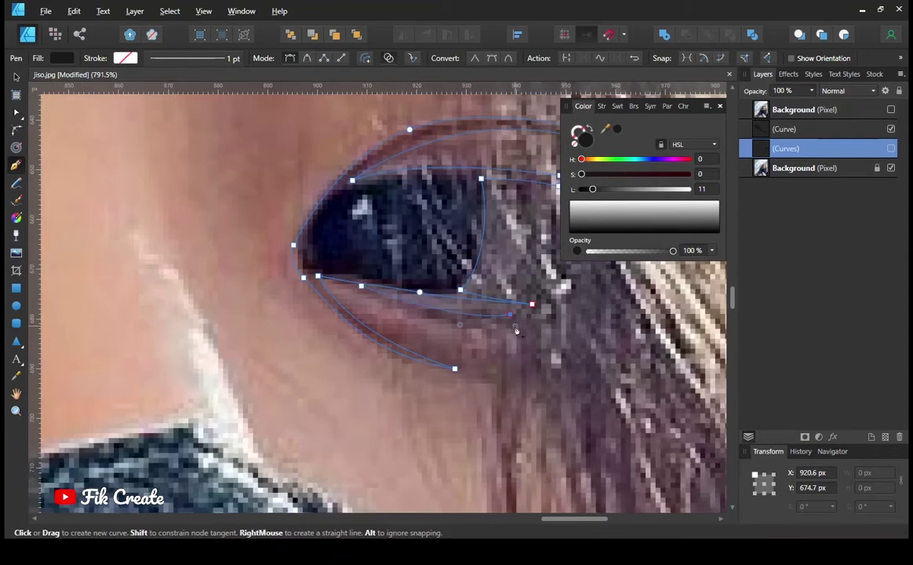
scroll(235, 267, down, 4)
key(ctrl+s)
key(Return)
key(Return)
Step: Draw an ellipse over the left iris and remove its fill
scroll(297, 269, up, 5)
key(m)
mouse_move(164, 235)
mouse_down()
mouse_move(255, 326)
mouse_move(280, 308)
mouse_up()
key(v)
click(587, 146)
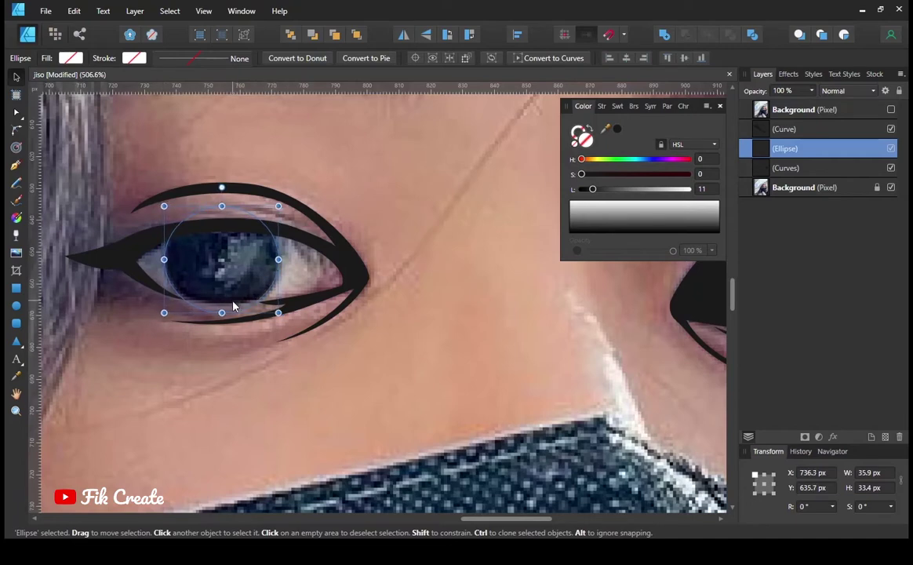
Step: Colour the iris ellipse with a dark tone sampled from the photo
key(i)
click(348, 265)
drag(592, 189, 597, 189)
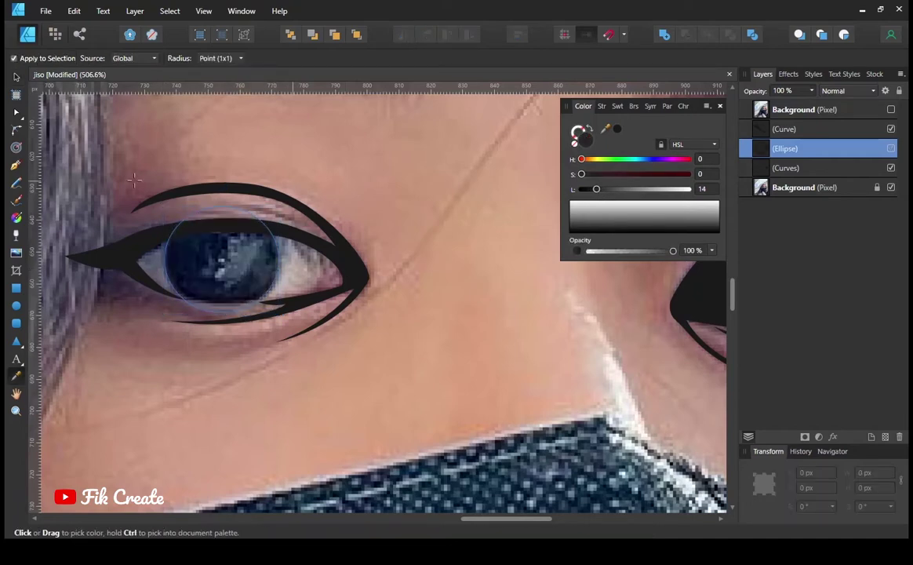
click(891, 149)
click(16, 165)
scroll(134, 290, up, 1)
click(785, 168)
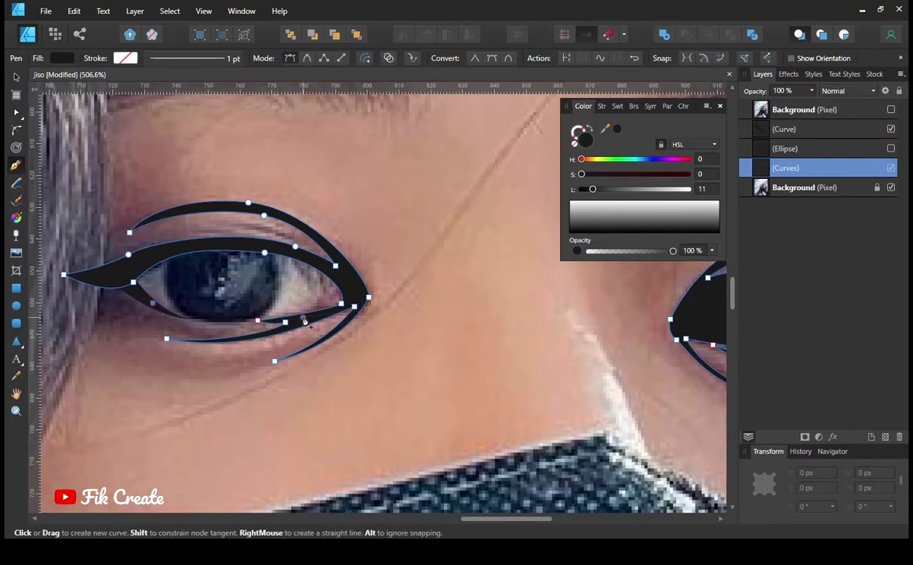
Step: Trace the left eye-white shape and fill it with light grey sampled from the photo
click(152, 302)
drag(303, 317, 367, 312)
click(347, 290)
click(128, 274)
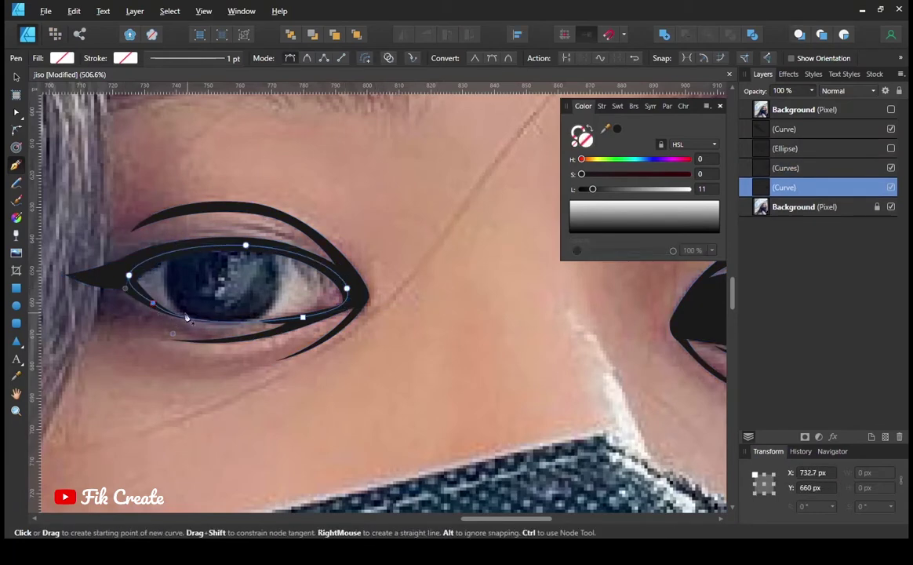
key(i)
click(687, 431)
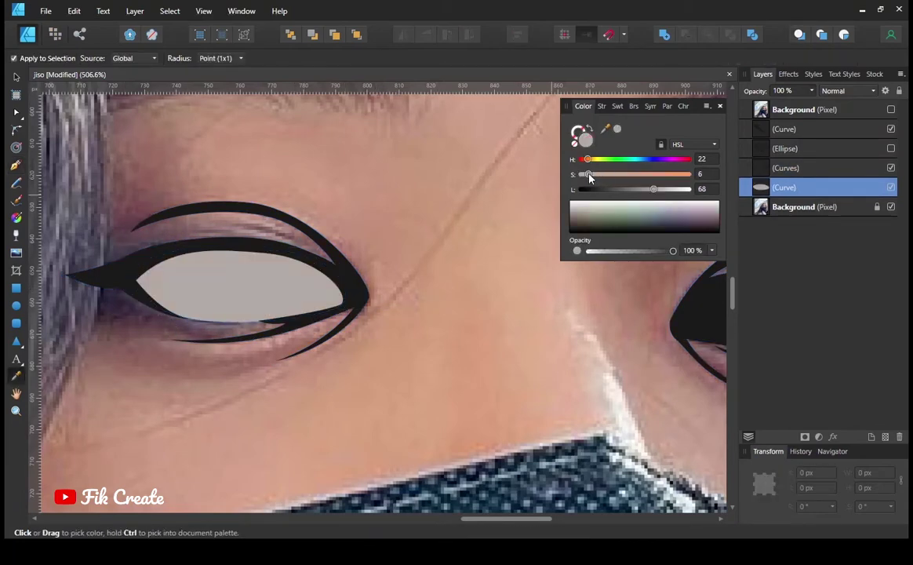
Step: Clip the dark iris circle inside the eye-white shape
click(15, 164)
click(892, 148)
drag(785, 148, 785, 187)
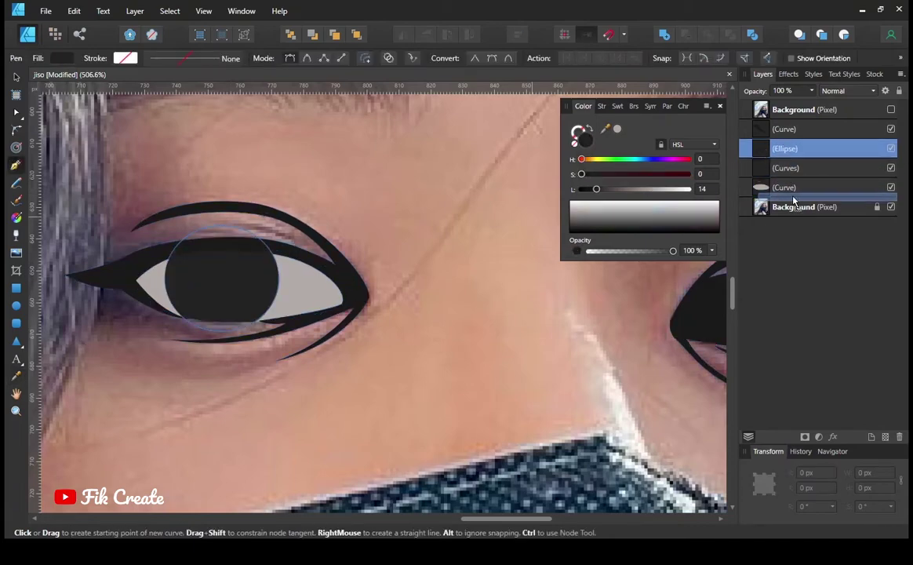
scroll(221, 263, down, 2)
scroll(220, 262, down, 1)
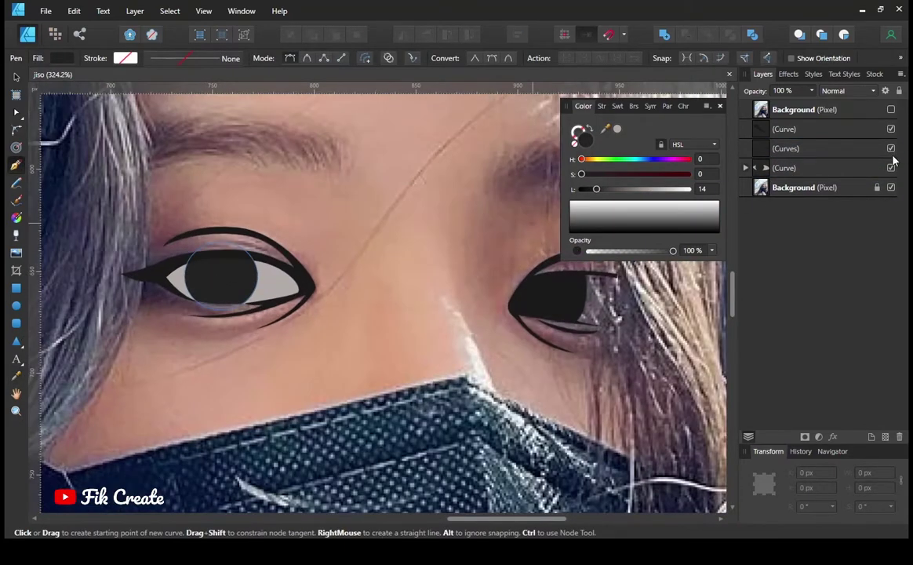
click(891, 110)
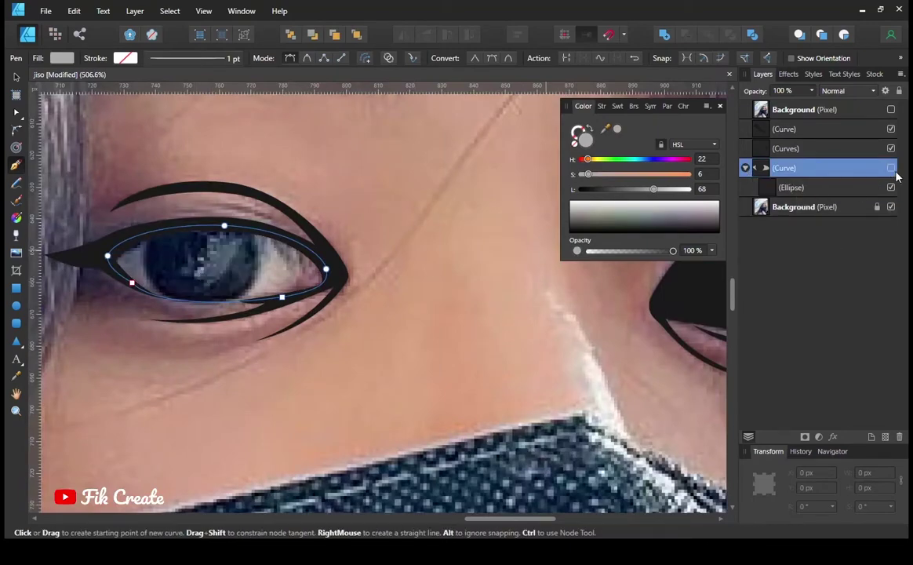
Step: Trace a closed inner-iris shape and give it a dark grey fill
scroll(223, 248, up, 1)
ctrl+click(367, 272)
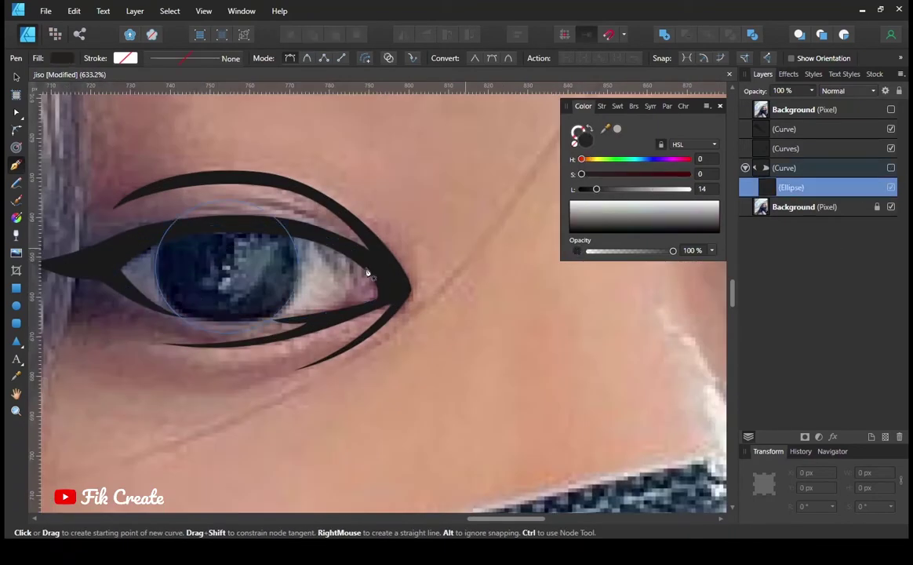
drag(167, 258, 194, 251)
drag(266, 294, 261, 287)
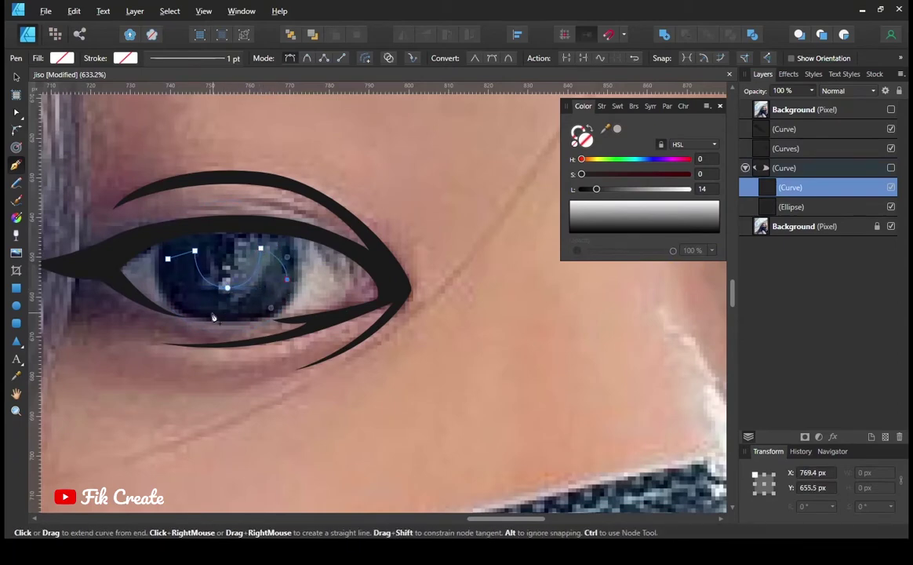
click(166, 260)
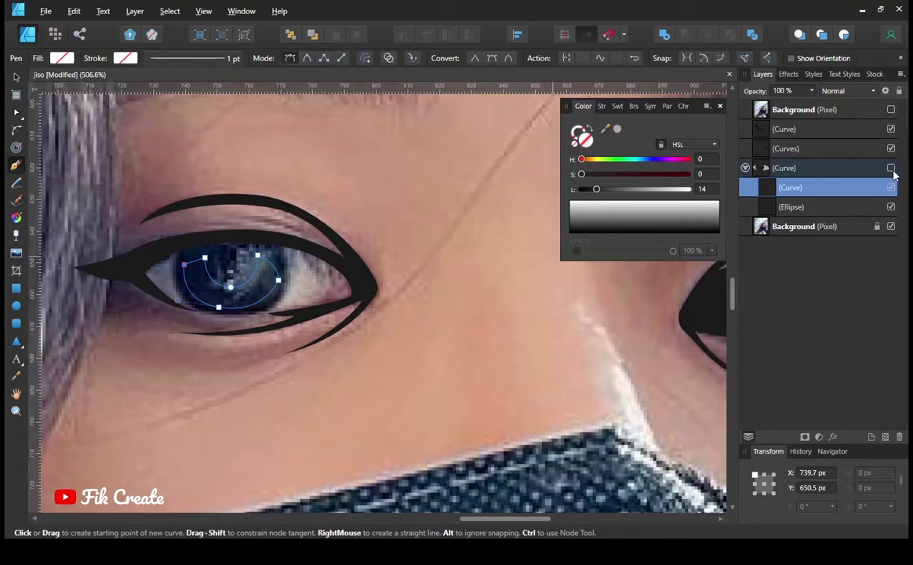
click(891, 168)
click(628, 225)
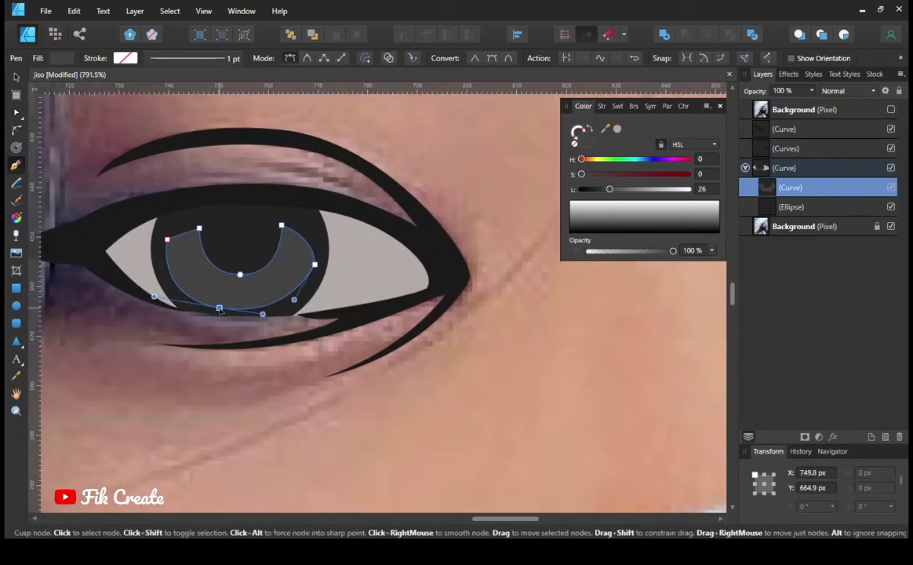
Step: Add a light grey highlight streak across the iris
click(891, 109)
scroll(259, 239, down, 1)
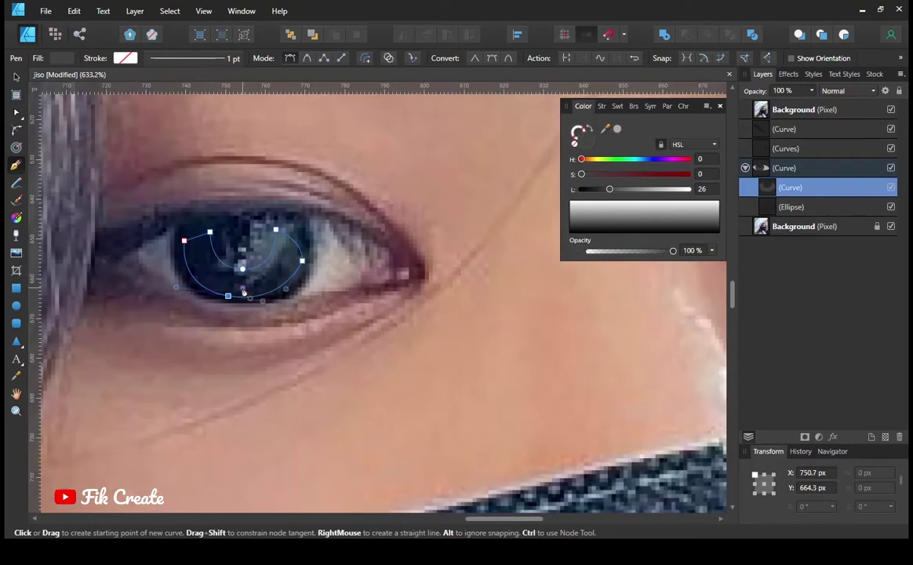
click(230, 272)
scroll(237, 276, up, 3)
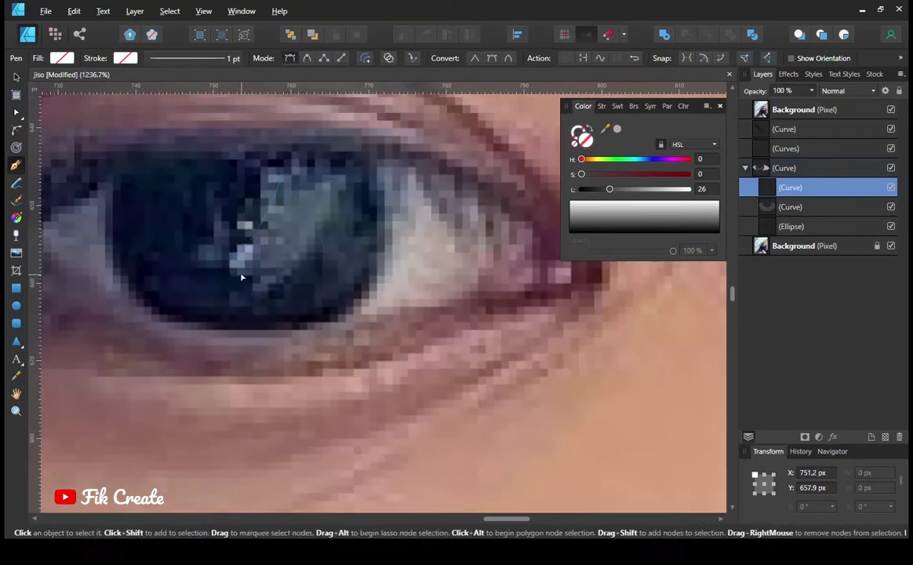
key(Escape)
scroll(255, 302, down, 4)
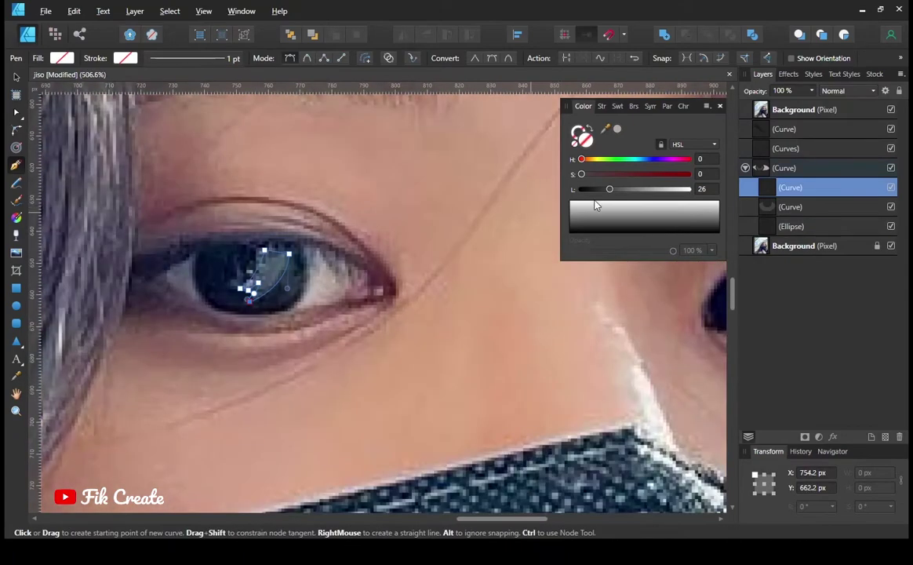
click(891, 109)
drag(609, 189, 643, 189)
scroll(432, 258, up, 4)
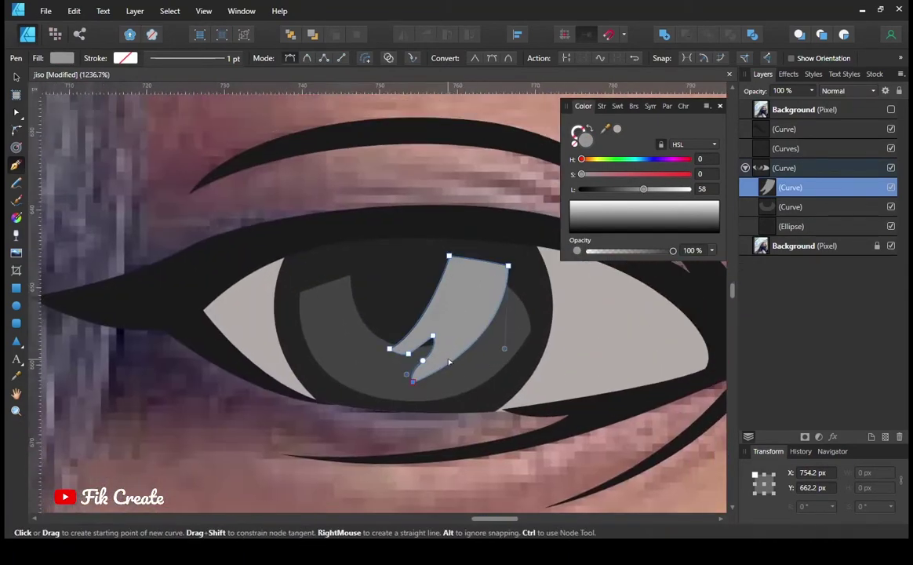
Step: Add a paler grey second highlight, faded bottom to top with a transparency gradient
click(420, 378)
drag(437, 331, 450, 311)
click(487, 223)
click(524, 240)
click(421, 378)
drag(643, 189, 660, 189)
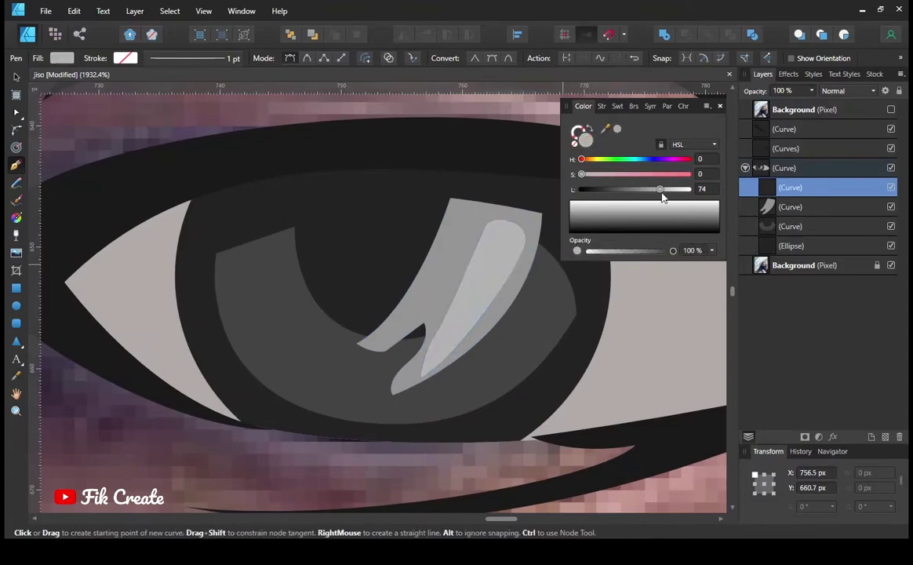
key(y)
drag(373, 391, 367, 220)
mouse_move(398, 279)
mouse_down()
mouse_move(499, 269)
mouse_move(393, 239)
mouse_up()
drag(428, 339, 464, 133)
scroll(490, 306, down, 5)
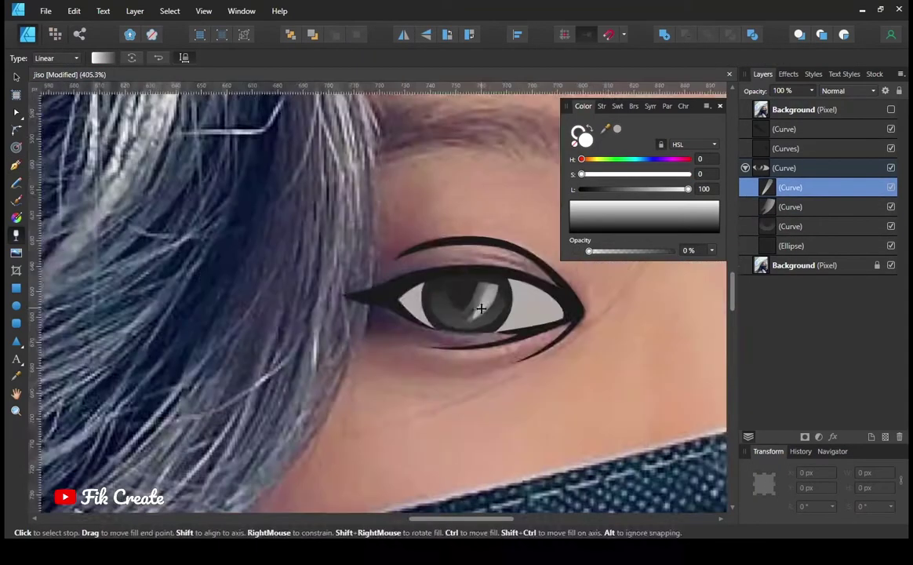
Step: Fade the iris shape vertically with transparency and lighten it slightly
scroll(477, 248, up, 4)
click(353, 314)
drag(415, 361, 408, 184)
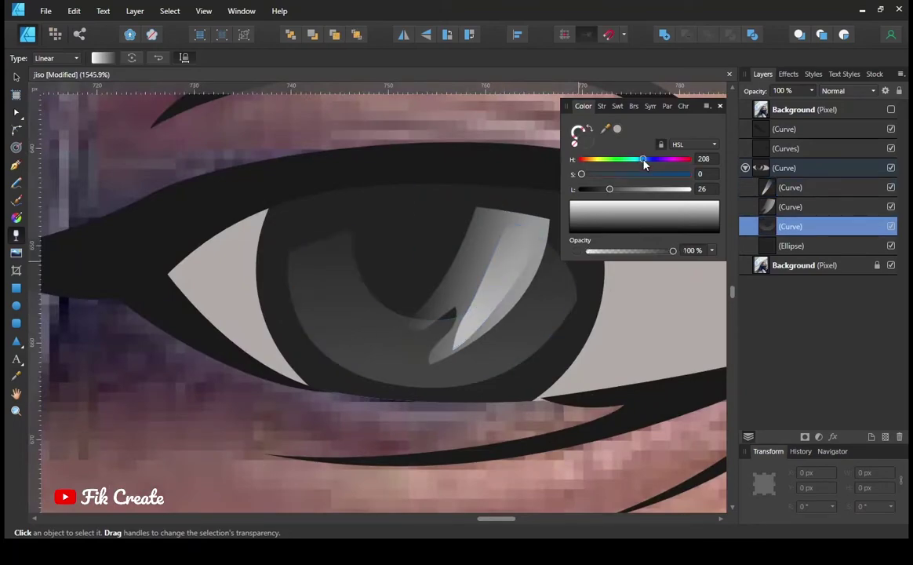
drag(609, 189, 616, 190)
scroll(432, 260, down, 5)
Step: Duplicate the iris ellipse, shrink the copy slightly, and darken the lower ellipse as an outer ring
shift+click(433, 260)
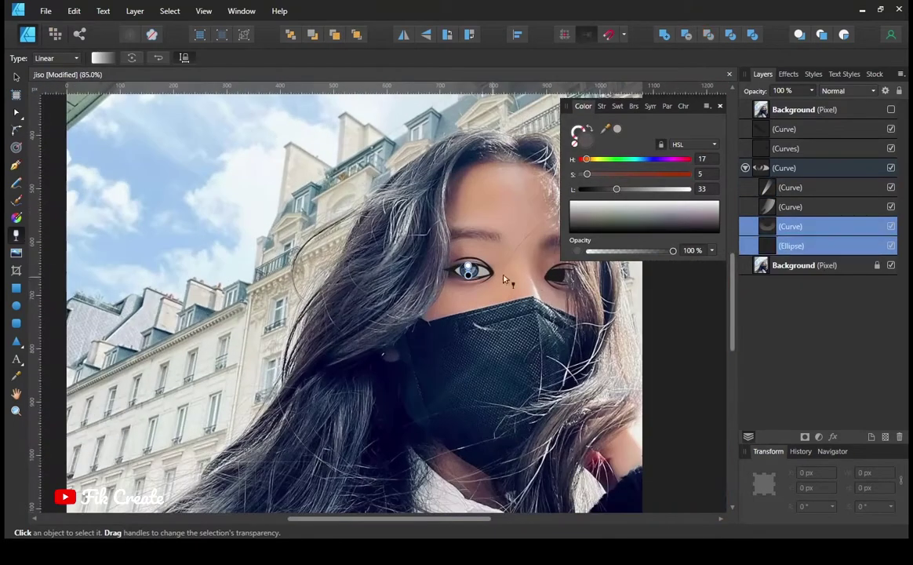
scroll(154, 405, up, 5)
key(p)
scroll(228, 318, down, 3)
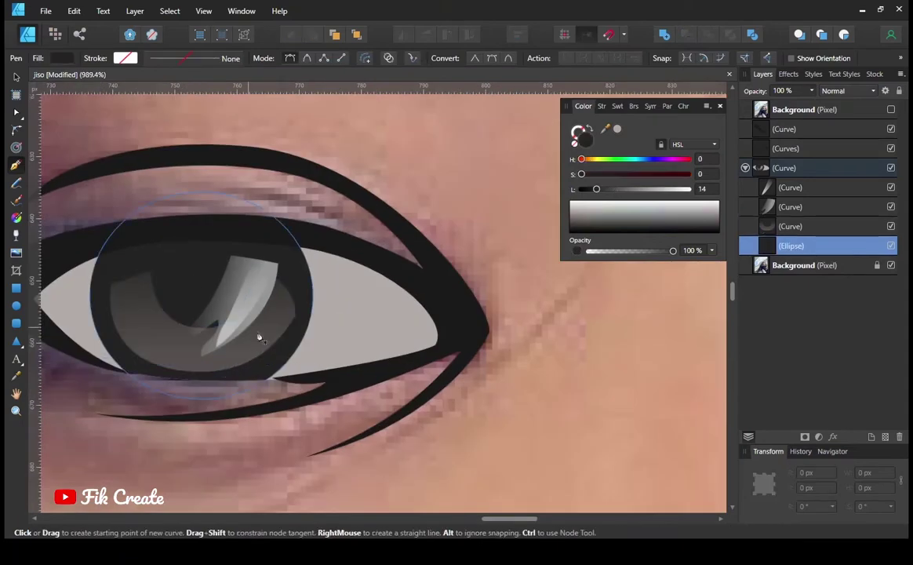
right_click(745, 246)
click(773, 361)
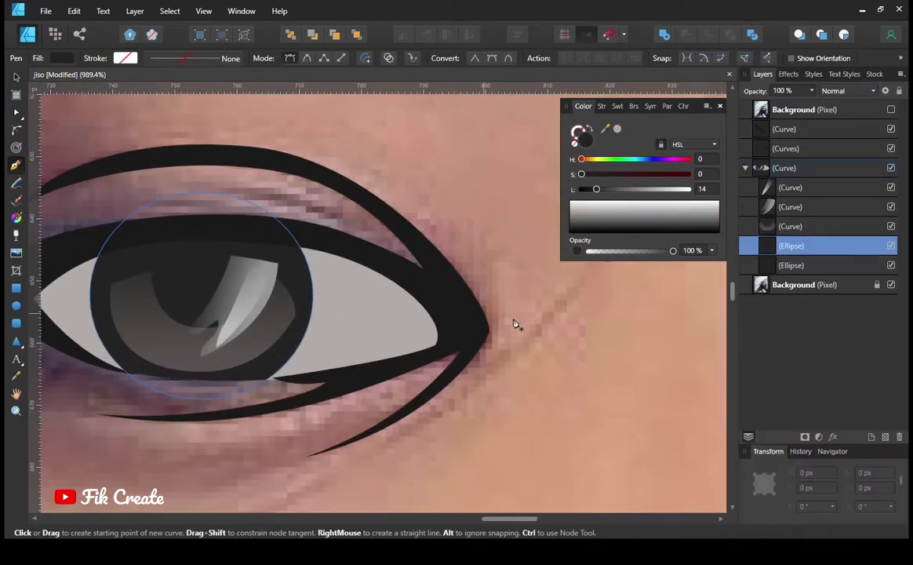
key(v)
drag(312, 398, 304, 394)
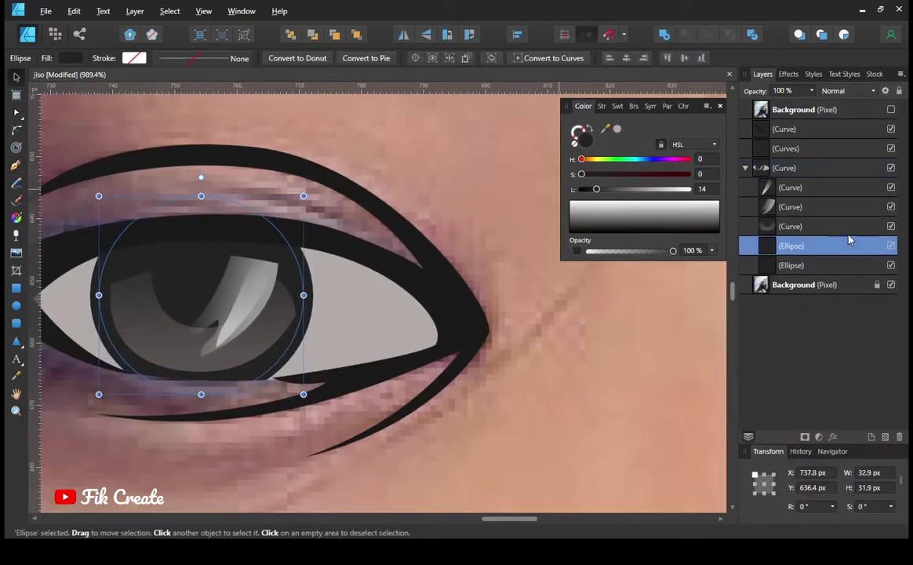
click(777, 265)
drag(596, 189, 587, 189)
scroll(288, 302, down, 10)
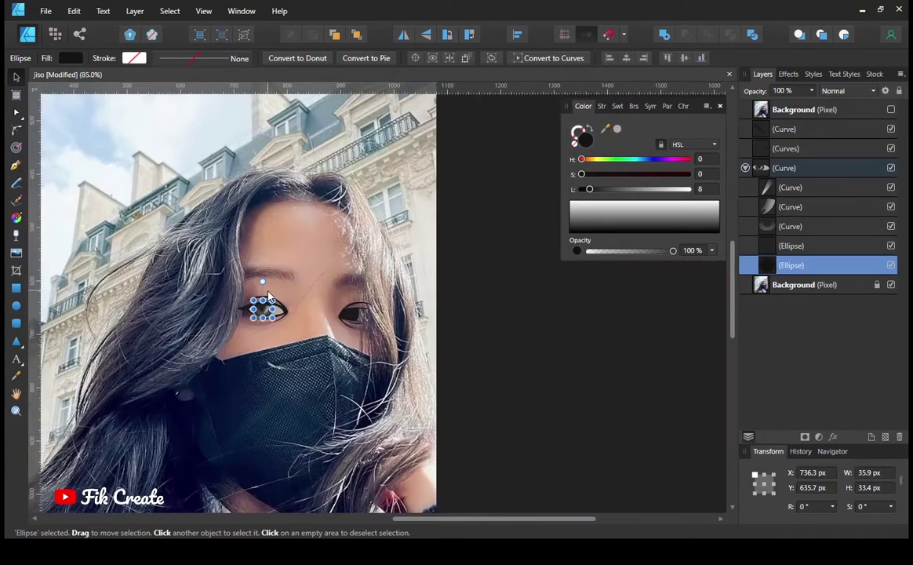
Step: Check against the reference photo and begin tracing a new shape across the eye white
click(16, 164)
scroll(262, 306, up, 5)
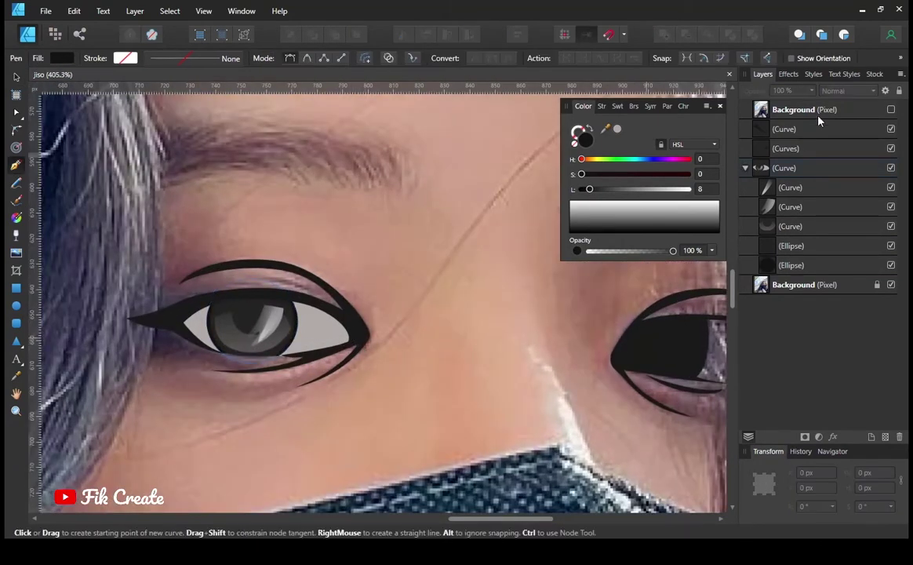
click(892, 110)
click(891, 110)
scroll(182, 316, up, 3)
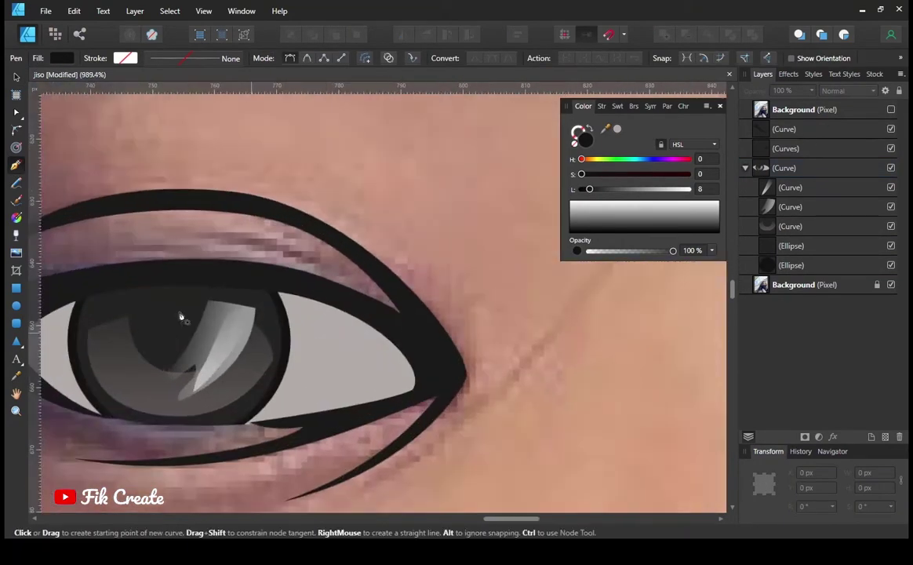
scroll(317, 363, up, 3)
ctrl+click(290, 328)
click(277, 312)
click(387, 377)
Step: Finish both left eye-white shapes with the Pen and make them near white (L 95)
click(241, 452)
click(277, 313)
scroll(418, 312, left, 5)
click(390, 320)
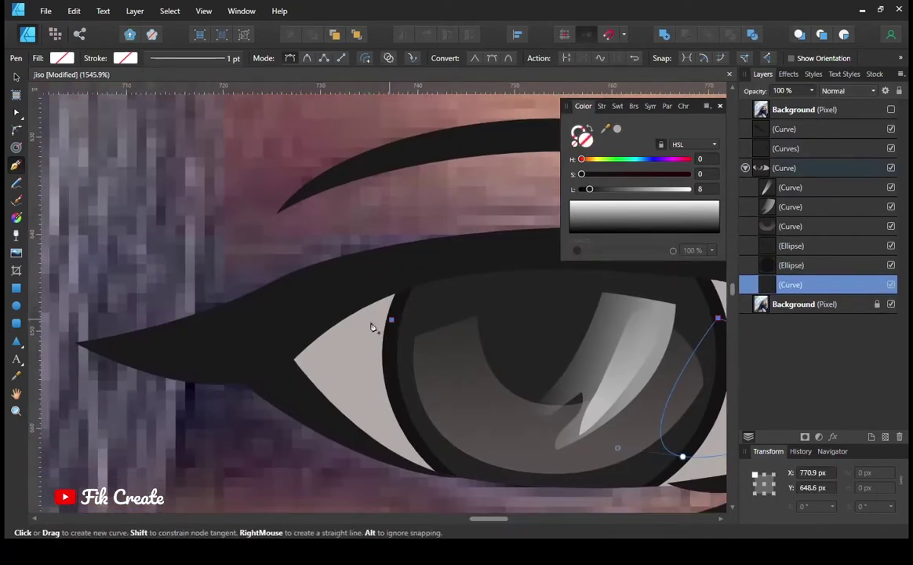
drag(344, 359, 336, 378)
click(392, 321)
scroll(393, 322, right, 4)
scroll(392, 321, down, 1)
shift+click(790, 304)
drag(589, 189, 685, 189)
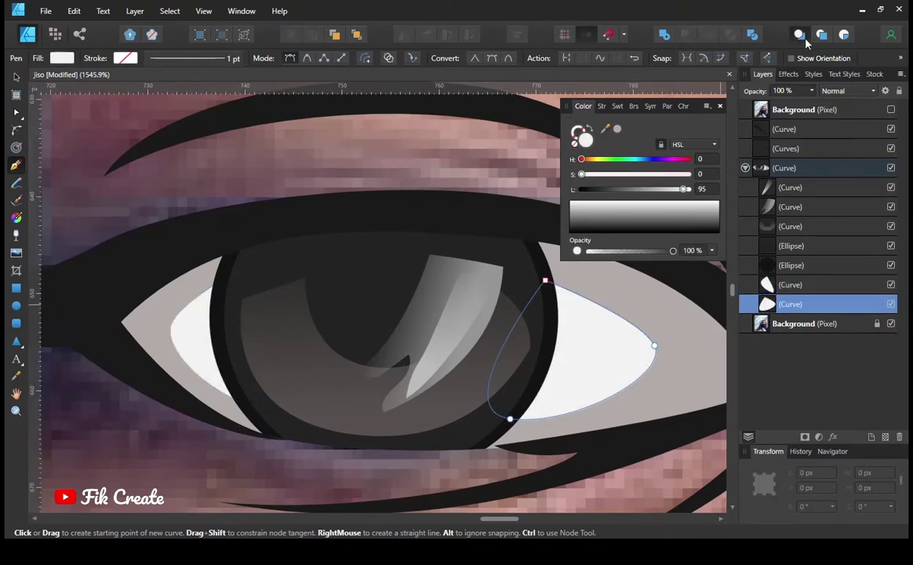
Step: Draw a dark grey upper-lid shadow, bring it to the group's top at 82% opacity
click(151, 331)
click(232, 420)
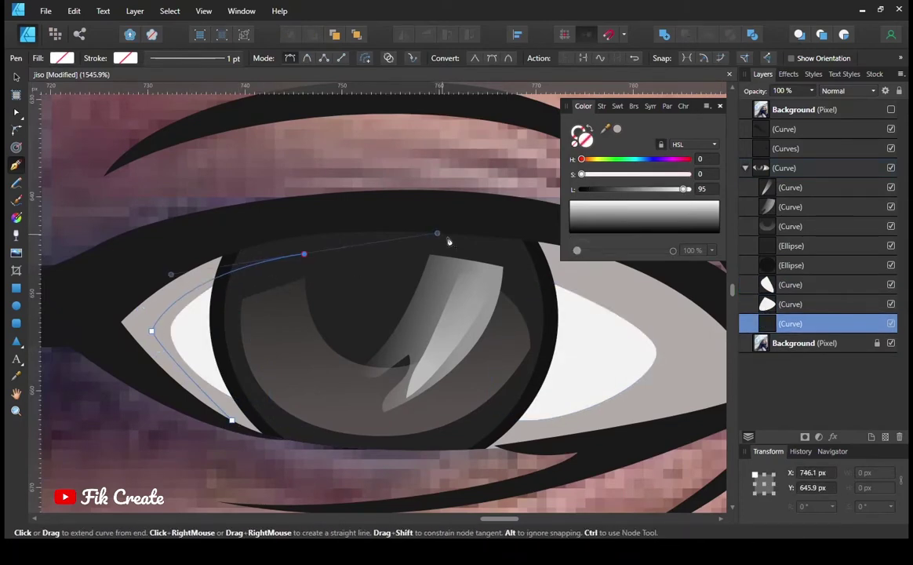
scroll(449, 241, right, 3)
drag(492, 299, 576, 349)
scroll(544, 416, down, 3)
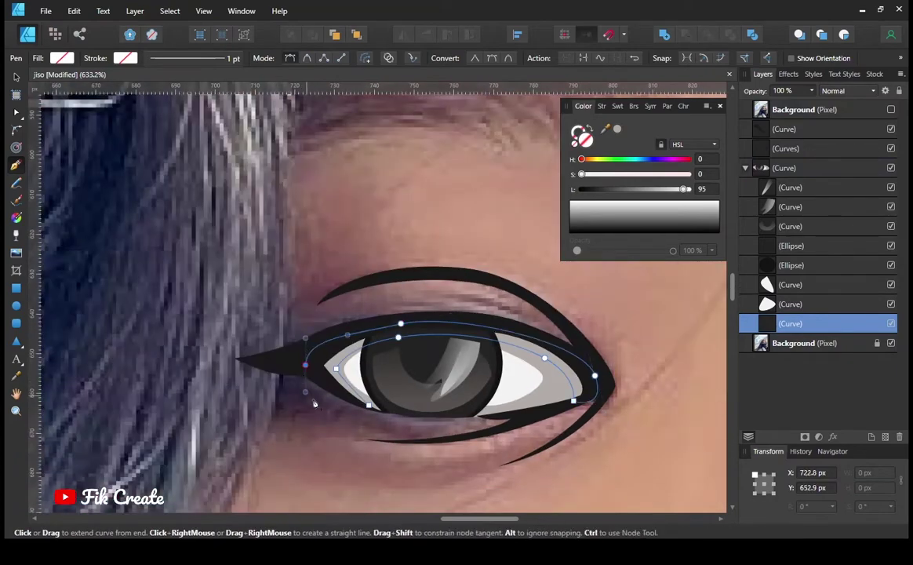
click(306, 393)
drag(685, 190, 605, 189)
key(ctrl+shift+bracketright)
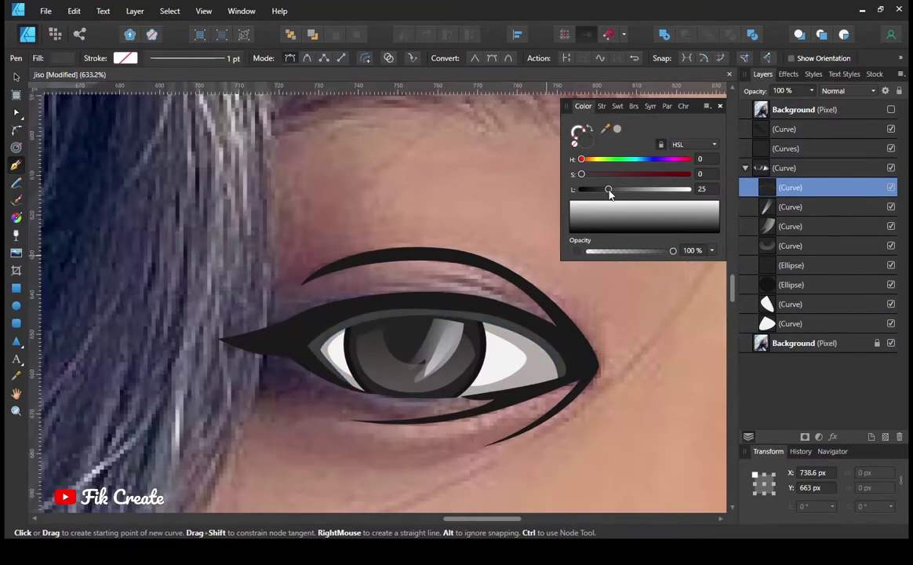
mouse_move(811, 91)
mouse_down()
mouse_move(782, 109)
mouse_move(799, 115)
mouse_up()
Step: Nudge a lid-shadow node into place and save the document
scroll(502, 290, down, 5)
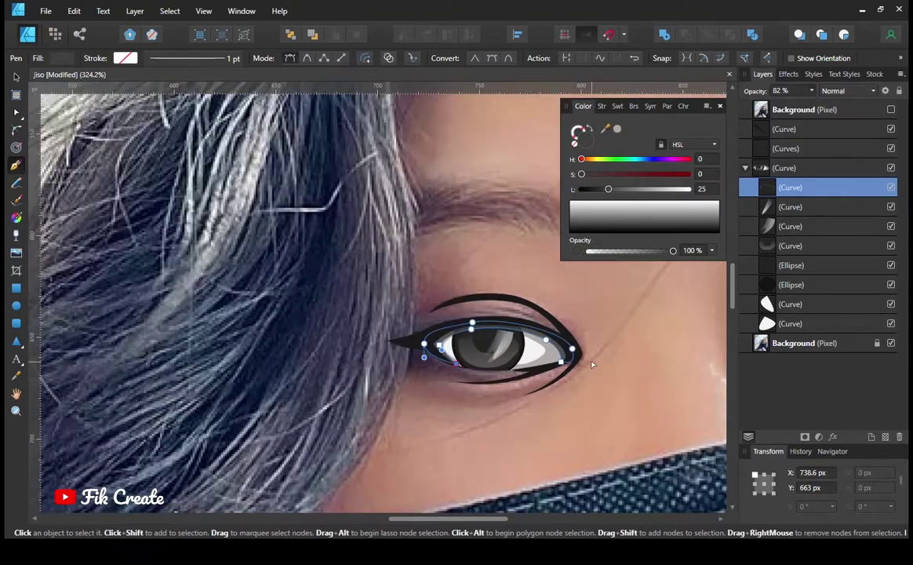
scroll(358, 270, up, 6)
drag(359, 259, 363, 255)
key(ctrl+s)
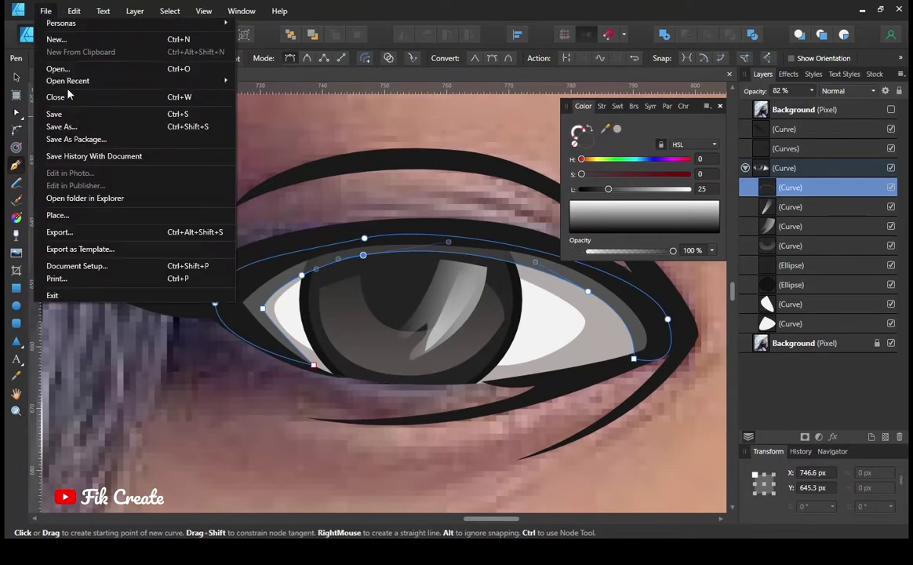
scroll(191, 209, down, 3)
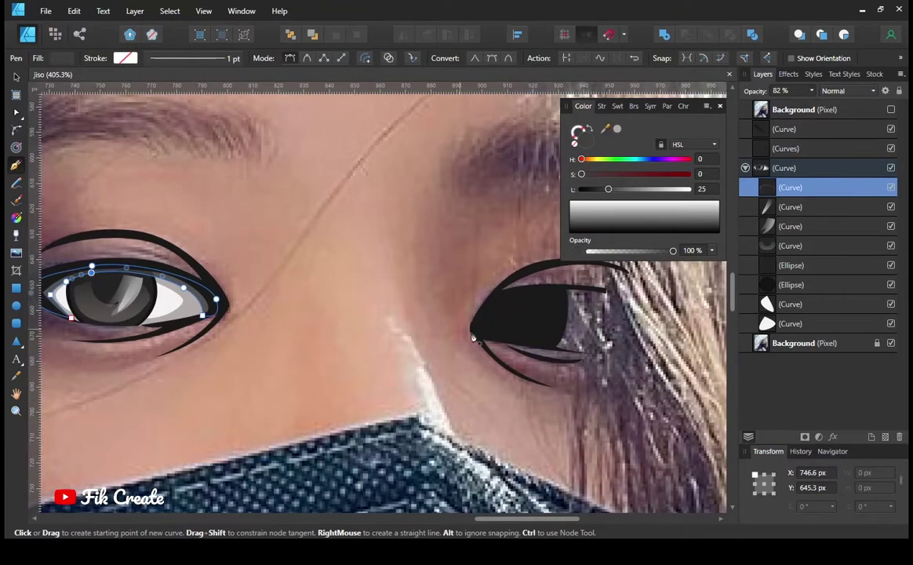
Step: Duplicate the left iris Ellipse layer, keeping the copy on the left eye
click(768, 289)
click(769, 266)
right_click(801, 272)
click(765, 378)
drag(109, 292, 502, 320)
key(ctrl+z)
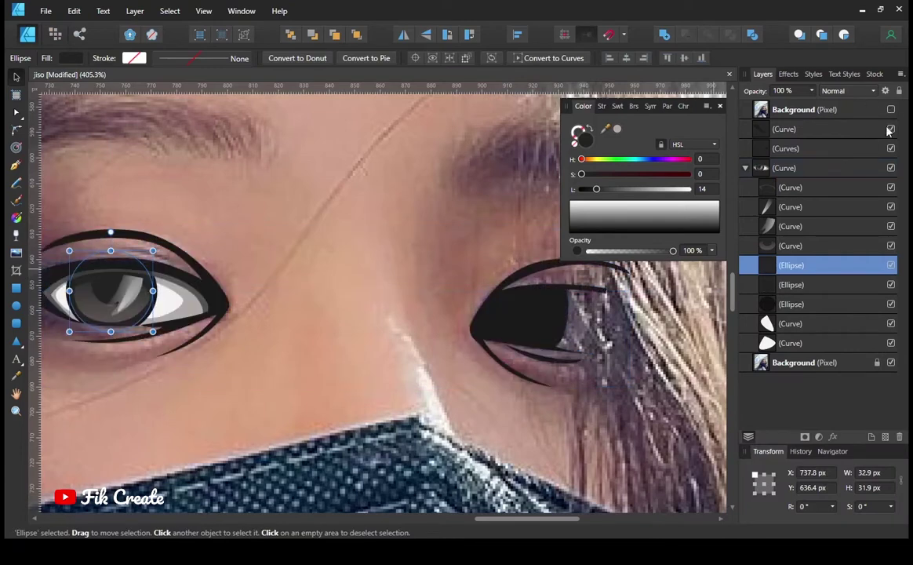
Step: Duplicate the inner iris Curve and move both copies out of the group onto the right eye
right_click(791, 265)
click(753, 353)
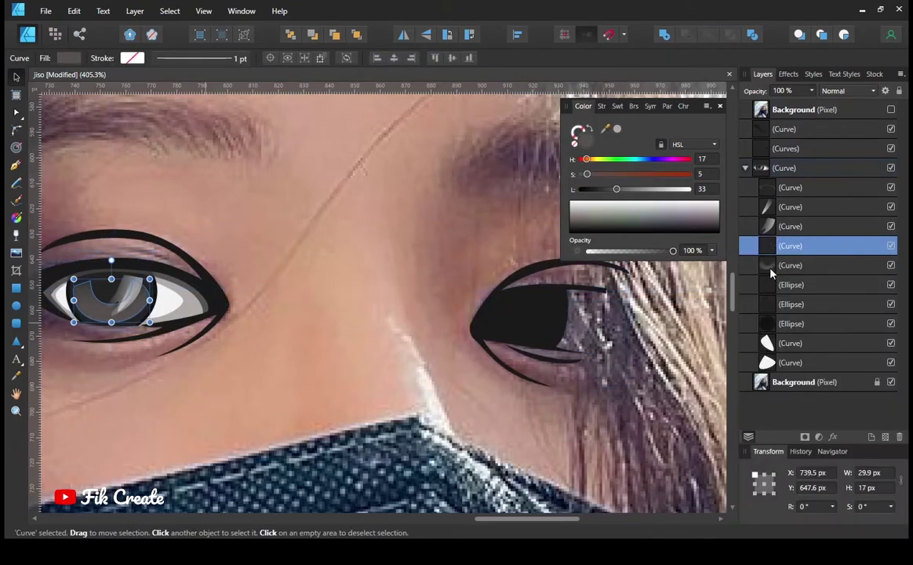
drag(766, 271, 744, 202)
drag(125, 294, 546, 318)
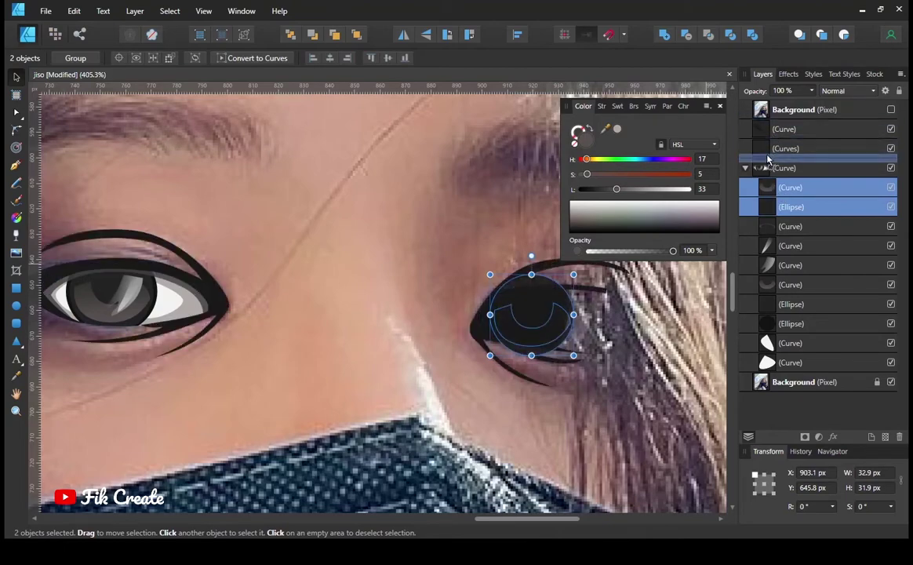
drag(772, 154, 772, 157)
scroll(457, 273, down, 3)
click(457, 274)
scroll(457, 273, up, 5)
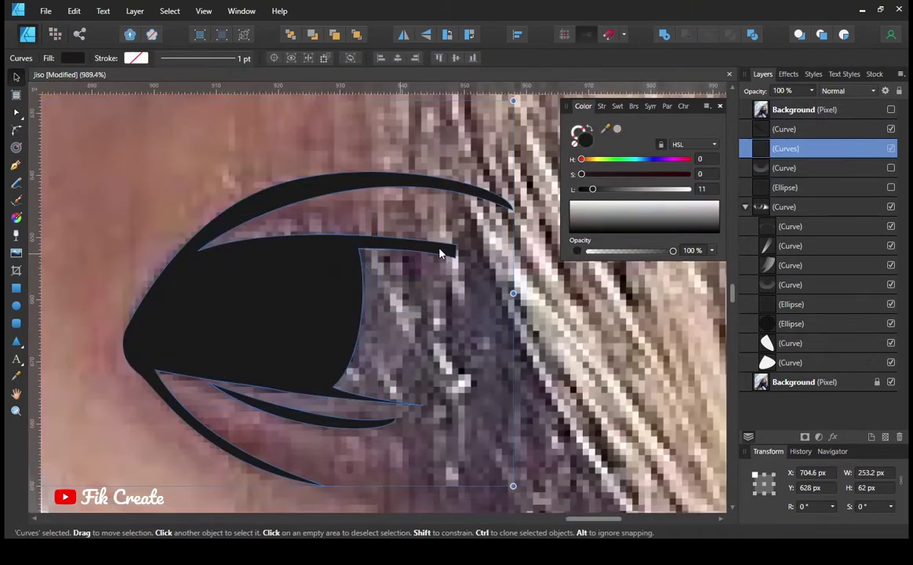
Step: Pen-draw a closed eye-white shape beside the right iris and fill it light grey
key(p)
scroll(392, 314, down, 4)
scroll(386, 332, up, 3)
scroll(386, 332, up, 3)
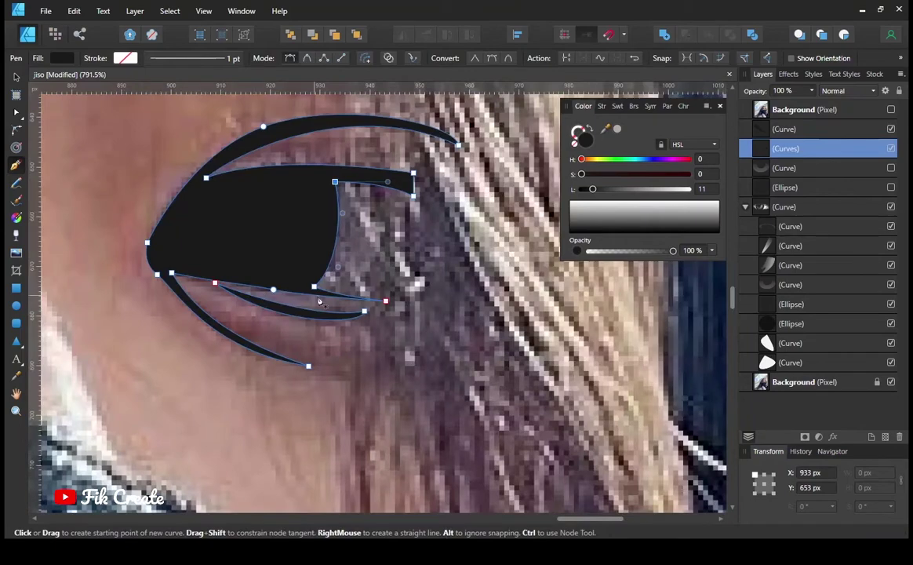
scroll(386, 332, down, 5)
scroll(259, 291, up, 6)
ctrl+click(259, 292)
ctrl+click(258, 292)
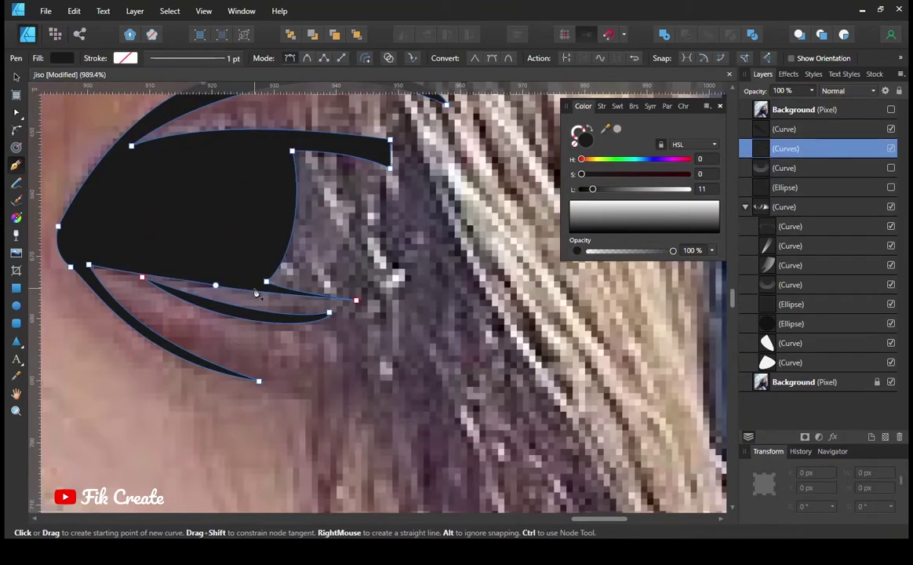
drag(280, 292, 444, 265)
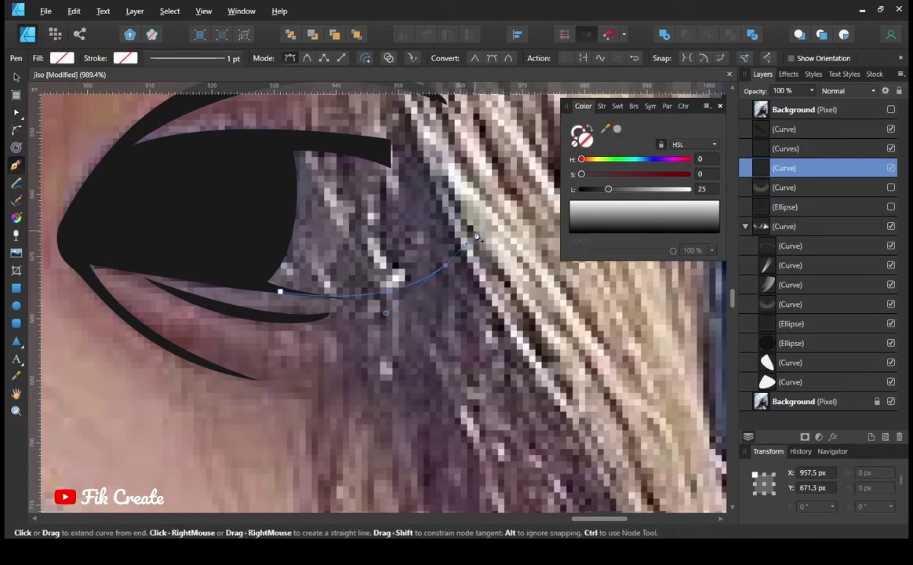
click(280, 291)
drag(608, 189, 645, 189)
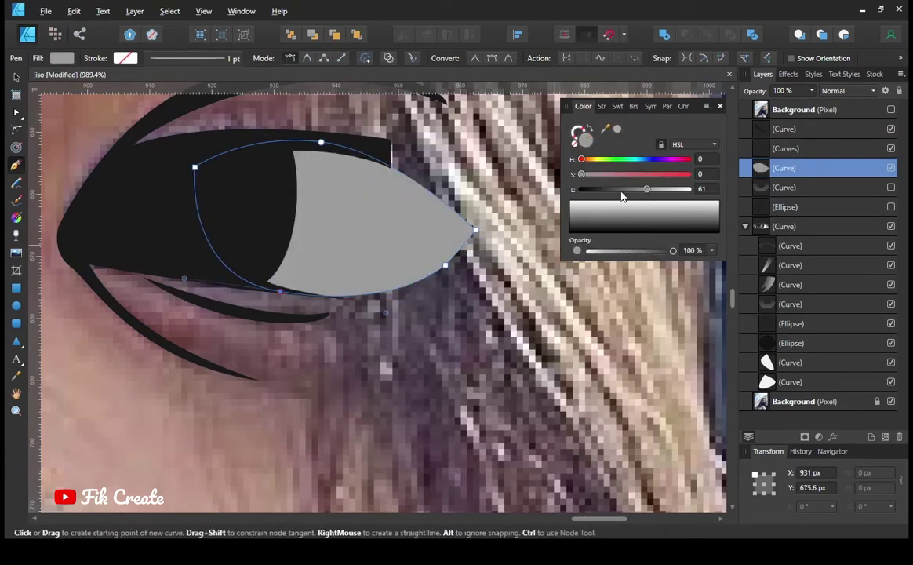
scroll(596, 298, down, 5)
key(i)
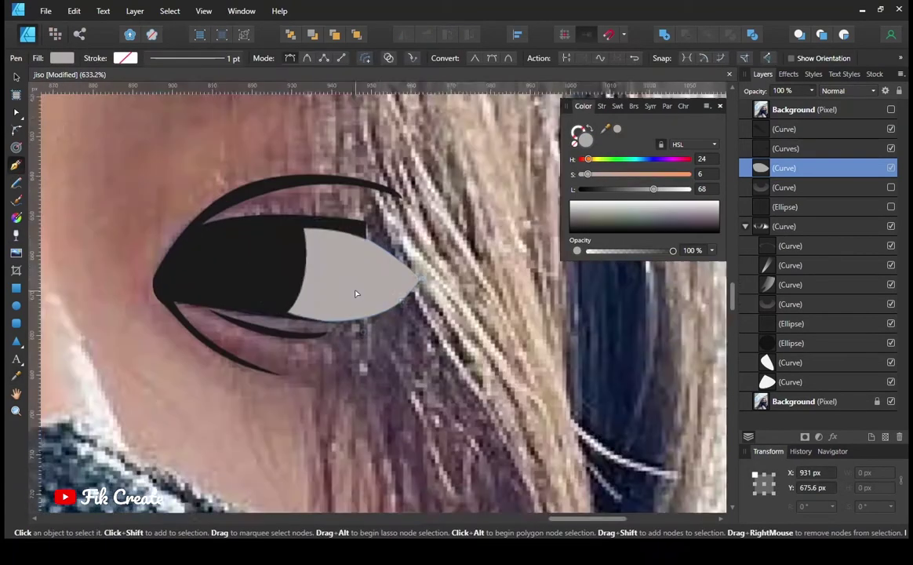
Step: Enlarge the right eye's dark iris ellipse to match the reference photo
key(v)
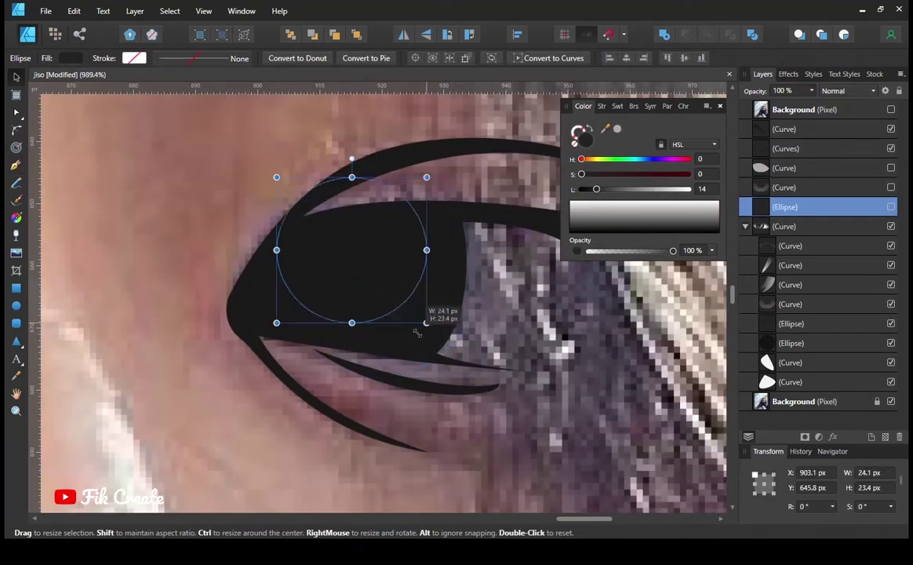
scroll(452, 245, down, 1)
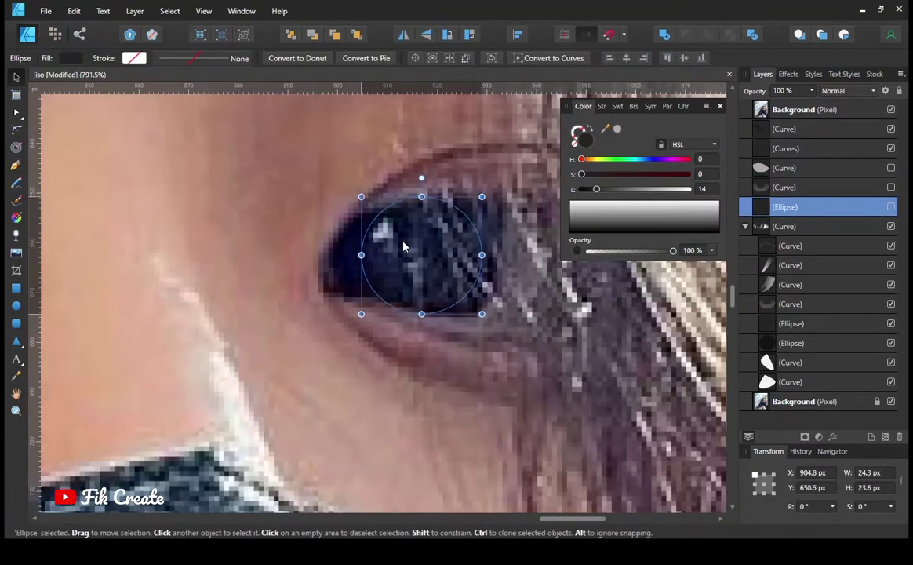
drag(363, 309, 360, 322)
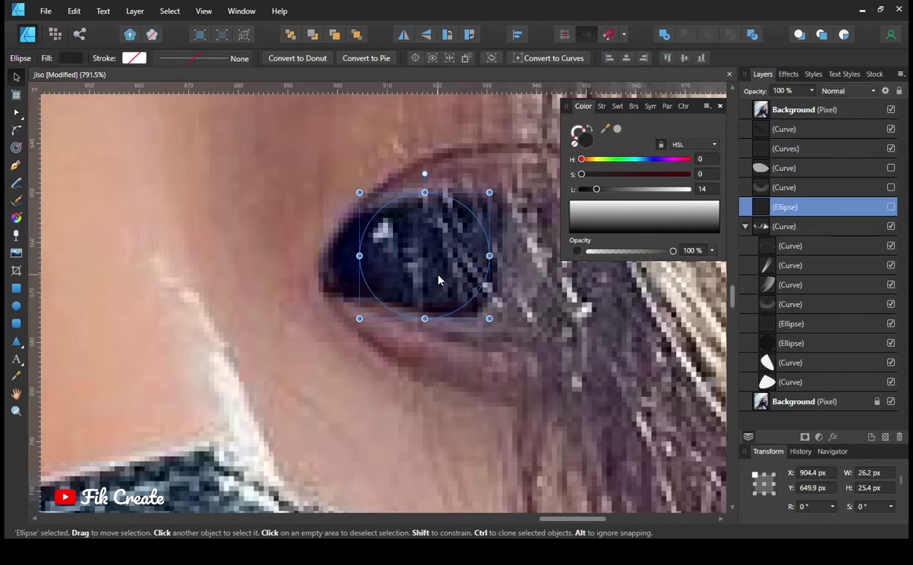
scroll(439, 283, down, 3)
scroll(416, 282, up, 2)
mouse_move(363, 315)
mouse_down()
mouse_move(417, 282)
mouse_move(407, 287)
mouse_up()
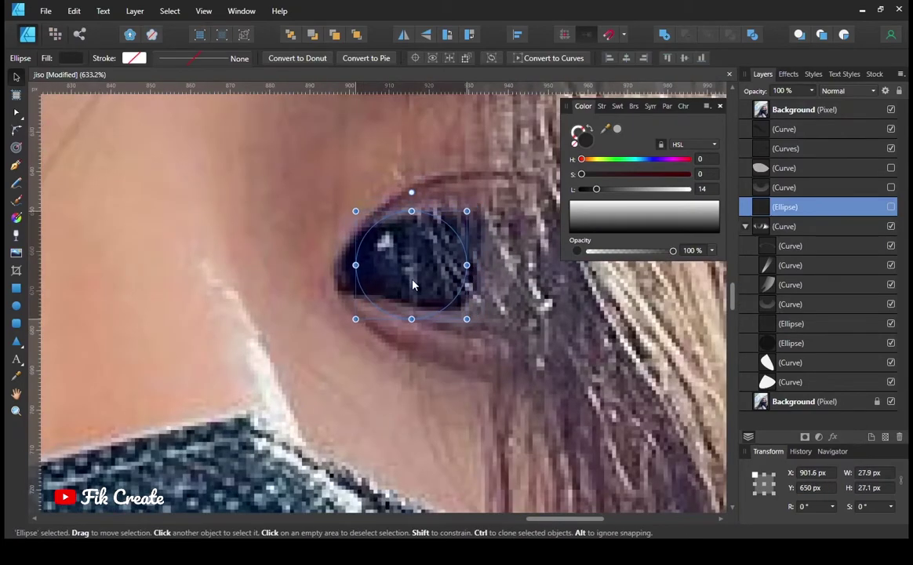
scroll(491, 217, up, 2)
Step: Stretch the iris ellipse's top edge upward and bring it in front of the eye outline
click(824, 149)
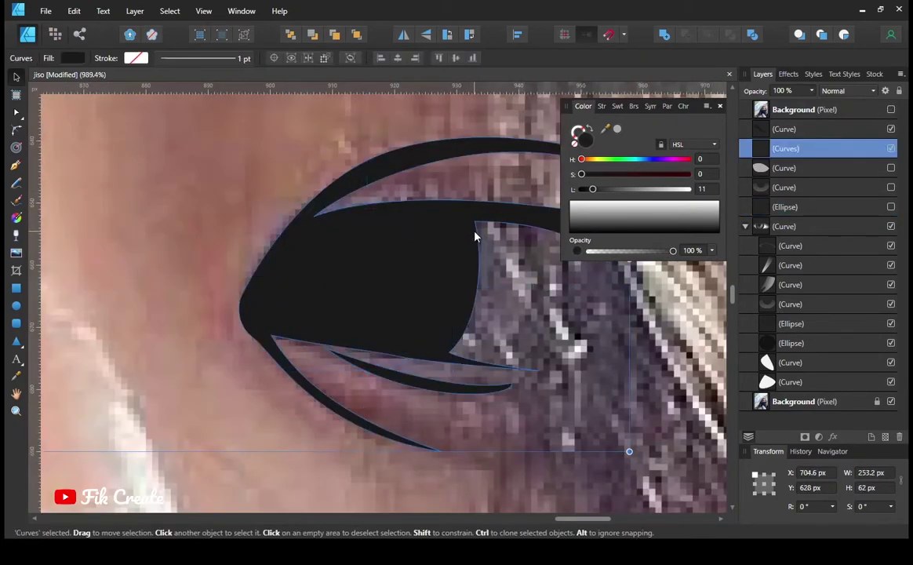
key(p)
click(473, 258)
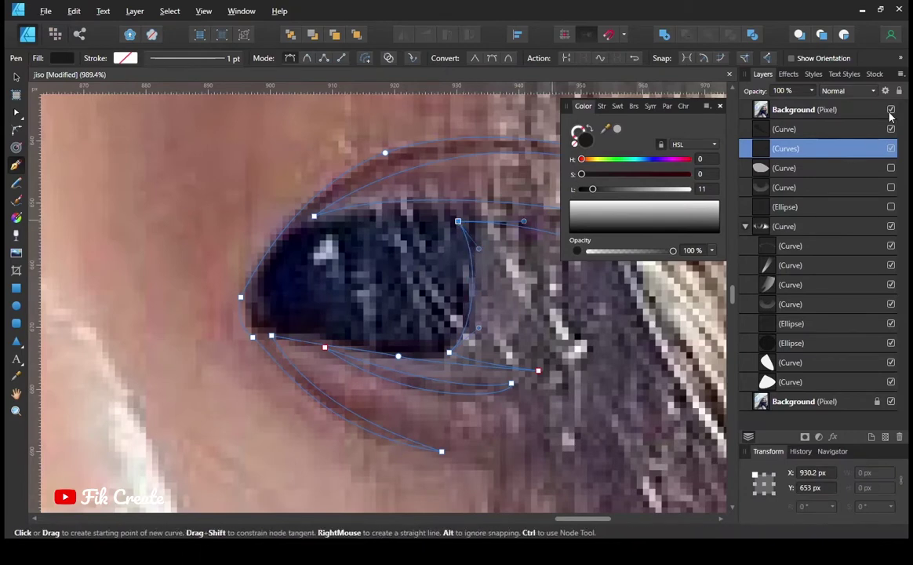
click(765, 210)
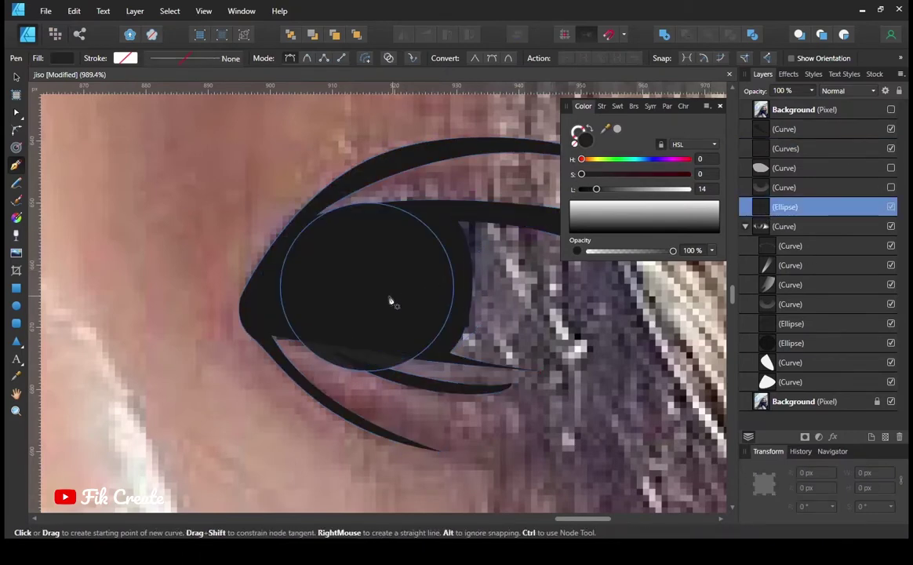
key(v)
drag(376, 197, 375, 192)
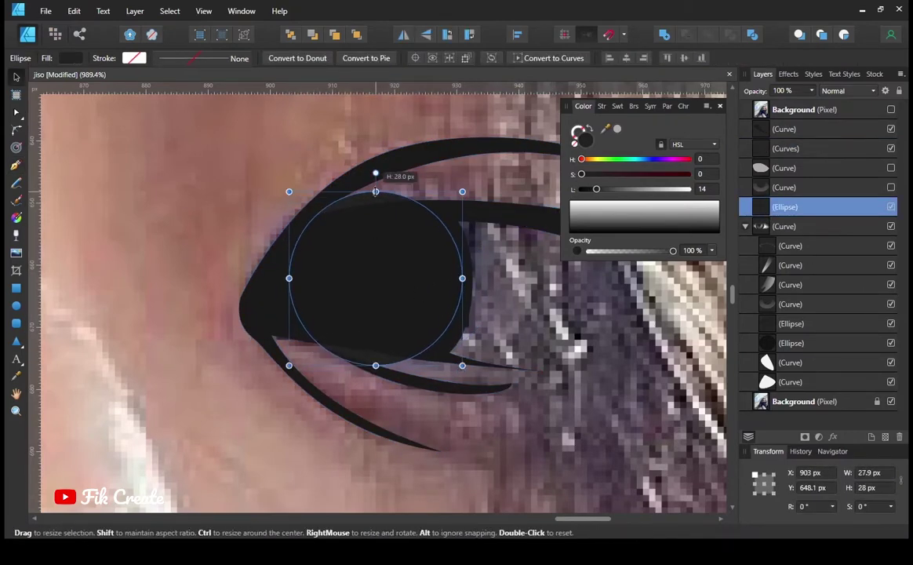
ctrl+click(765, 188)
key(ctrl+shift+bracketright)
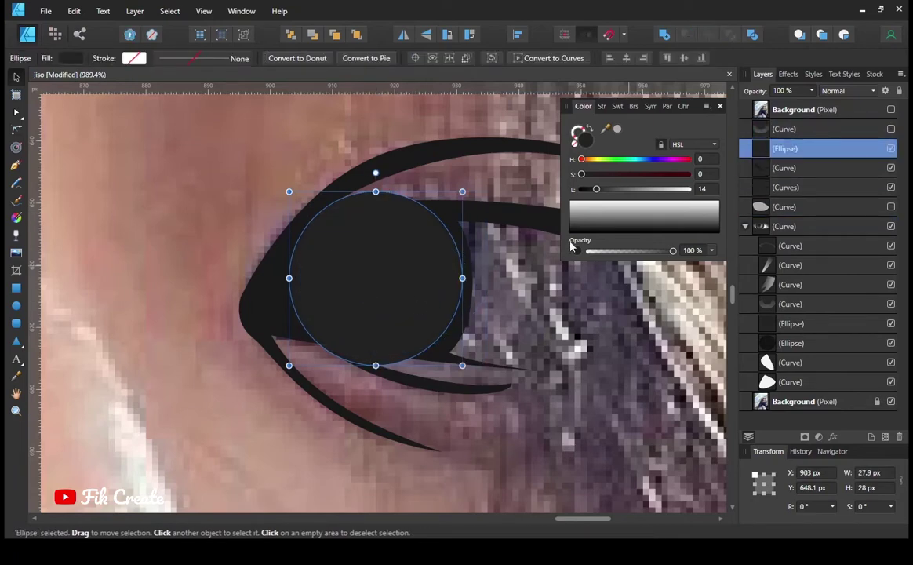
Step: Convert the iris to curves, deleting and dragging nodes so it fits between the lids
right_click(419, 231)
click(441, 429)
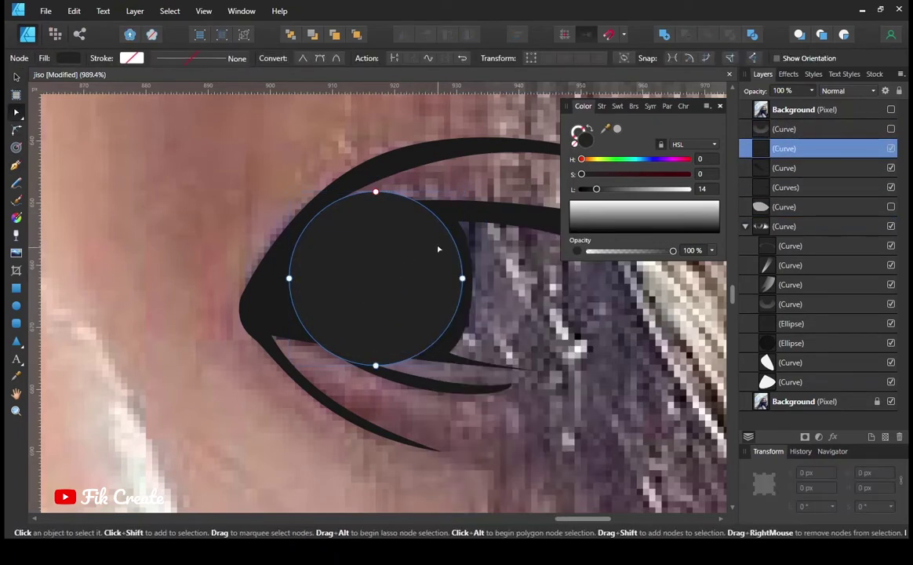
click(302, 323)
key(Delete)
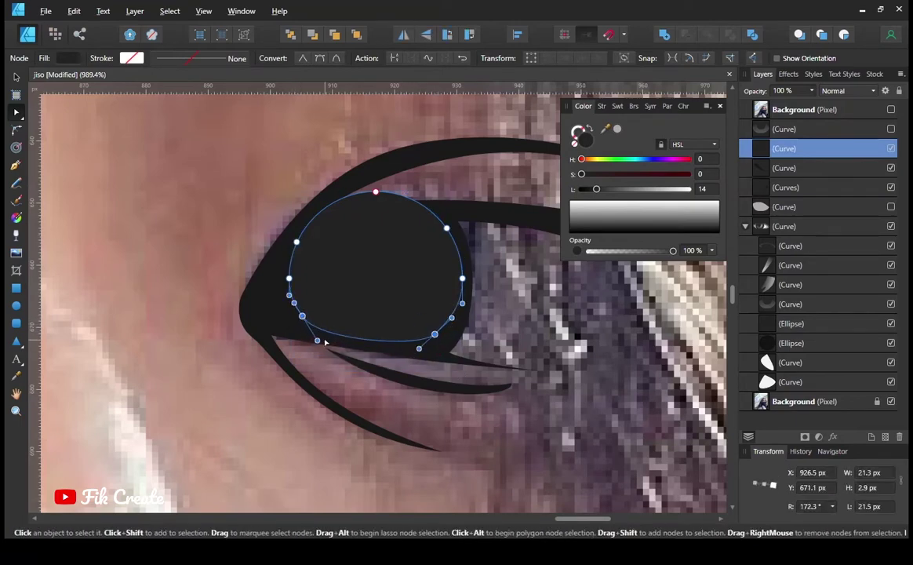
drag(376, 191, 372, 227)
key(Delete)
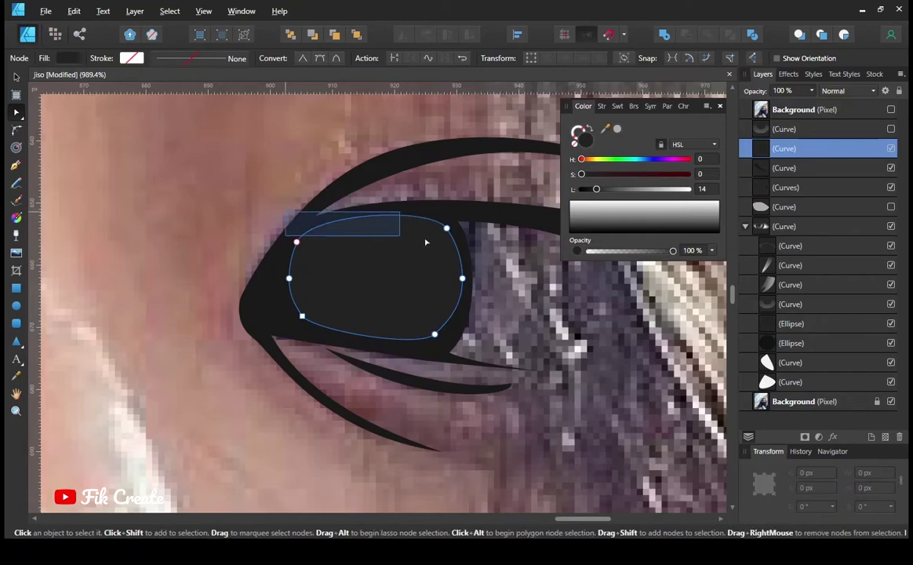
drag(426, 242, 426, 242)
scroll(397, 248, up, 2)
drag(226, 178, 206, 161)
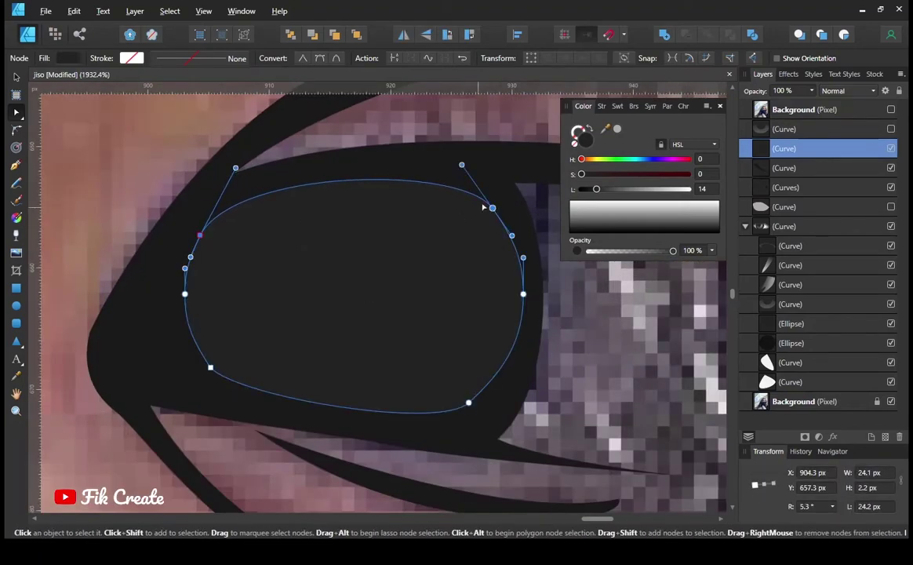
Step: Show the grey inner iris layer and shrink it to fit inside the dark iris
scroll(451, 250, down, 10)
click(451, 250)
scroll(451, 249, up, 2)
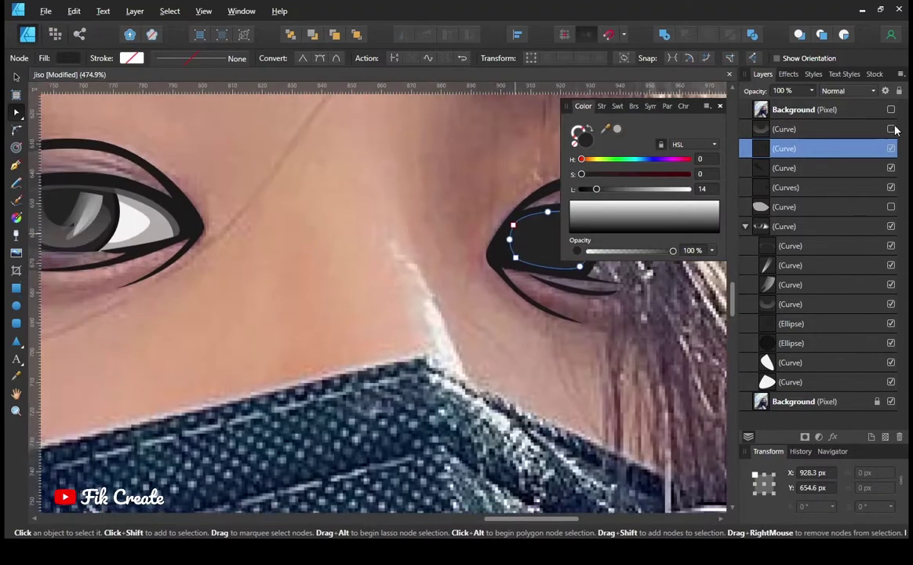
scroll(451, 250, up, 4)
key(v)
drag(352, 308, 347, 300)
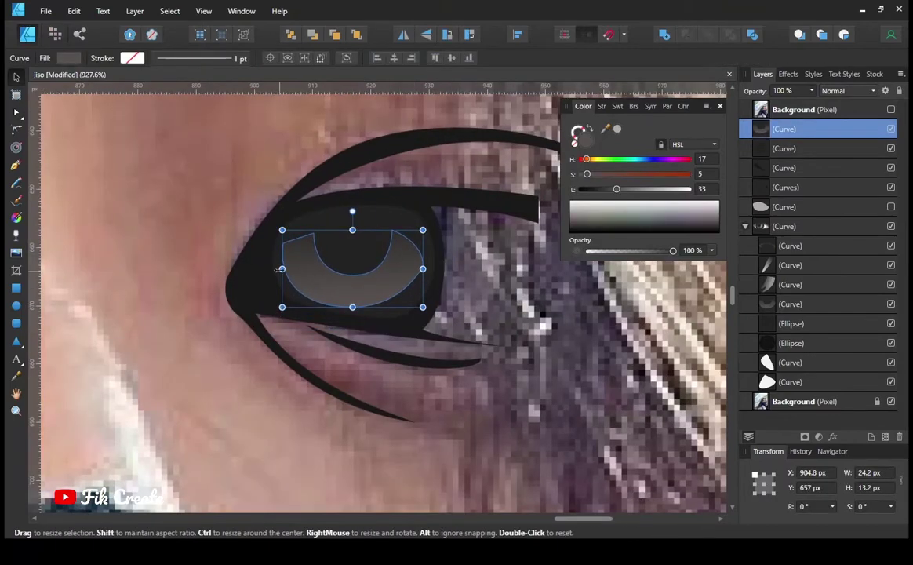
Step: Resize and tilt the right inner iris, then fade it with a linear transparency gradient
scroll(333, 318, down, 7)
scroll(332, 318, up, 7)
drag(414, 241, 418, 244)
mouse_move(347, 196)
mouse_down()
mouse_move(333, 191)
mouse_move(336, 291)
mouse_up()
key(y)
click(339, 253)
scroll(339, 253, down, 7)
scroll(339, 253, up, 4)
scroll(377, 314, up, 2)
Step: Draw a first light highlight shape inside the right iris with the Pen
click(376, 314)
scroll(377, 314, down, 2)
scroll(635, 269, left, 3)
scroll(636, 269, left, 2)
scroll(603, 292, up, 4)
key(p)
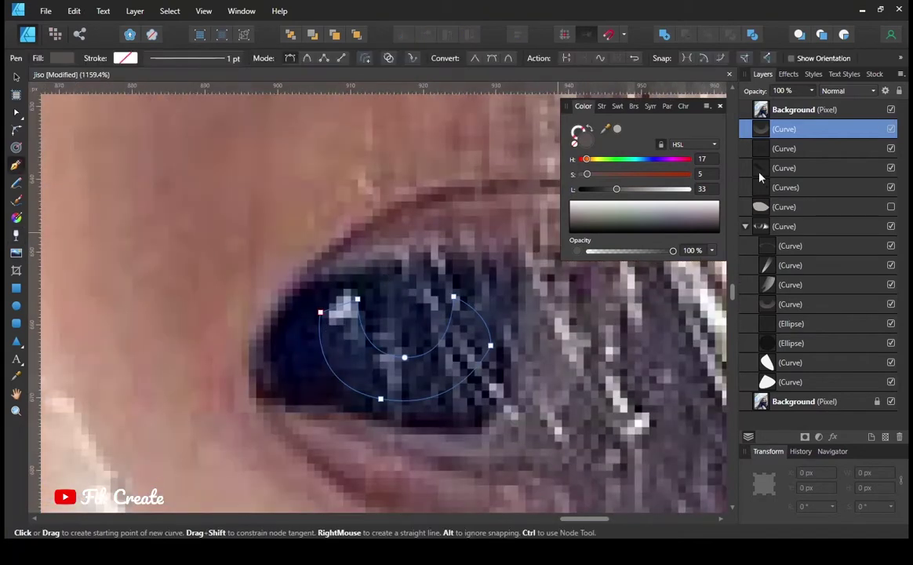
click(397, 377)
click(358, 292)
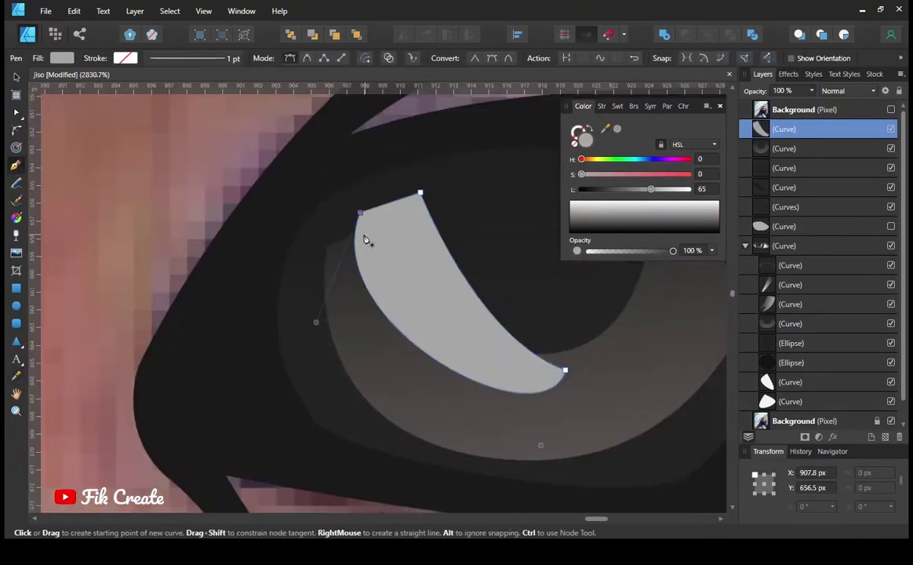
Step: Outline a second iris highlight and make the light grey eye-white layer visible again
click(364, 234)
click(399, 224)
click(420, 277)
click(388, 291)
click(416, 326)
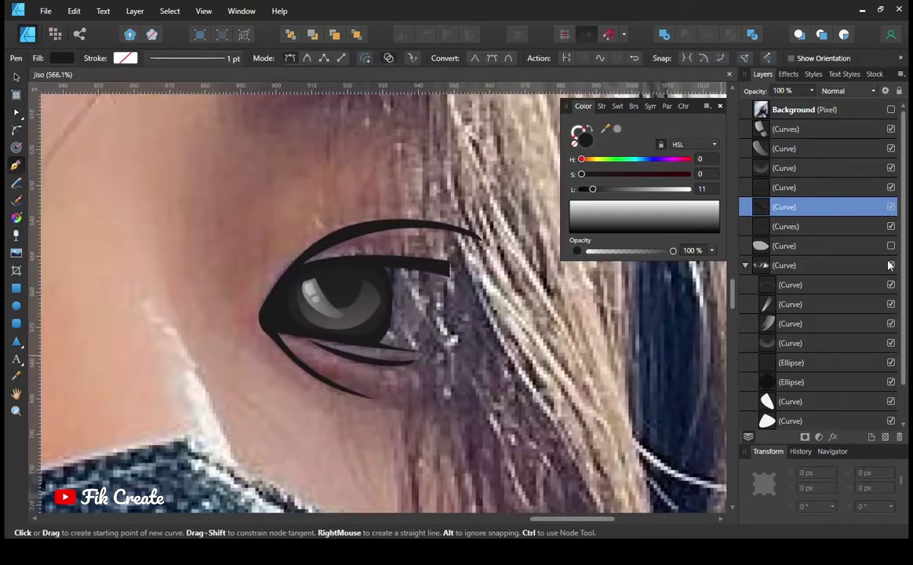
click(891, 246)
click(891, 246)
click(891, 246)
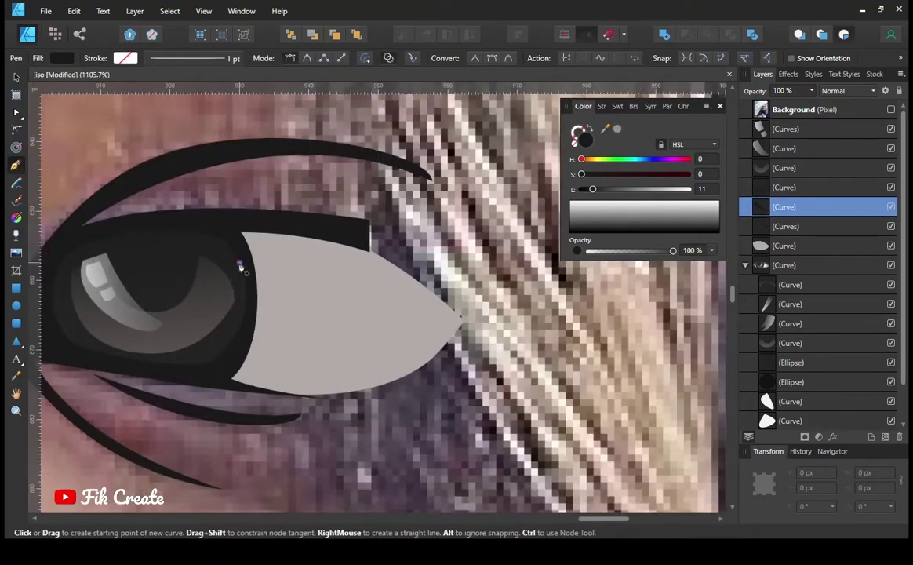
Step: Draw a pale grey highlight shape on the right eye white, curved along the iris
ctrl+click(336, 316)
click(229, 249)
drag(313, 293, 339, 328)
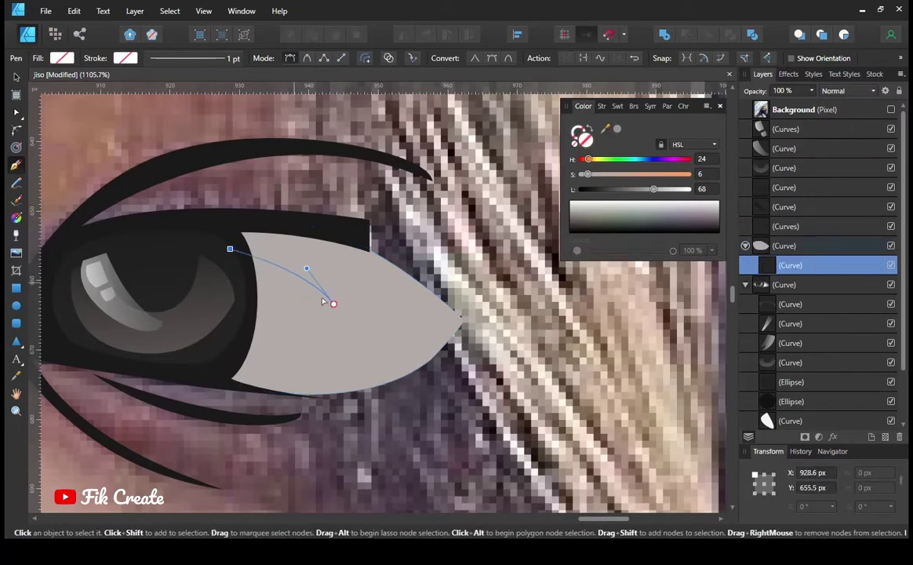
click(230, 250)
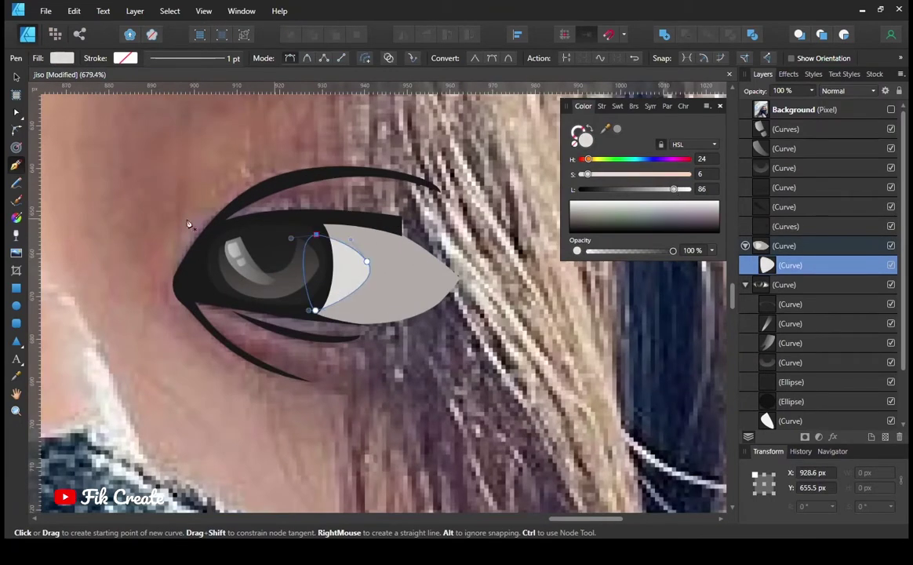
scroll(190, 283, up, 3)
ctrl+click(169, 264)
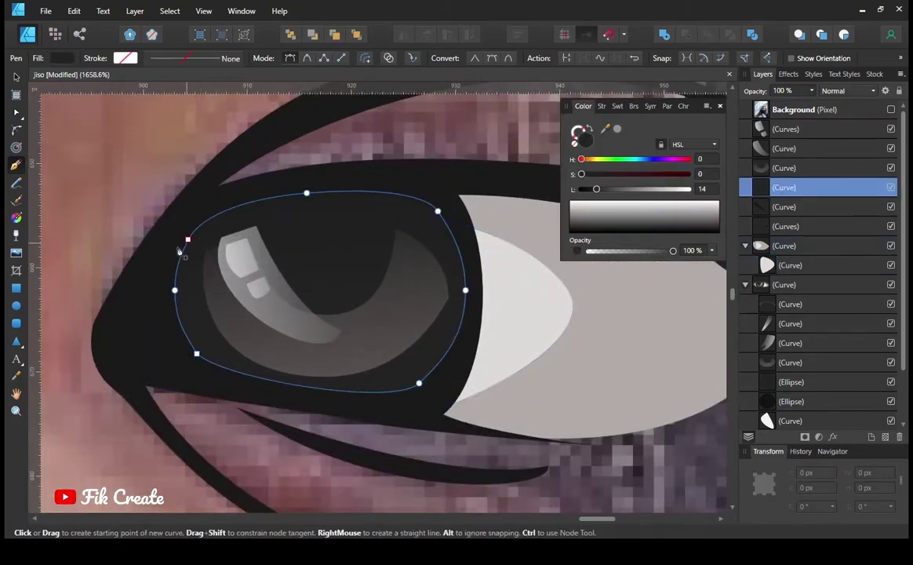
scroll(182, 262, right, 3)
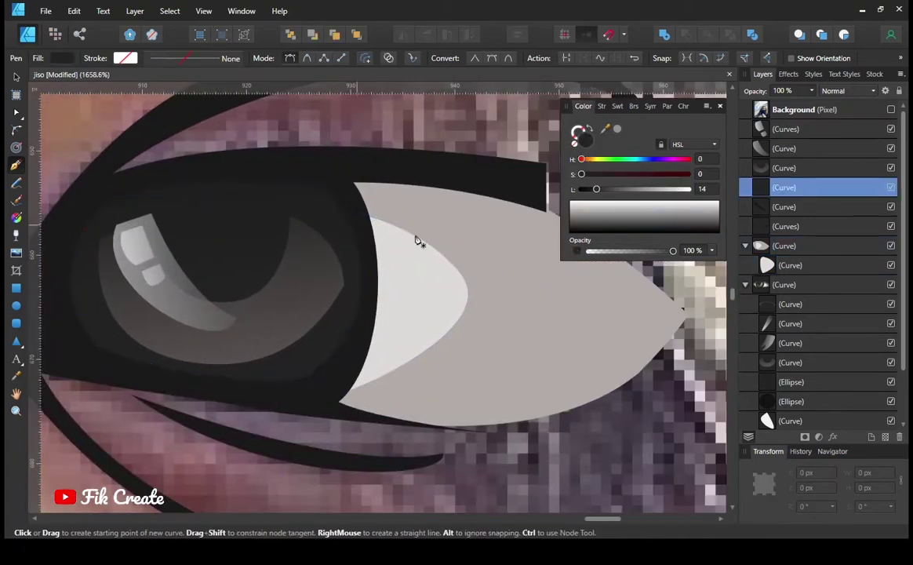
ctrl+click(355, 194)
Step: Draw a mid-grey shadow along the eye white's top toward the outer corner and darken it
click(335, 198)
drag(583, 271, 653, 339)
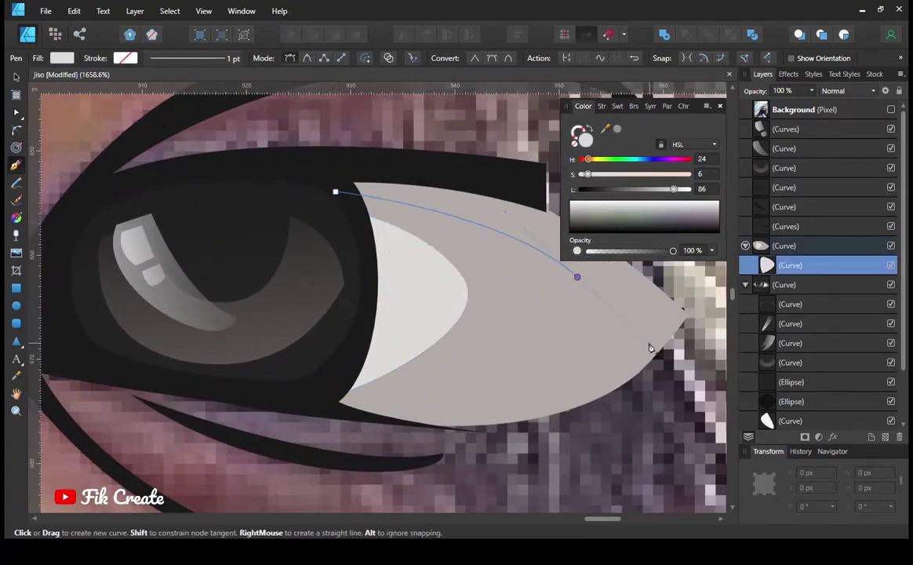
scroll(651, 345, right, 6)
drag(673, 189, 624, 189)
scroll(479, 318, down, 5)
scroll(480, 314, up, 2)
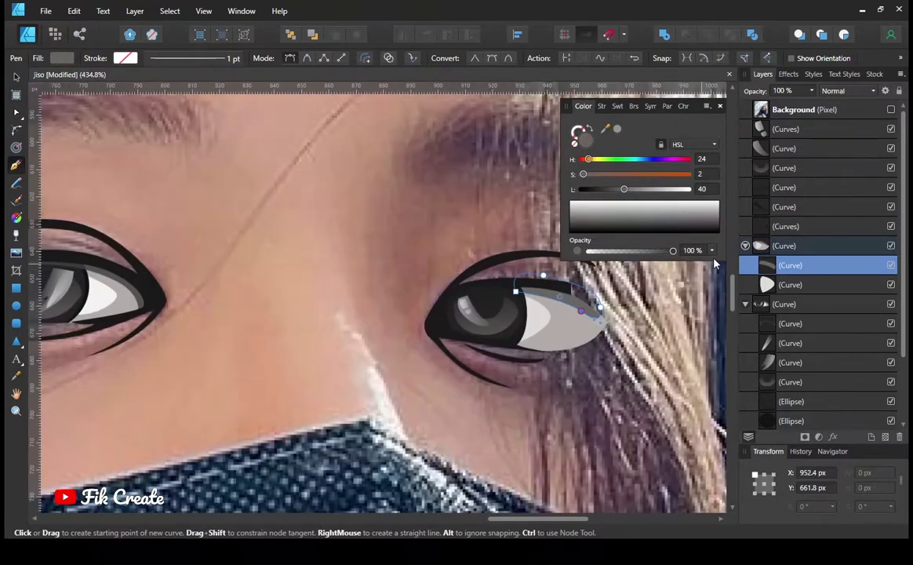
scroll(502, 321, up, 3)
drag(624, 189, 615, 189)
scroll(547, 261, down, 6)
scroll(547, 262, up, 4)
Step: Select all the eye shapes and group them as eyes with Ctrl+G
click(762, 247)
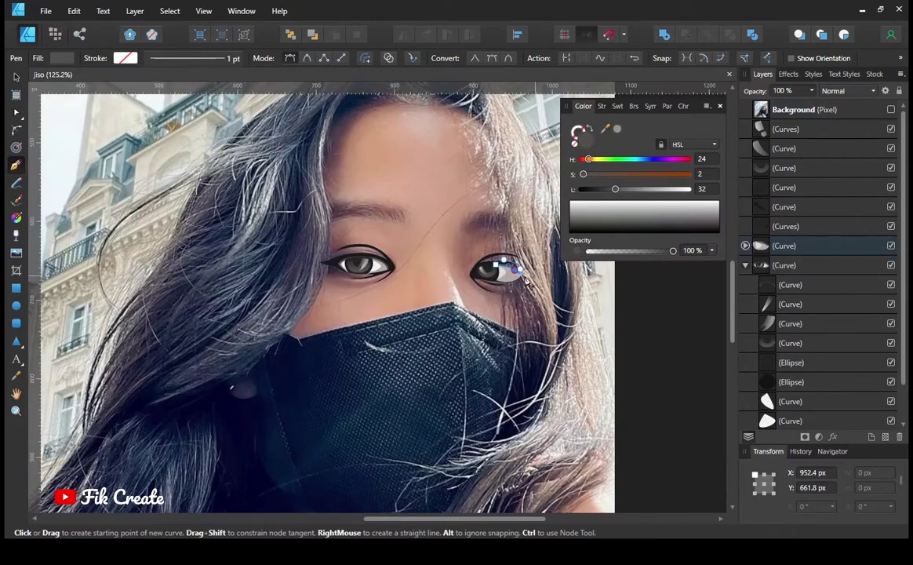
scroll(471, 267, down, 4)
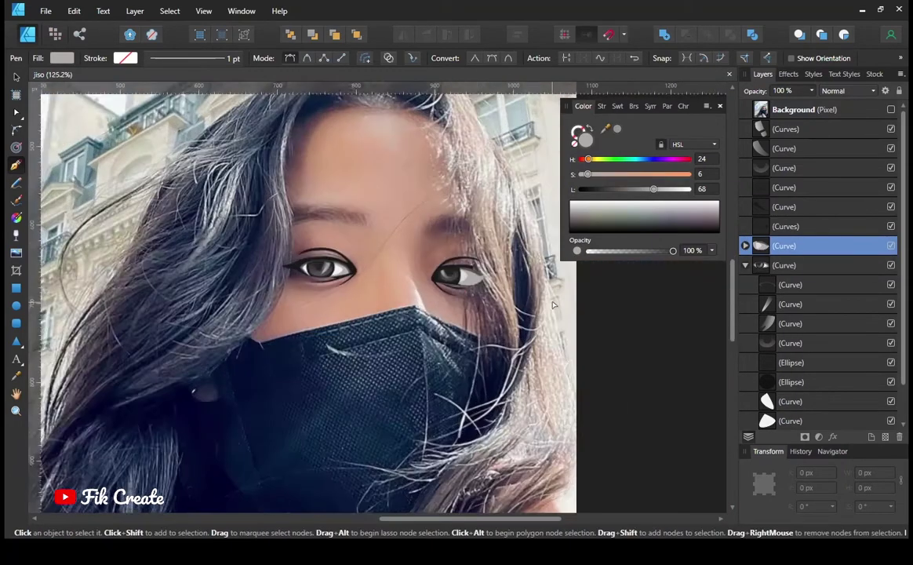
click(486, 328)
scroll(486, 328, up, 3)
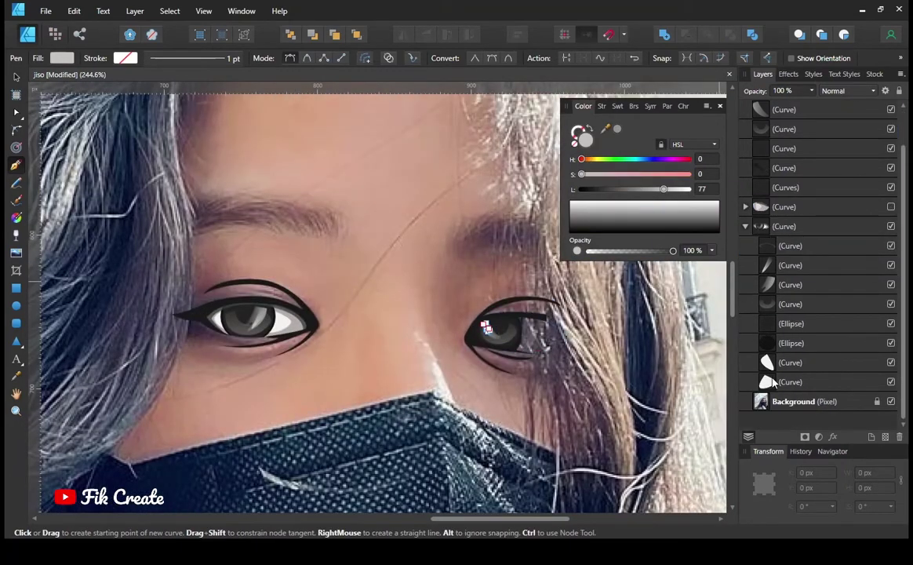
key(ctrl+g)
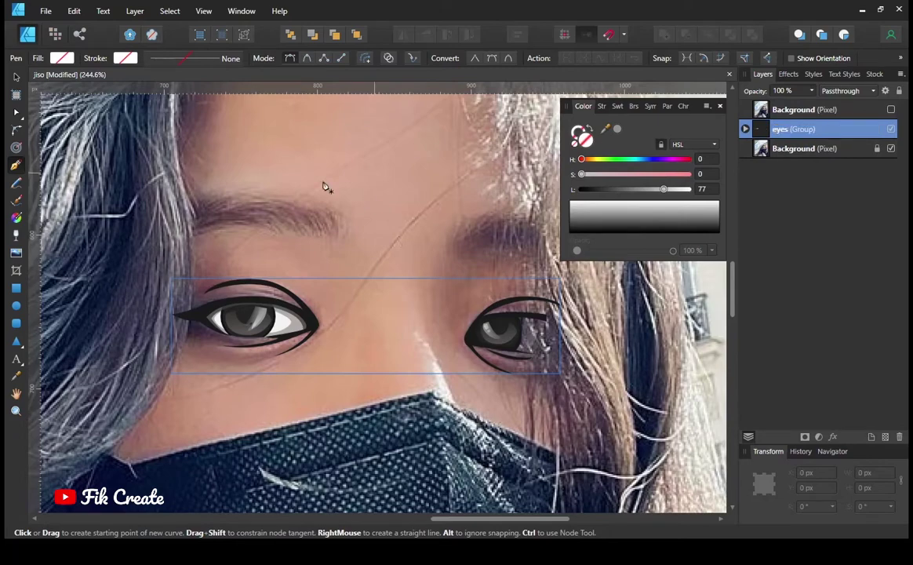
scroll(326, 236, down, 2)
scroll(337, 259, up, 3)
Step: Trace the left eyebrow's top edge out to its tip and back along the lower edge
click(265, 287)
drag(402, 277, 411, 282)
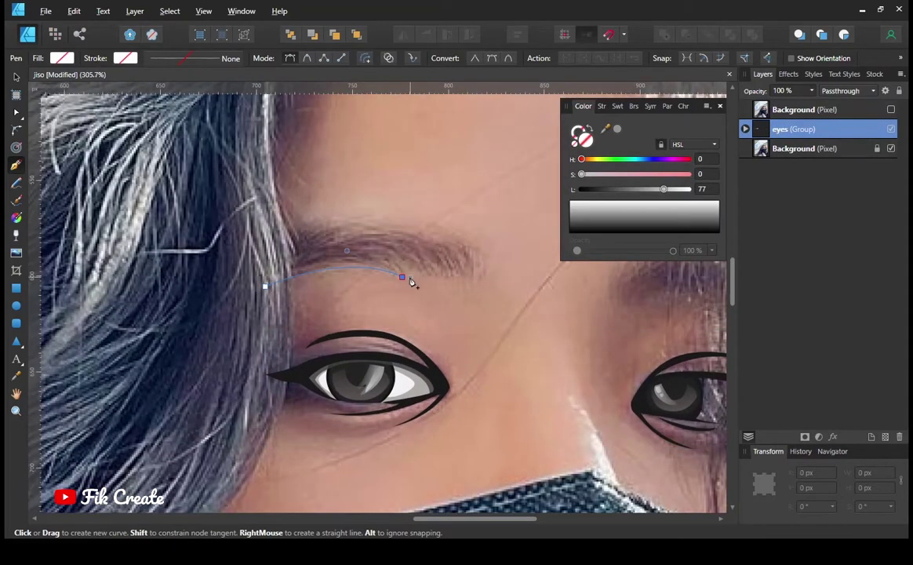
scroll(396, 271, up, 3)
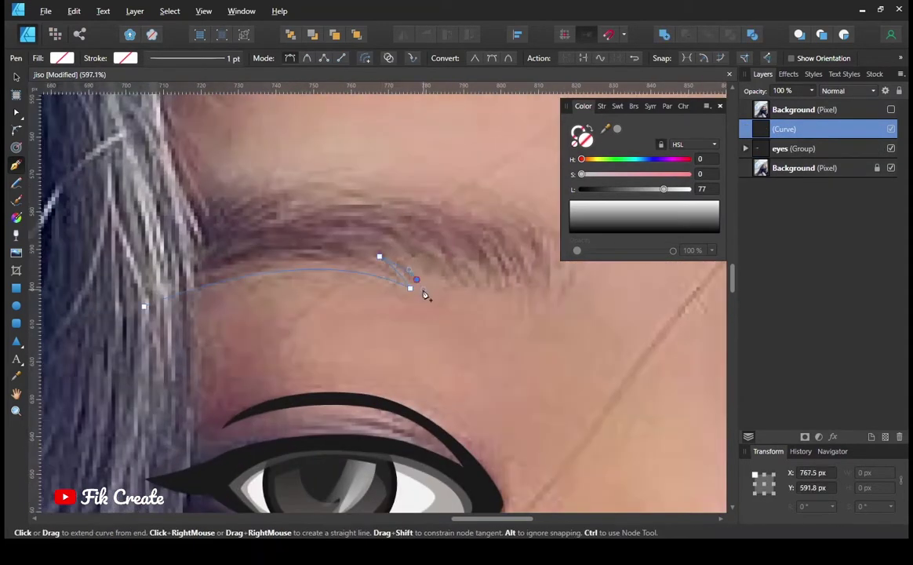
click(476, 289)
scroll(488, 292, up, 1)
drag(349, 314, 405, 315)
click(401, 317)
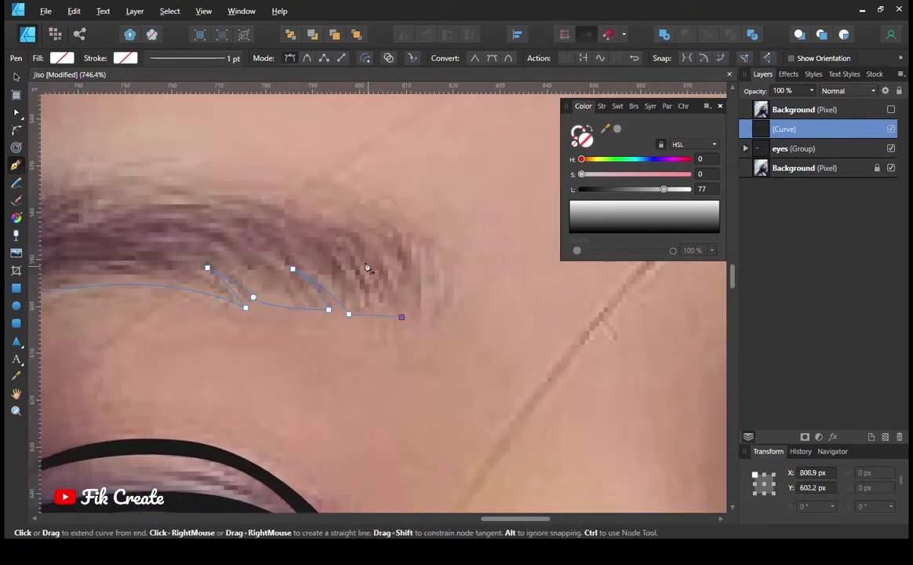
Step: Curve the eyebrow's upper edge and close the left eyebrow outline
scroll(423, 269, left, 4)
scroll(424, 269, up, 2)
drag(466, 260, 396, 264)
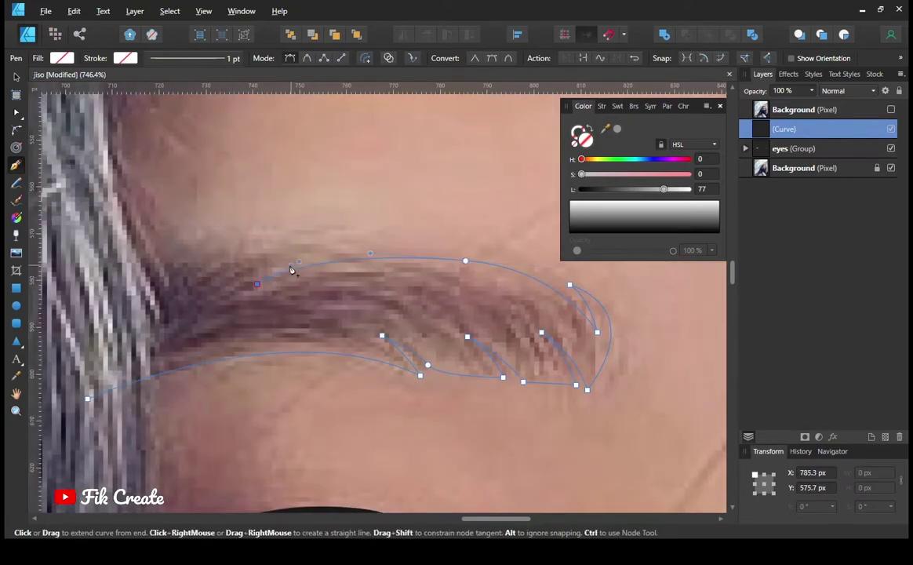
scroll(295, 272, left, 4)
scroll(295, 272, up, 1)
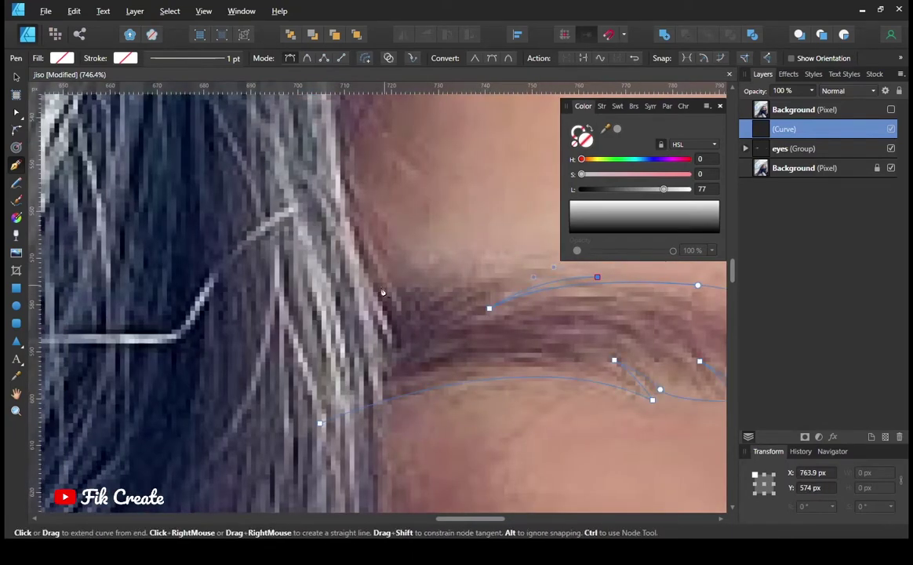
scroll(403, 303, down, 2)
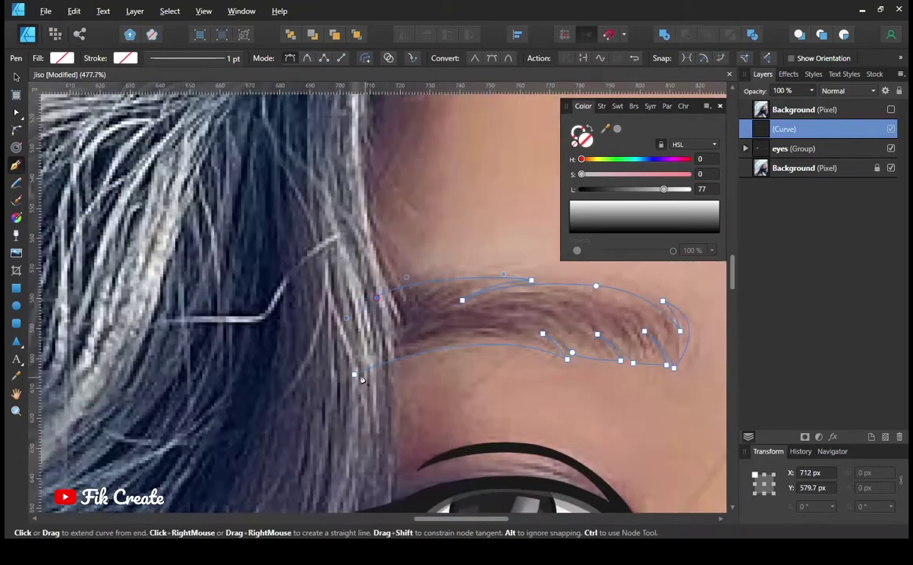
scroll(484, 312, down, 2)
scroll(219, 338, up, 1)
scroll(220, 338, up, 2)
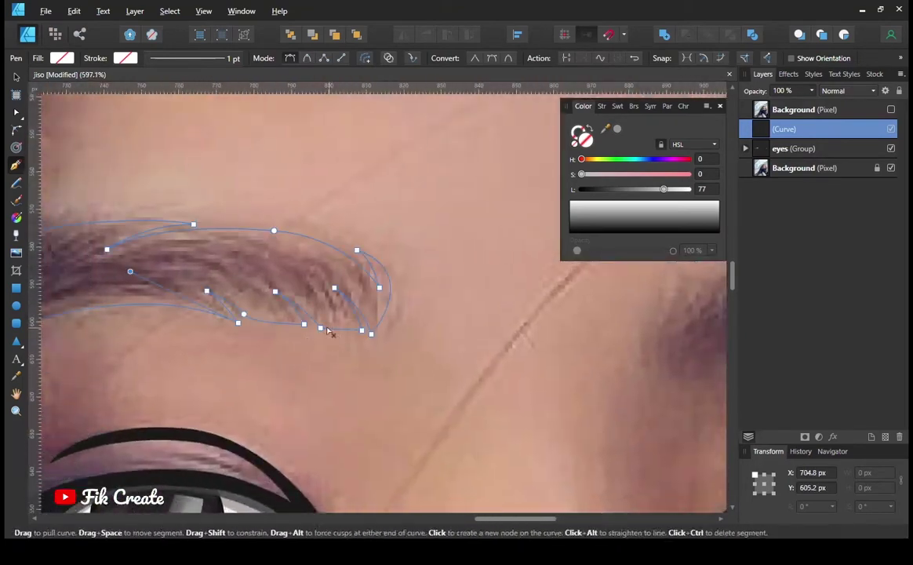
scroll(232, 316, down, 1)
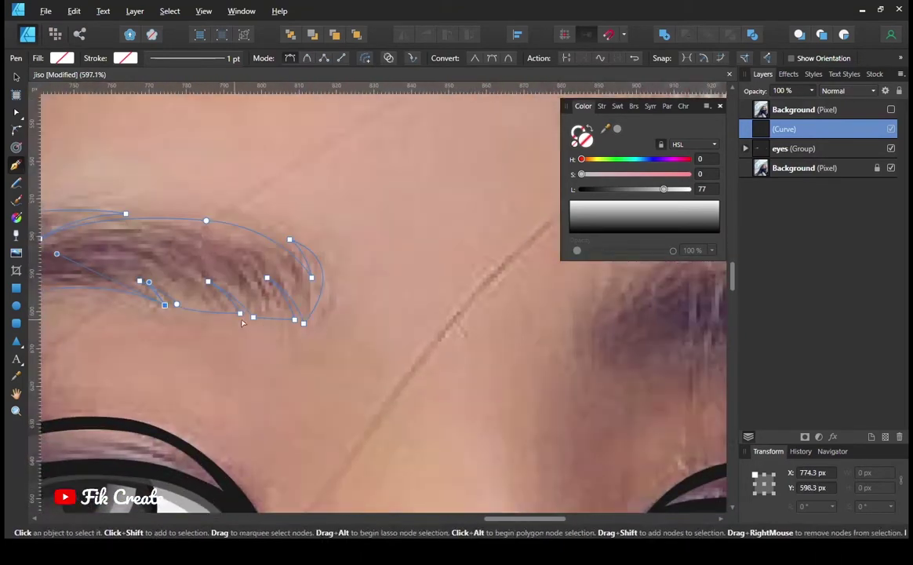
scroll(237, 273, up, 3)
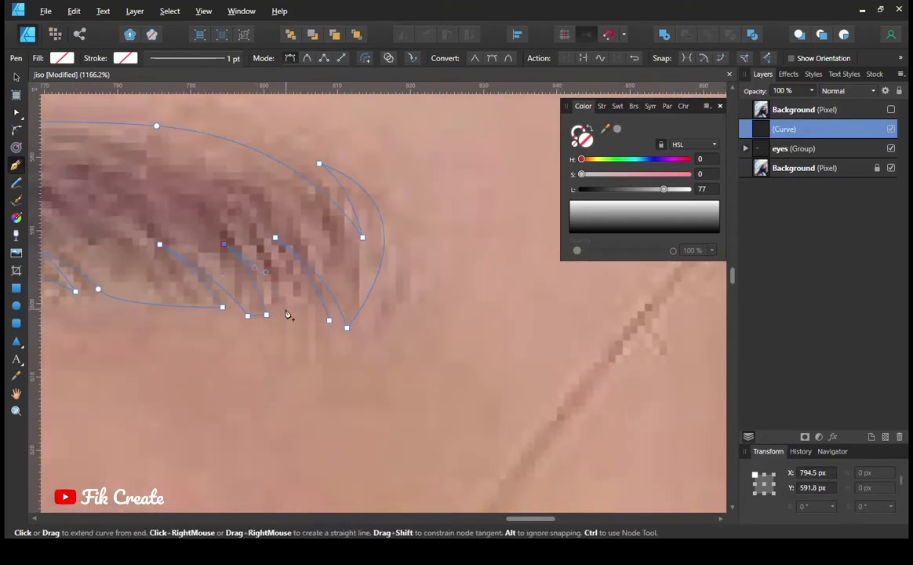
click(328, 320)
Step: Fill the left eyebrow with dark greyish-brown (HSL 0, 8, 29)
scroll(314, 321, down, 5)
mouse_move(664, 189)
mouse_down()
mouse_move(611, 189)
mouse_move(594, 175)
mouse_up()
scroll(414, 368, up, 1)
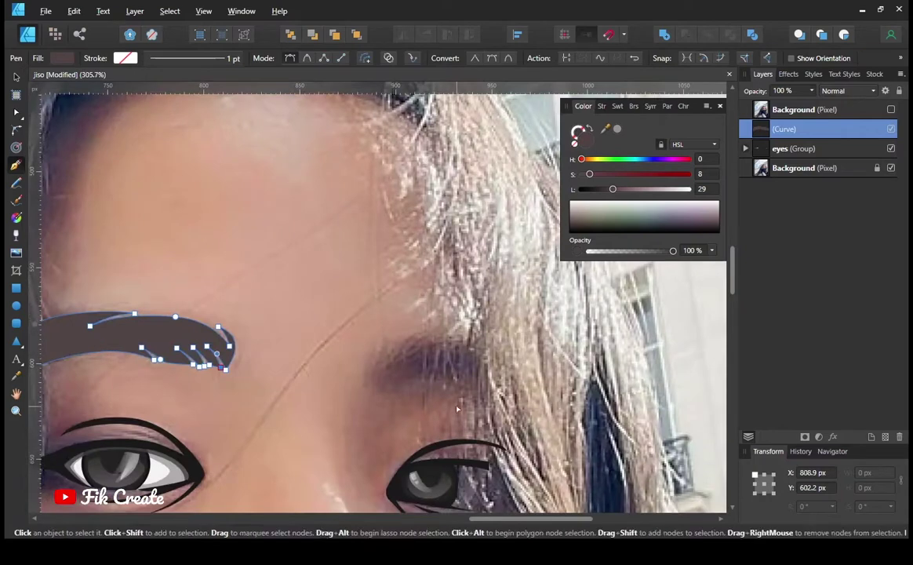
scroll(366, 343, up, 1)
Step: Trace the right eyebrow as a closed shape with the same dark greyish-brown fill
scroll(351, 360, up, 1)
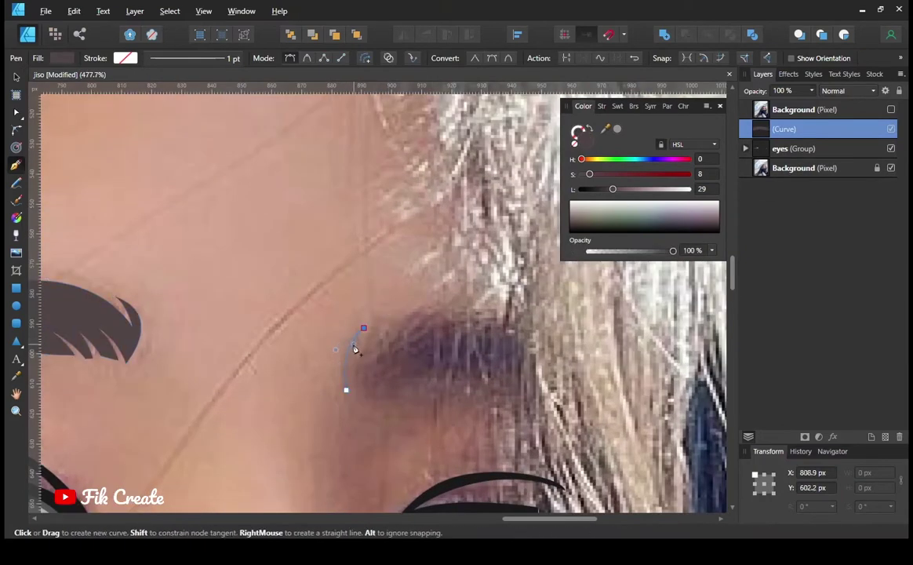
drag(403, 313, 446, 313)
ctrl+click(402, 313)
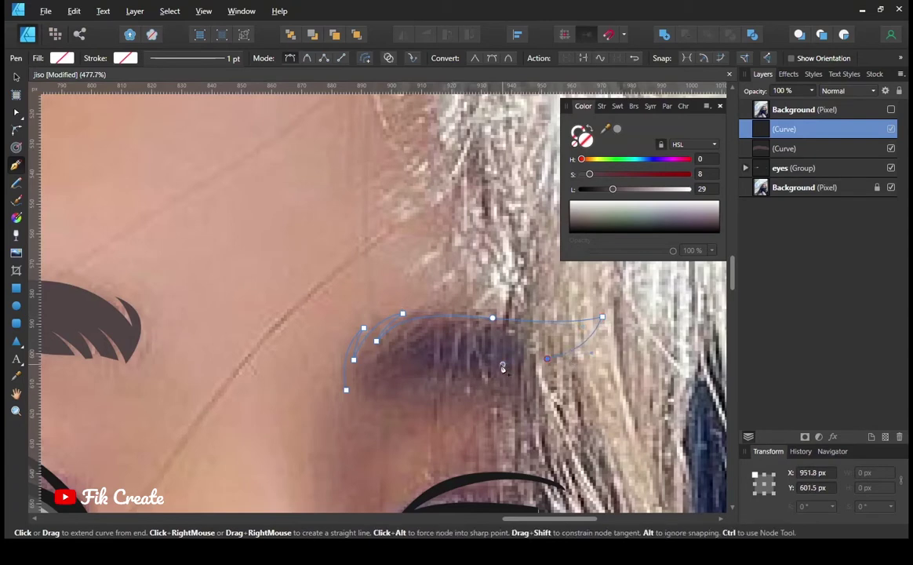
scroll(397, 395, up, 3)
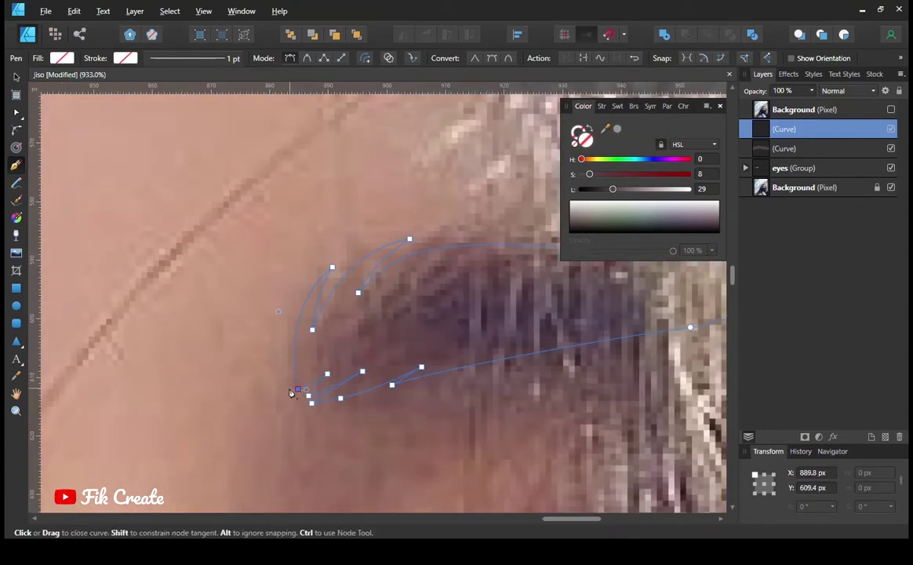
scroll(392, 424, down, 4)
scroll(392, 424, down, 5)
scroll(363, 320, up, 2)
scroll(188, 306, up, 2)
Step: Move the layer selection down two layers toward the eyes group
key(alt+[)
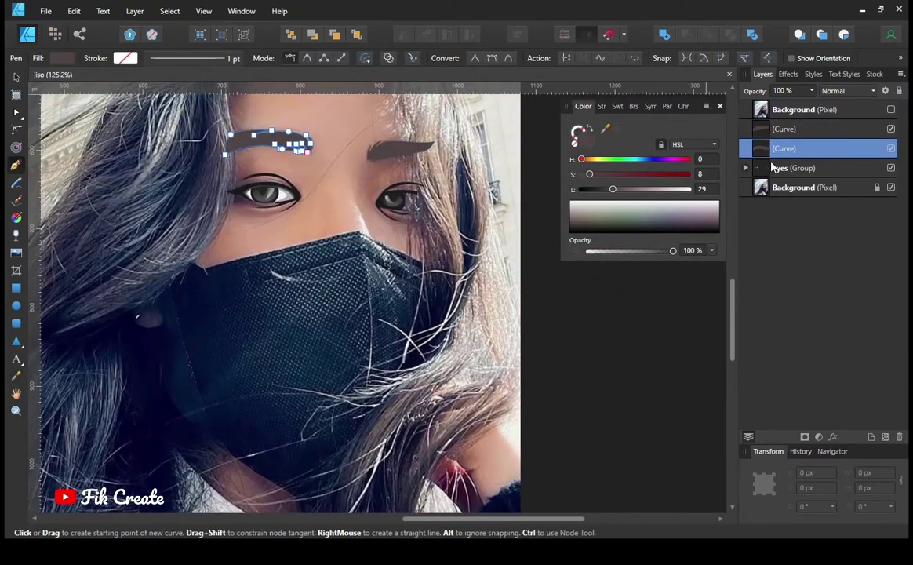
key(alt+[)
scroll(185, 266, up, 1)
Step: Trace the face mask outline as a closed curve, starting at its top edge
scroll(185, 266, up, 1)
drag(186, 295, 206, 307)
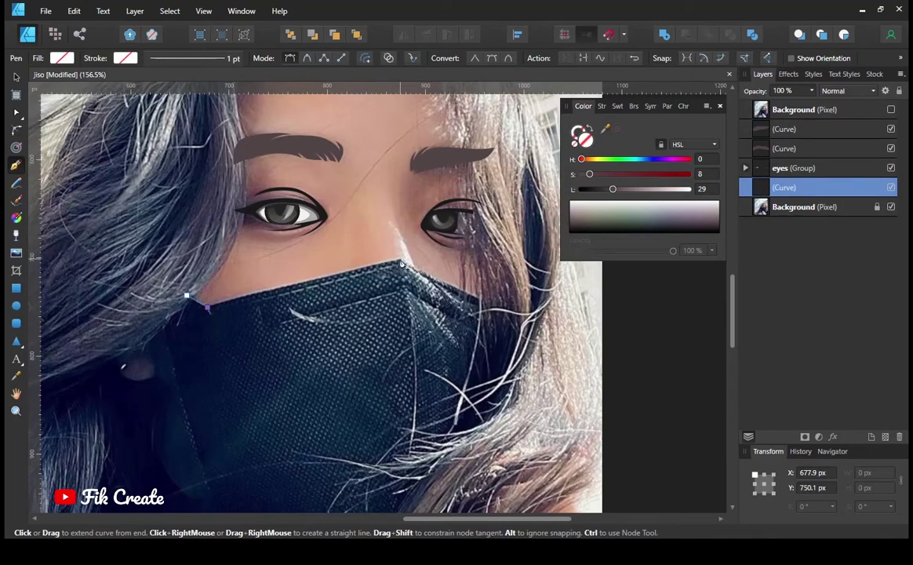
scroll(494, 306, down, 1)
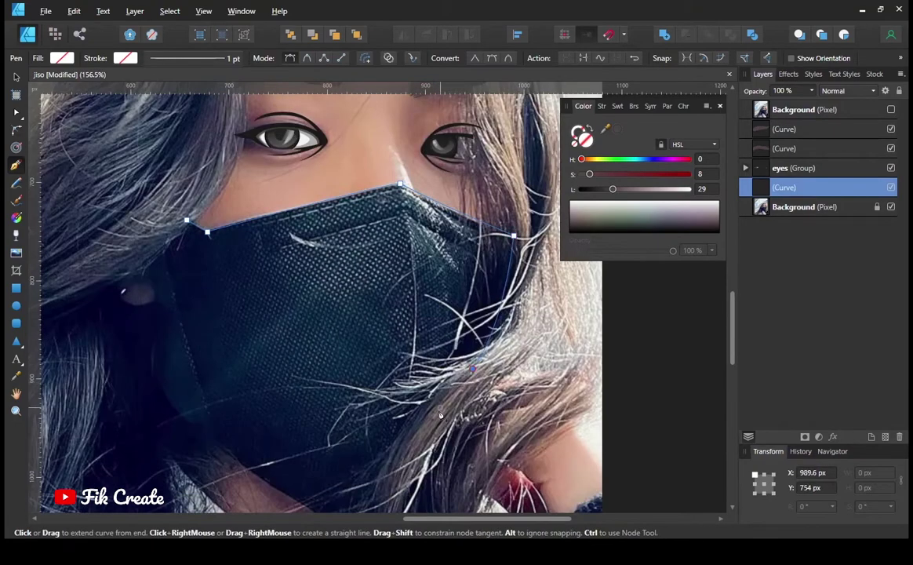
scroll(439, 330, down, 3)
scroll(393, 357, left, 2)
scroll(393, 356, up, 1)
scroll(394, 402, up, 3)
scroll(394, 403, left, 2)
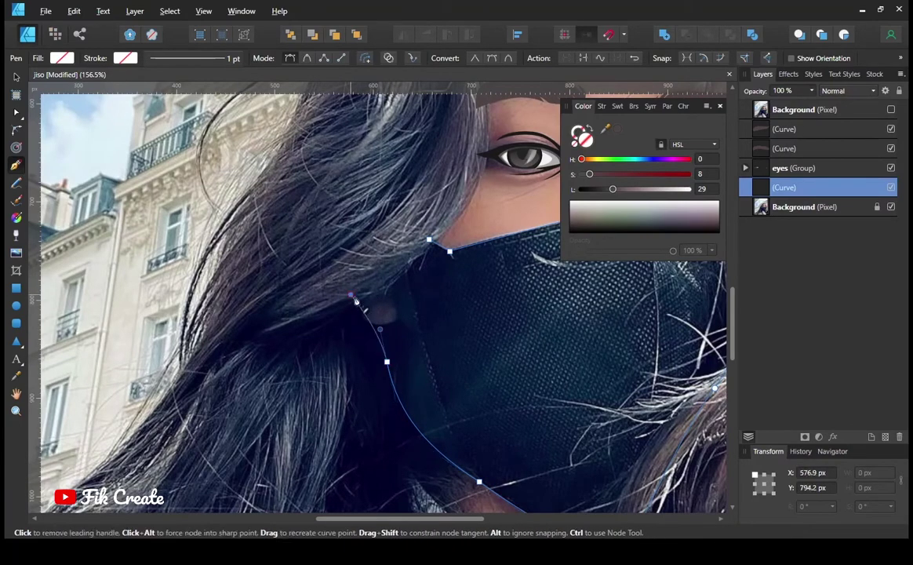
scroll(402, 339, down, 1)
scroll(403, 339, down, 2)
scroll(424, 339, down, 2)
Step: Fill the mask with navy sampled from the photo and show the reference photo again
key(i)
click(456, 339)
click(16, 165)
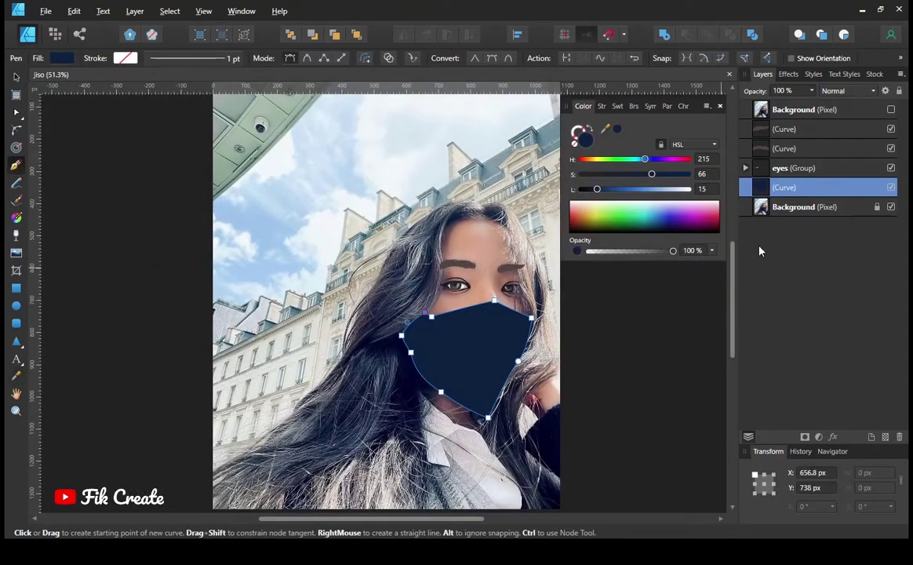
click(878, 205)
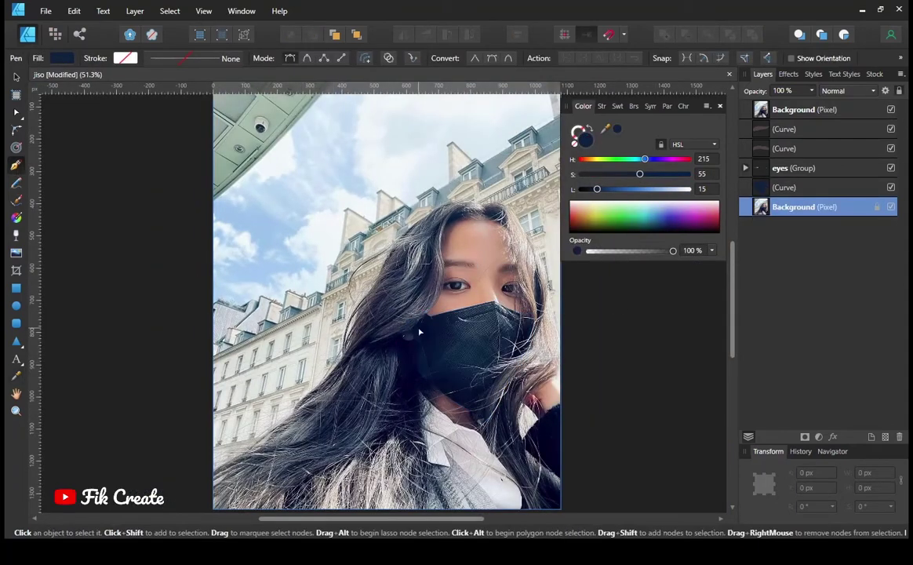
Step: Start a hair strand curve with a thicker yellow-green stroke, moved to the top of the stack
scroll(539, 400, up, 2)
scroll(360, 398, up, 1)
scroll(439, 174, up, 2)
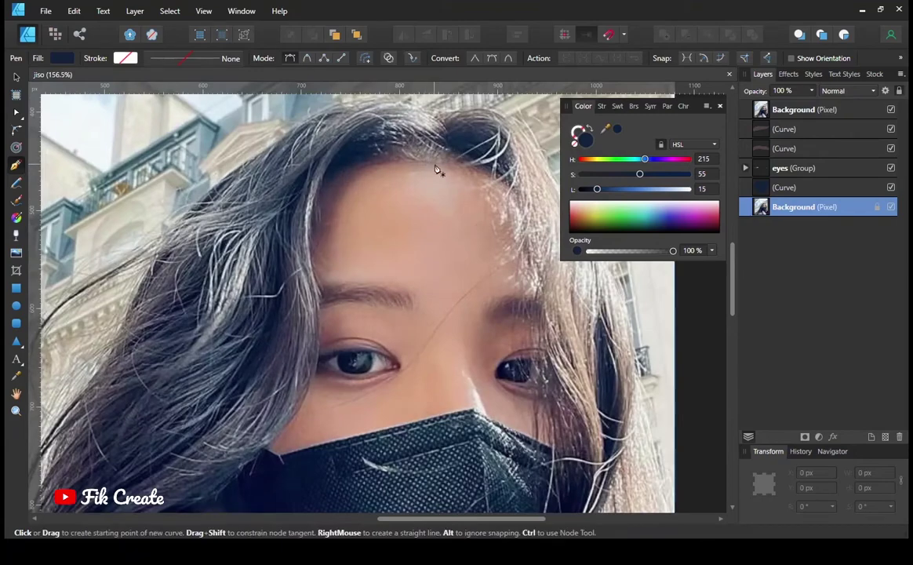
scroll(500, 251, up, 2)
drag(480, 272, 437, 261)
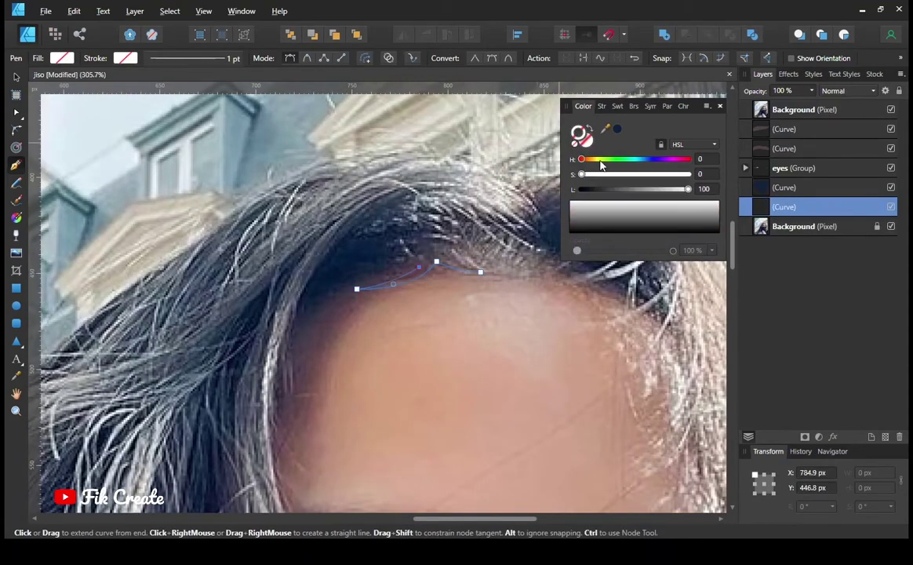
drag(581, 174, 674, 174)
click(599, 106)
drag(596, 145, 622, 145)
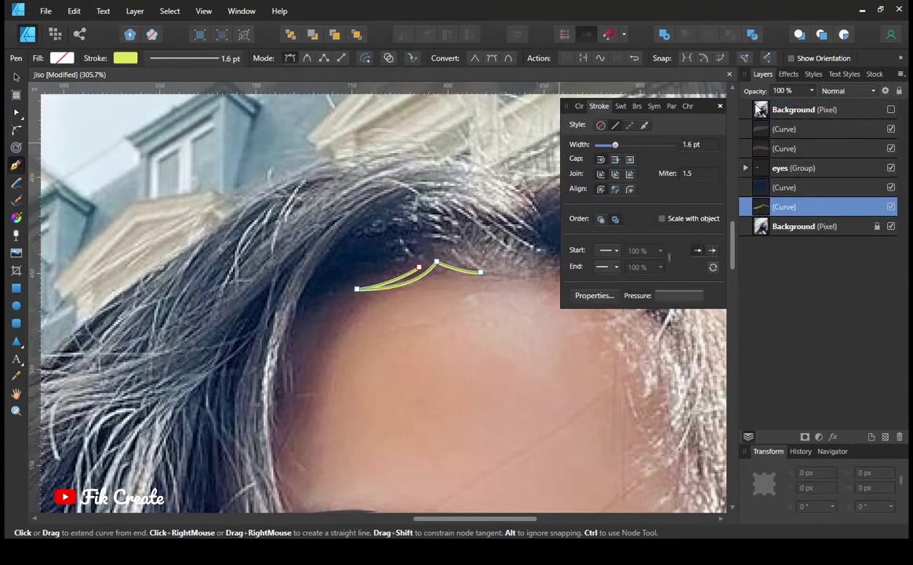
key(ctrl+shift+bracketright)
Step: Extend the hair line past the eyebrow and down along the hair's edge
scroll(384, 287, down, 3)
scroll(368, 298, down, 3)
scroll(385, 337, down, 3)
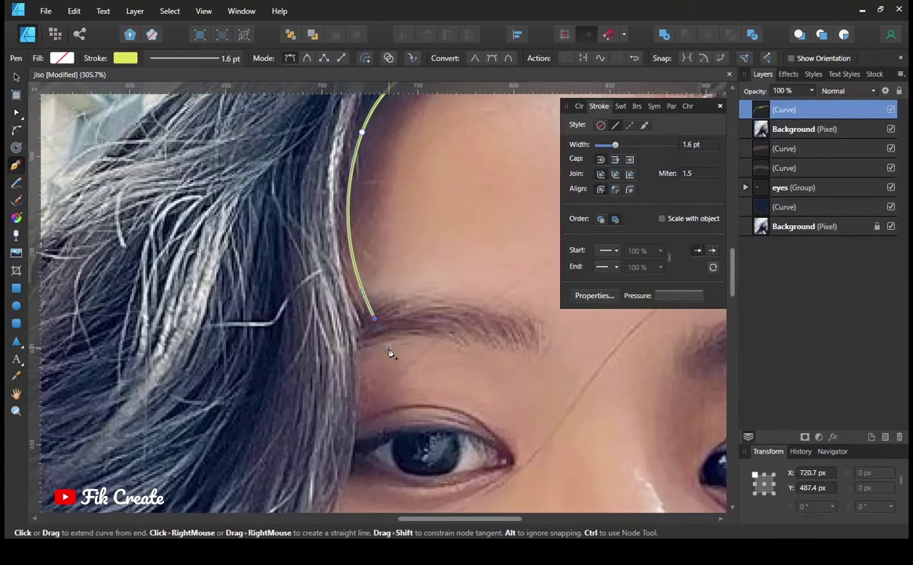
drag(384, 311, 393, 328)
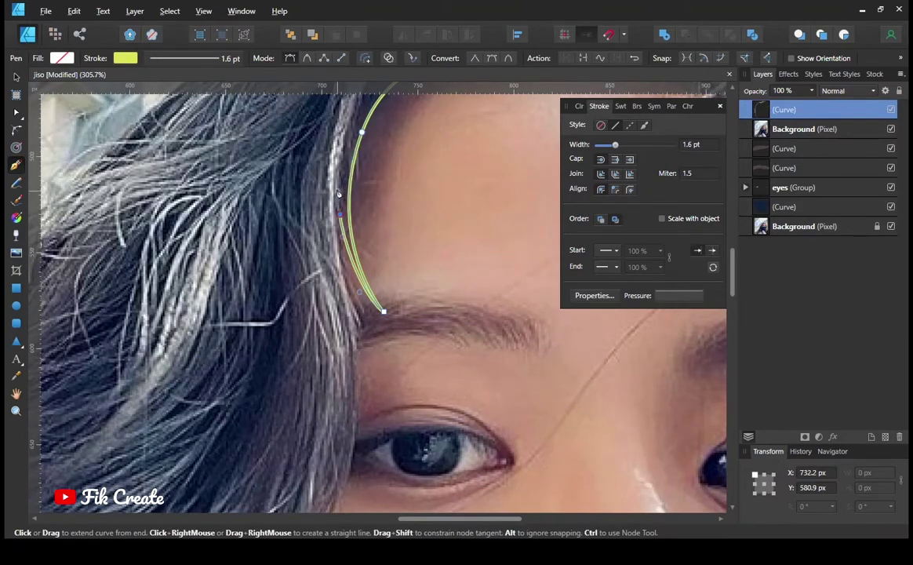
scroll(339, 194, down, 2)
scroll(353, 314, down, 2)
scroll(360, 363, up, 1)
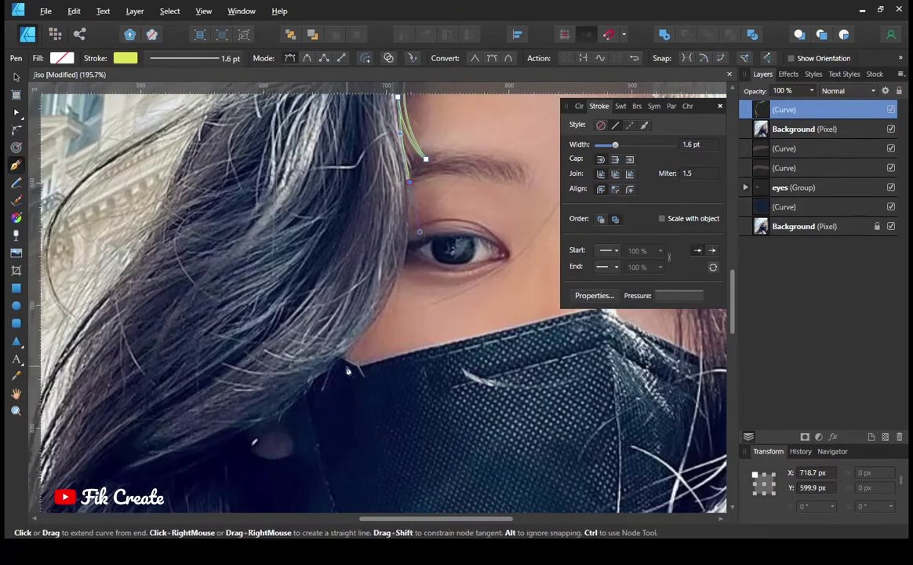
drag(308, 400, 338, 384)
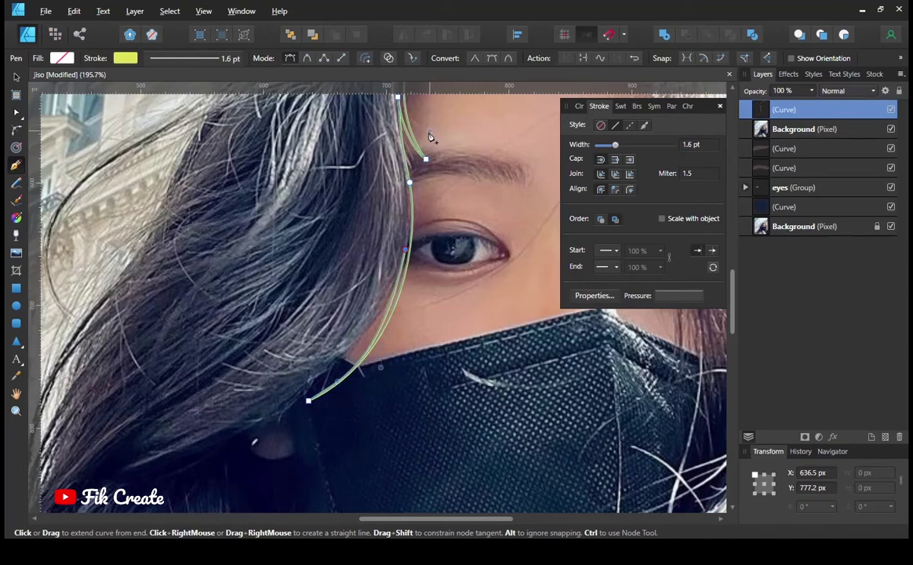
scroll(430, 137, left, 3)
scroll(390, 291, down, 3)
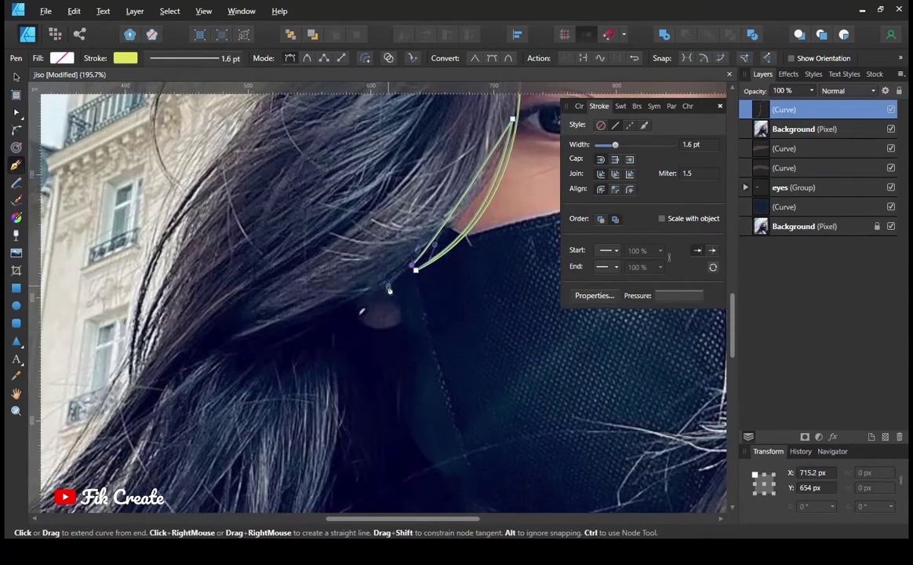
scroll(392, 286, down, 2)
drag(404, 295, 406, 320)
scroll(396, 313, down, 2)
scroll(404, 326, down, 2)
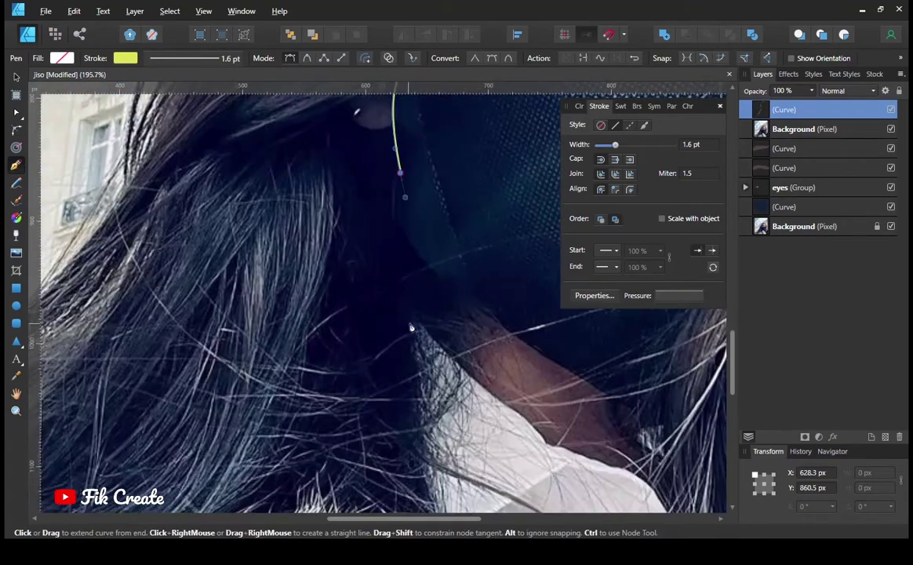
scroll(408, 328, down, 3)
scroll(429, 308, down, 2)
scroll(373, 235, up, 5)
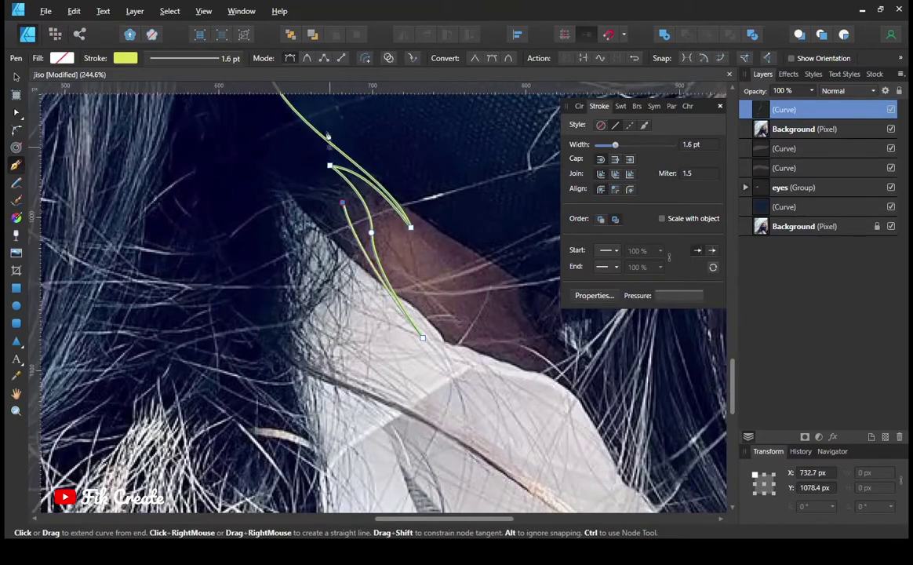
Step: Add more nodes to the hair strands over the collar and zoom out to check them
drag(273, 182, 320, 217)
scroll(319, 217, down, 3)
scroll(332, 197, up, 2)
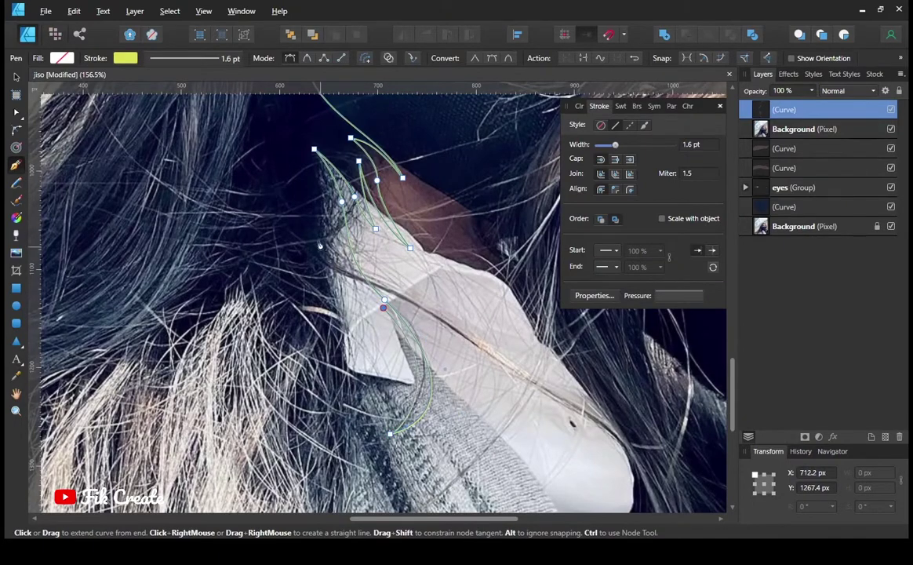
scroll(332, 192, up, 2)
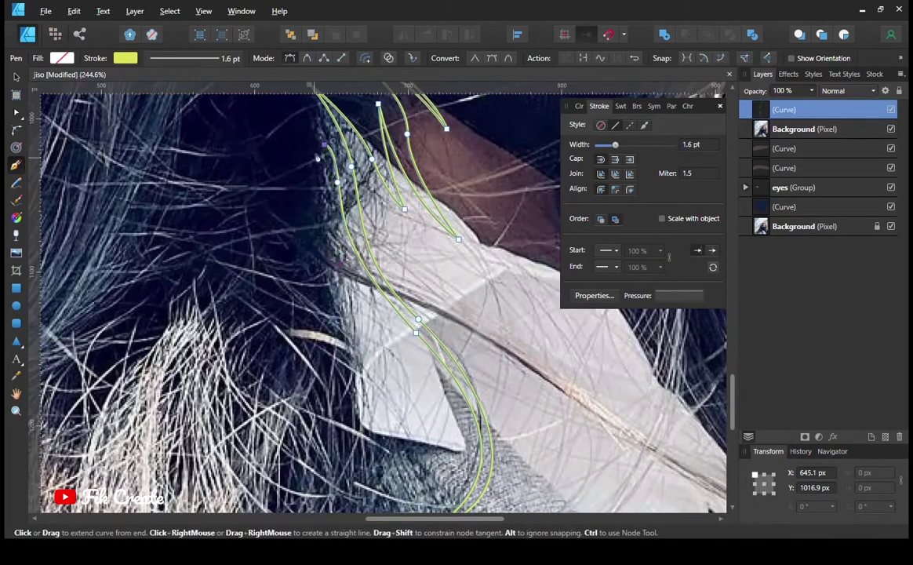
click(339, 235)
scroll(326, 270, down, 1)
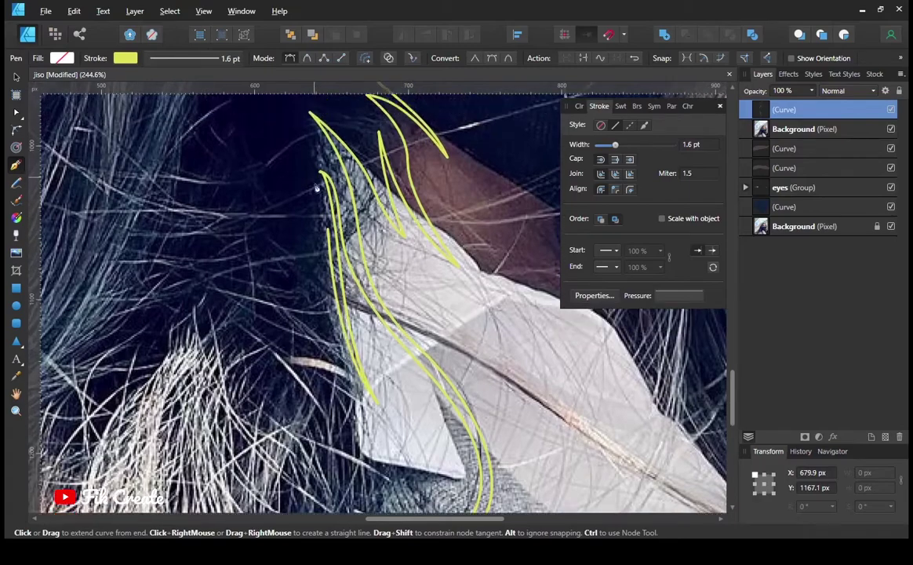
scroll(325, 270, down, 2)
scroll(431, 329, up, 2)
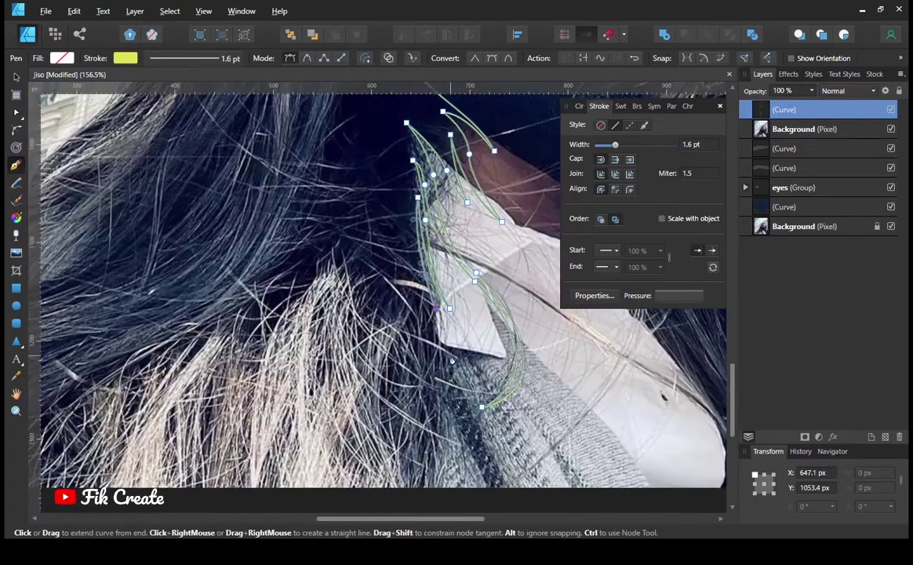
scroll(442, 467, down, 3)
scroll(88, 408, up, 1)
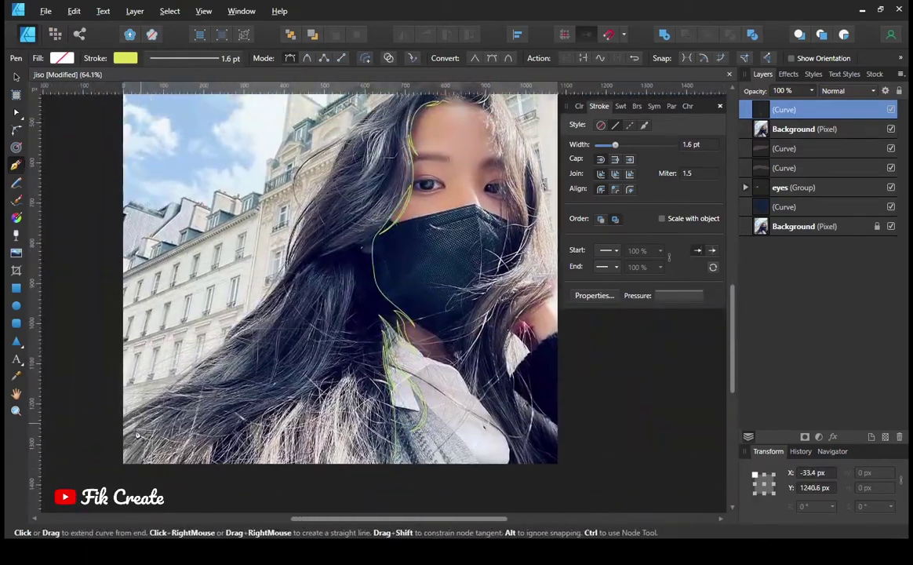
Step: Extend the hair curve upward along the outer edge of the strand beside the mask
scroll(137, 434, up, 1)
scroll(208, 367, up, 1)
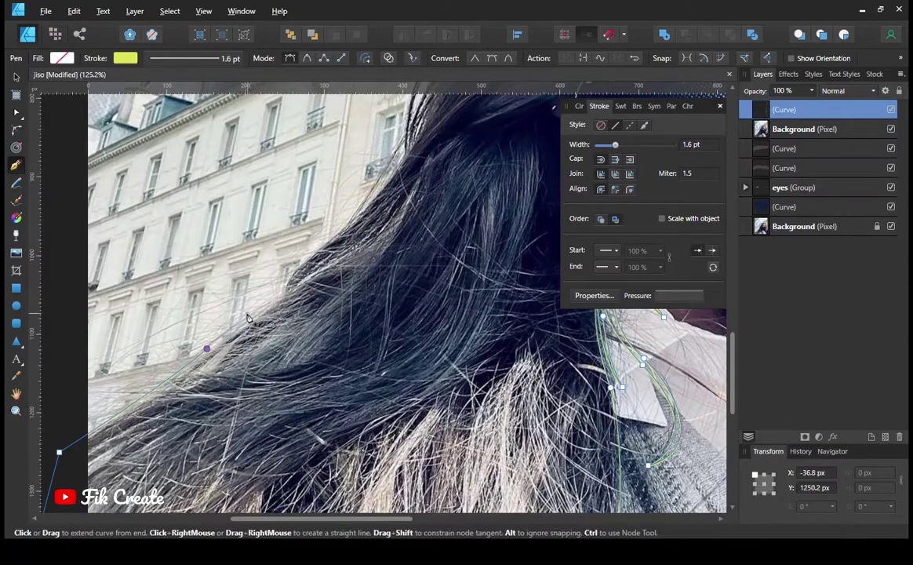
drag(248, 317, 201, 417)
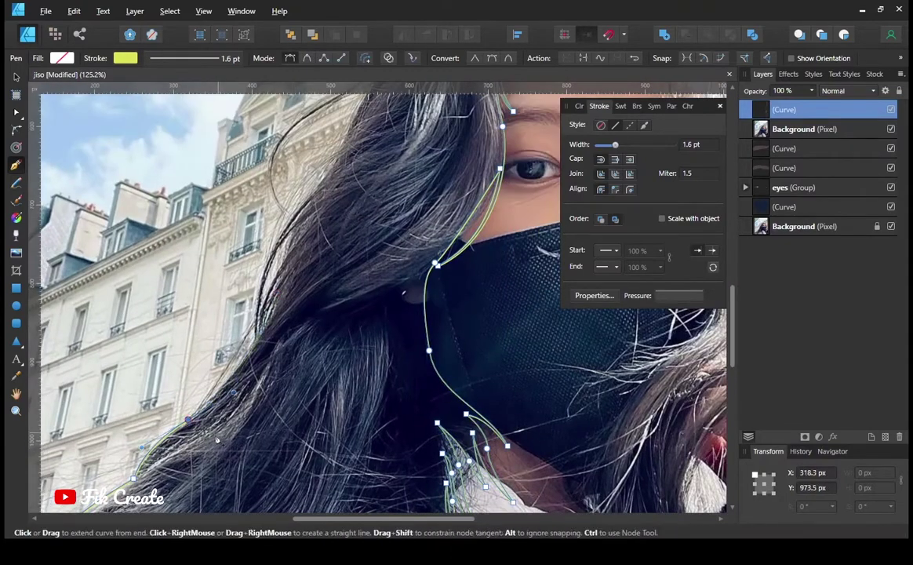
drag(267, 320, 272, 308)
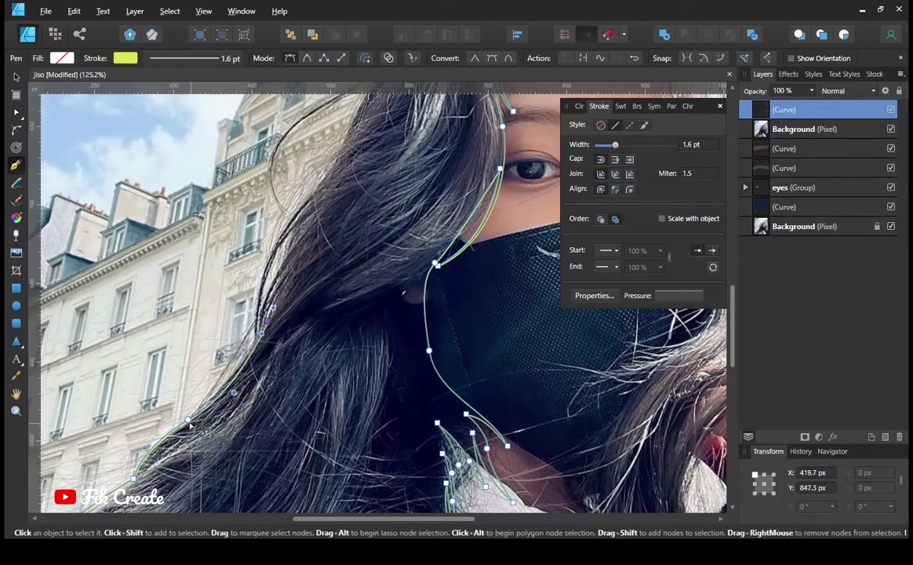
scroll(199, 429, up, 1)
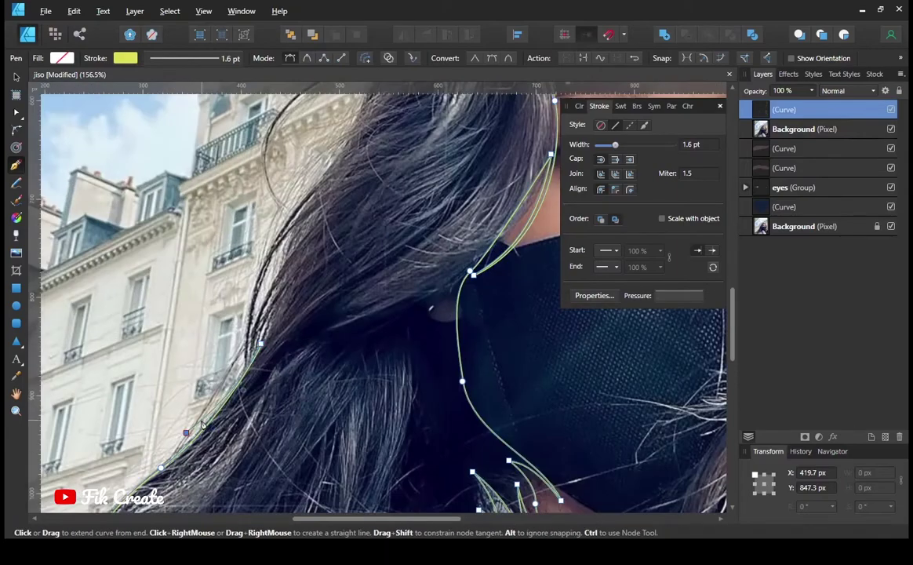
scroll(202, 424, up, 1)
scroll(220, 419, up, 1)
scroll(235, 416, up, 1)
scroll(255, 410, up, 1)
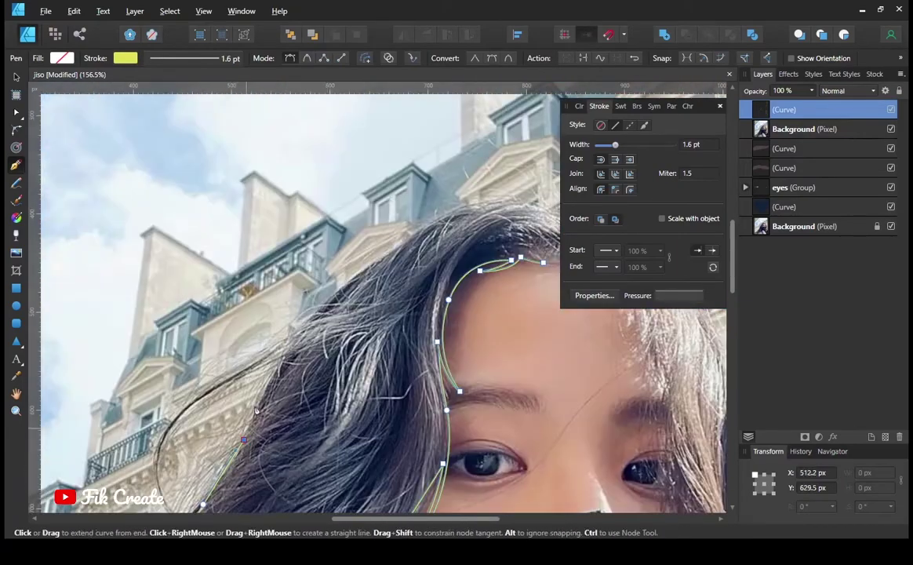
scroll(454, 221, right, 2)
scroll(392, 274, right, 4)
scroll(316, 325, up, 1)
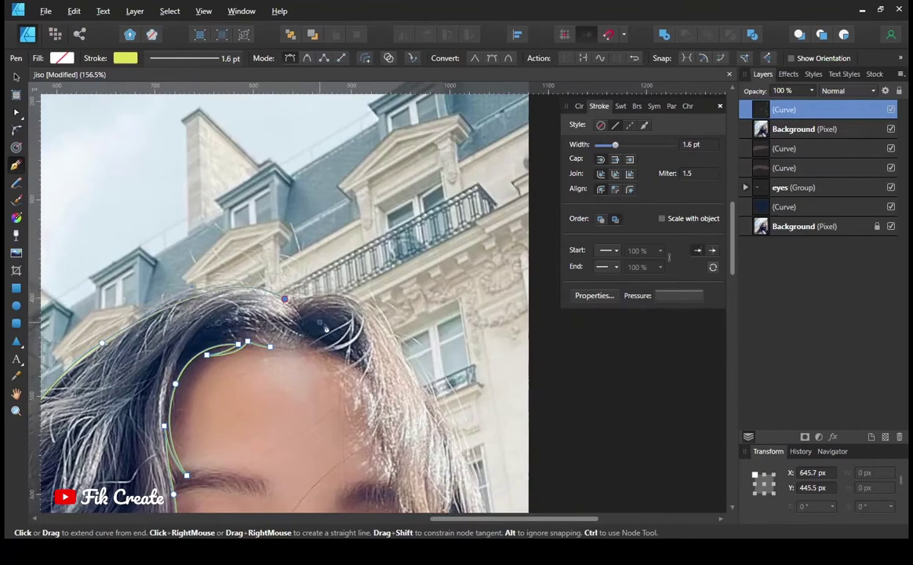
scroll(430, 242, down, 1)
scroll(326, 224, right, 1)
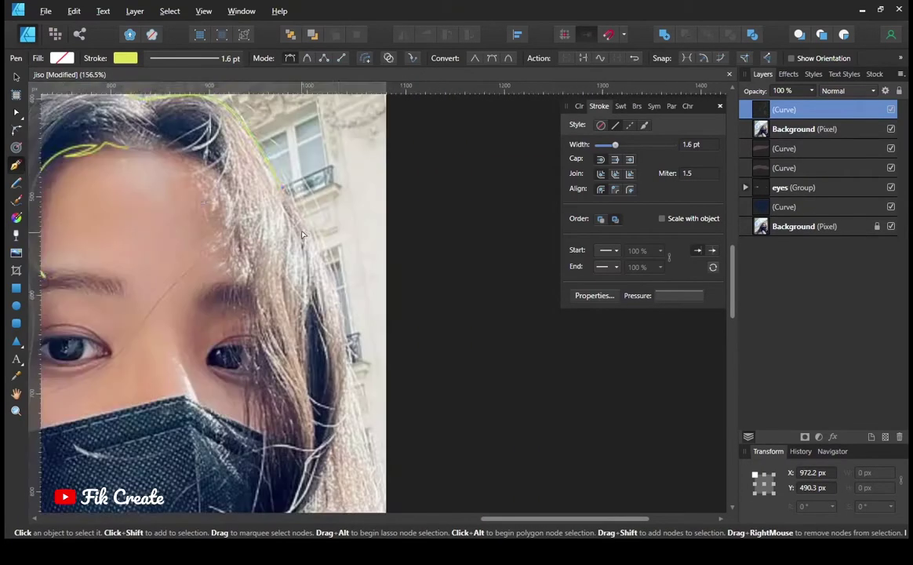
Step: Continue the hair strand curve with more nodes, then save the document
click(338, 252)
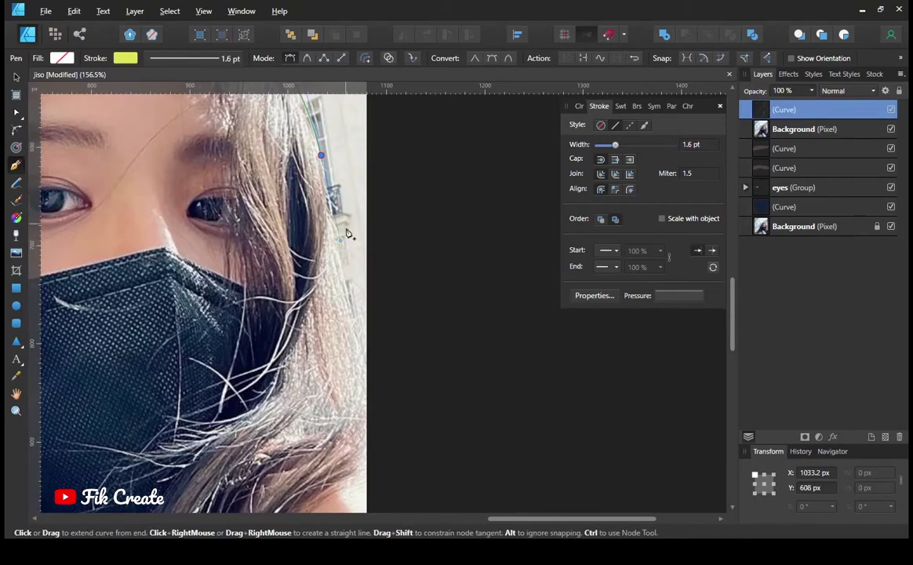
scroll(315, 159, up, 3)
scroll(299, 127, up, 1)
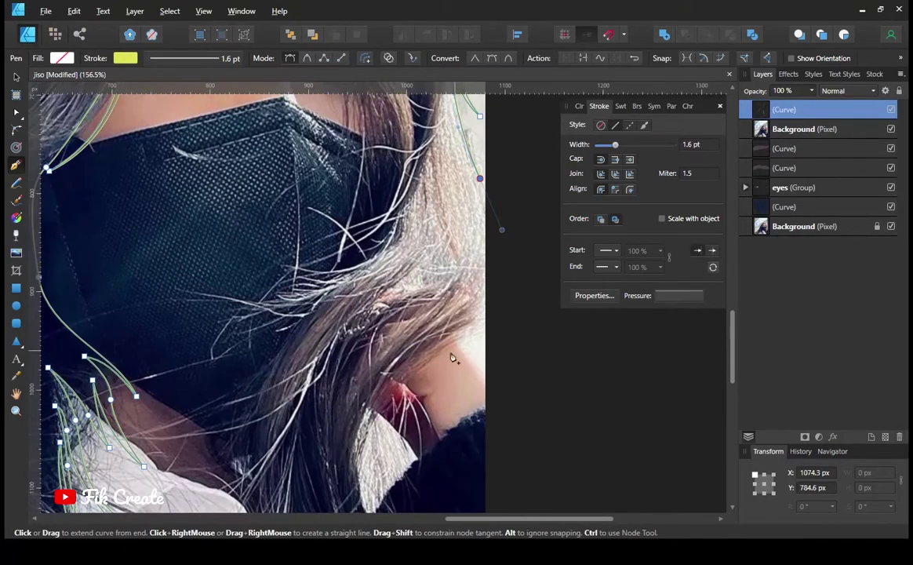
scroll(388, 386, down, 2)
scroll(437, 411, down, 1)
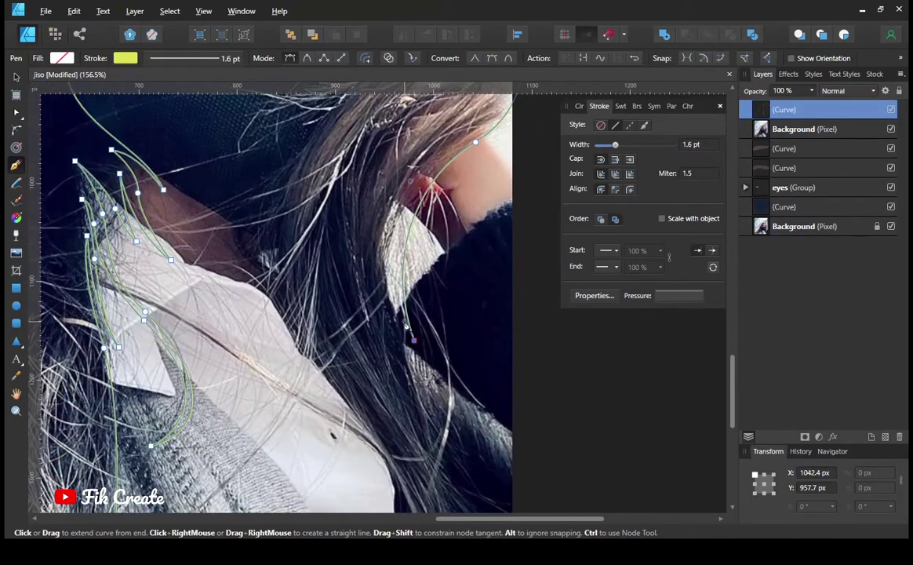
scroll(407, 338, up, 1)
scroll(532, 137, right, 1)
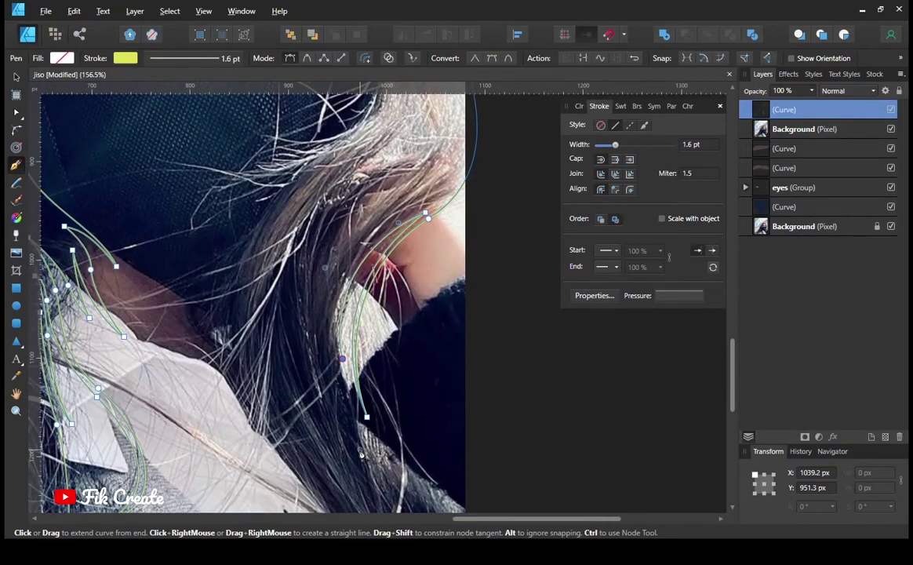
scroll(361, 453, down, 3)
drag(444, 435, 453, 435)
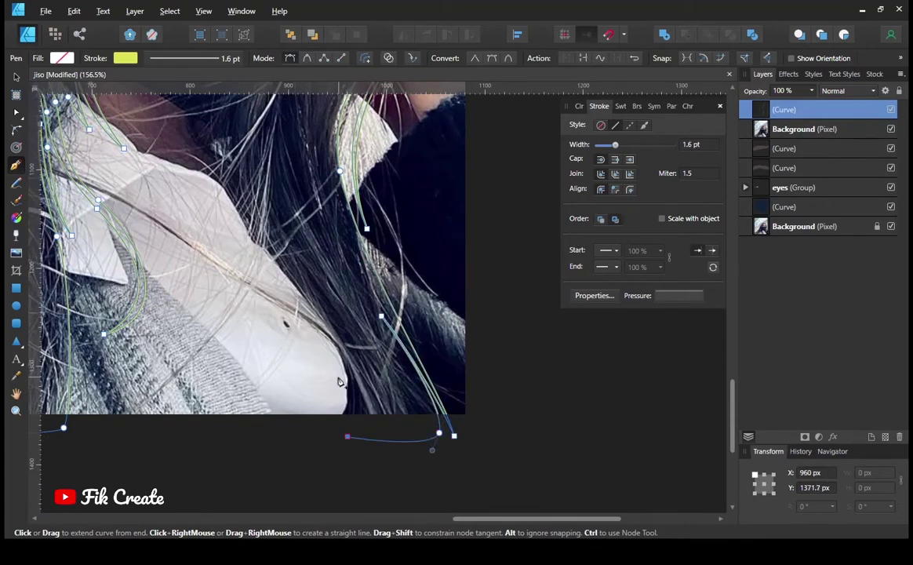
scroll(339, 382, up, 1)
scroll(473, 476, left, 2)
key(ctrl+s)
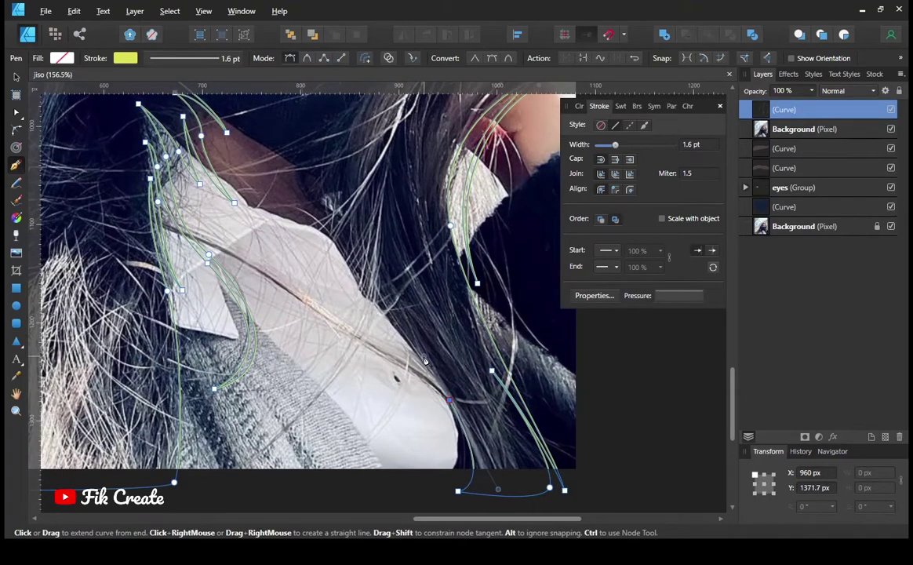
Step: Add a curved node along the hair strand near the collar
scroll(424, 361, up, 2)
scroll(424, 362, right, 2)
drag(230, 253, 215, 288)
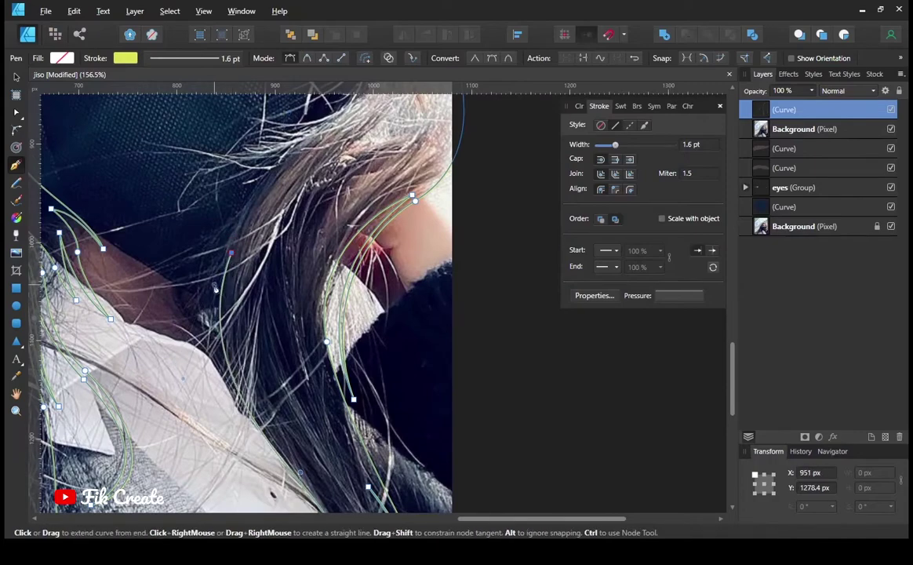
scroll(212, 407, up, 1)
scroll(199, 446, up, 3)
scroll(199, 446, right, 1)
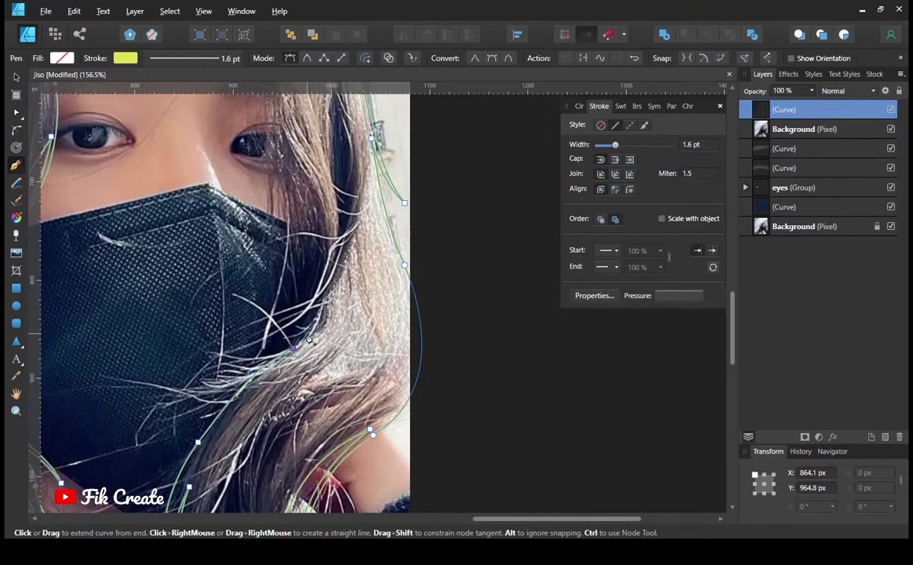
scroll(310, 339, down, 2)
scroll(264, 409, up, 3)
scroll(265, 409, down, 3)
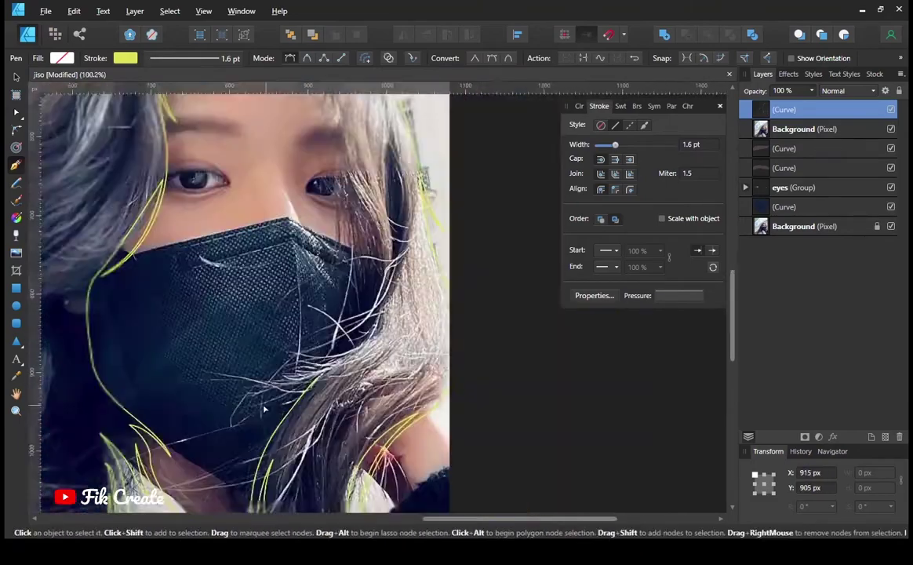
scroll(264, 409, up, 1)
scroll(484, 360, up, 2)
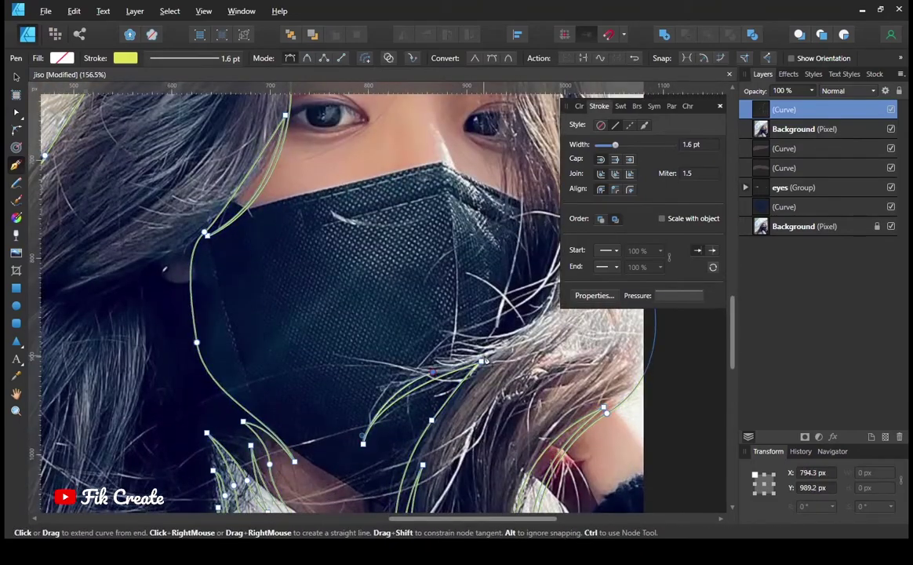
scroll(439, 404, up, 2)
scroll(388, 449, right, 2)
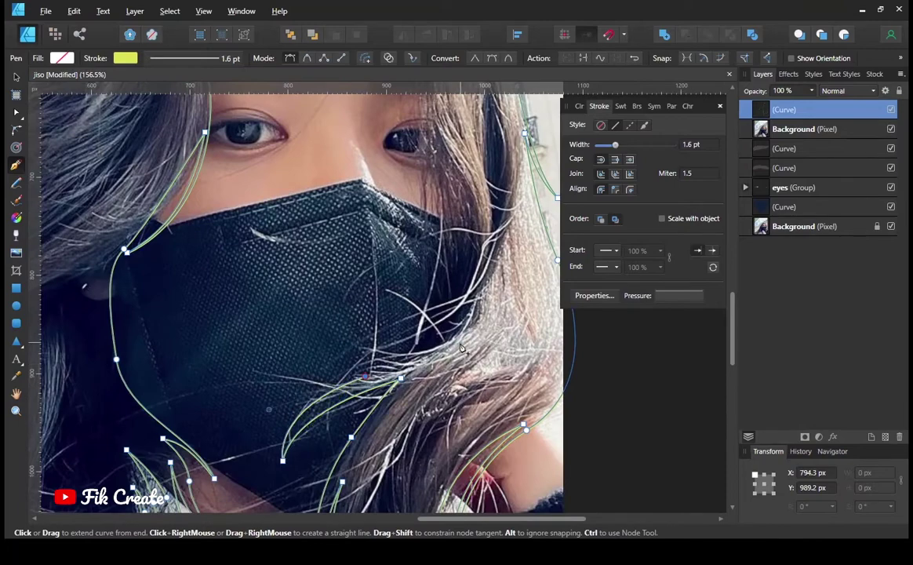
Step: Extend the yellow hairline curve across the forehead edge
scroll(462, 349, up, 2)
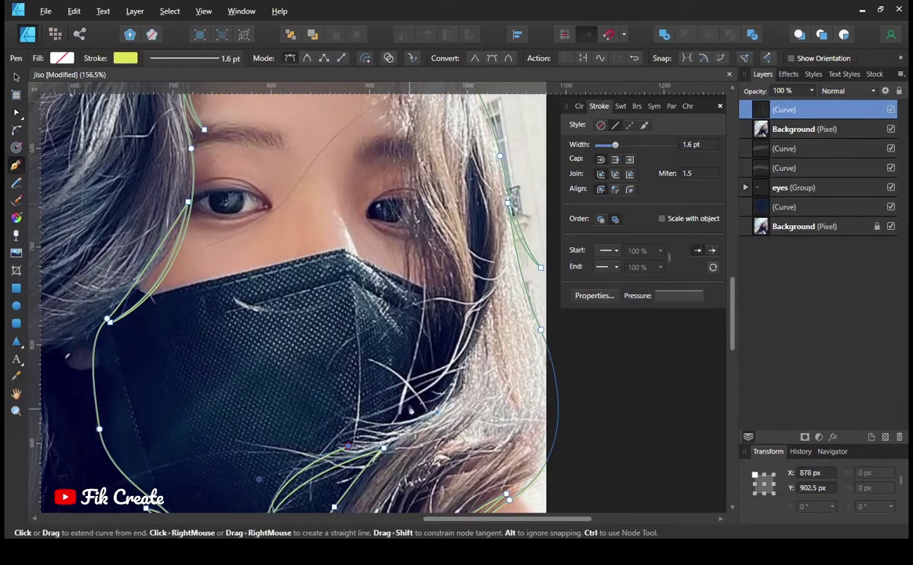
scroll(439, 319, up, 2)
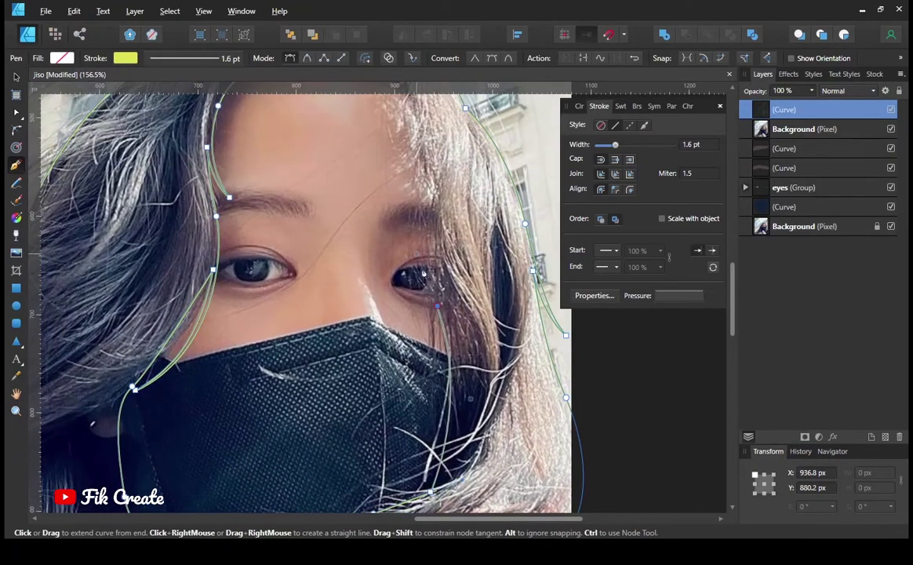
scroll(455, 363, up, 2)
scroll(447, 259, down, 2)
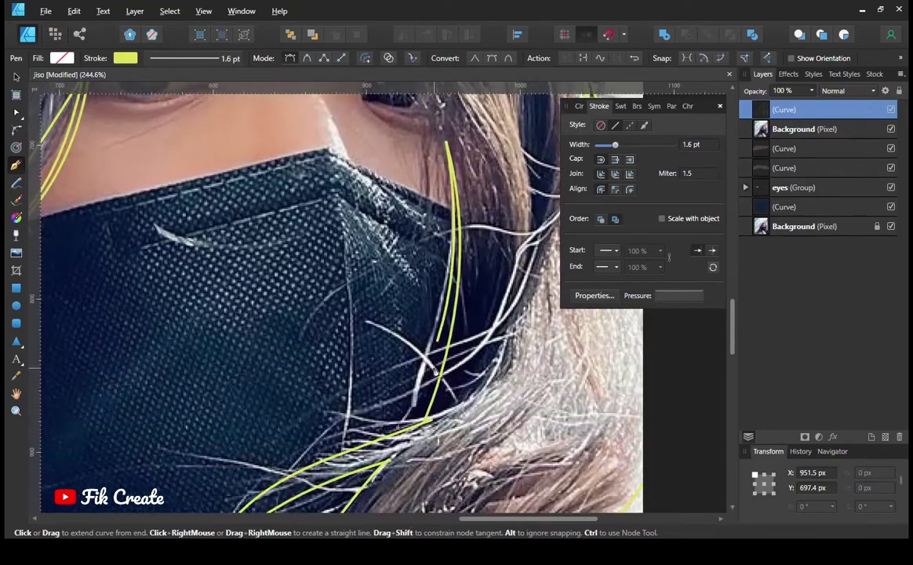
scroll(443, 154, up, 2)
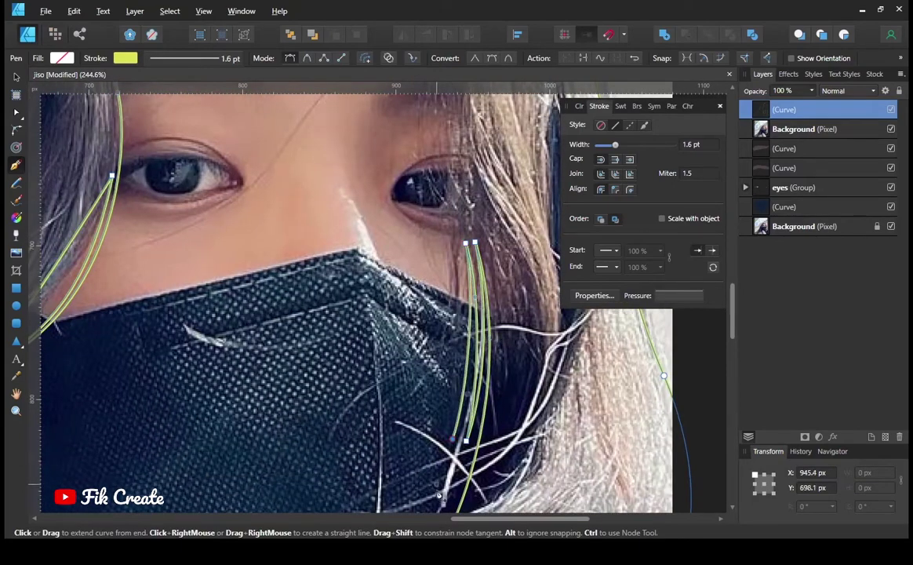
scroll(455, 459, down, 1)
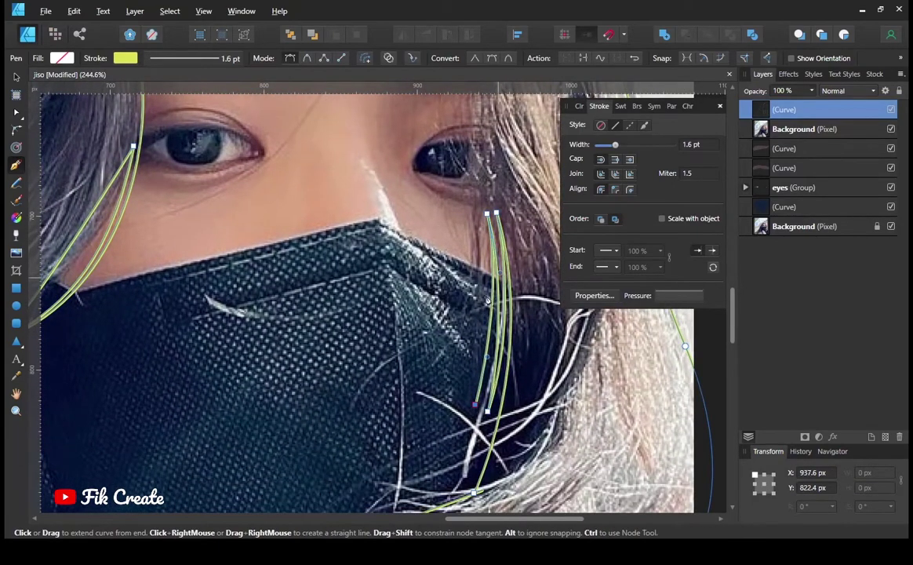
scroll(519, 311, up, 2)
scroll(540, 351, up, 1)
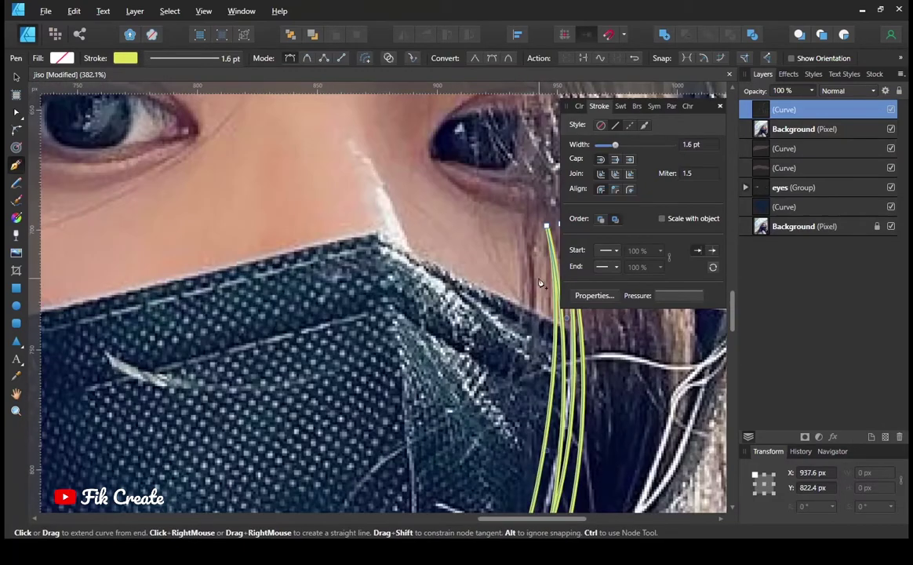
scroll(535, 422, up, 1)
scroll(524, 431, down, 3)
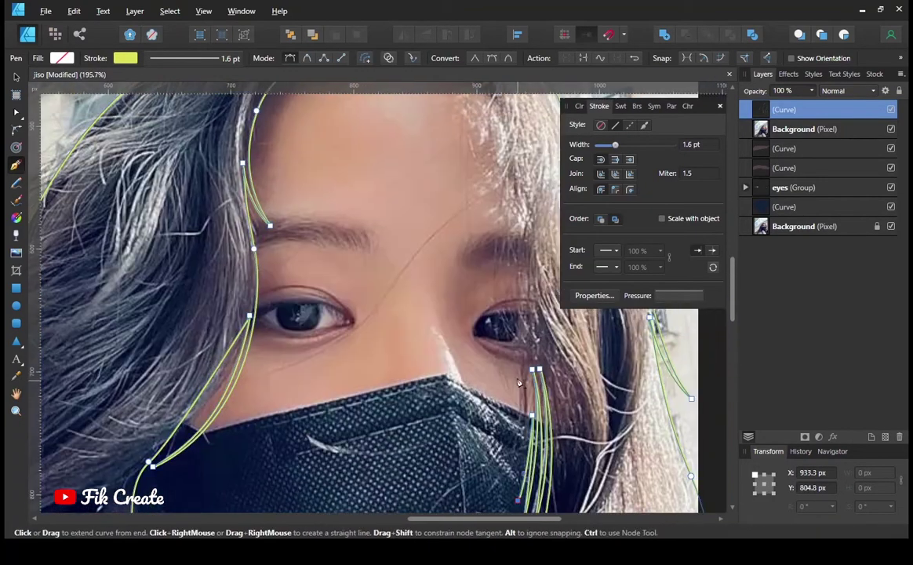
scroll(515, 330, up, 2)
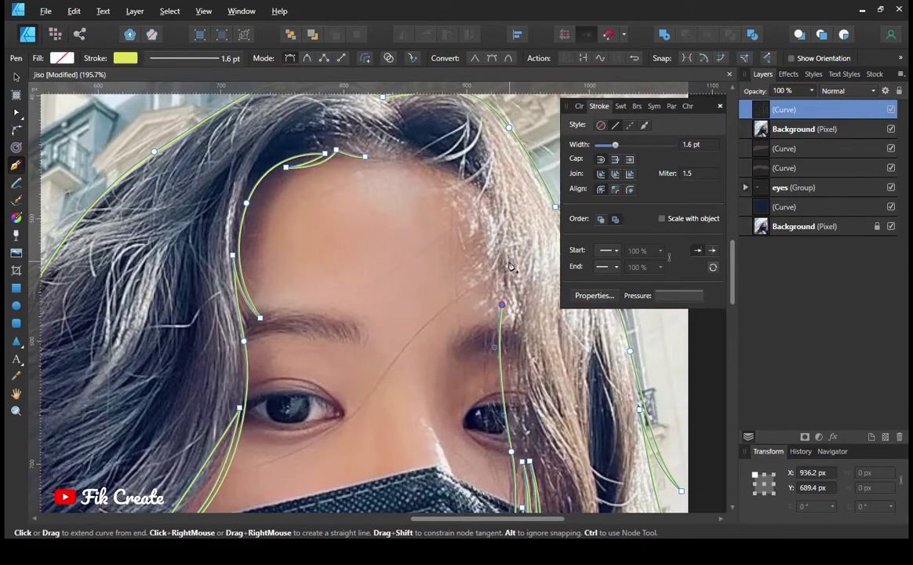
scroll(501, 355, down, 2)
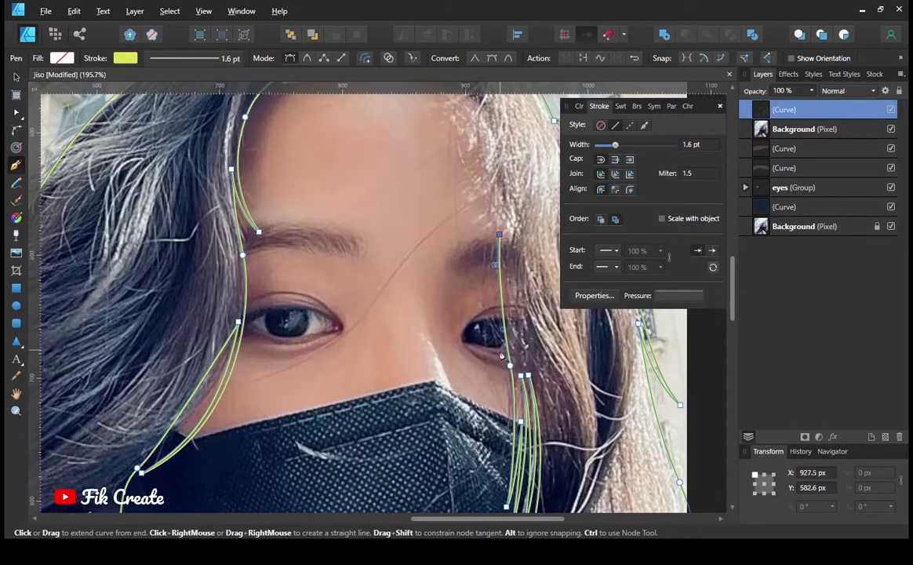
scroll(494, 474, down, 2)
ctrl+scroll(541, 378, up, 1)
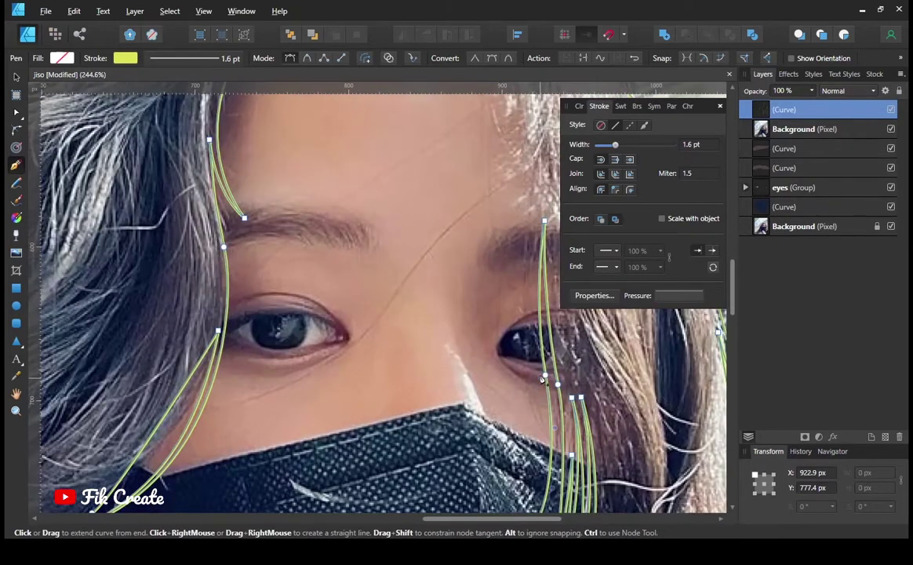
scroll(525, 296, up, 3)
scroll(474, 280, up, 3)
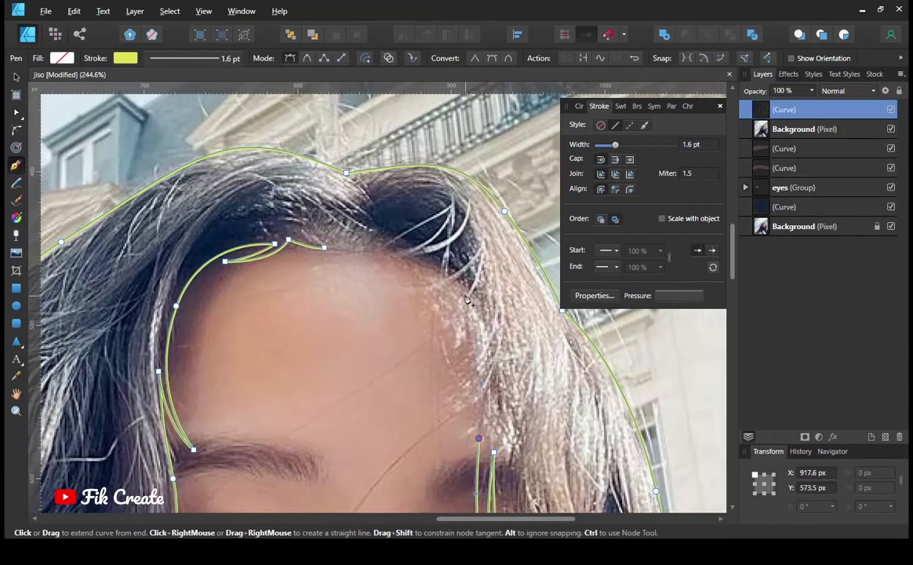
ctrl+scroll(390, 257, up, 3)
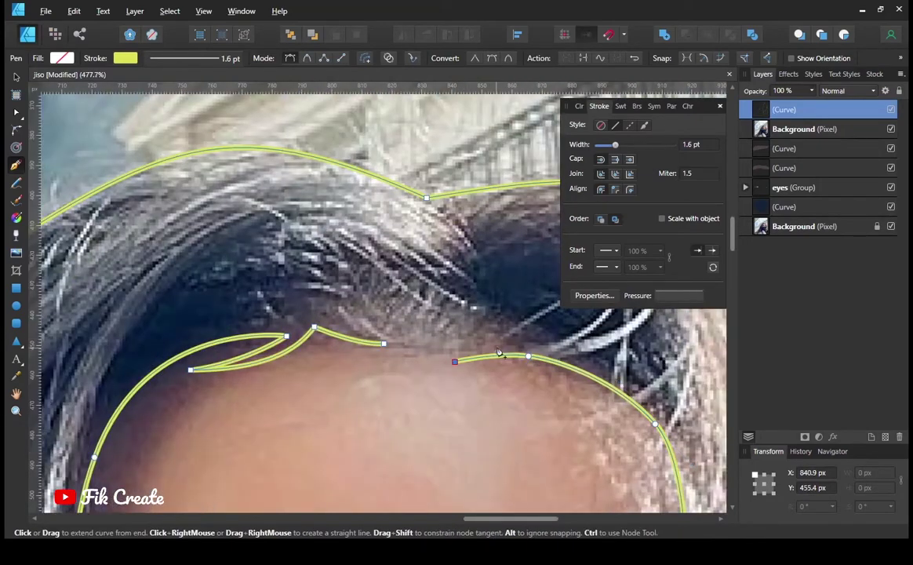
click(439, 341)
click(413, 351)
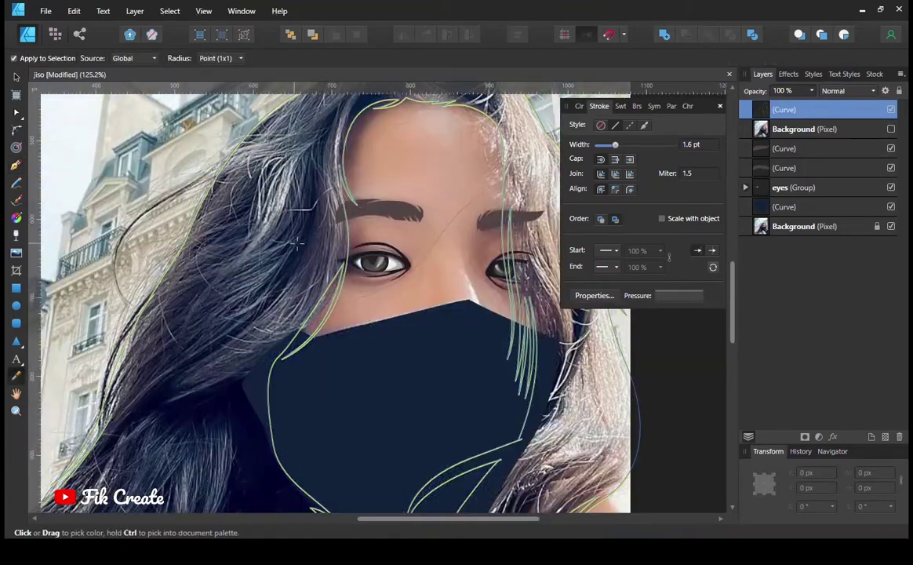
Step: Turn the hair outline into a dark slate-grey fill (HSL 230, 9, 25) and check beneath it
click(588, 127)
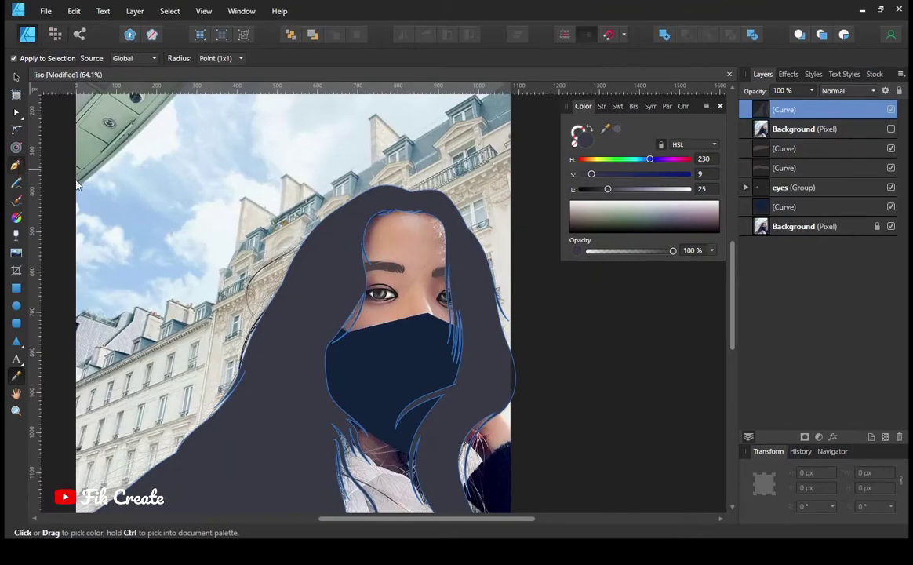
scroll(326, 319, down, 3)
click(891, 110)
click(891, 110)
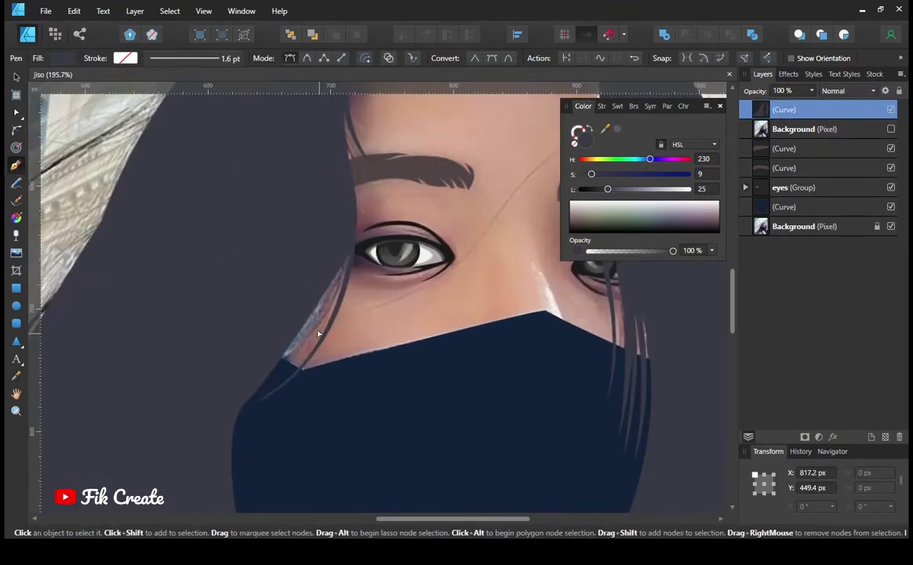
Step: Start a face skin outline above the mask layer, tracing over the eyebrows and forehead
click(233, 421)
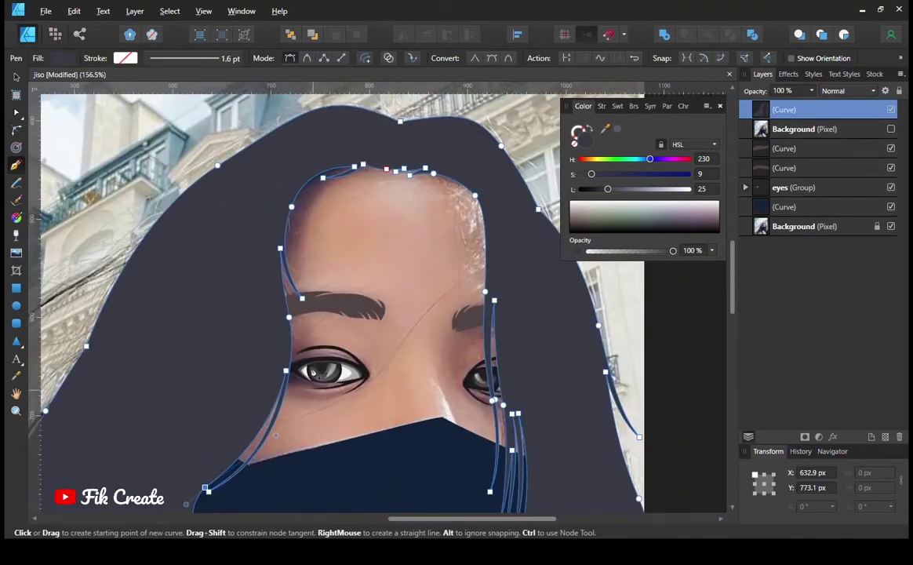
click(765, 207)
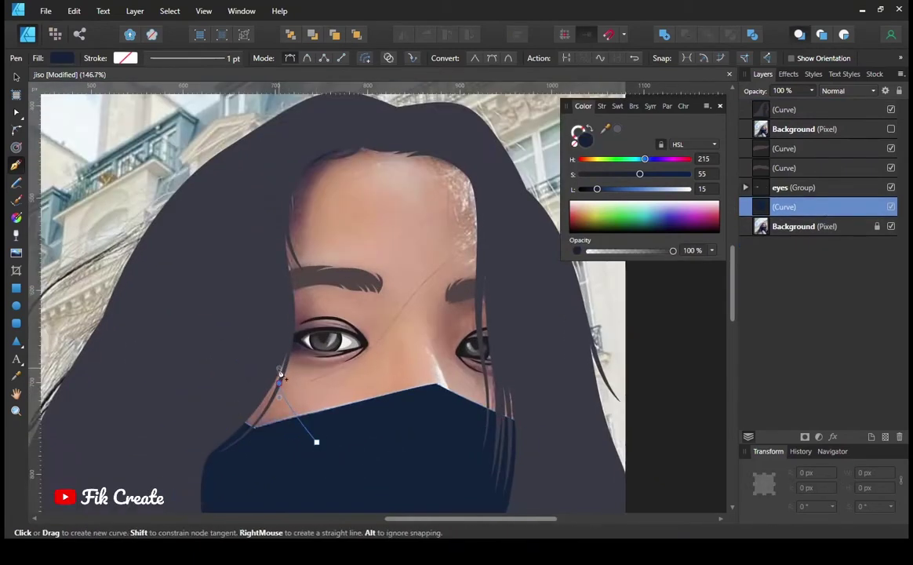
click(281, 375)
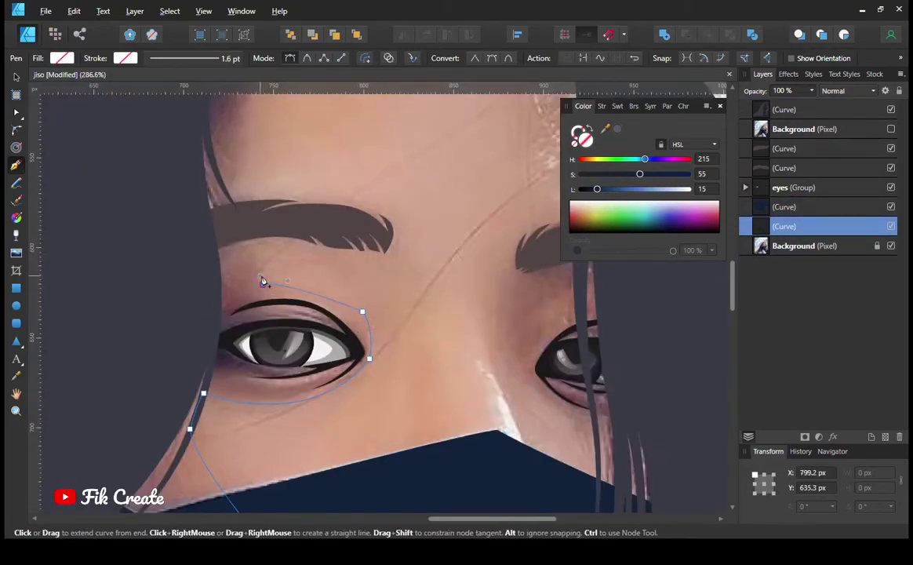
click(250, 253)
click(382, 256)
click(349, 209)
click(393, 328)
click(376, 280)
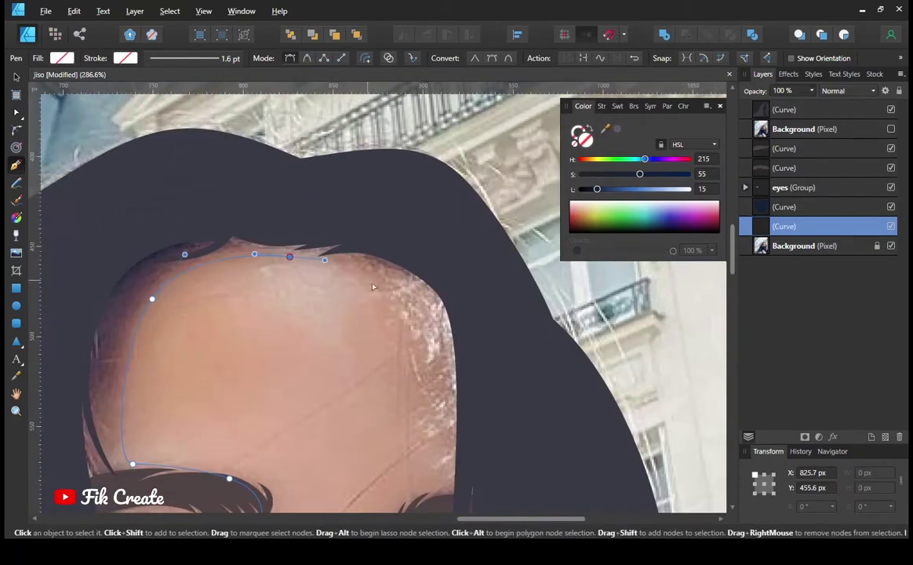
drag(399, 352, 404, 430)
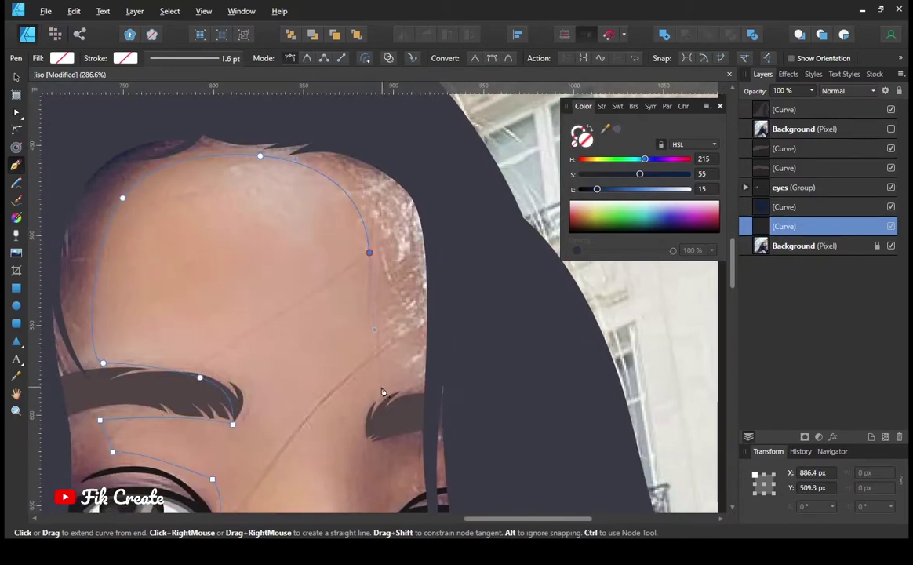
scroll(386, 293, down, 3)
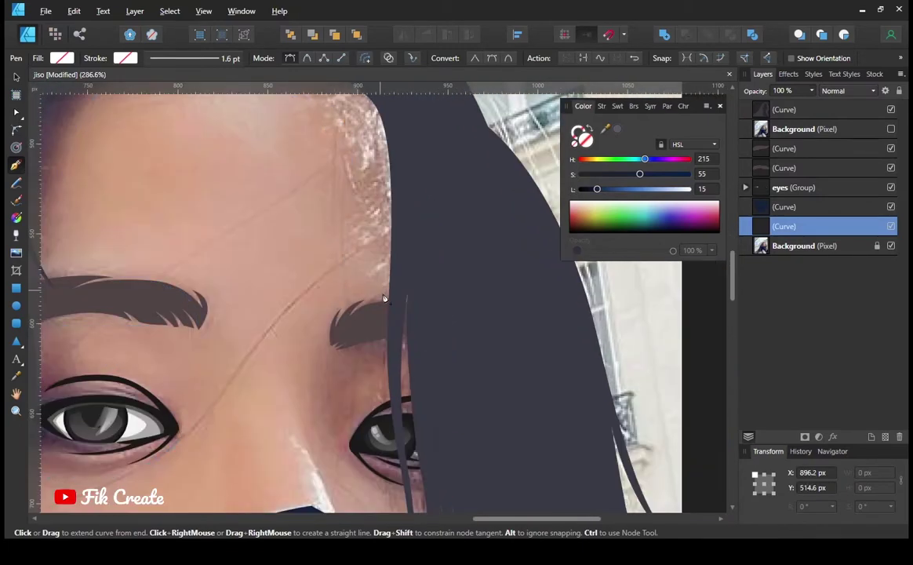
drag(375, 284, 367, 238)
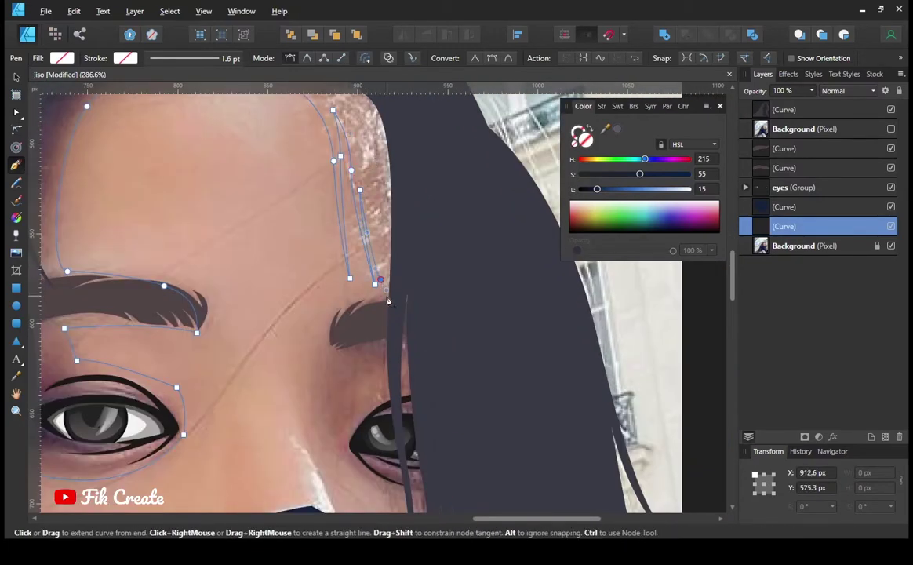
Step: Extend the skin outline down beside the eye toward the mask and close it
scroll(387, 301, up, 1)
scroll(312, 382, down, 2)
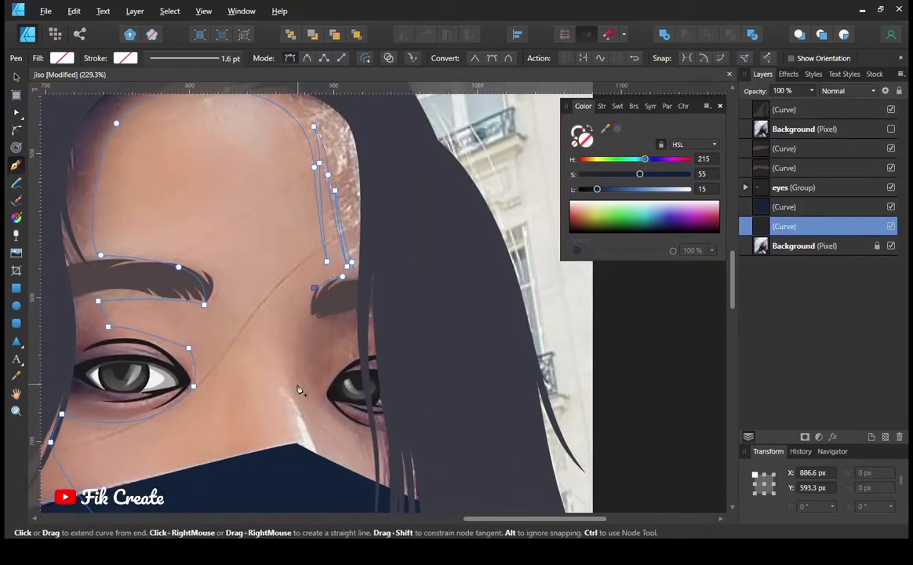
scroll(335, 443, down, 3)
scroll(335, 444, right, 3)
drag(306, 387, 324, 413)
drag(282, 357, 301, 370)
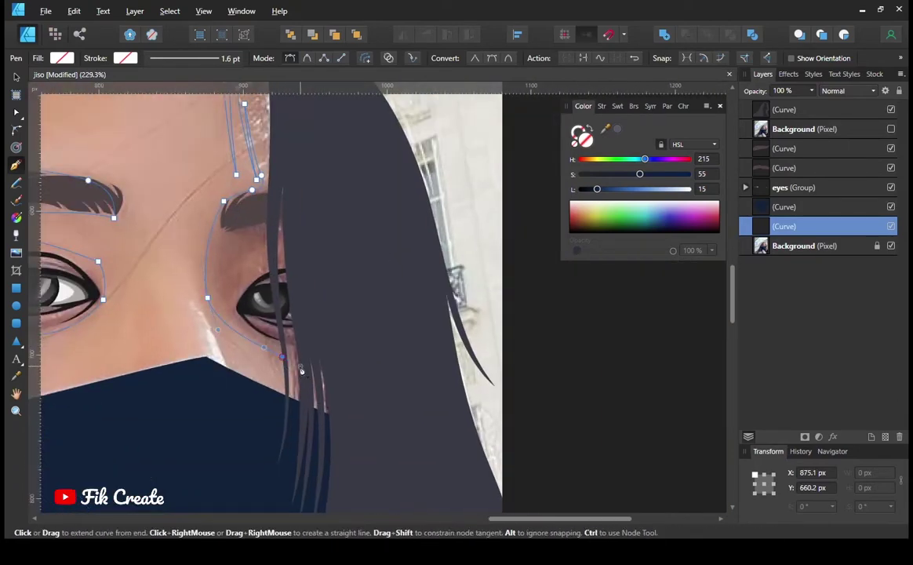
scroll(301, 488, down, 3)
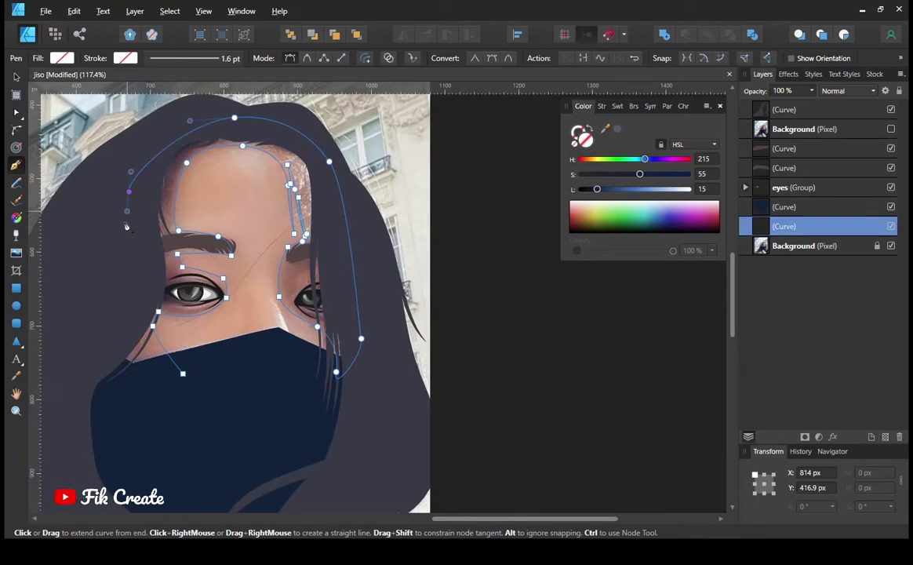
click(87, 394)
Step: Fill the skin shape with sampled face colour, lightened to peach HSL 15, 48, 65
key(i)
click(227, 173)
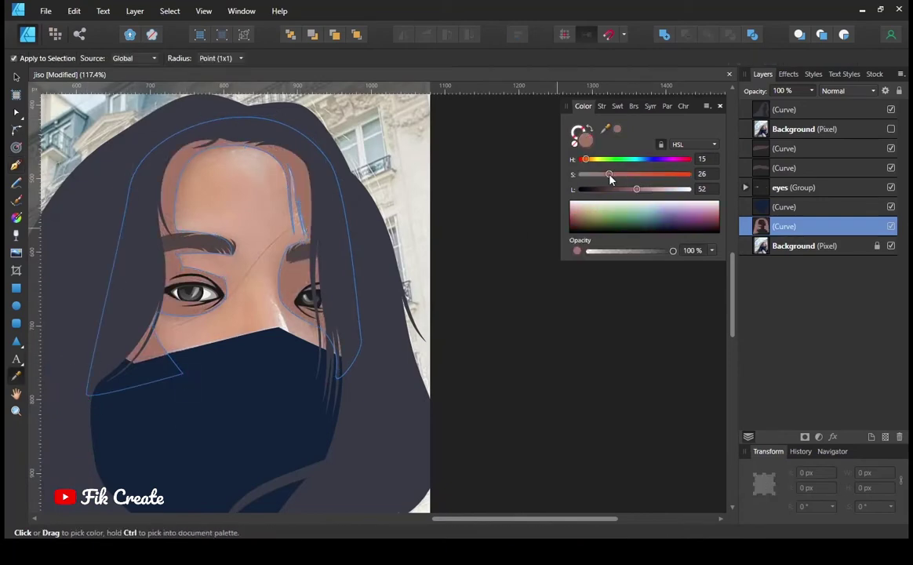
drag(655, 189, 632, 173)
key(p)
scroll(245, 233, up, 2)
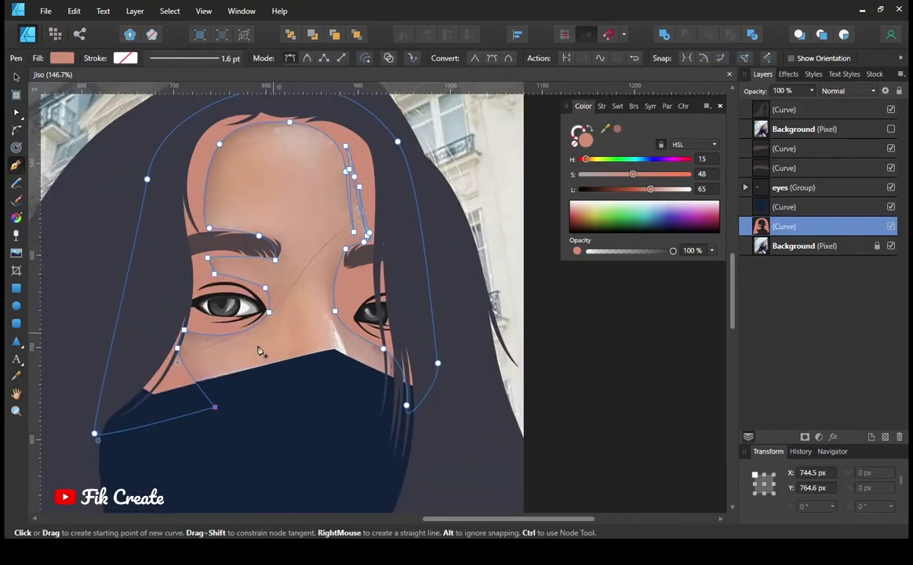
Step: Pen-draw a closed shading shape running up the nose bridge beside the nose
scroll(288, 295, up, 2)
scroll(322, 367, up, 1)
scroll(322, 367, down, 1)
scroll(321, 367, up, 1)
click(328, 365)
drag(291, 237, 294, 182)
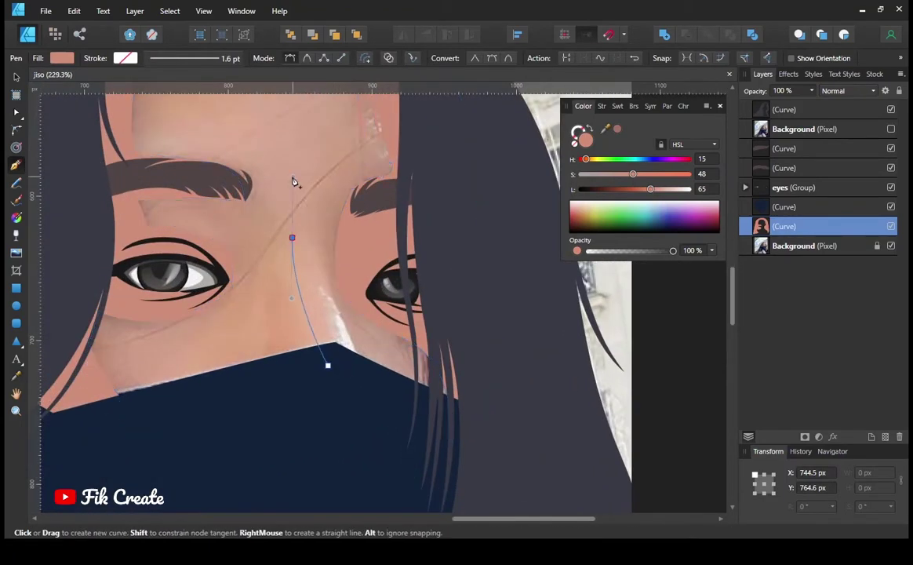
click(336, 301)
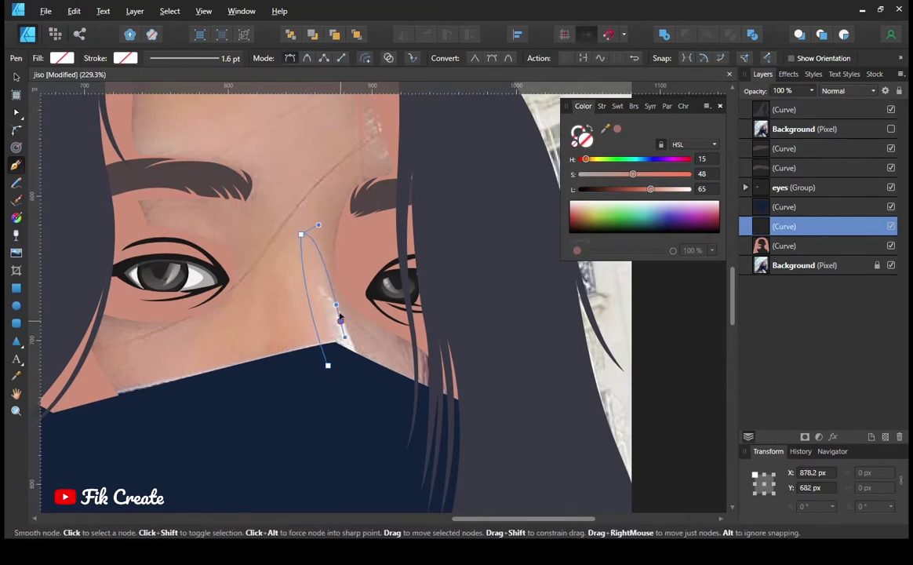
click(374, 386)
click(328, 365)
Step: Draw a curved shape under the left eye
click(145, 404)
drag(115, 343, 145, 348)
click(170, 345)
scroll(195, 345, up, 2)
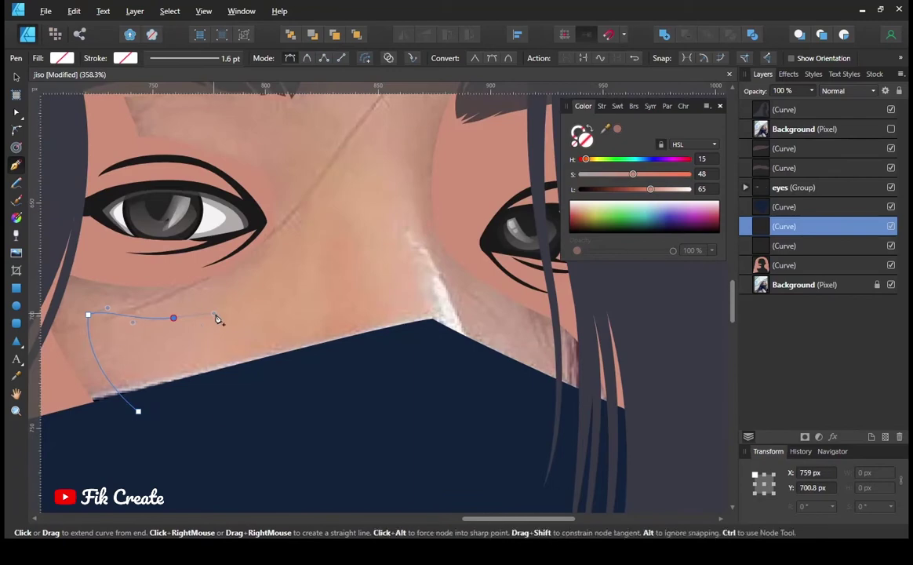
scroll(197, 455, down, 4)
scroll(201, 199, up, 2)
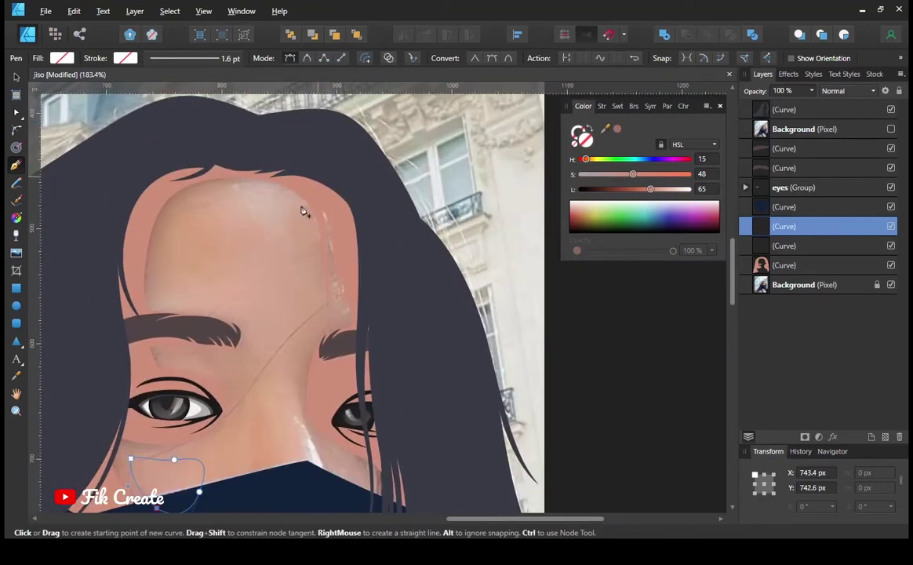
Step: Draw a closed highlight shape across the forehead
click(185, 298)
scroll(310, 298, down, 3)
scroll(291, 285, up, 2)
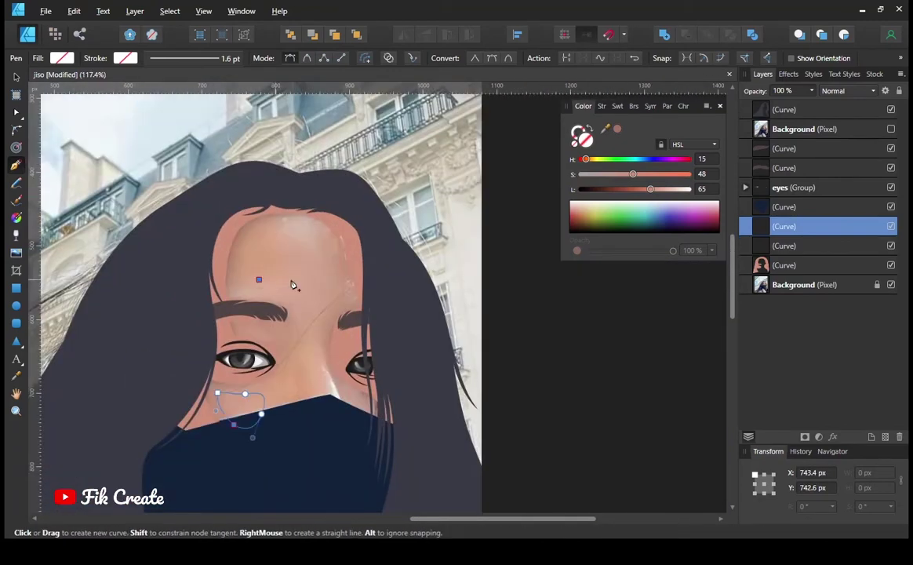
drag(304, 223, 275, 218)
click(259, 279)
scroll(259, 279, down, 2)
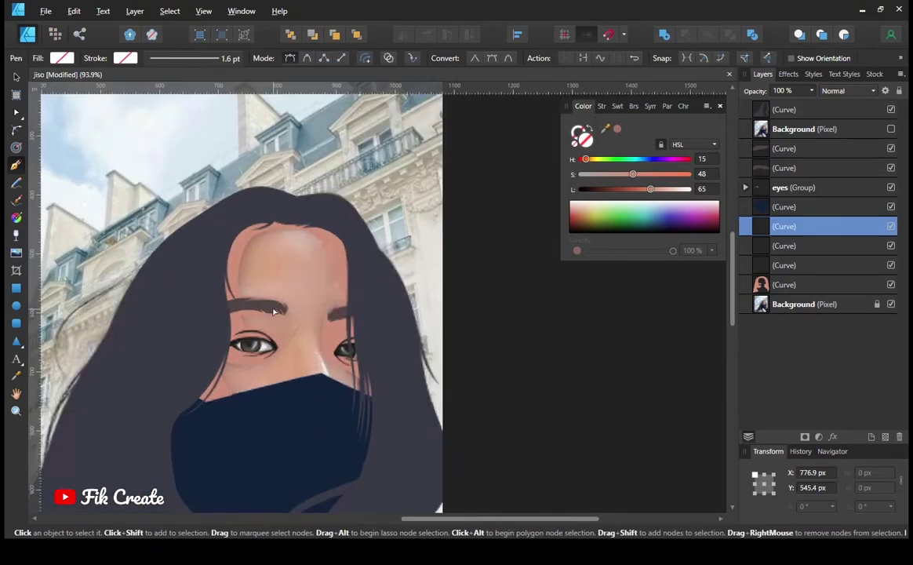
scroll(250, 272, up, 3)
scroll(249, 273, down, 2)
scroll(316, 357, up, 2)
Step: Add a cheek highlight above the mask and fill all highlight shapes with a sampled light skin tone
drag(294, 313, 318, 363)
click(373, 402)
click(294, 314)
scroll(235, 314, up, 2)
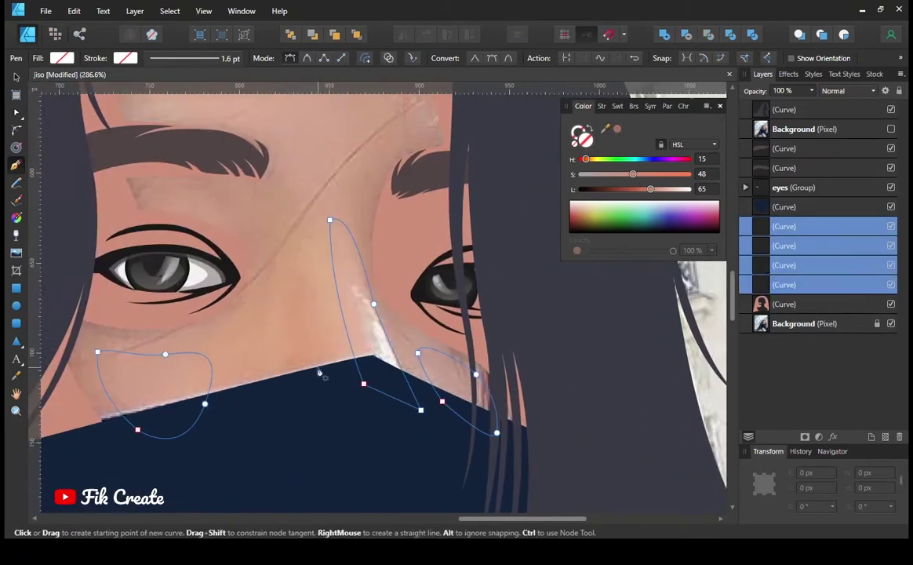
key(i)
click(146, 377)
scroll(320, 212, down, 3)
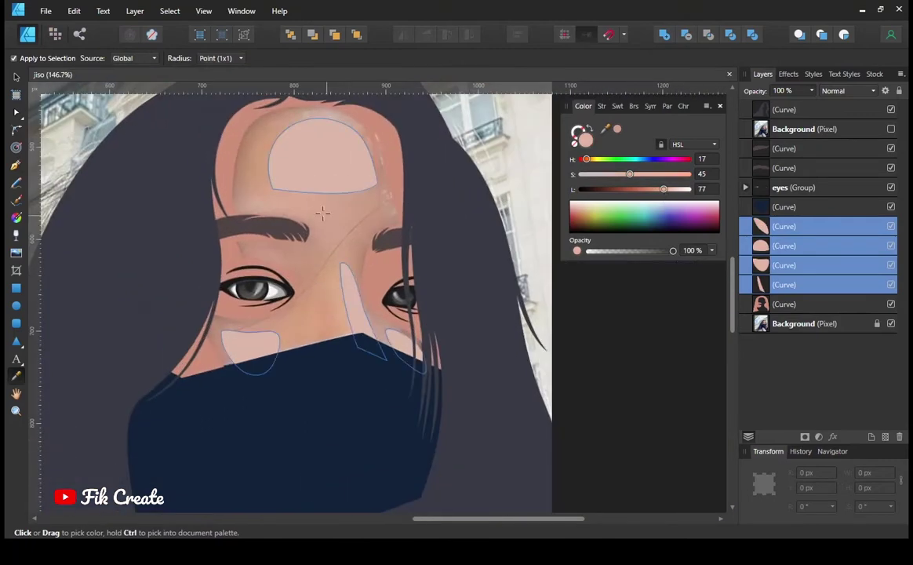
Step: Compare the artwork against the photo, then hide the four new highlight shapes
click(891, 128)
key(p)
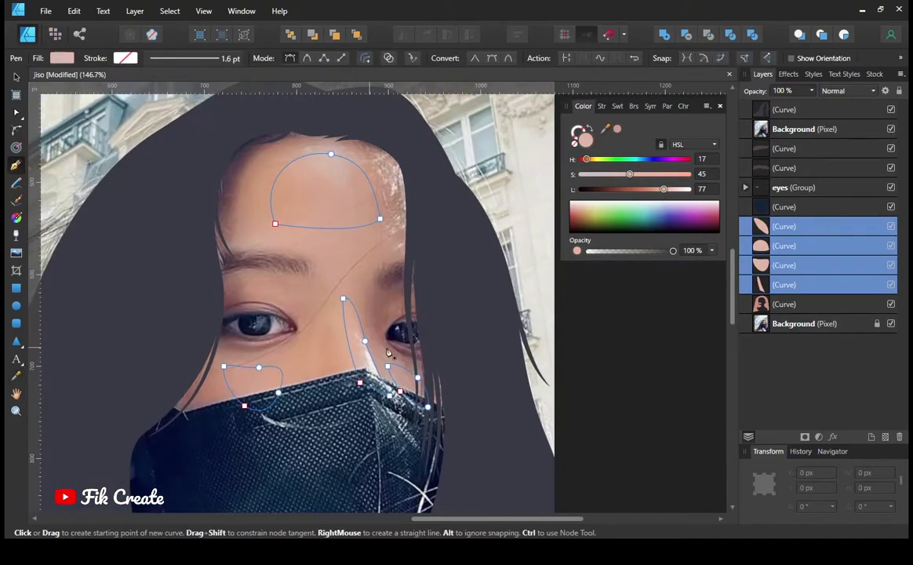
click(891, 128)
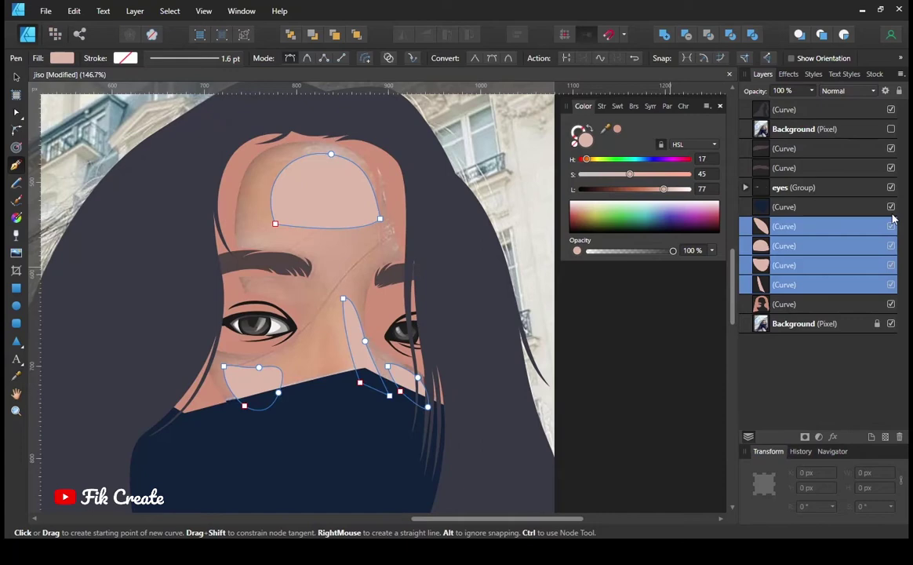
scroll(370, 358, up, 3)
click(891, 285)
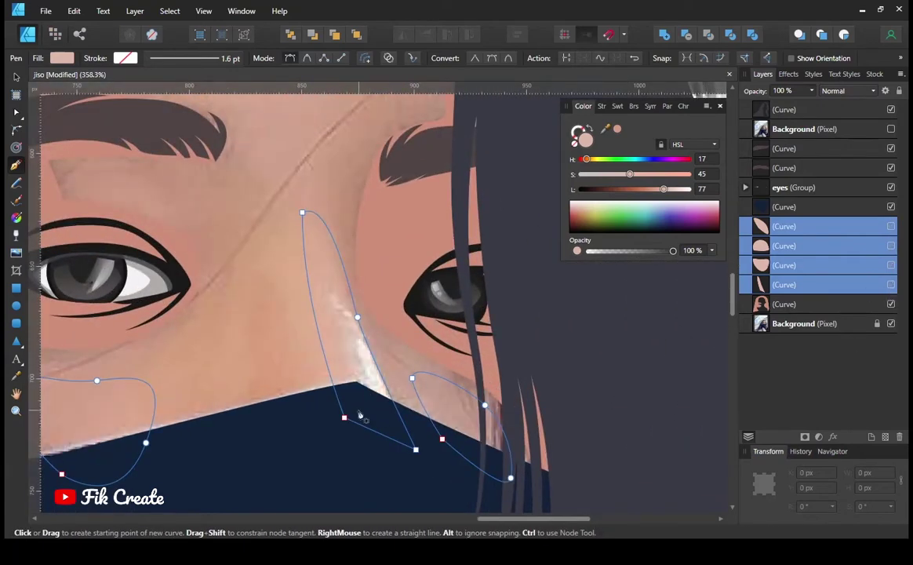
Step: Draw a nose highlight shape, undoing a stray curve along the eyebrow
click(333, 265)
click(367, 411)
click(394, 420)
scroll(608, 446, left, 3)
scroll(608, 445, down, 3)
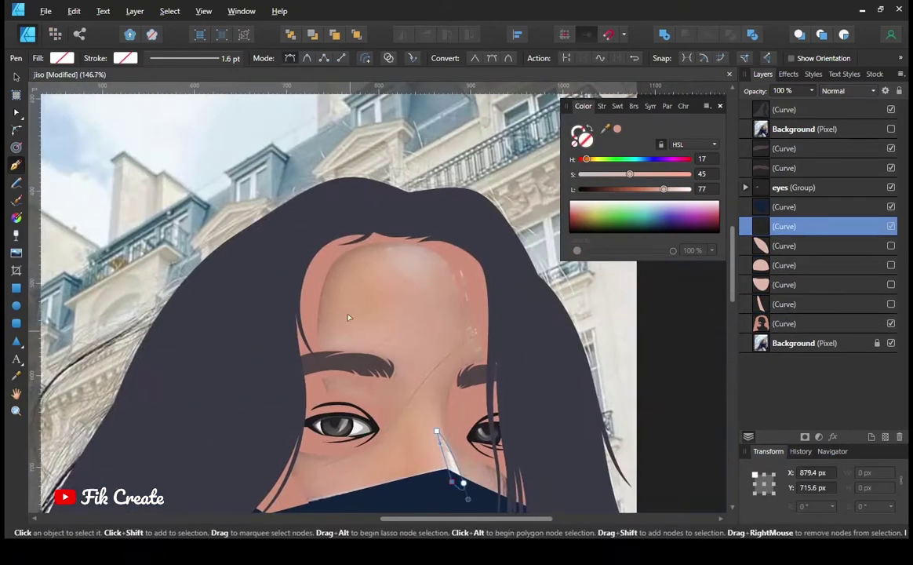
key(Escape)
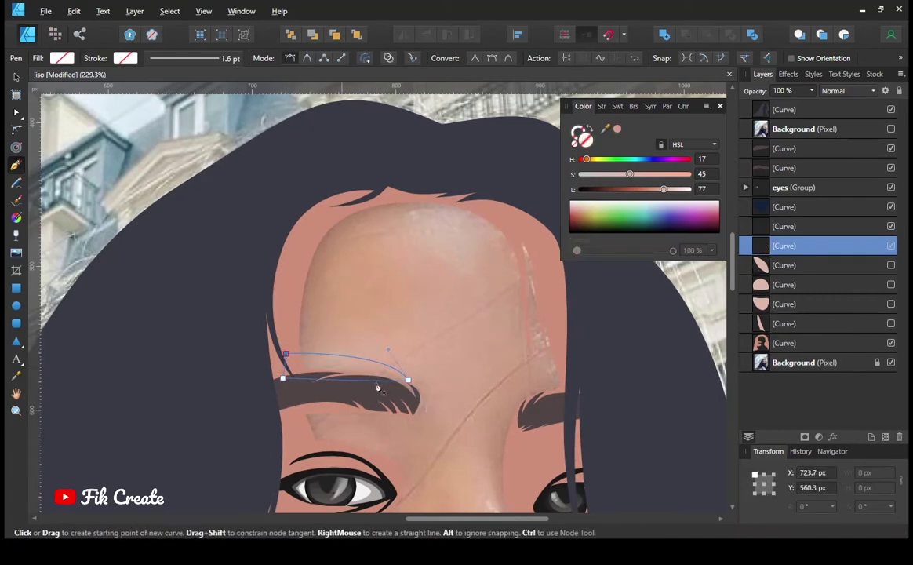
click(286, 353)
scroll(380, 434, down, 4)
key(ctrl+z)
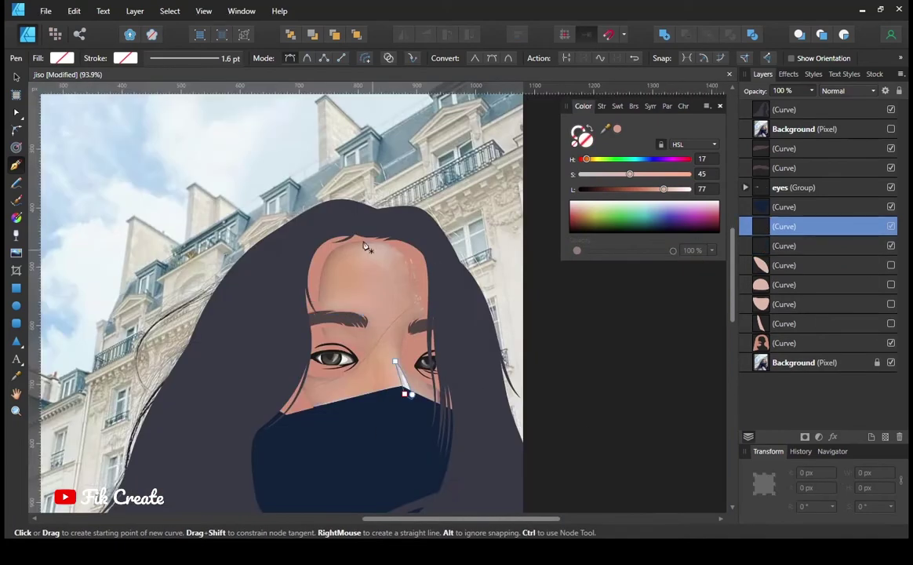
scroll(336, 287, up, 3)
Step: Add a forehead highlight ellipse and fill it and the nose highlight near-white (HSL 18, 33, 94)
click(342, 275)
mouse_move(430, 291)
mouse_down()
mouse_move(461, 346)
mouse_move(435, 313)
mouse_up()
click(342, 275)
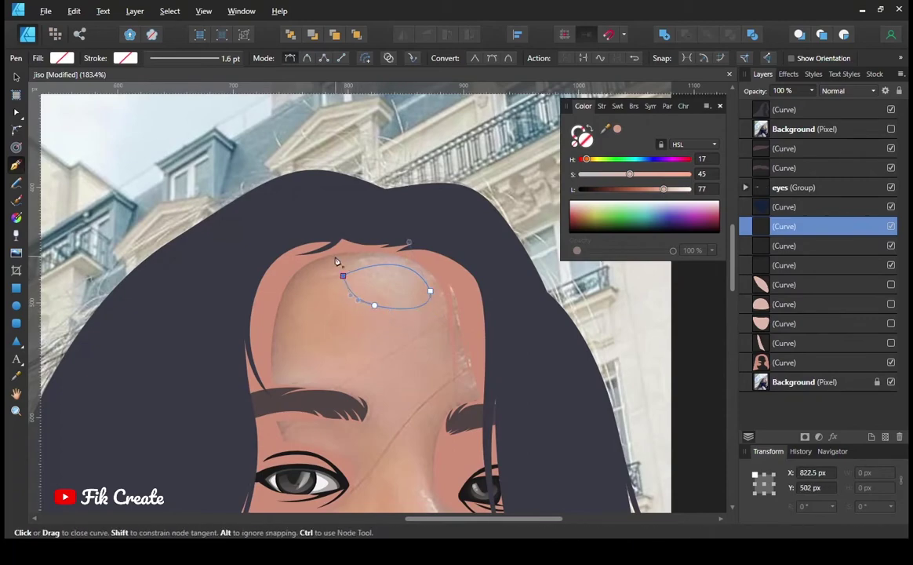
shift+click(785, 246)
scroll(606, 326, down, 2)
key(i)
click(453, 459)
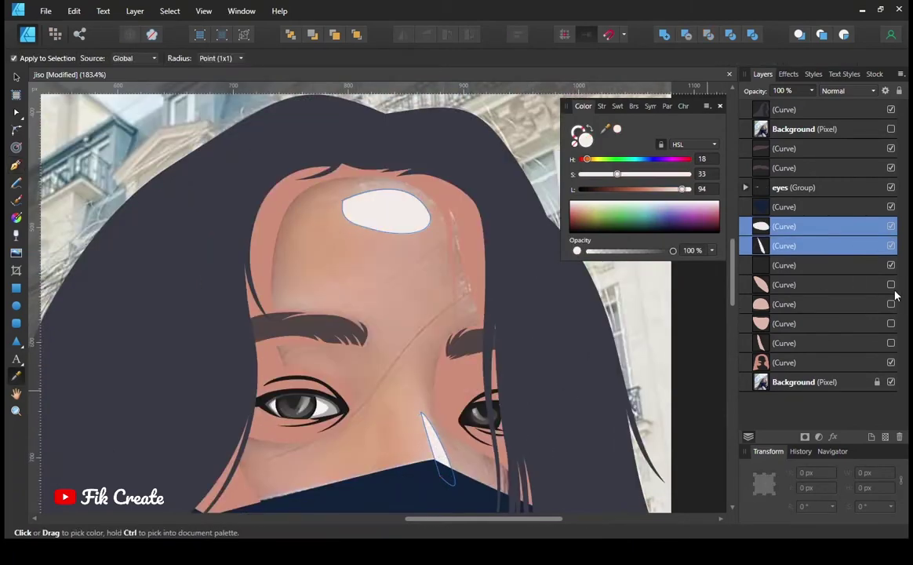
scroll(317, 290, down, 5)
scroll(317, 290, up, 5)
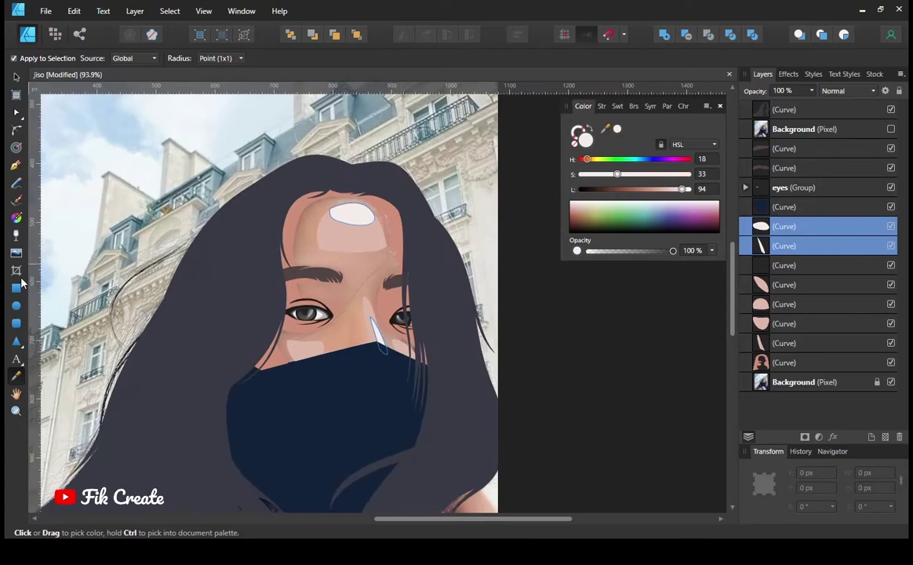
Step: Select the base face shape in the Layers panel to show its outline
key(p)
click(892, 362)
scroll(282, 324, up, 2)
click(891, 363)
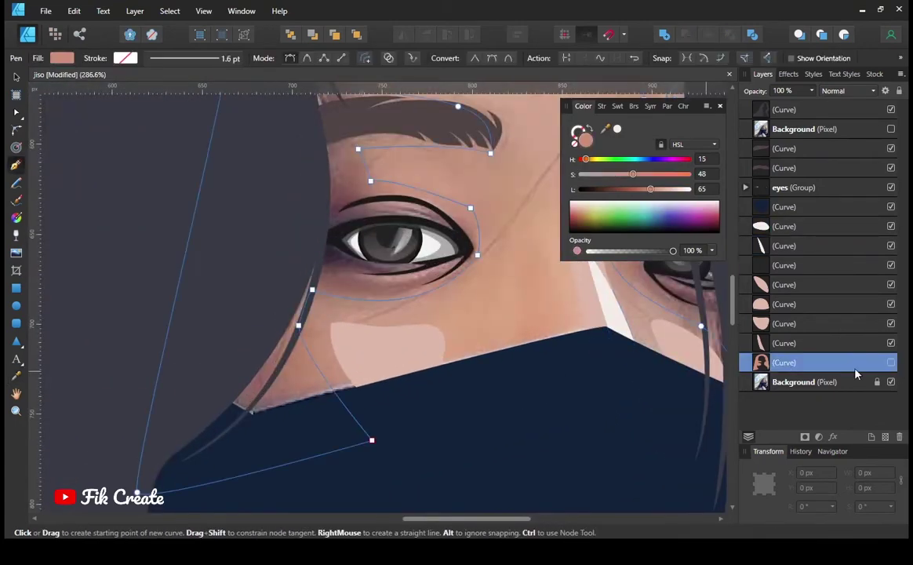
scroll(269, 433, up, 1)
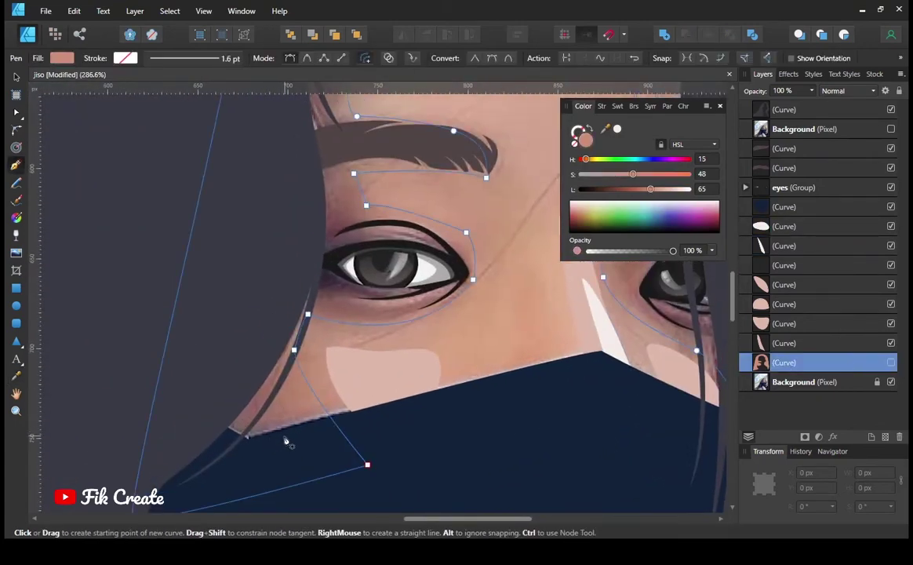
Step: Draw a closed shading shape around the left eye socket
click(285, 436)
drag(279, 319, 293, 296)
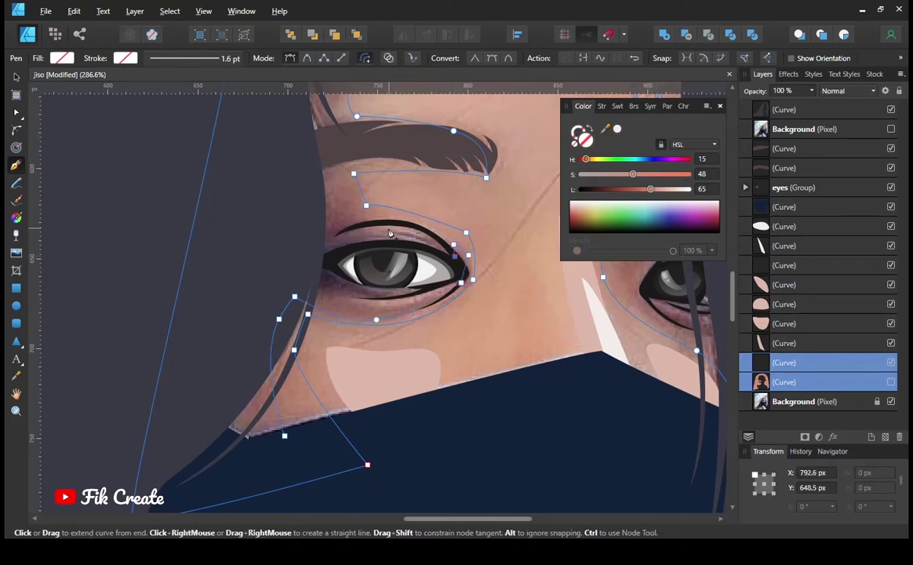
drag(365, 233, 393, 375)
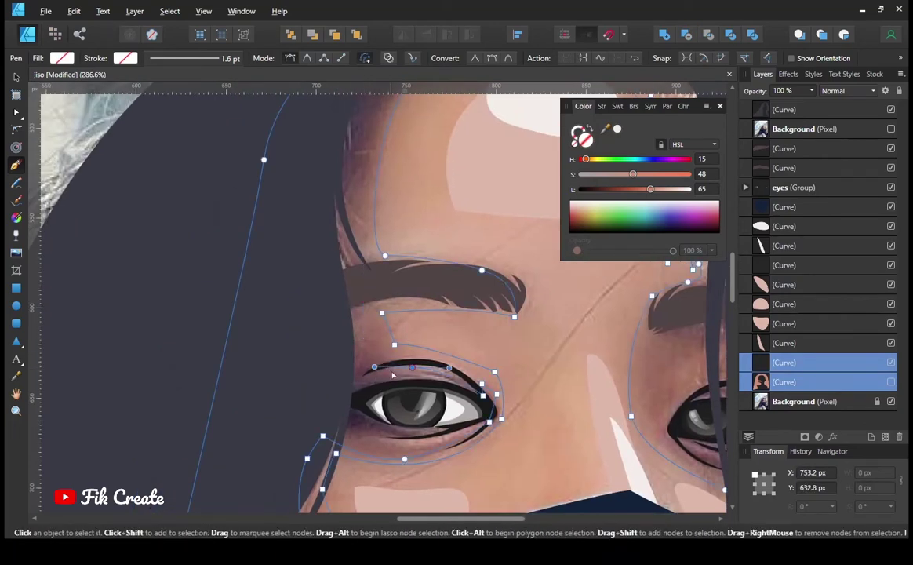
scroll(366, 294, up, 5)
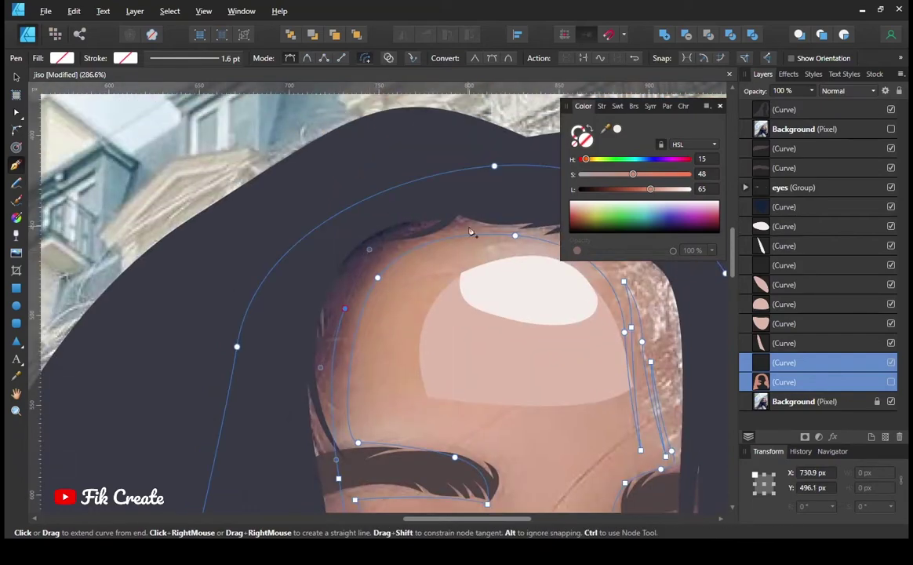
scroll(550, 221, down, 3)
scroll(388, 363, up, 1)
scroll(388, 363, down, 4)
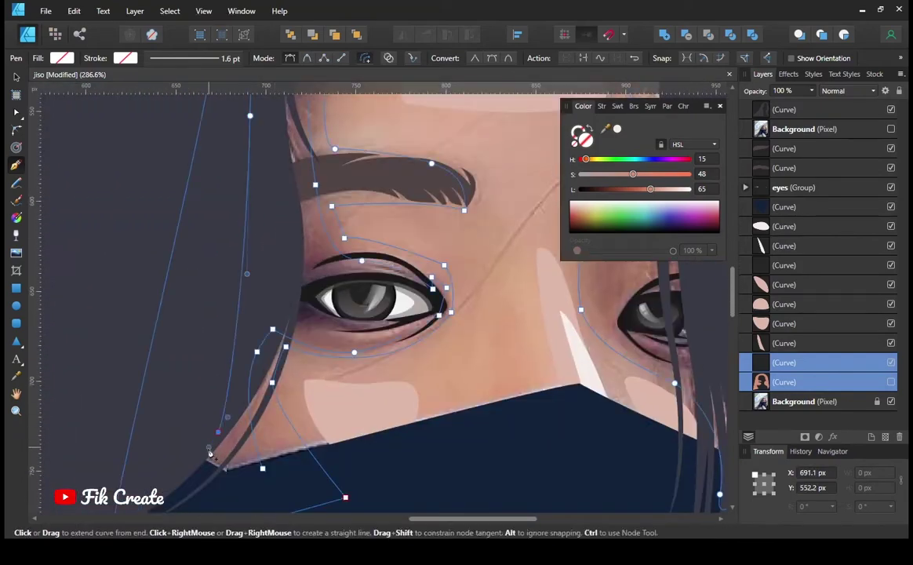
click(263, 470)
scroll(329, 330, up, 3)
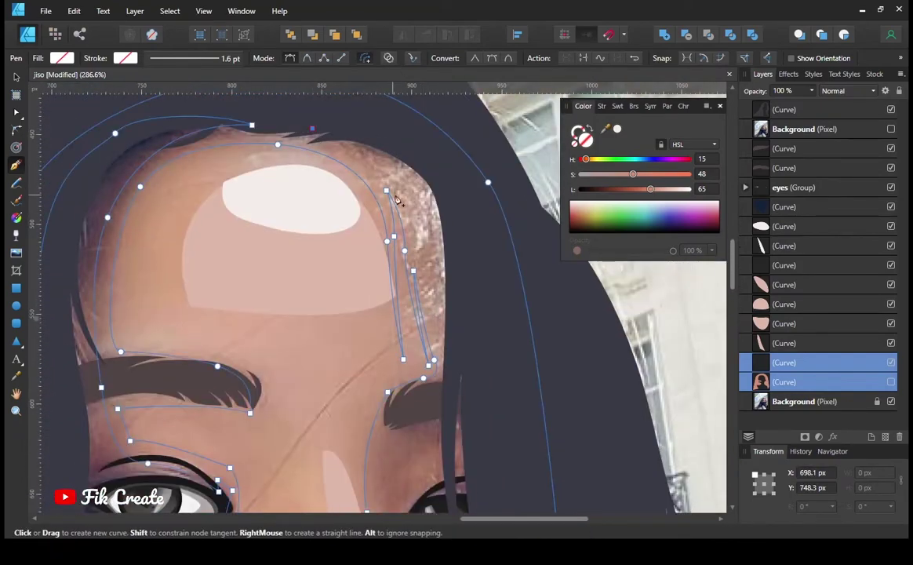
Step: Draw a shading shape from the right brow down along the temple
click(448, 280)
scroll(443, 313, down, 2)
click(438, 319)
click(437, 321)
click(388, 443)
scroll(378, 450, up, 2)
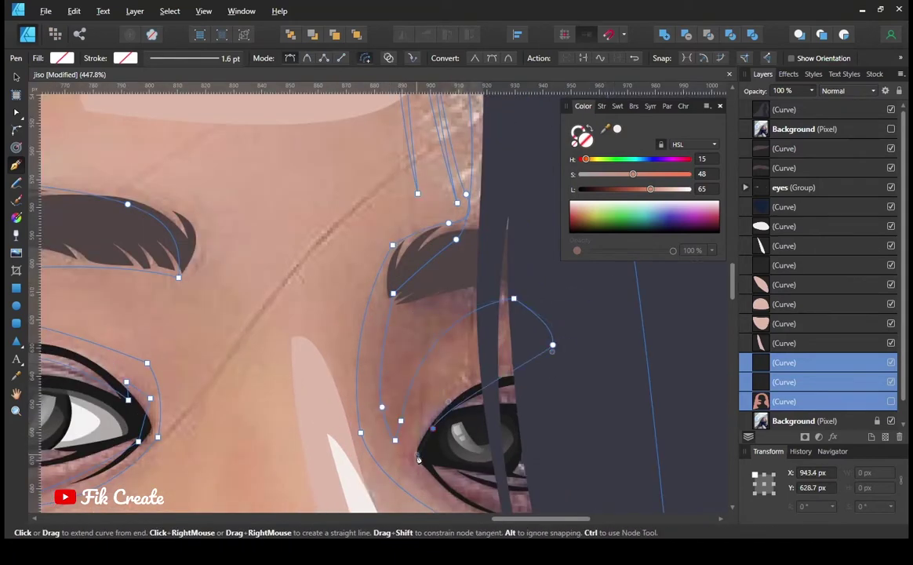
Step: Reorder the new eye shading shapes in the layer stack and shift their fill to a darker muted peach
drag(424, 457, 320, 351)
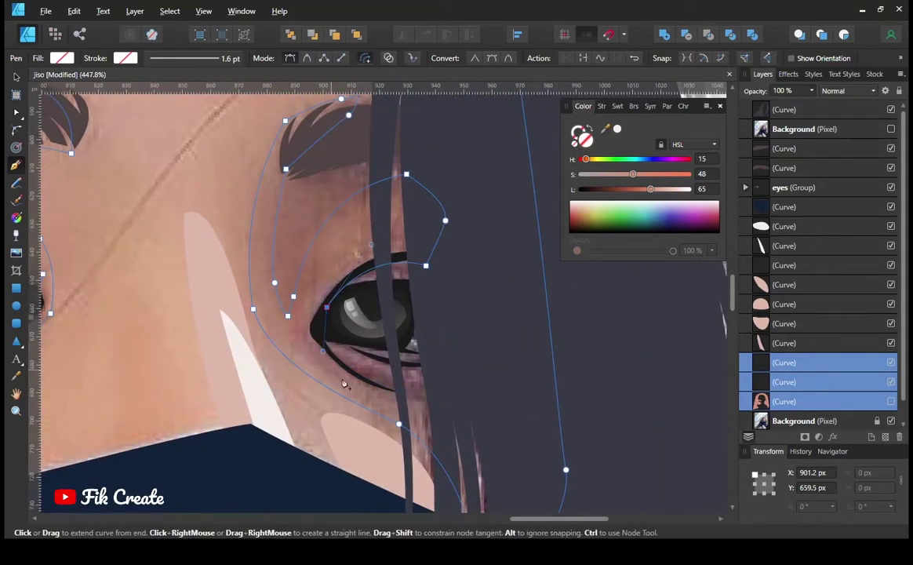
scroll(426, 401, down, 5)
scroll(429, 454, up, 3)
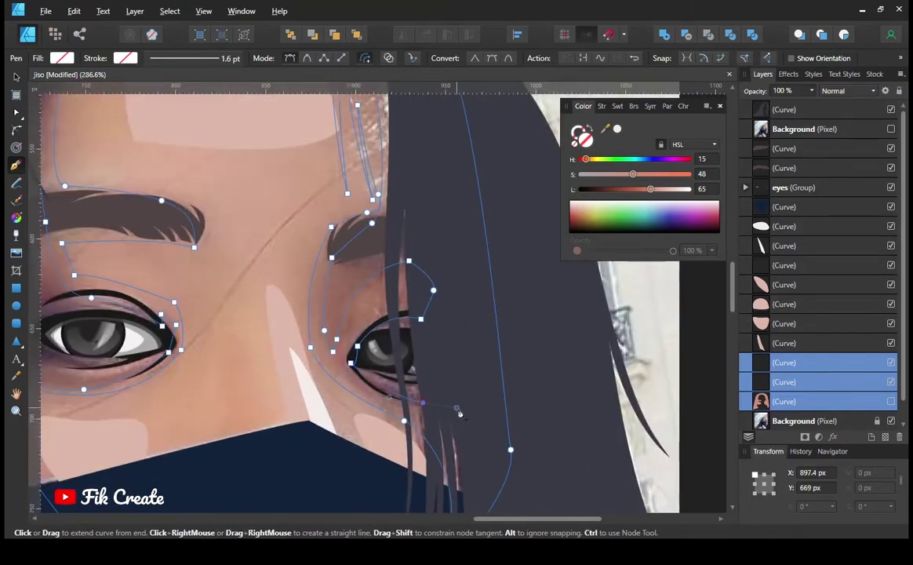
scroll(452, 393, down, 5)
scroll(451, 368, up, 4)
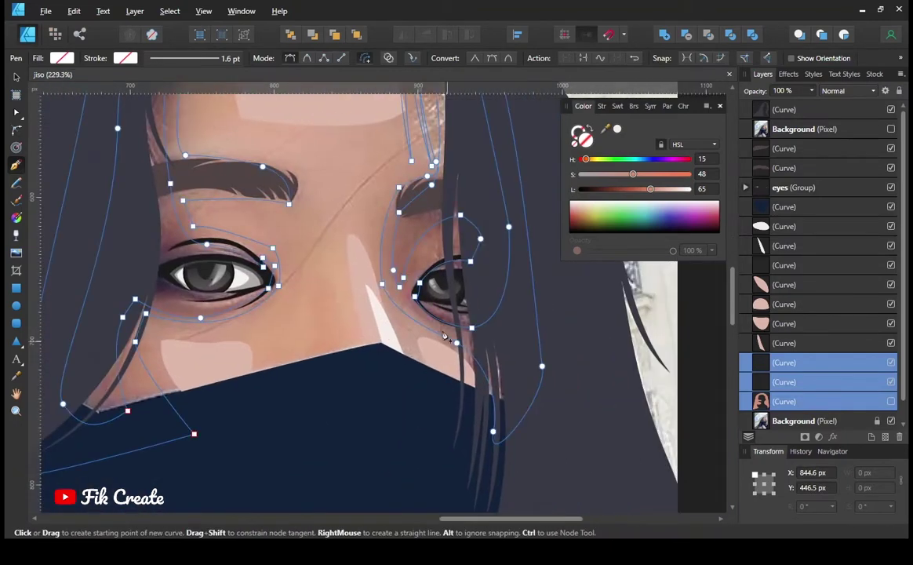
drag(759, 390, 761, 392)
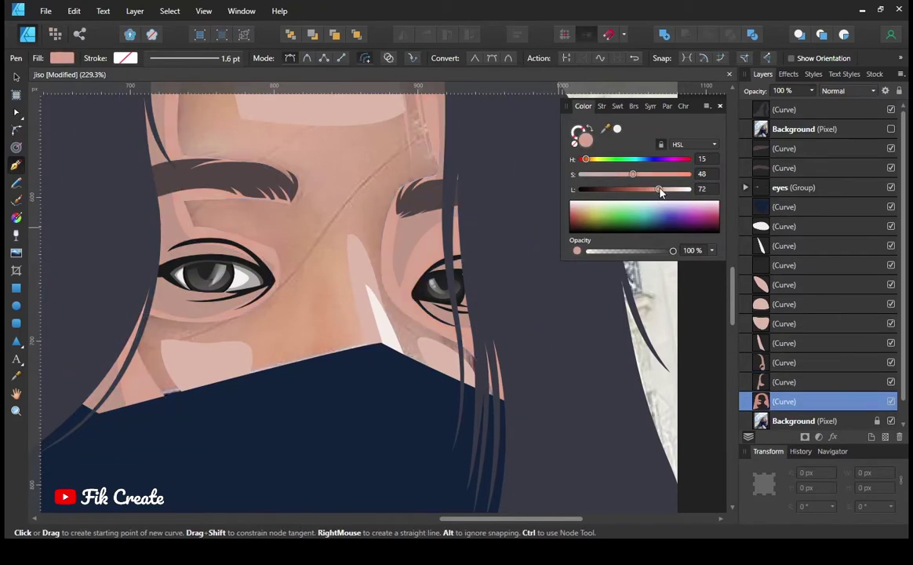
drag(655, 193, 641, 195)
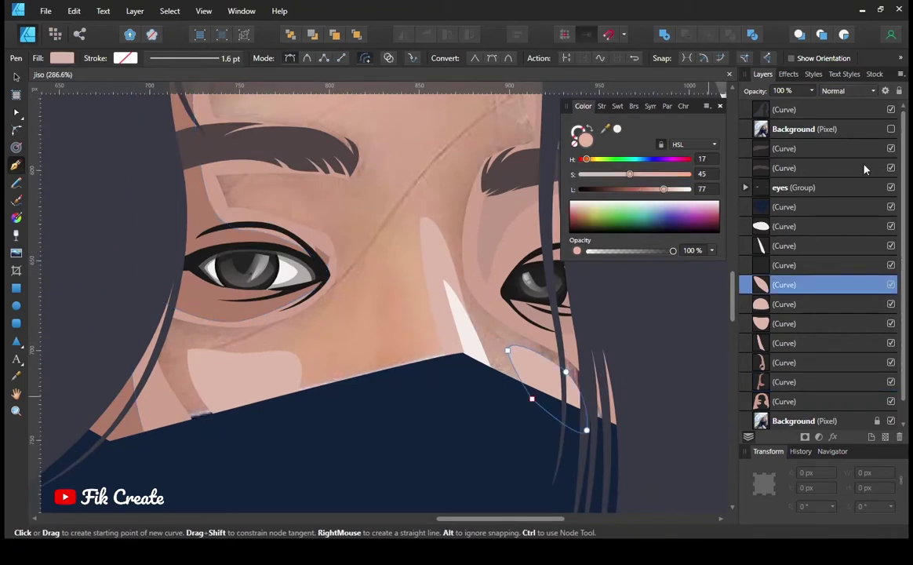
Step: Draw a closed curve under the left eye and extend the upper eyelid curve
scroll(206, 304, up, 2)
drag(193, 306, 238, 305)
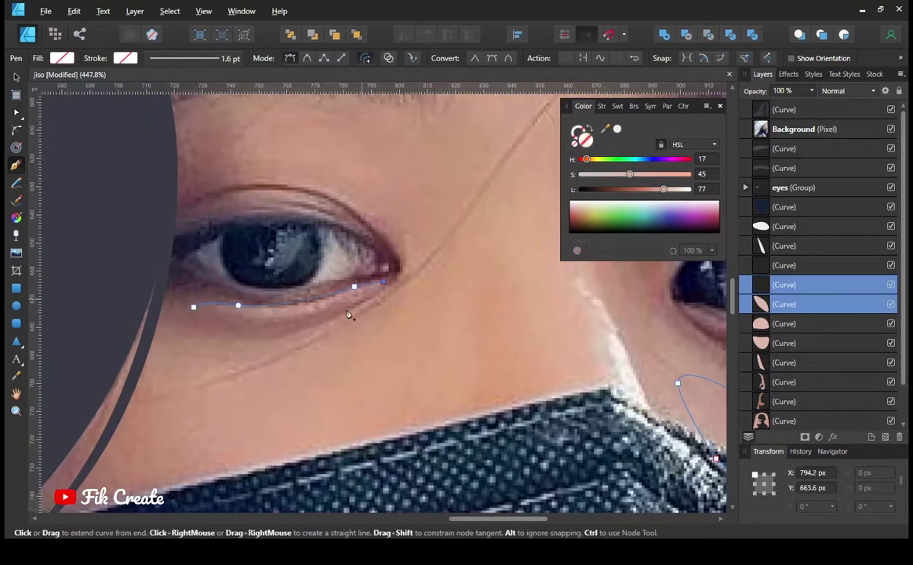
click(193, 306)
click(377, 241)
key(Escape)
Step: Draw a curve along the right upper eyelid ending at the lower lid
scroll(99, 251, right, 5)
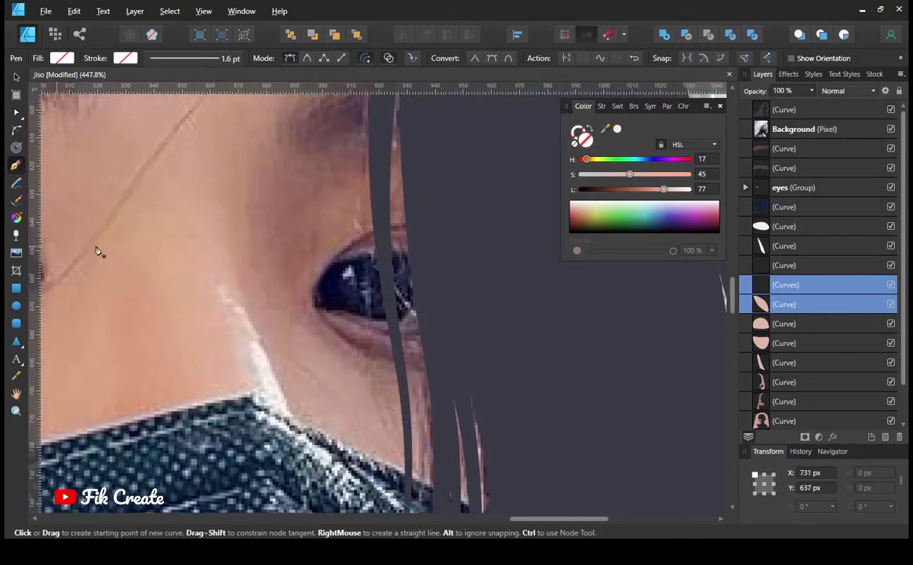
click(361, 255)
drag(438, 252, 444, 267)
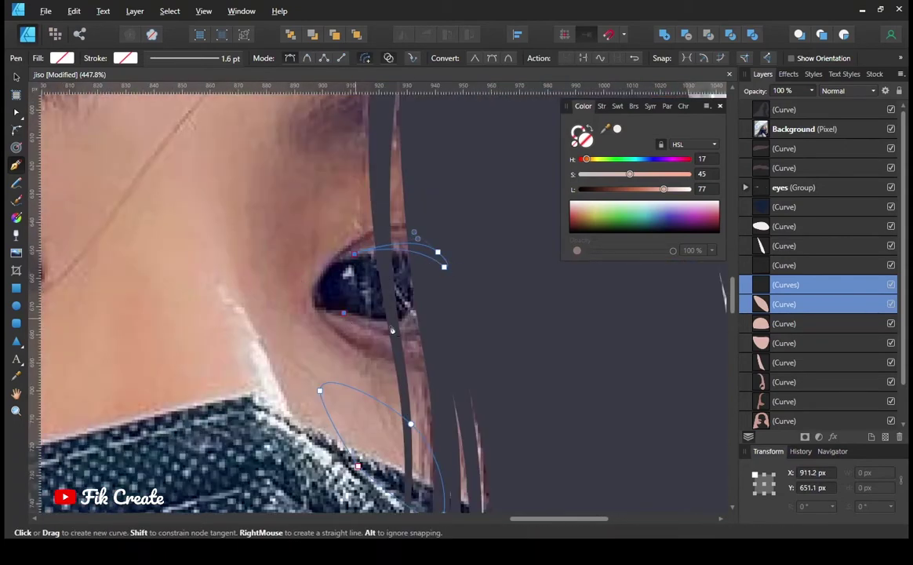
drag(446, 317, 445, 330)
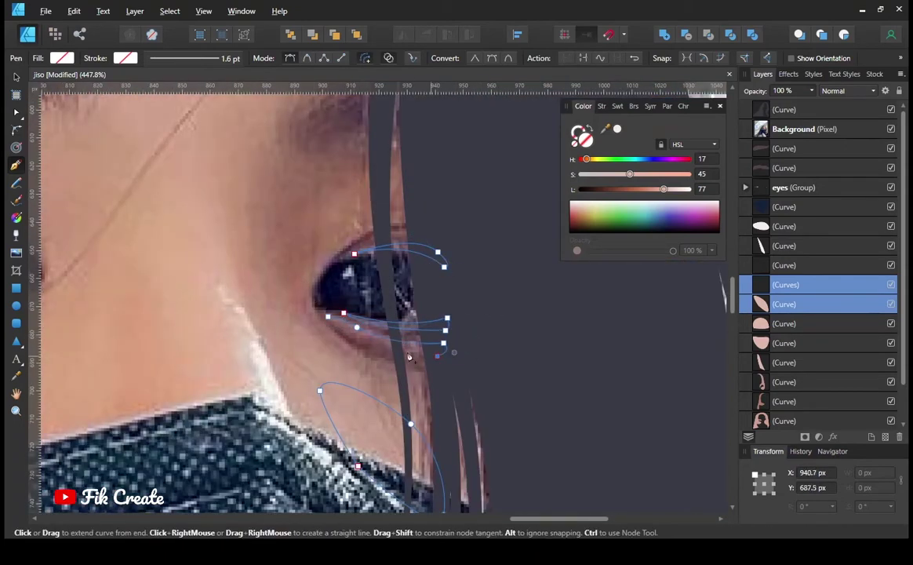
scroll(431, 265, down, 5)
Step: Hide the reference photo and fill with a light skin colour sampled from the artwork
click(890, 129)
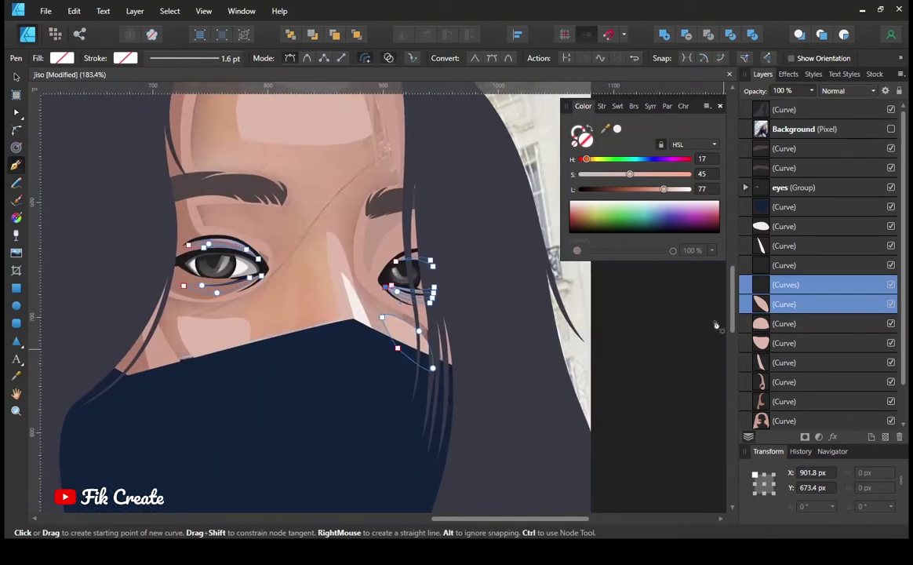
key(i)
scroll(397, 332, up, 2)
click(398, 333)
scroll(219, 271, down, 3)
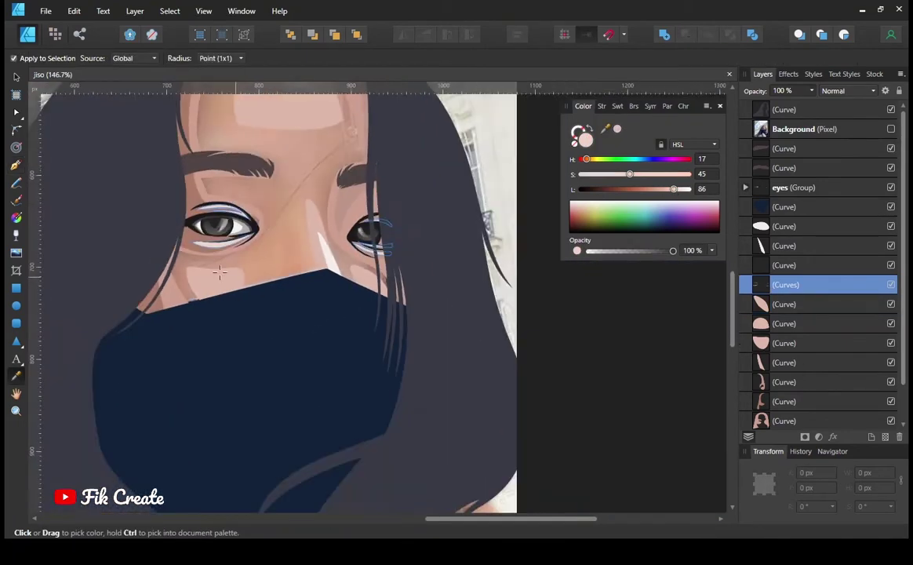
key(p)
scroll(219, 271, down, 3)
scroll(259, 314, up, 3)
Step: Select the cheek blush shape, then the large face shading shape for node editing
click(266, 345)
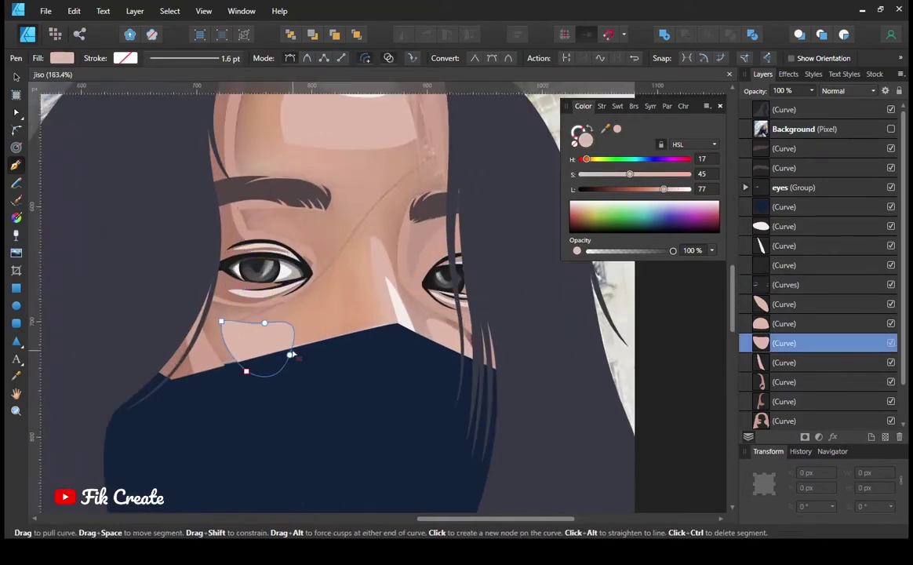
key(a)
scroll(292, 355, down, 3)
scroll(248, 230, up, 3)
click(248, 230)
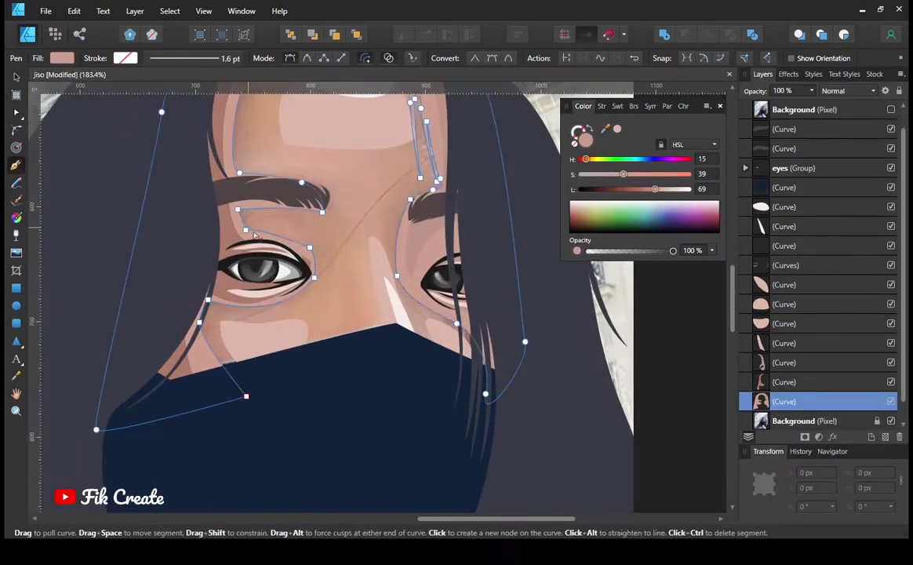
scroll(382, 316, up, 3)
Step: Add a curved line down the side of the nose and hide the reference photo
click(326, 378)
click(334, 241)
drag(359, 320, 363, 345)
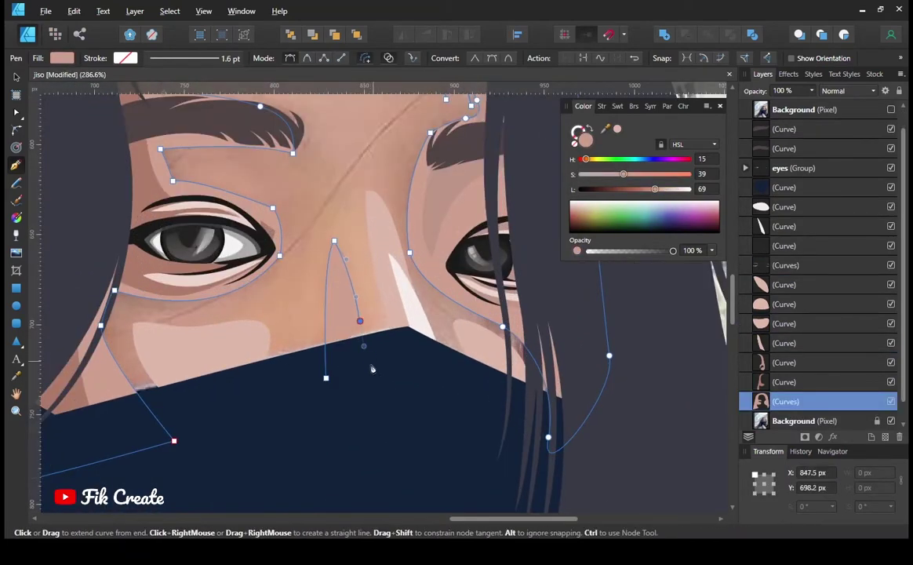
scroll(373, 363, down, 2)
scroll(897, 422, down, 1)
click(891, 401)
scroll(412, 401, down, 3)
Step: Draw a closed base shape over the face and fill it with skin colour sampled from the photo
scroll(412, 401, up, 1)
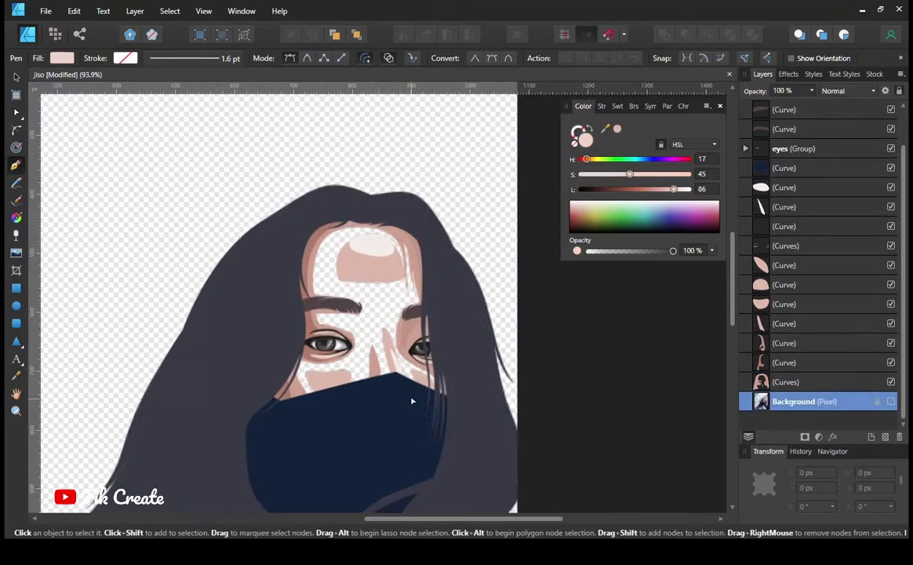
click(418, 227)
click(310, 225)
click(239, 394)
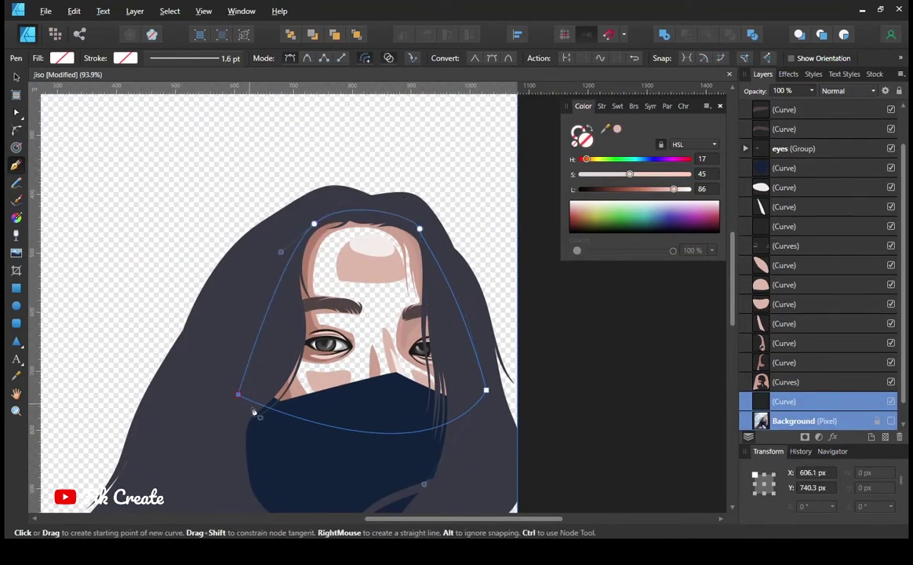
key(i)
scroll(337, 261, up, 2)
click(336, 261)
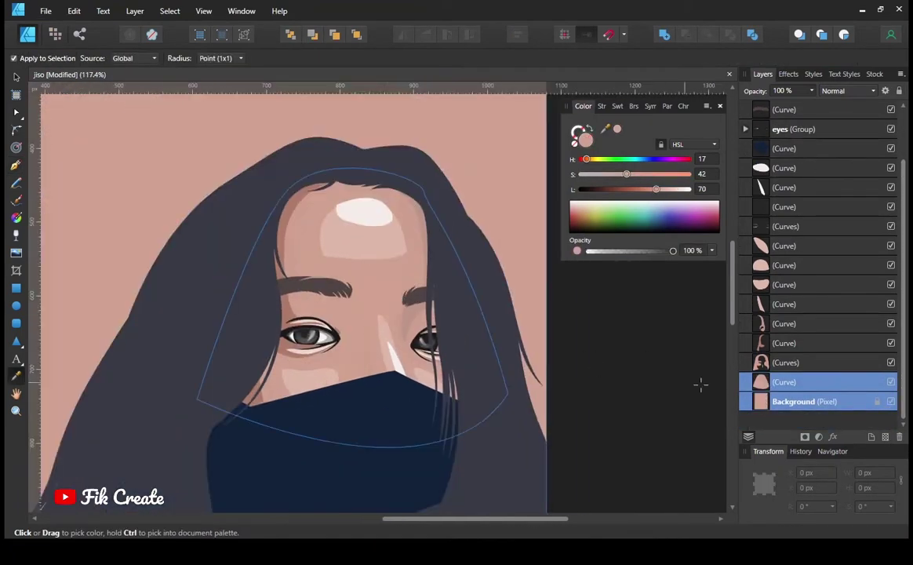
Step: Adjust the base skin colour's lightness and saturation to HSL 18, 43, 68
scroll(385, 291, up, 1)
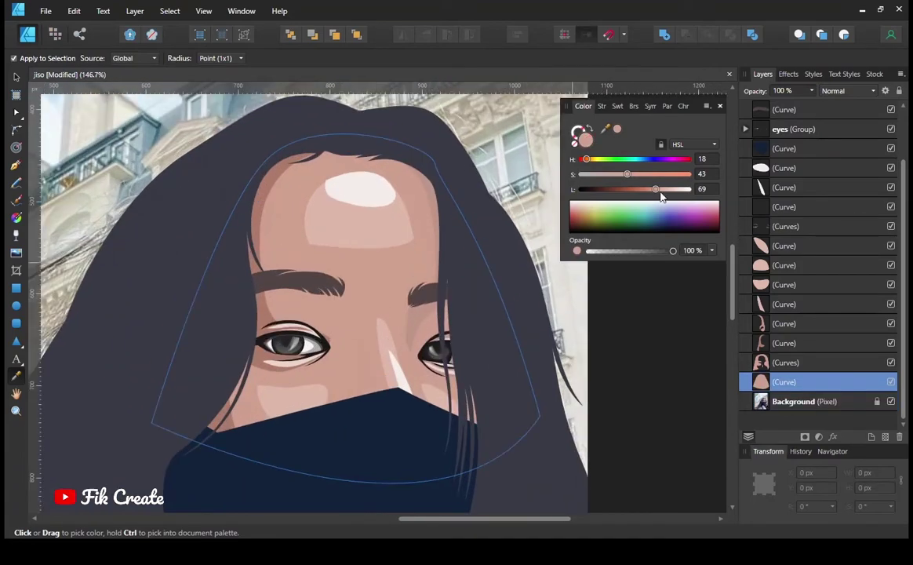
drag(655, 193, 664, 193)
click(638, 176)
scroll(123, 320, down, 3)
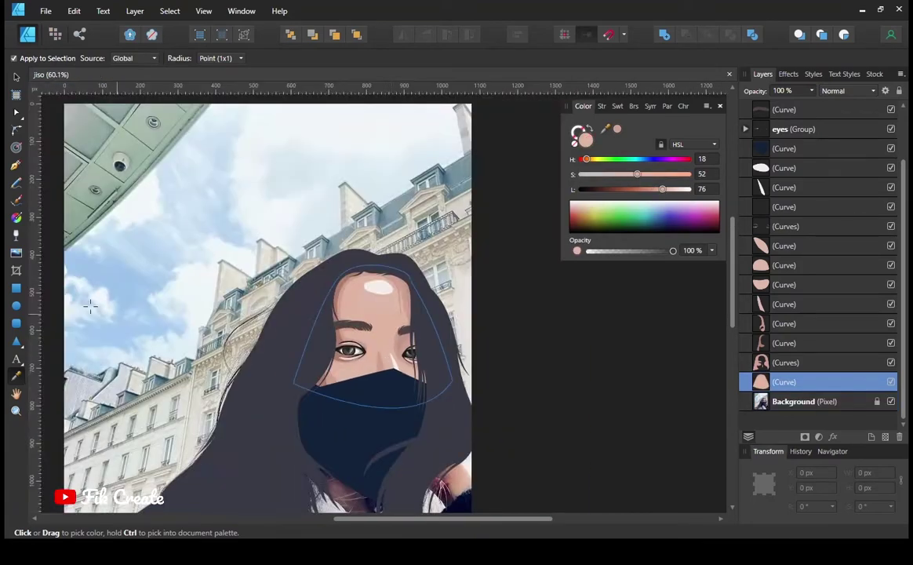
key(p)
scroll(359, 210, up, 4)
scroll(382, 308, down, 4)
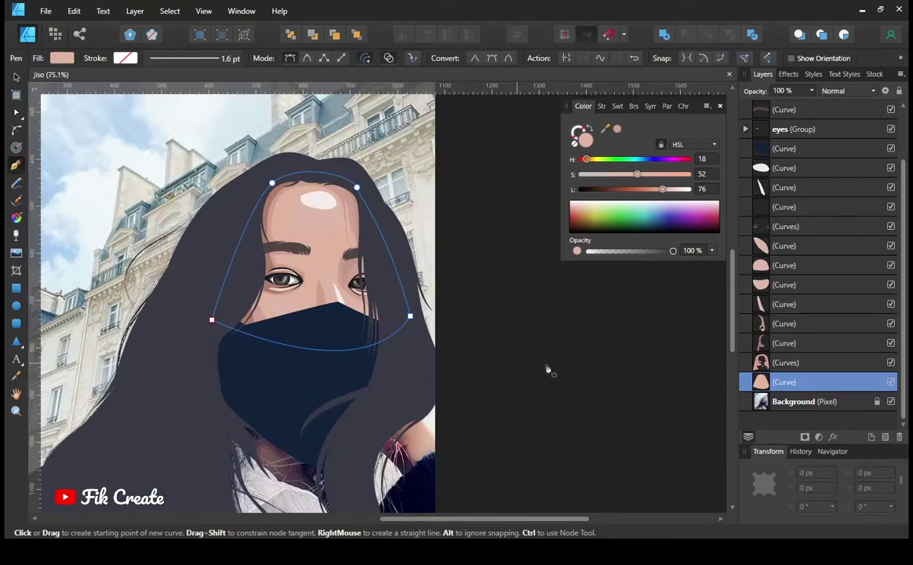
Step: Select the forehead shapes and adjust the forehead shape's colour slider
ctrl+click(292, 217)
scroll(322, 267, up, 1)
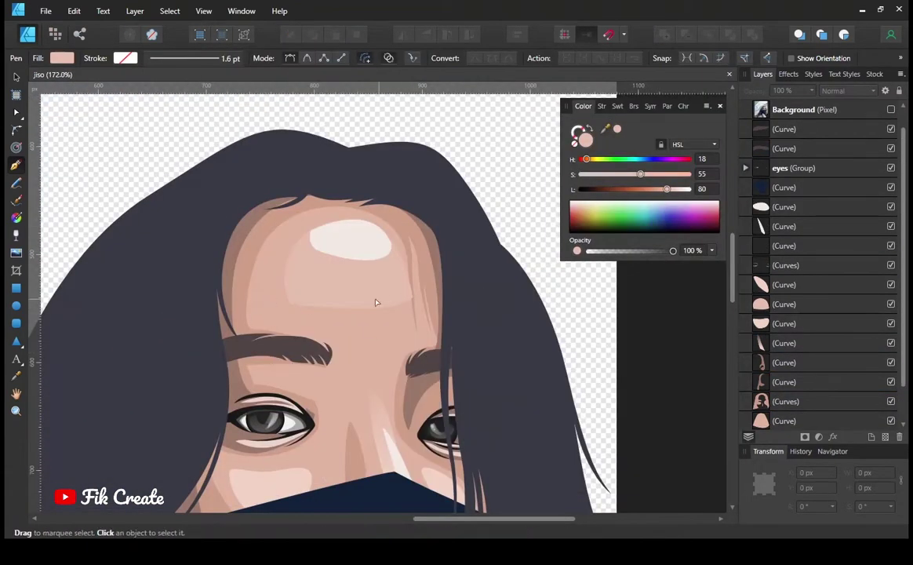
ctrl+click(375, 302)
drag(667, 189, 654, 191)
Step: Select the face shading shape, then pick the nose highlight with the Transparency tool for fading
ctrl+click(424, 218)
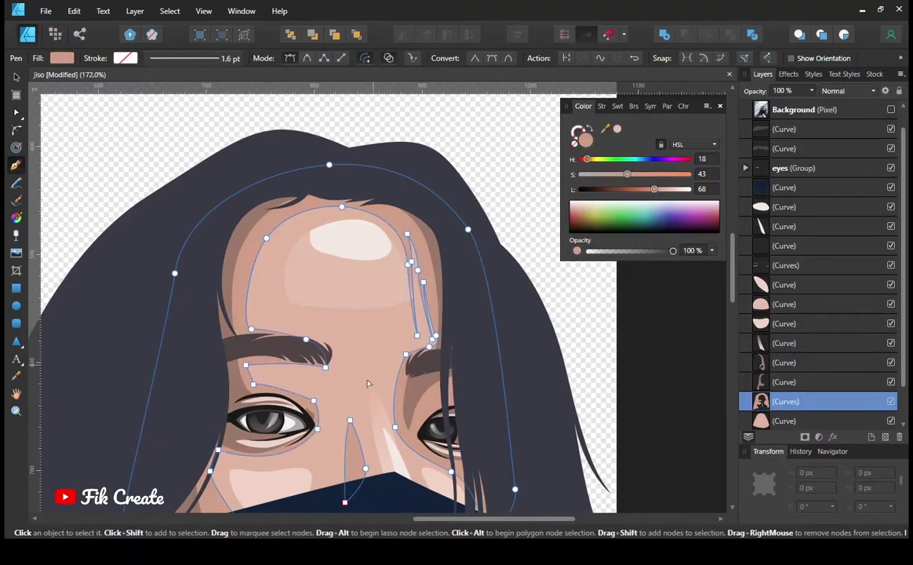
scroll(486, 426, down, 5)
scroll(366, 253, up, 5)
scroll(424, 306, down, 5)
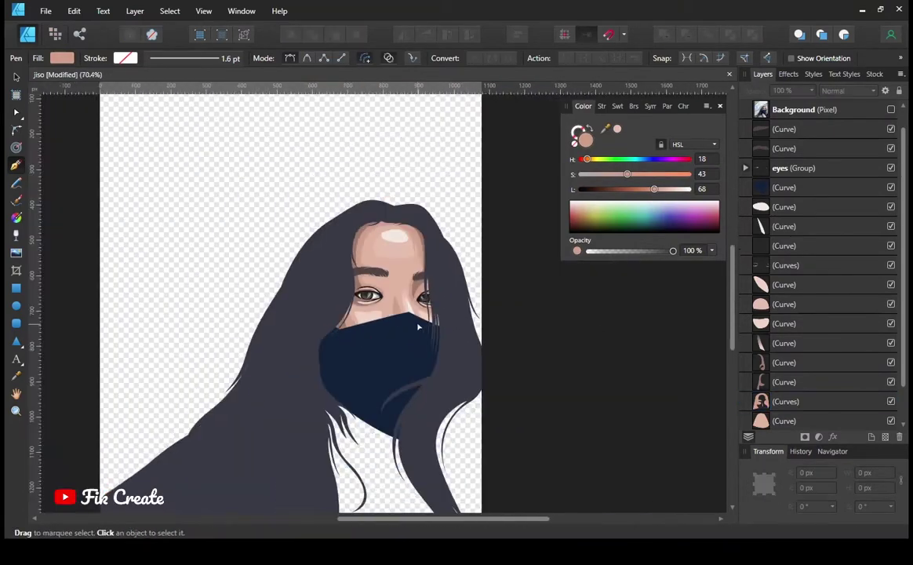
scroll(422, 322, up, 5)
key(y)
scroll(400, 281, up, 1)
click(400, 281)
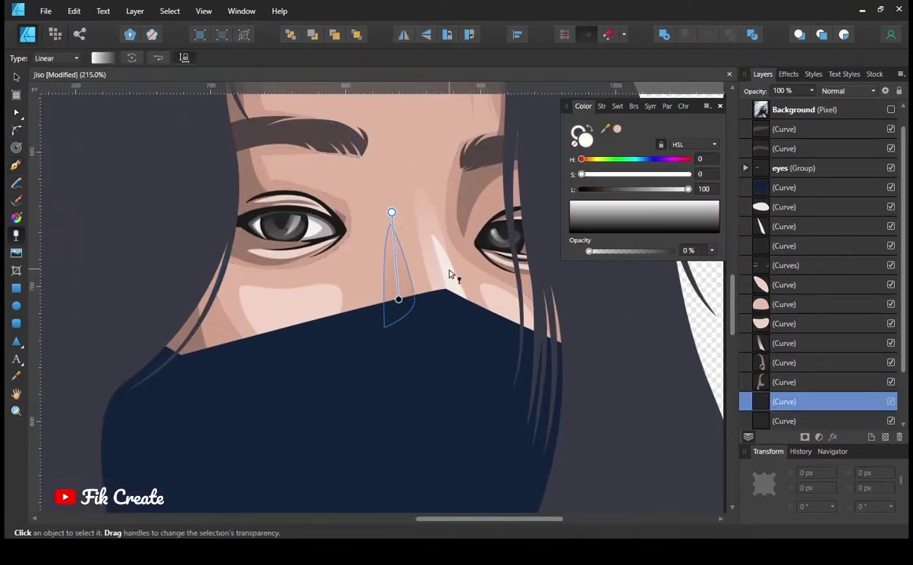
Step: Fade the left and right eyebrows with linear transparency gradients
click(286, 310)
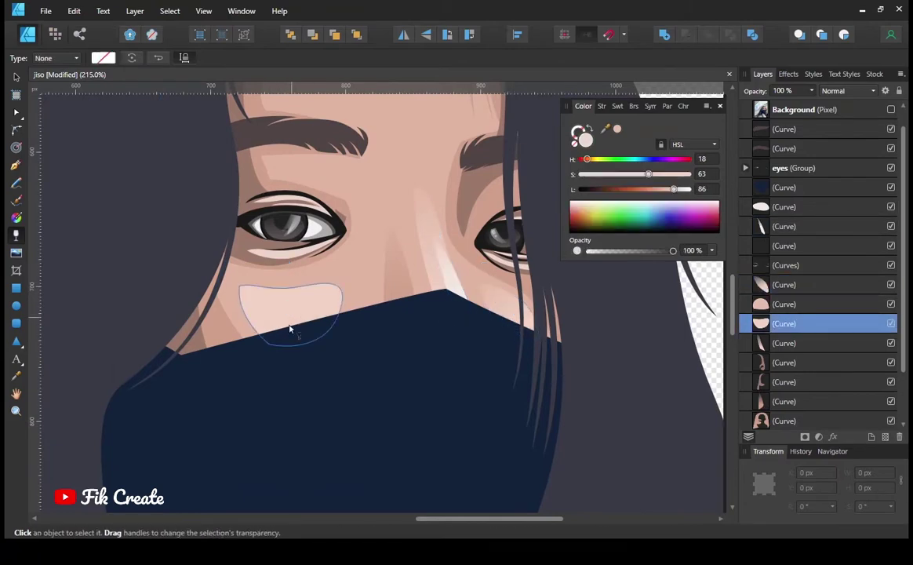
scroll(353, 314, up, 4)
scroll(353, 314, up, 1)
click(338, 334)
drag(396, 344, 287, 324)
click(486, 345)
drag(496, 344, 386, 365)
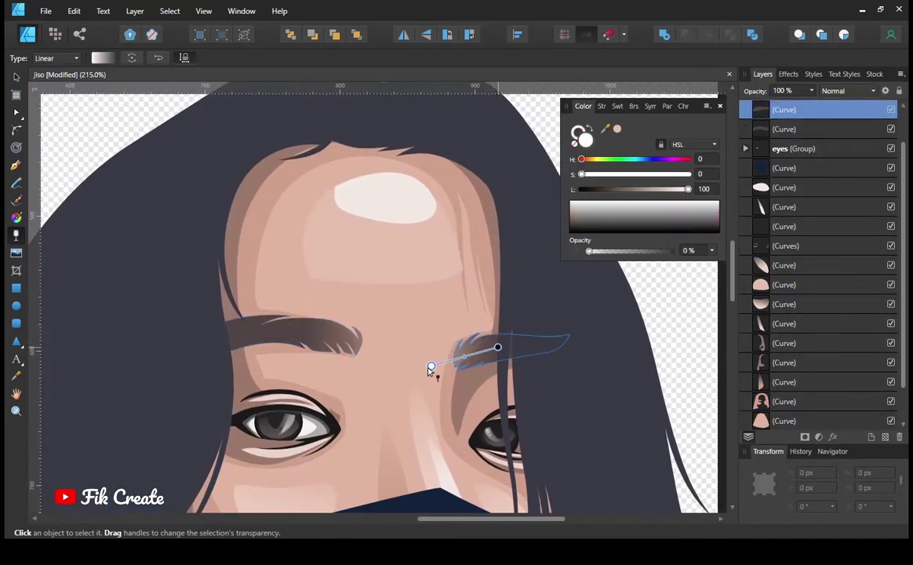
scroll(386, 364, down, 5)
scroll(279, 398, up, 5)
Step: Trace a brownish hairline shading strip along the forehead, using the reference photo as a guide
click(16, 165)
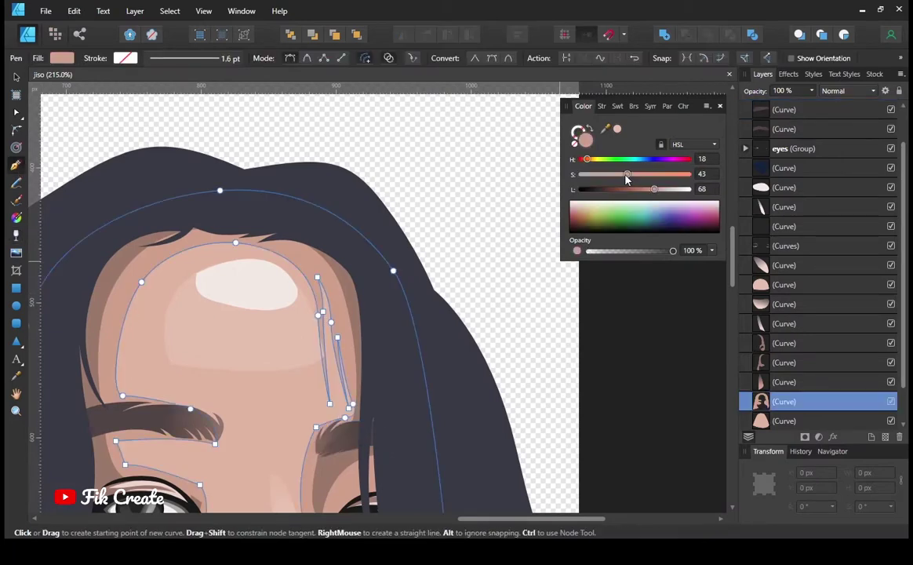
scroll(76, 350, up, 3)
click(891, 129)
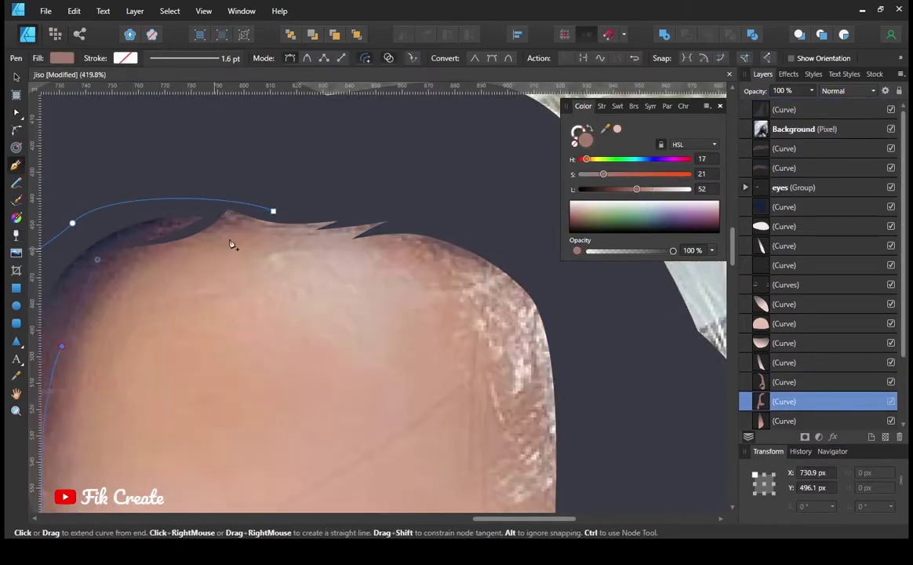
drag(364, 231, 379, 238)
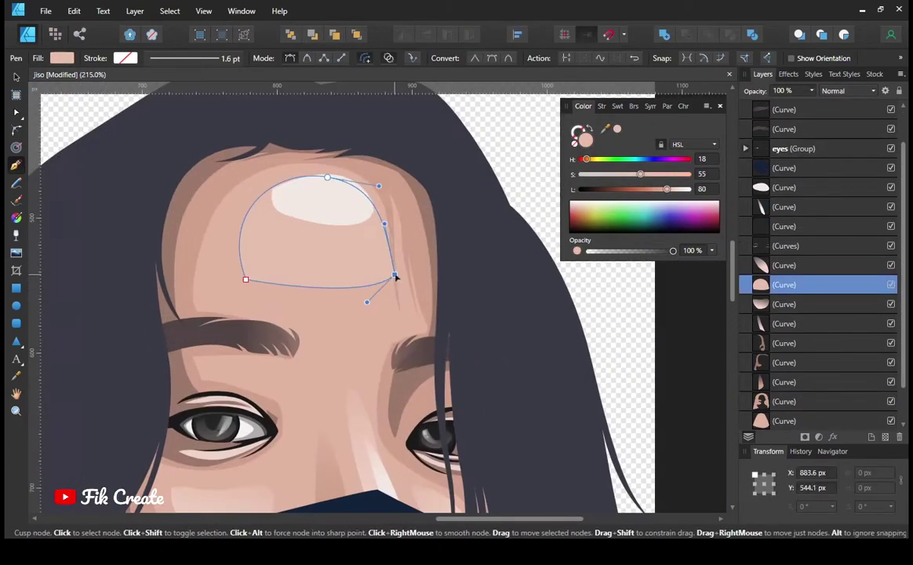
Step: Fade the white forehead highlight downward with a linear transparency gradient
click(392, 298)
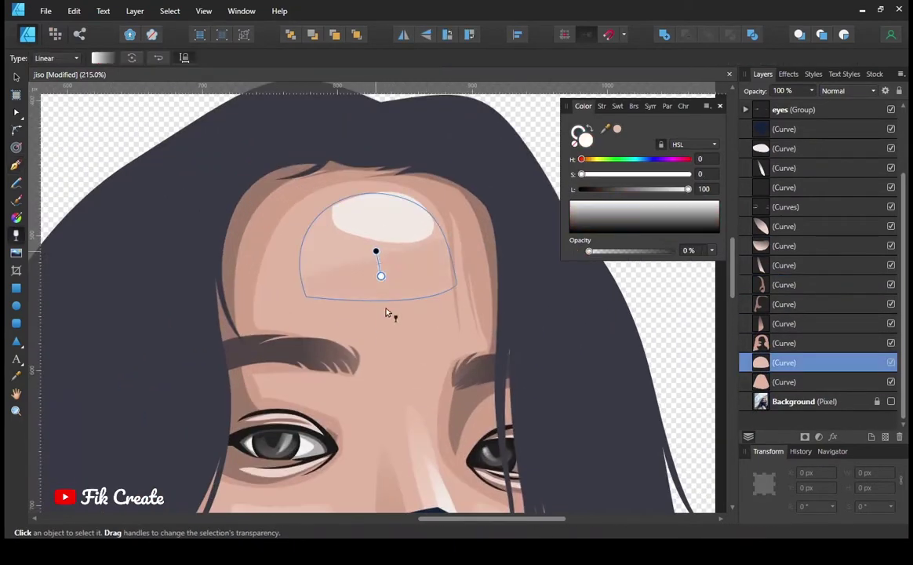
drag(386, 190, 388, 257)
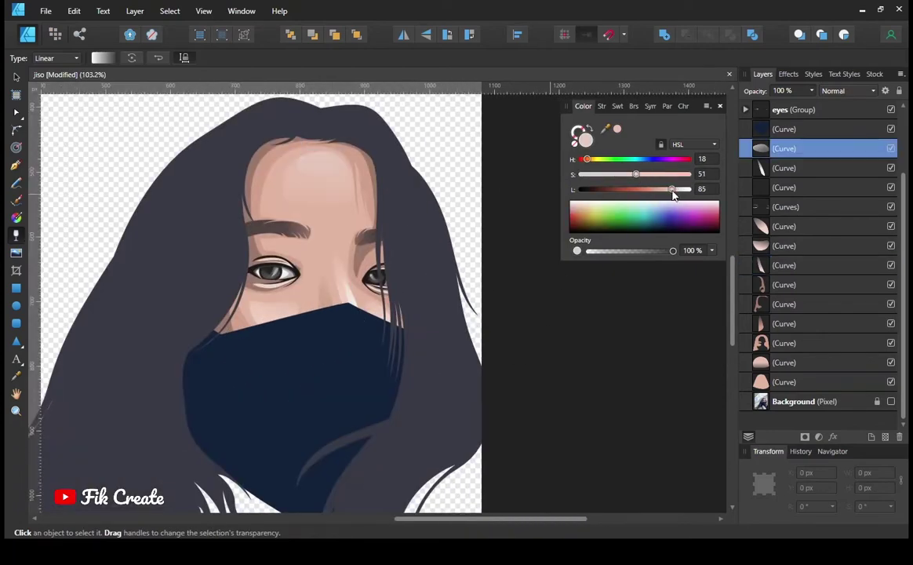
scroll(337, 311, down, 4)
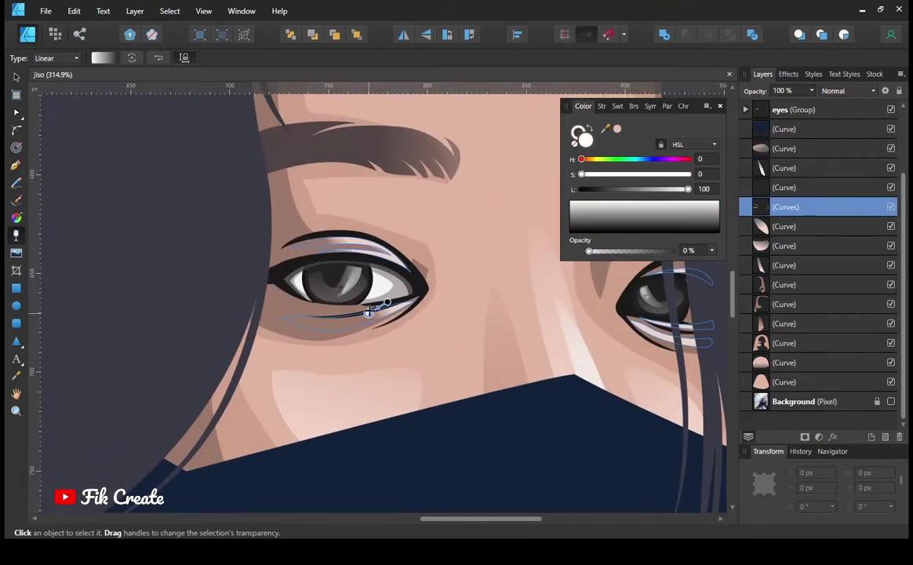
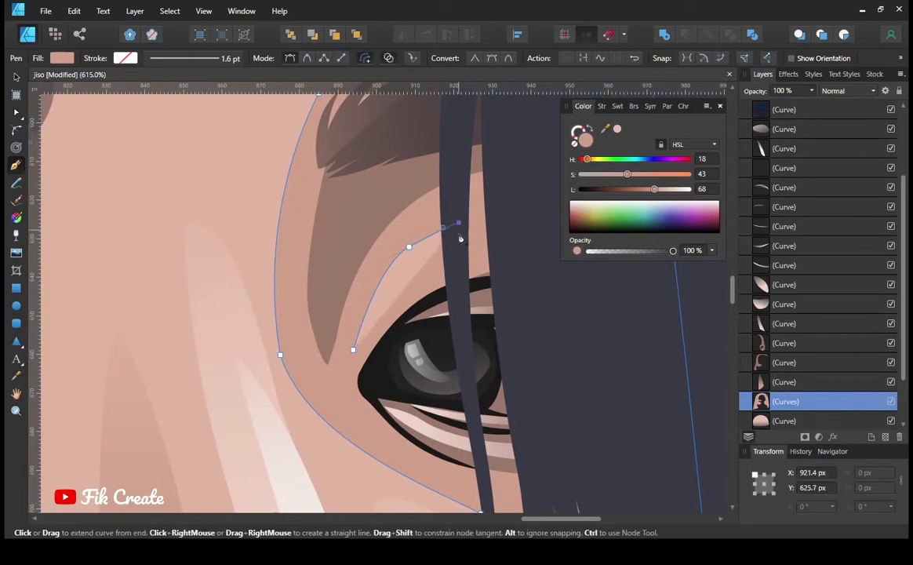
Step: Undo the stray last node on the eye curve and select the first skin curve layer
key(ctrl+z)
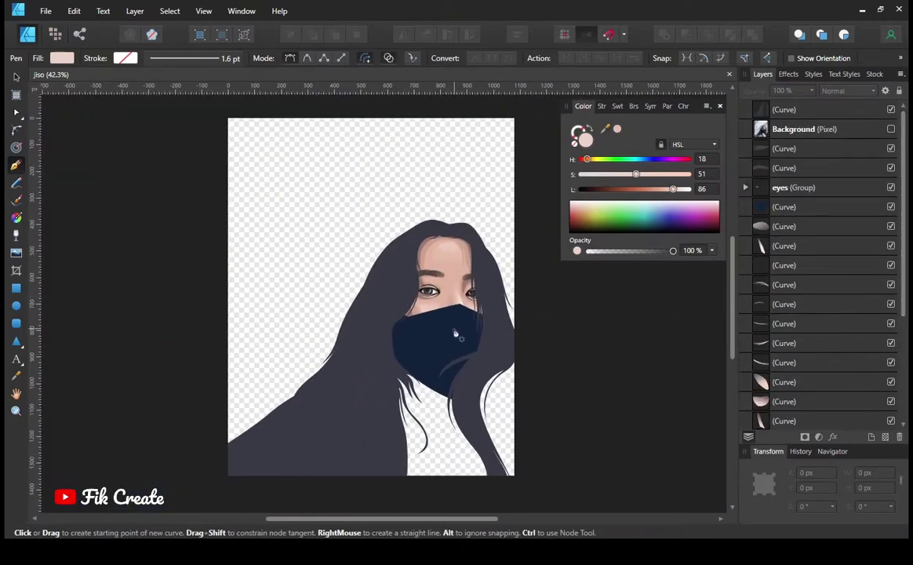
click(781, 148)
Step: Select all the skin curve layers and group them together
scroll(753, 329, down, 5)
shift+click(781, 387)
key(ctrl+g)
key(ctrl+z)
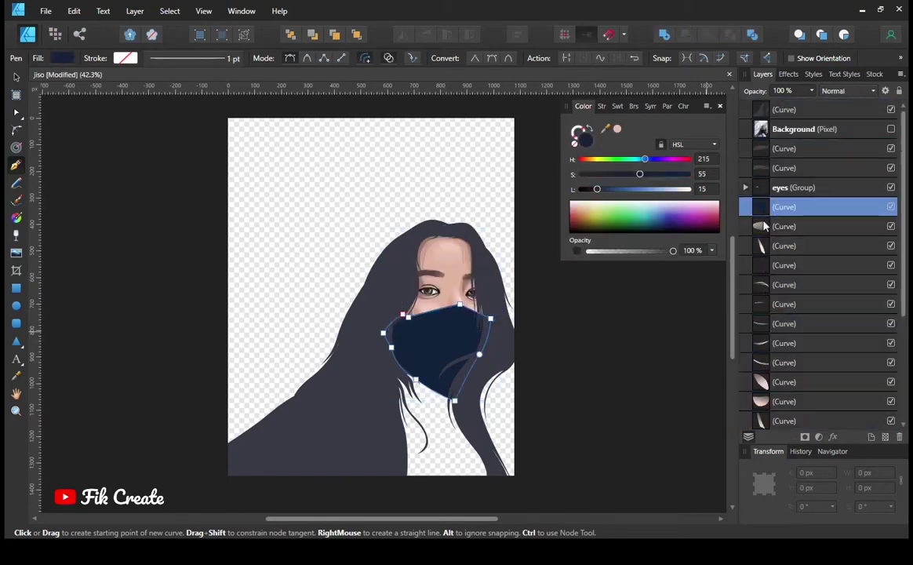
key(ctrl+g)
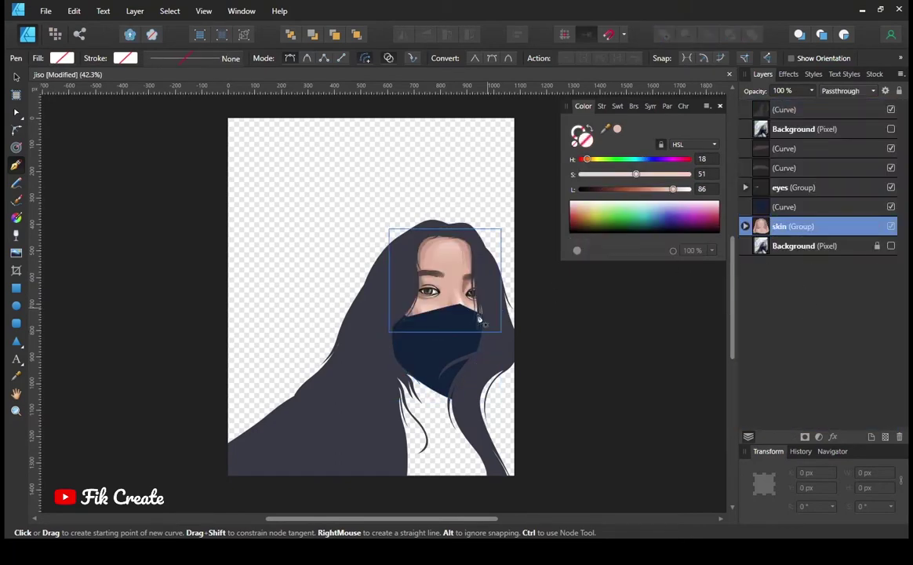
Step: Select the navy mask, show the reference photo, and add two nodes to its lower-left edge
scroll(550, 290, up, 2)
click(893, 212)
click(892, 167)
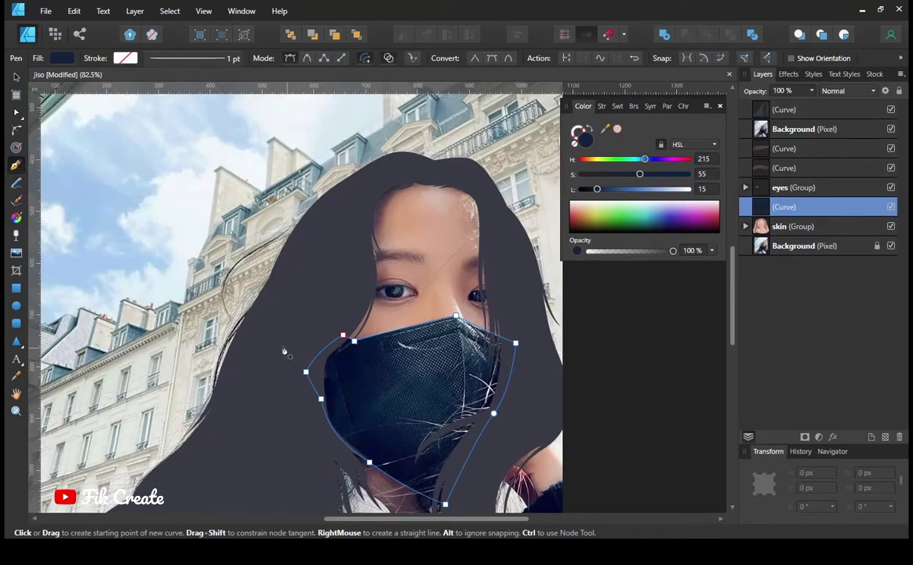
scroll(311, 356, up, 2)
click(335, 424)
click(338, 382)
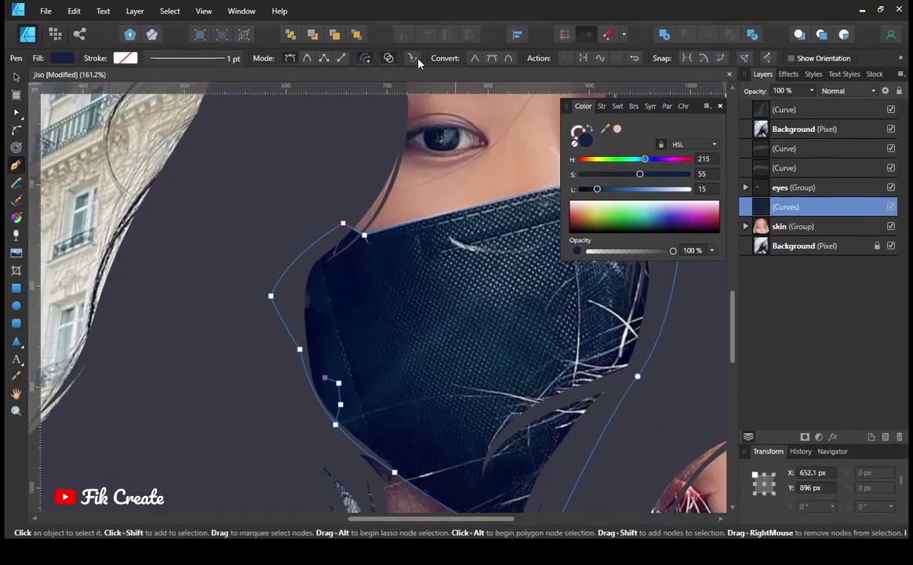
Step: Remove the extra mask nodes and trace a shadow path up the mask's left edge to its top fold
key(ctrl+z)
click(335, 437)
click(348, 404)
click(324, 379)
click(329, 325)
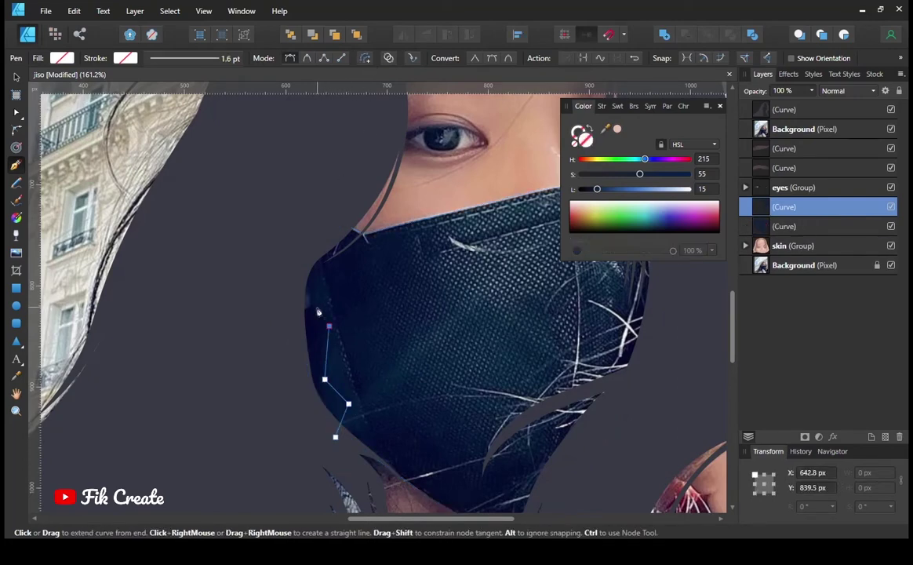
click(421, 270)
click(462, 302)
click(462, 236)
drag(448, 230, 372, 342)
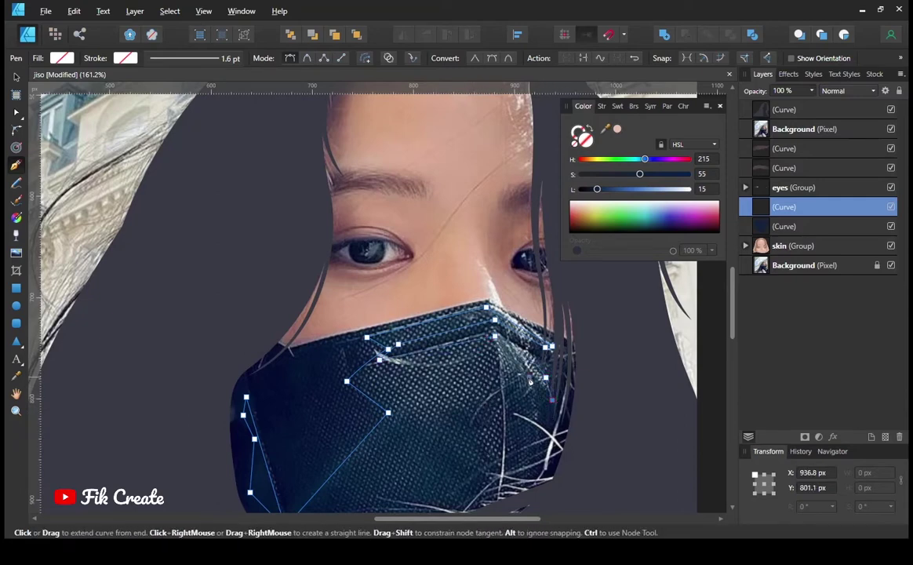
Step: Extend the shadow path across and down the mask, curving its latest segment
scroll(526, 459, up, 2)
scroll(530, 398, down, 3)
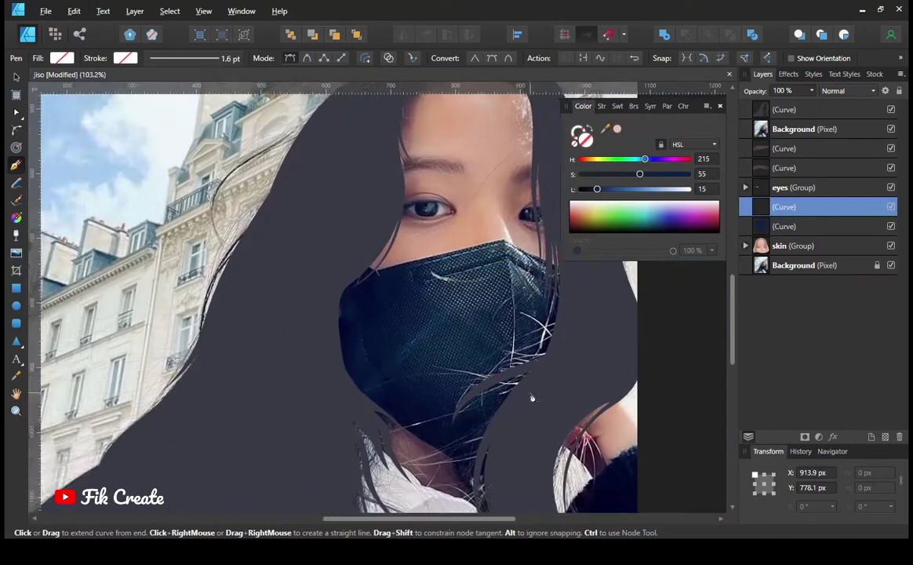
scroll(490, 388, down, 2)
scroll(439, 285, up, 2)
scroll(471, 353, up, 1)
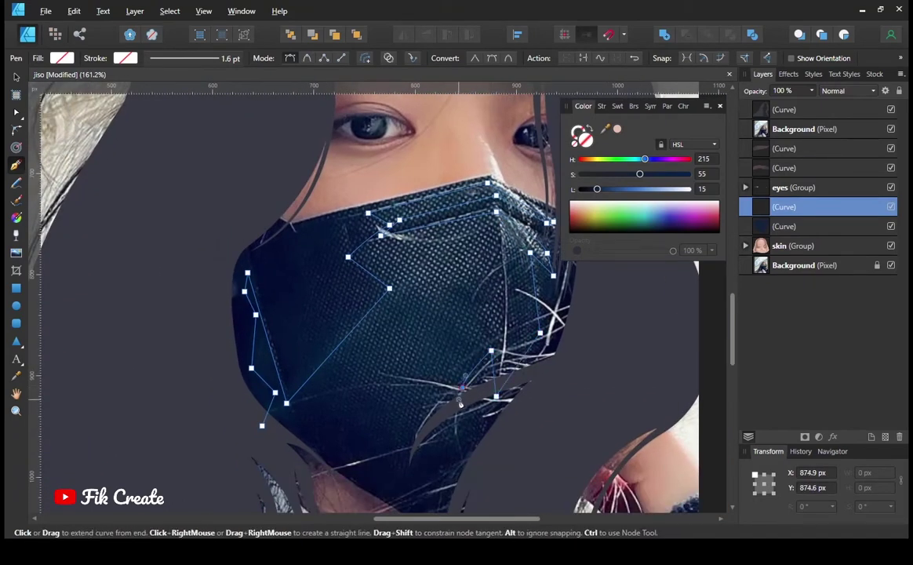
click(312, 388)
scroll(295, 390, up, 2)
click(299, 427)
click(316, 465)
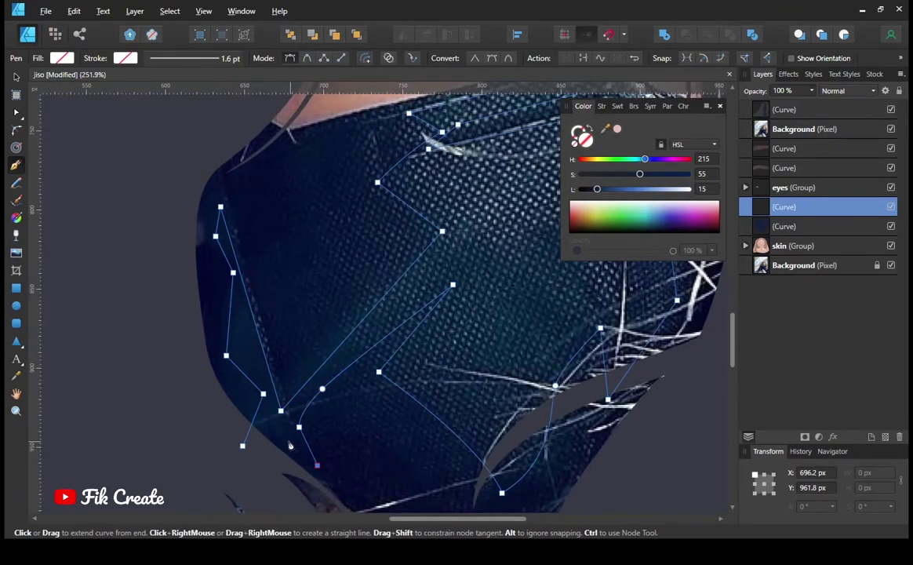
scroll(299, 453, down, 3)
drag(497, 272, 499, 253)
scroll(298, 261, up, 2)
Step: Fill the shadow with sampled dark navy (H 225, S 81, L 9), nest it inside the mask, and reduce saturation slightly
key(i)
click(297, 261)
click(891, 129)
drag(785, 211, 785, 227)
scroll(473, 320, down, 3)
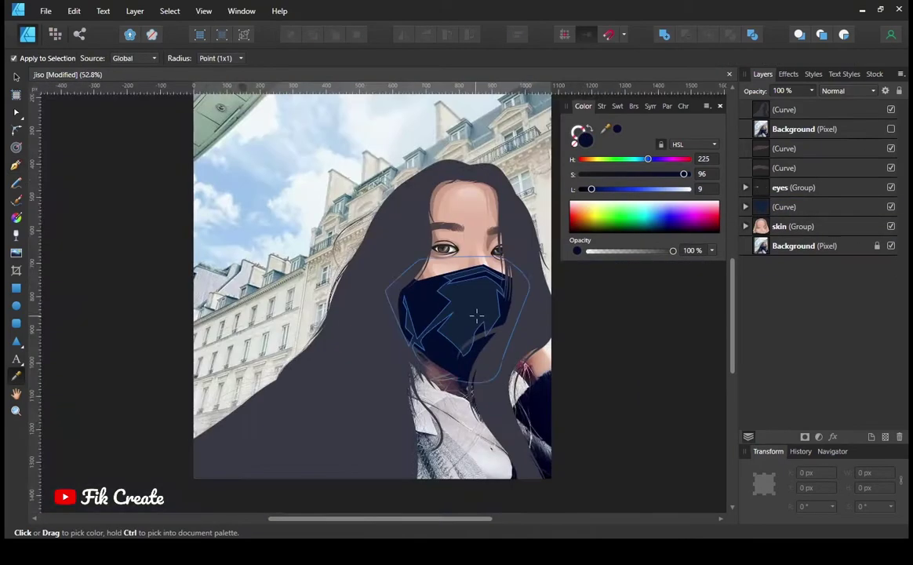
scroll(473, 321, up, 1)
drag(683, 173, 675, 174)
click(16, 165)
click(891, 129)
scroll(463, 286, up, 2)
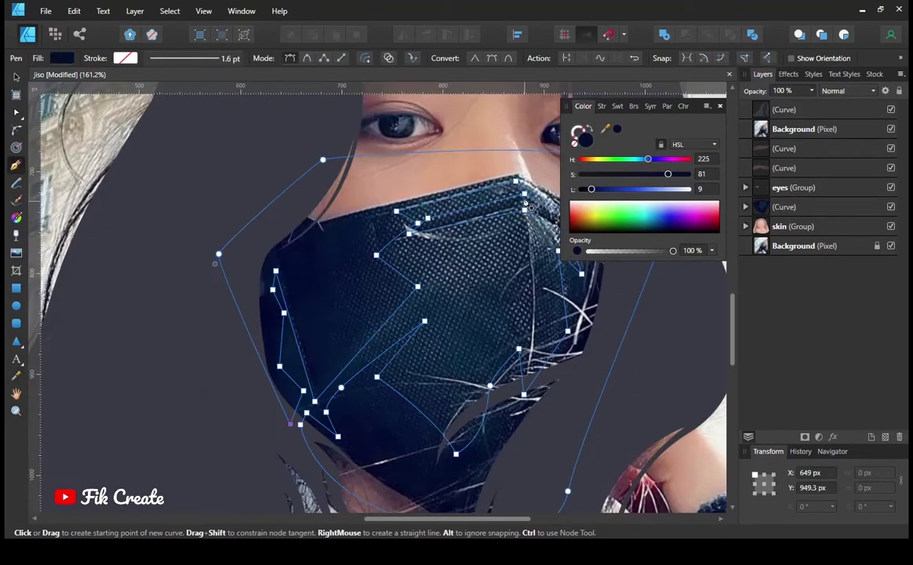
Step: Start a highlight path inside the mask, check the flat artwork, and select the mask layer
scroll(463, 286, up, 1)
click(355, 251)
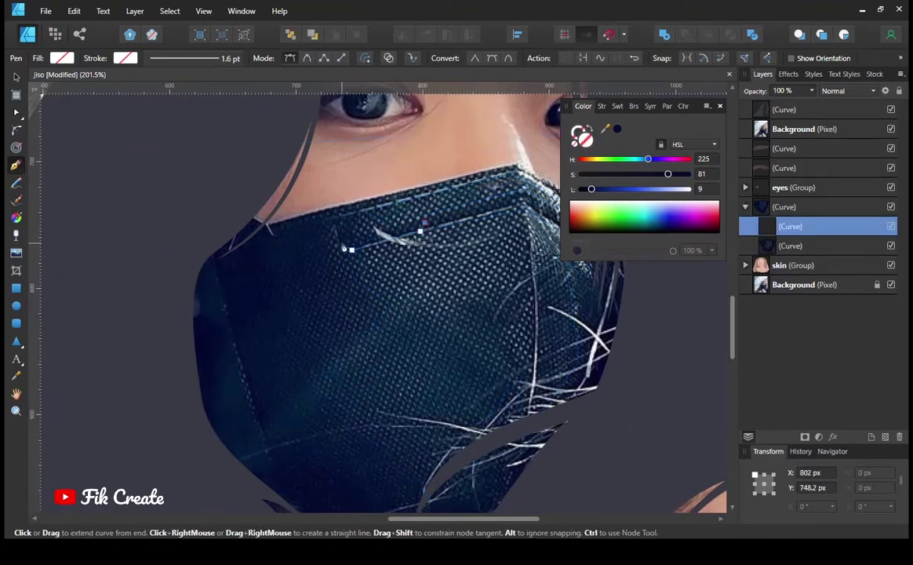
scroll(510, 491, down, 3)
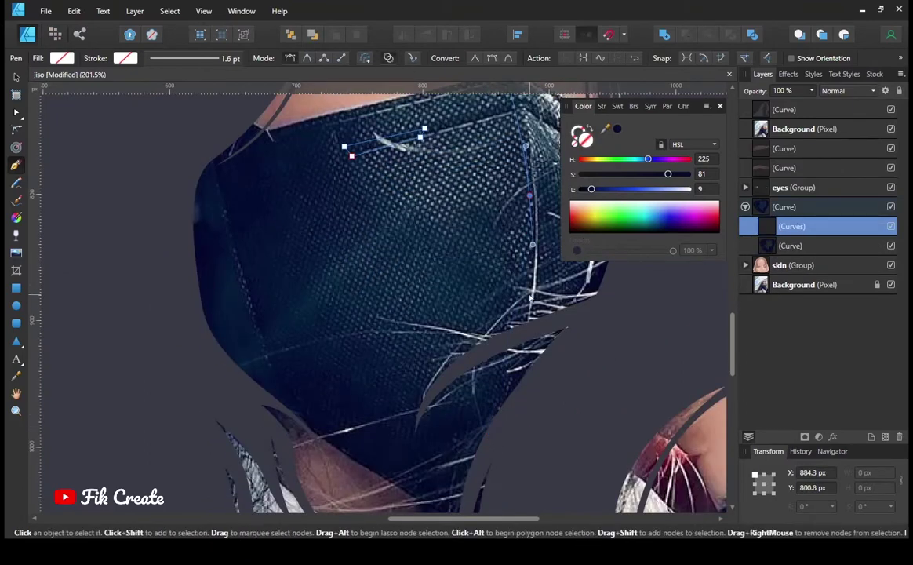
scroll(550, 276, up, 2)
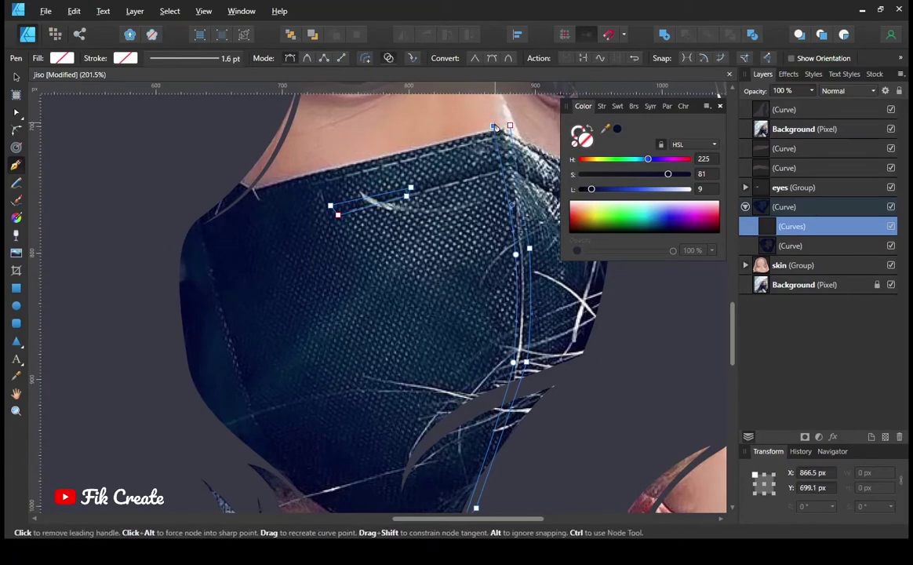
click(891, 129)
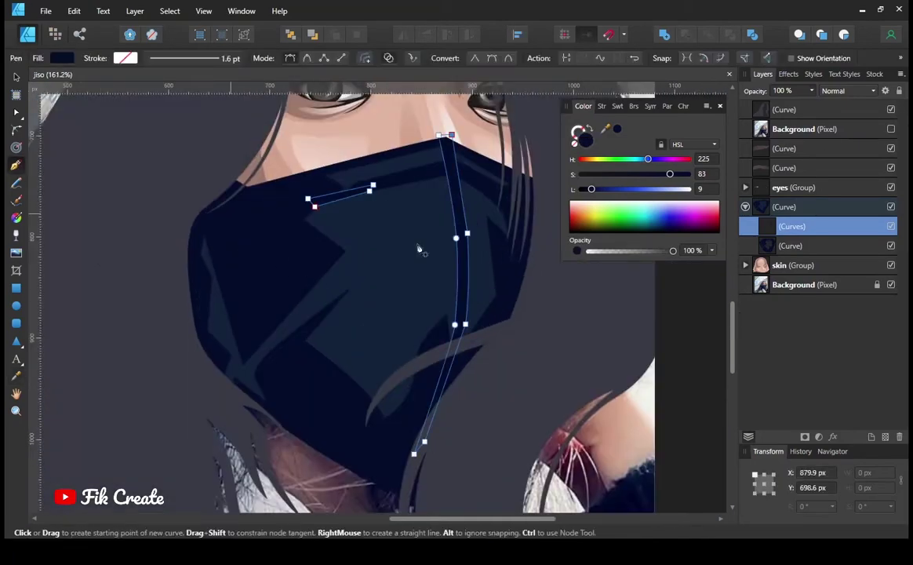
click(891, 129)
key(ctrl+minus)
click(773, 245)
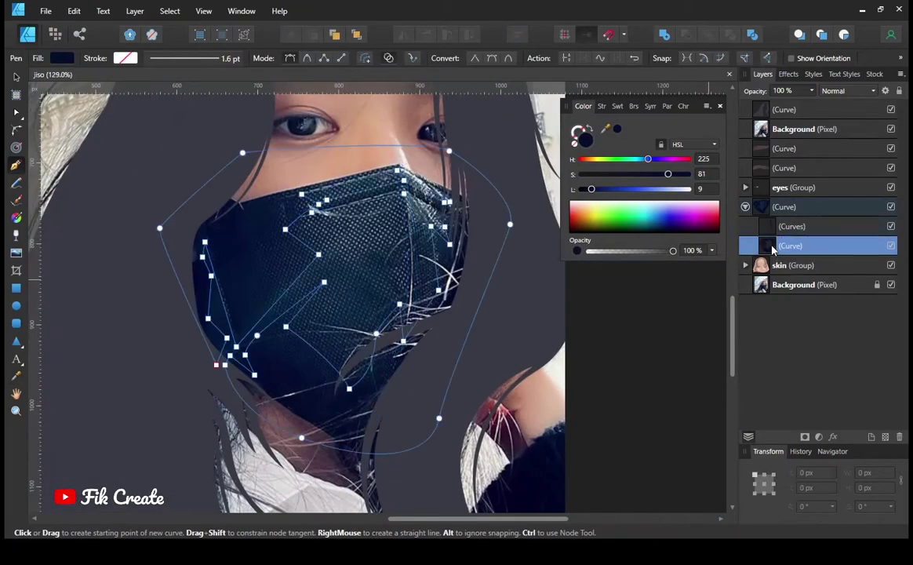
key(ctrl+plus)
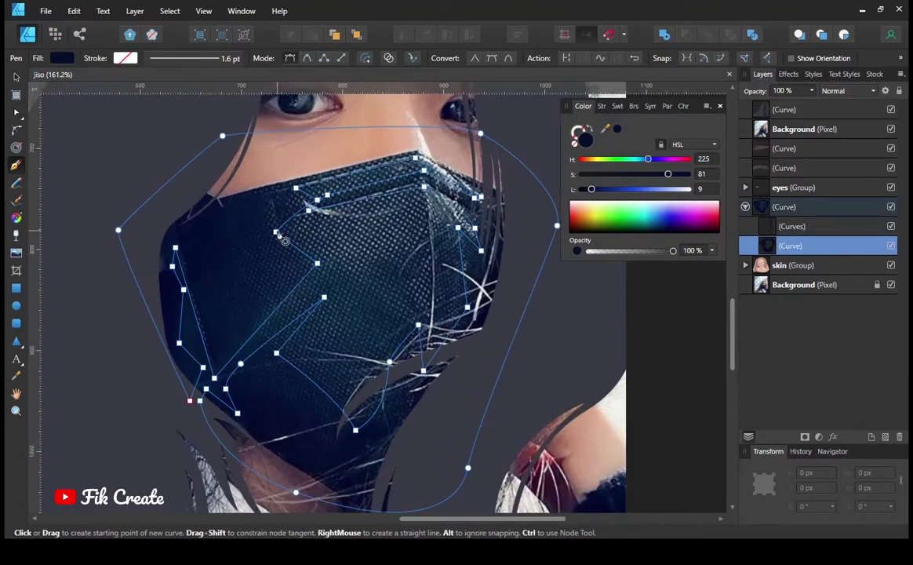
Step: Draw curved highlight shapes along the mask's lower fold, top fold and right side
click(266, 227)
drag(394, 207, 407, 248)
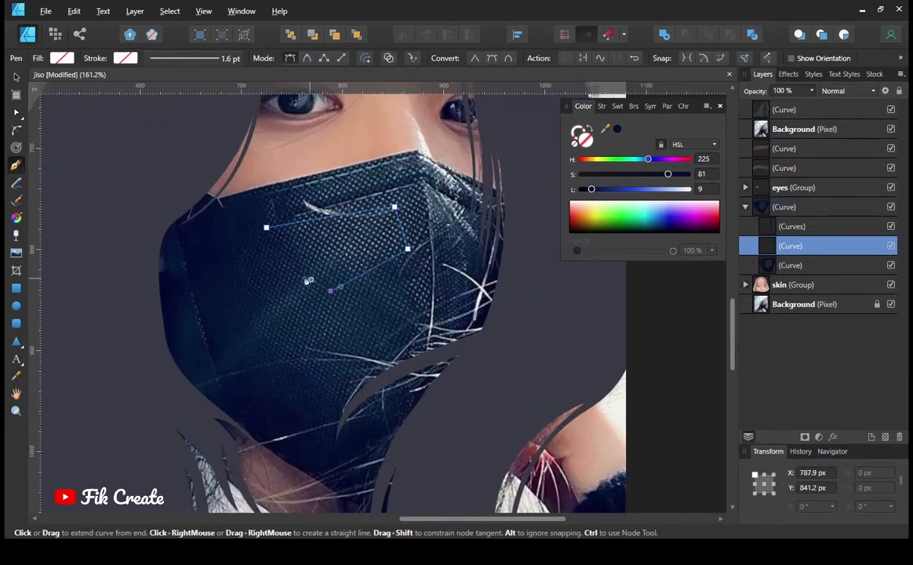
drag(308, 280, 310, 280)
click(266, 228)
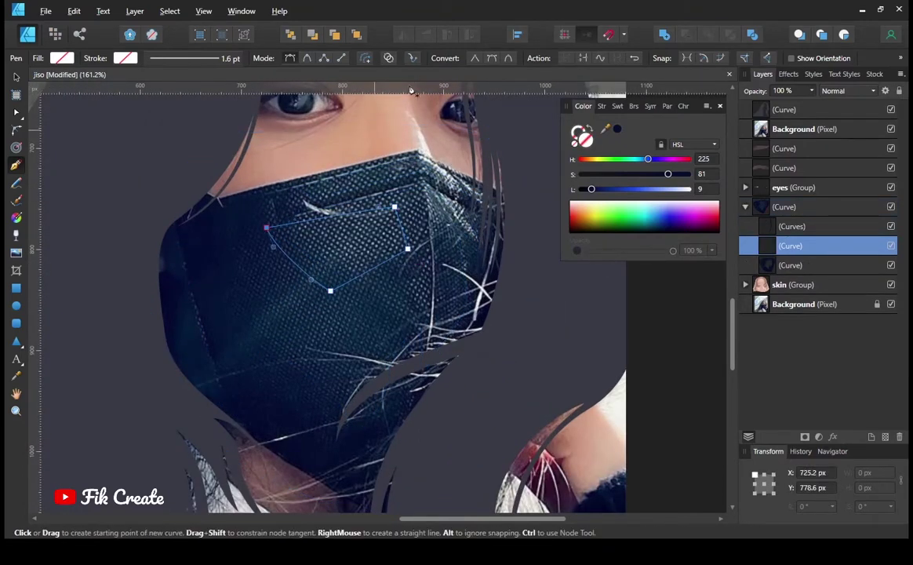
click(286, 200)
drag(400, 163, 414, 171)
click(454, 191)
drag(493, 195, 493, 206)
click(481, 247)
click(435, 194)
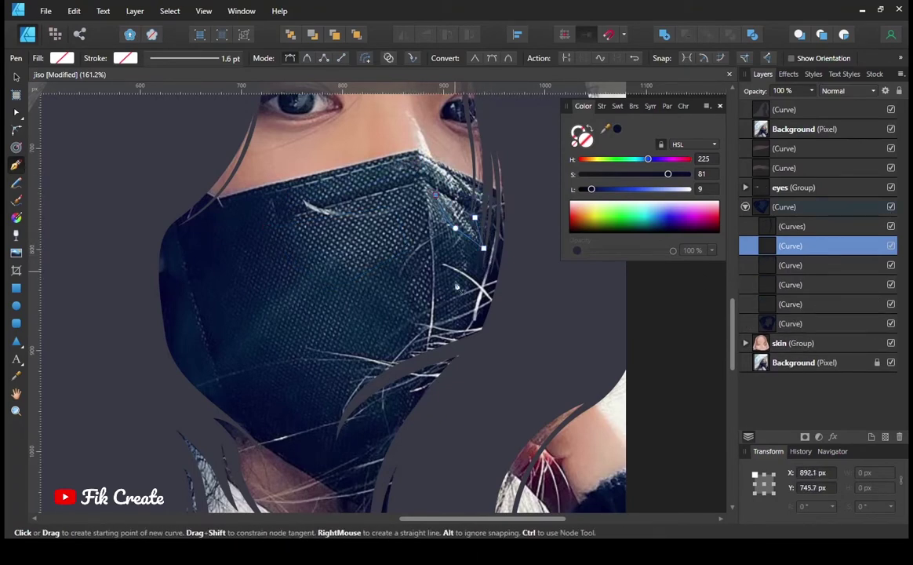
Step: Hide the reference photo and fill the four highlight shapes light grey-blue (H 214, S 15, L 47)
scroll(447, 348, down, 2)
click(890, 129)
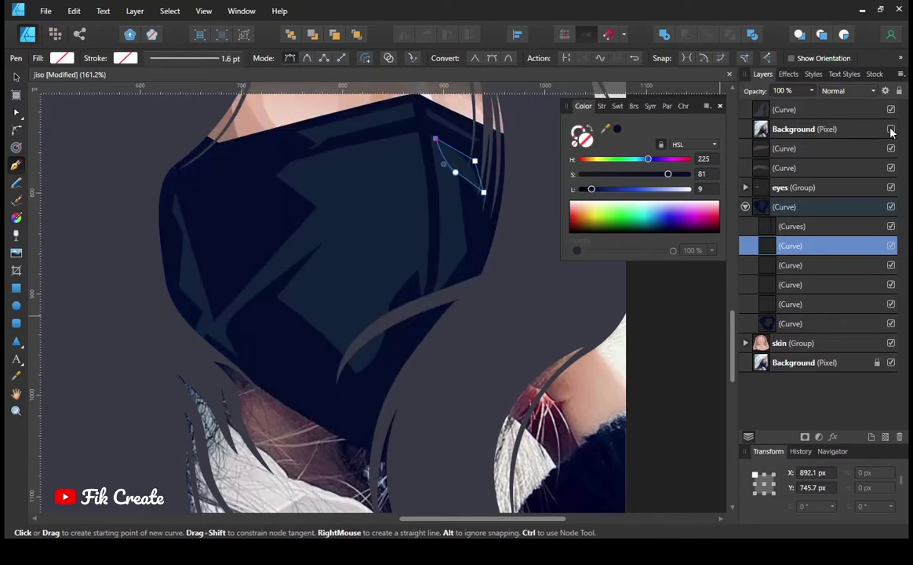
shift+click(824, 304)
key(i)
drag(639, 199, 764, 312)
click(427, 110)
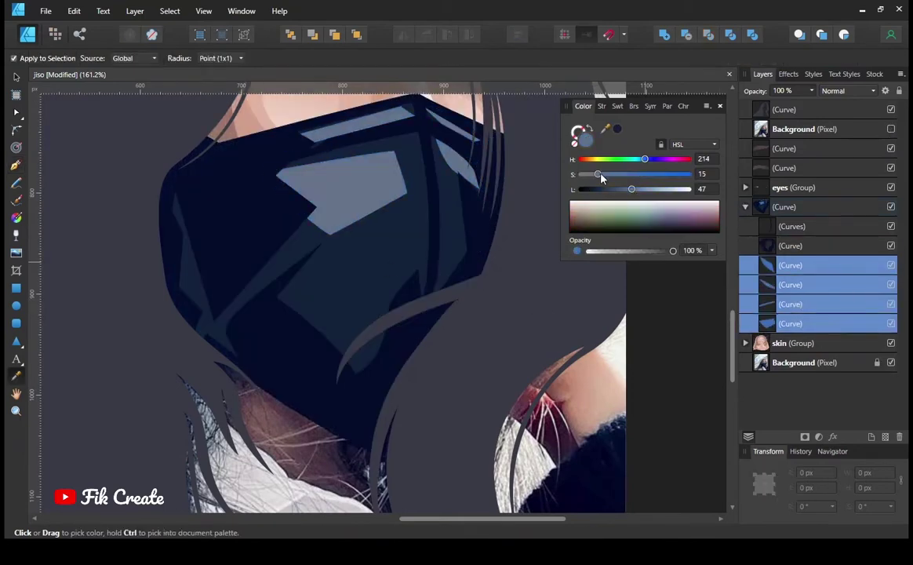
Step: Fade the lower highlight and the thin strip highlight with transparency gradients
scroll(314, 253, down, 3)
scroll(314, 253, down, 2)
key(y)
scroll(314, 254, up, 5)
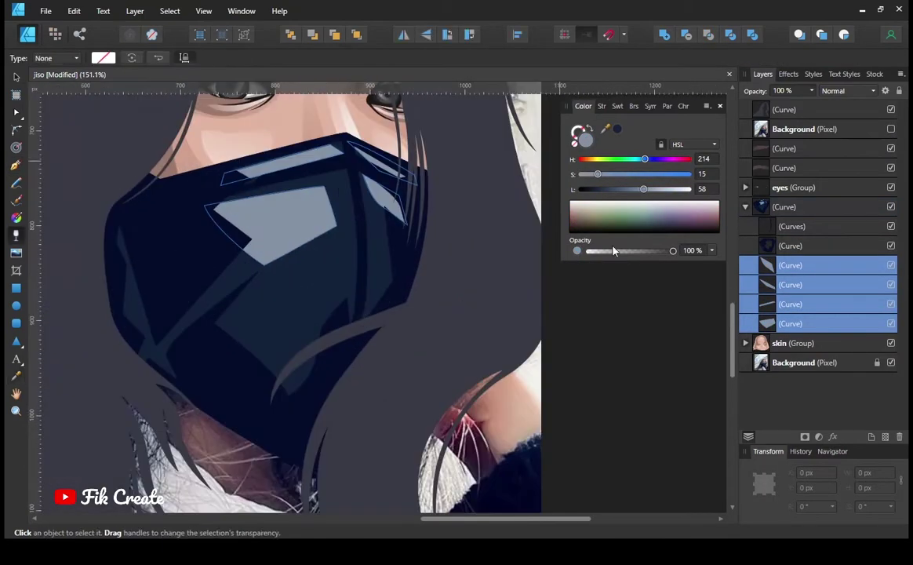
click(255, 224)
mouse_move(214, 220)
mouse_down()
mouse_move(408, 214)
mouse_move(444, 228)
mouse_up()
click(323, 148)
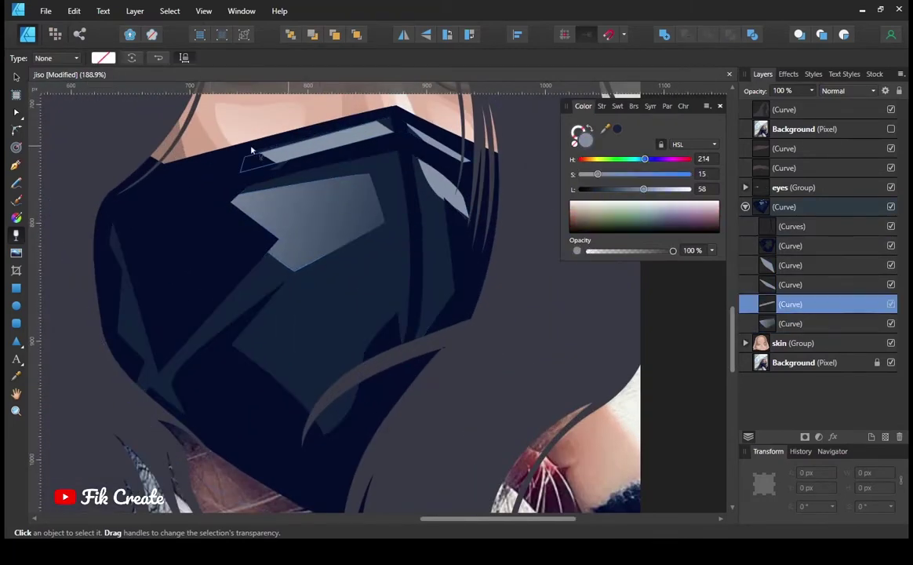
drag(378, 118, 224, 160)
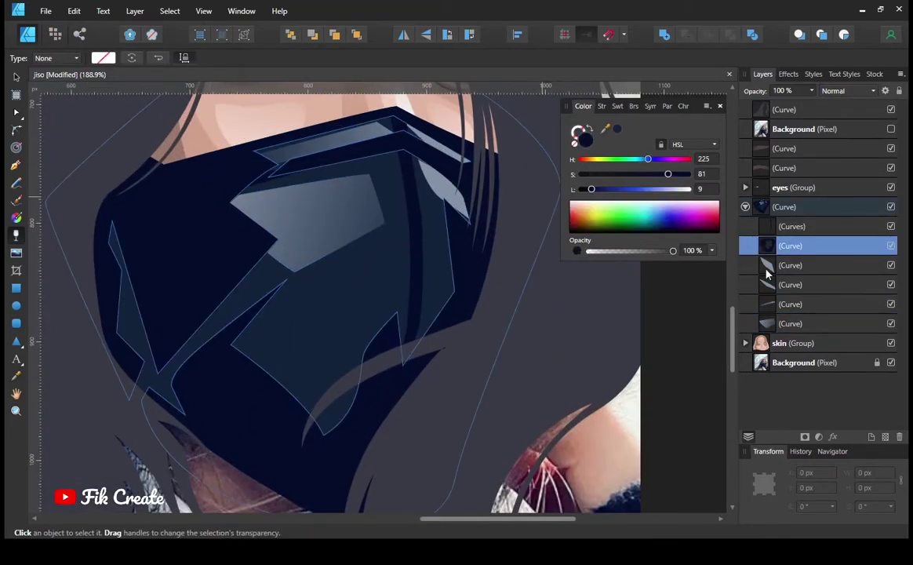
Step: Fade the remaining highlight strips and the large highlight to transparent, then hide the top reference photo
drag(367, 102, 540, 174)
scroll(475, 186, down, 4)
scroll(474, 187, up, 4)
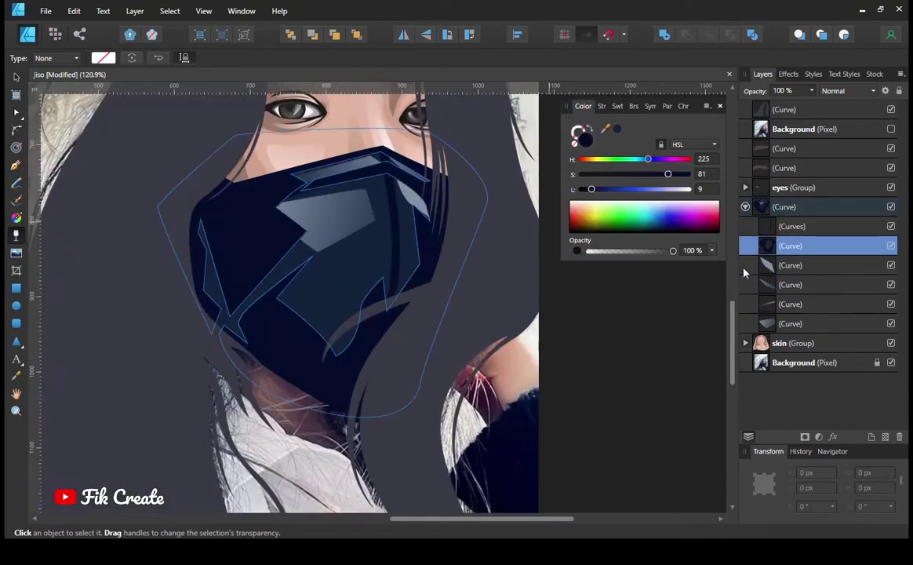
drag(377, 158, 534, 262)
scroll(428, 227, left, 3)
drag(356, 201, 503, 179)
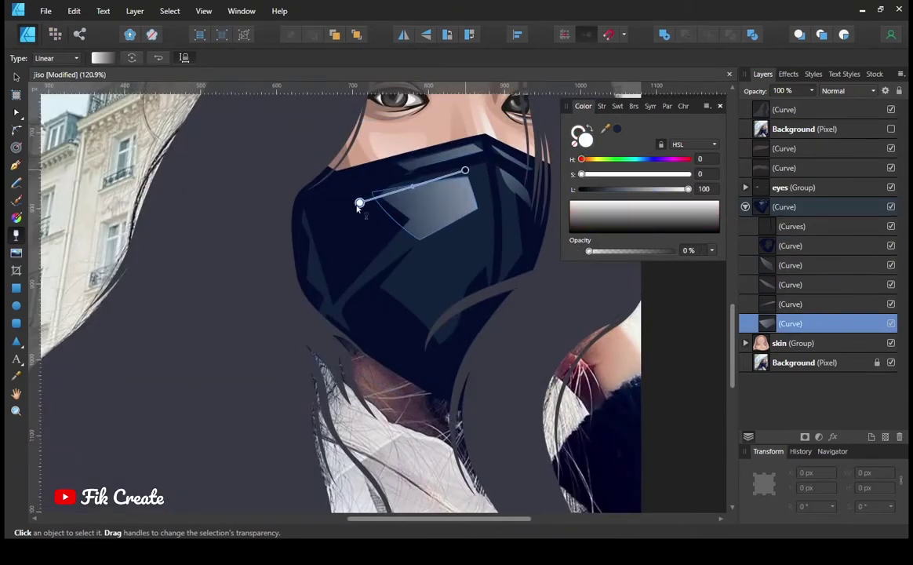
scroll(479, 199, down, 3)
scroll(450, 229, up, 3)
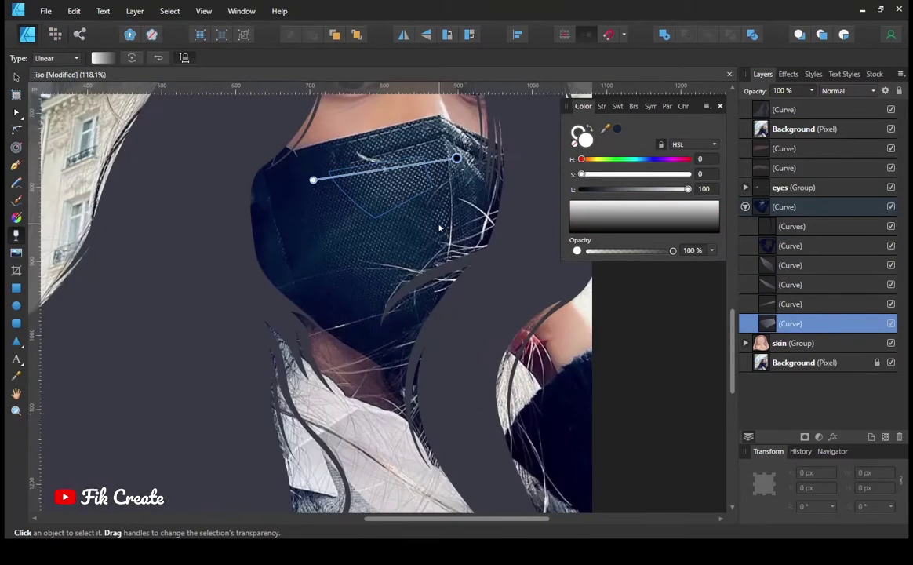
click(890, 129)
scroll(427, 219, down, 4)
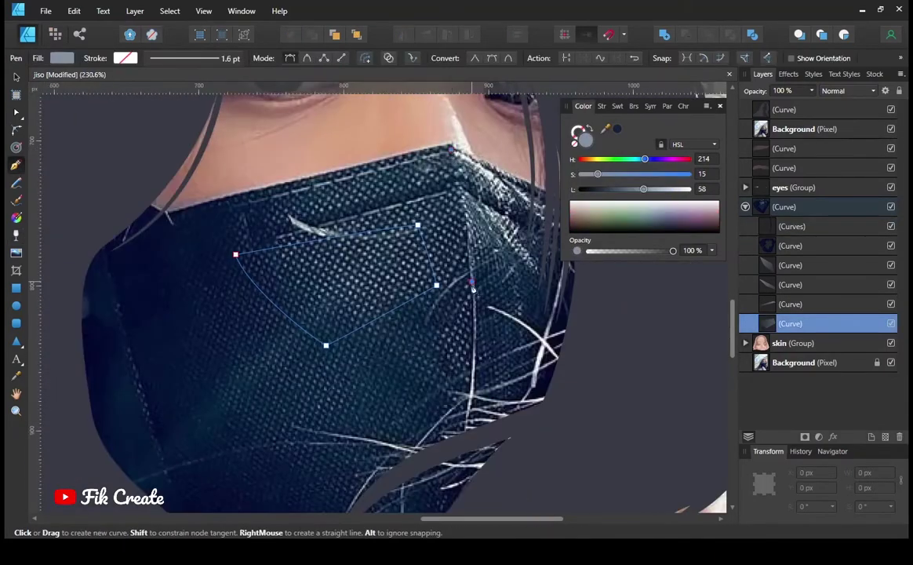
Step: Draw a seam shape along the mask's centre fold, colour it with a sampled mask tone, and move it to the top of the mask group
click(473, 444)
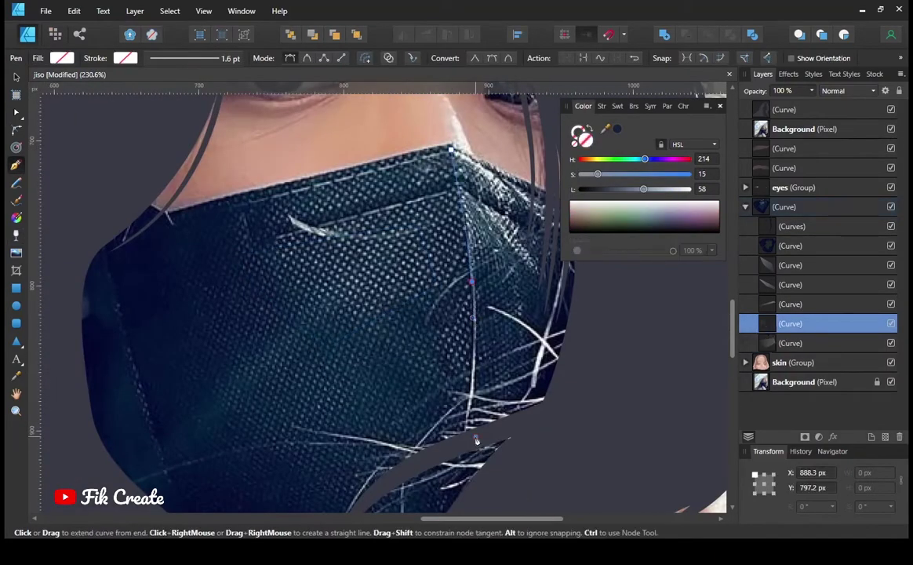
click(890, 128)
key(i)
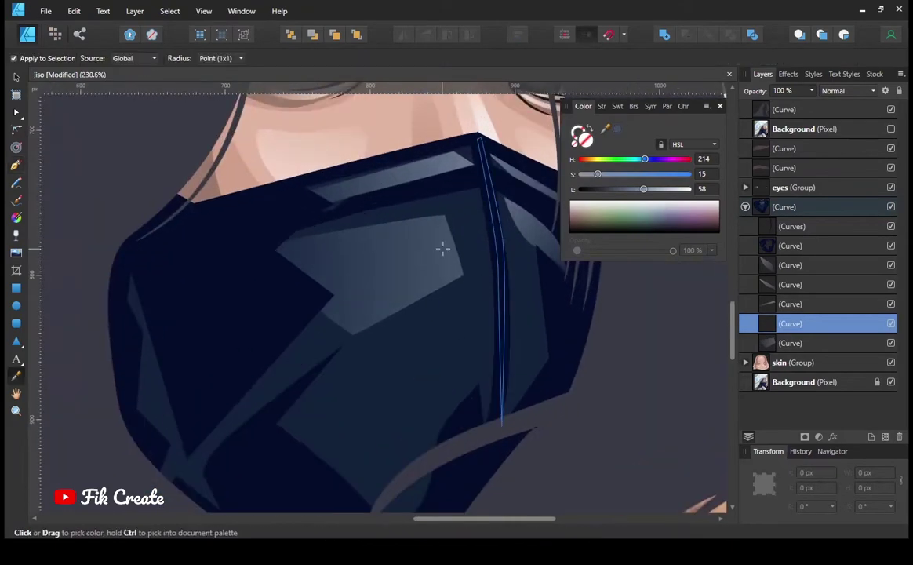
click(442, 247)
drag(759, 227, 759, 217)
key(y)
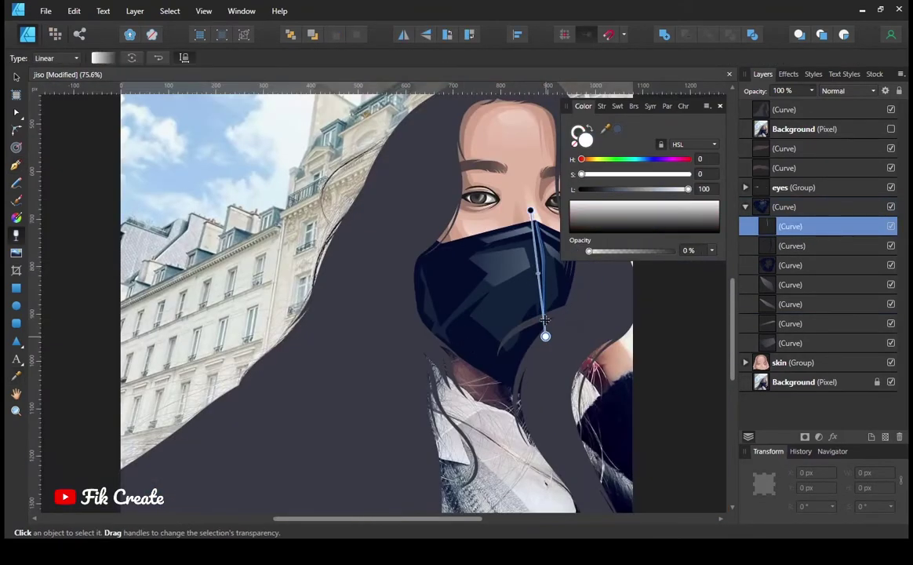
click(503, 336)
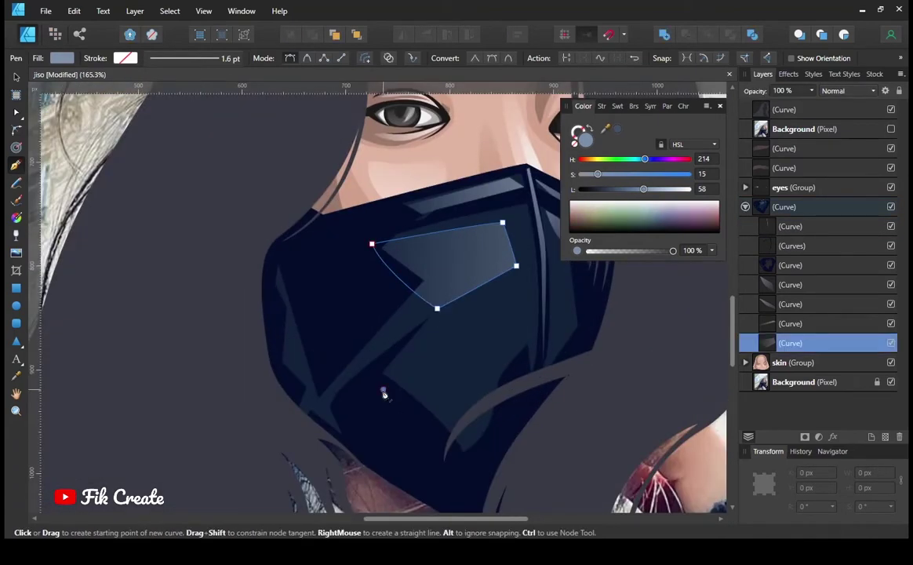
Step: Draw a lower mask facet and fade it corner to corner with a linear transparency gradient
click(377, 382)
click(481, 320)
click(378, 381)
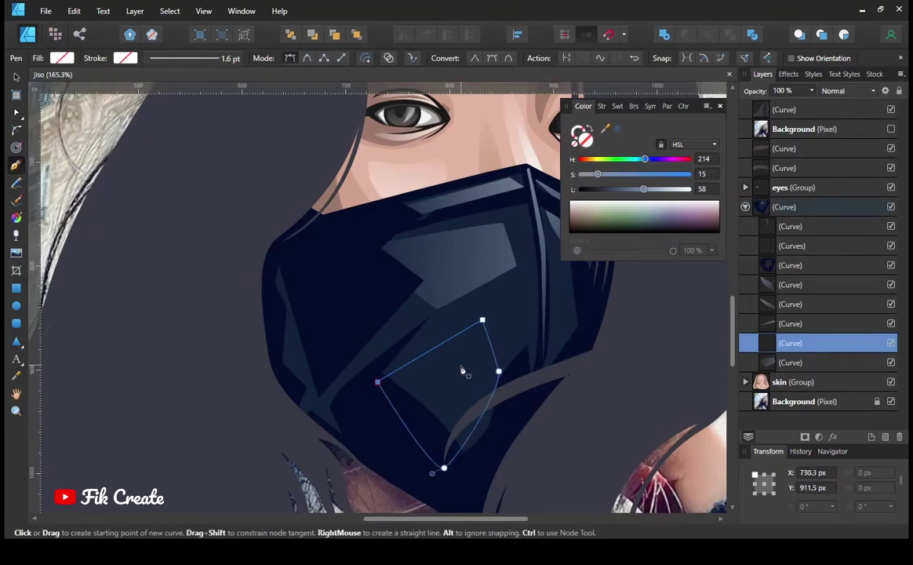
key(y)
drag(402, 469, 529, 301)
scroll(222, 444, down, 3)
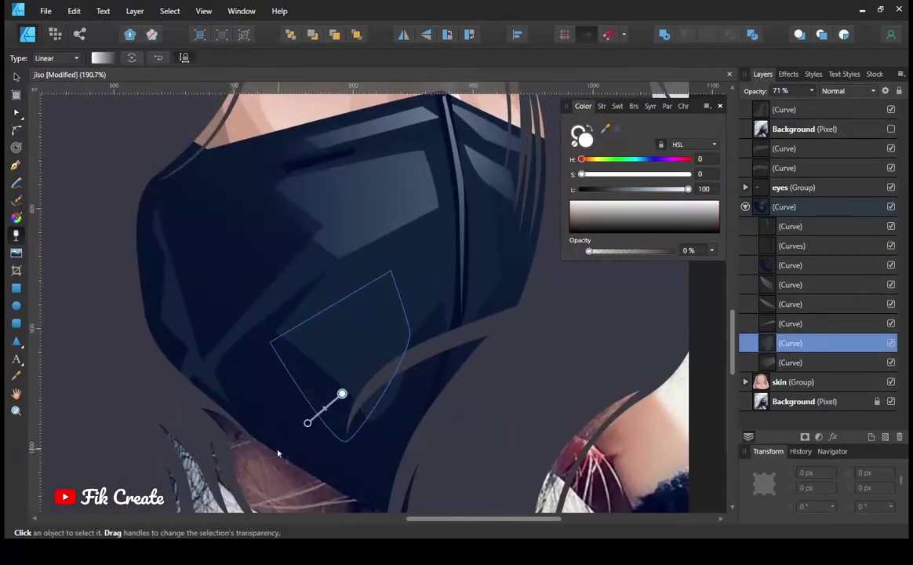
drag(310, 434, 398, 289)
key(p)
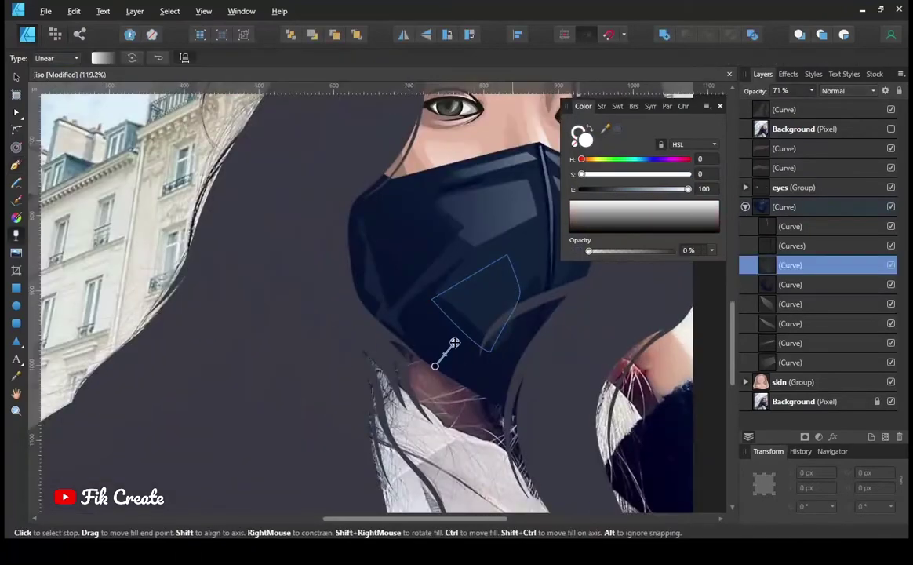
Step: Redraw the transparency fades on existing mask facets, stretching one highlight's fade toward the upper edge
drag(455, 343, 542, 249)
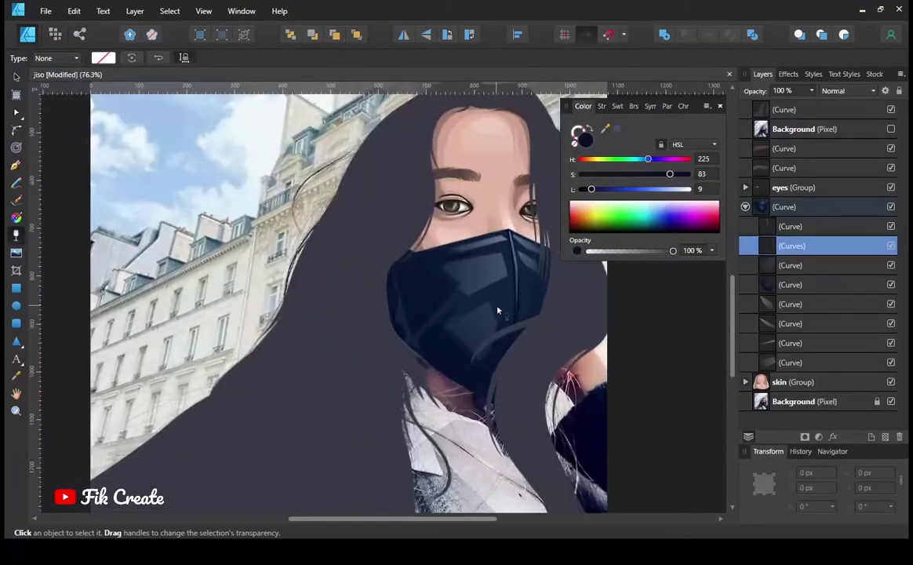
click(790, 265)
click(798, 92)
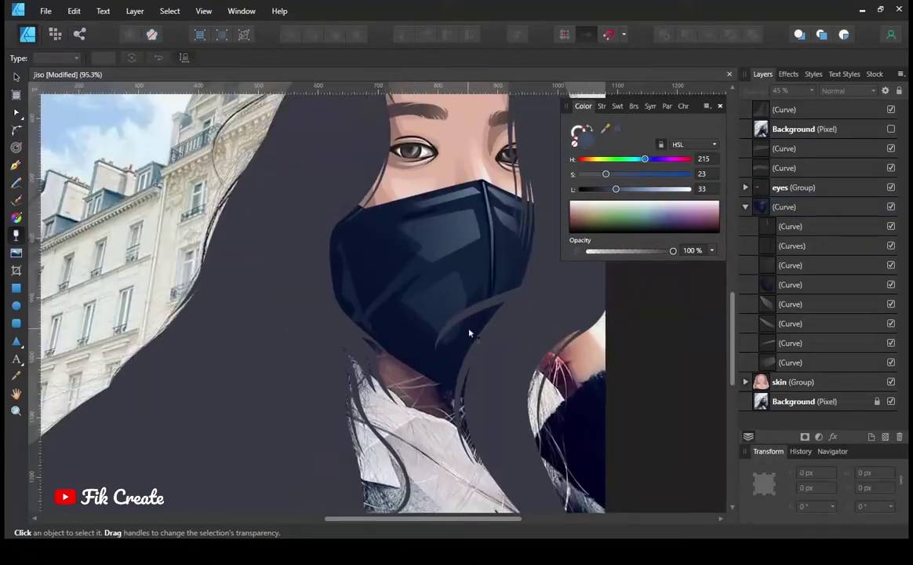
scroll(426, 297, up, 3)
scroll(455, 199, up, 3)
drag(438, 137, 411, 126)
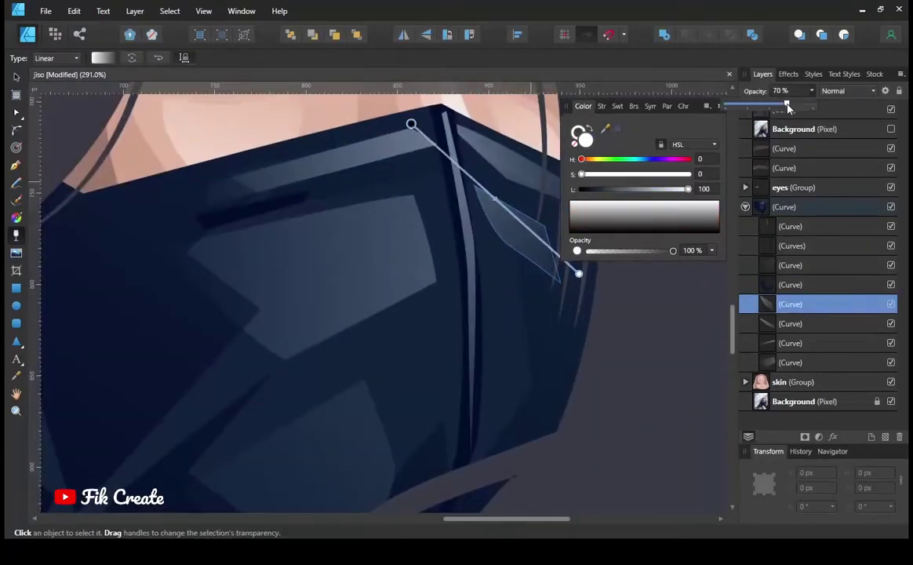
click(790, 284)
Step: Draw a curved highlight strip along the mask's upper-right fold
key(p)
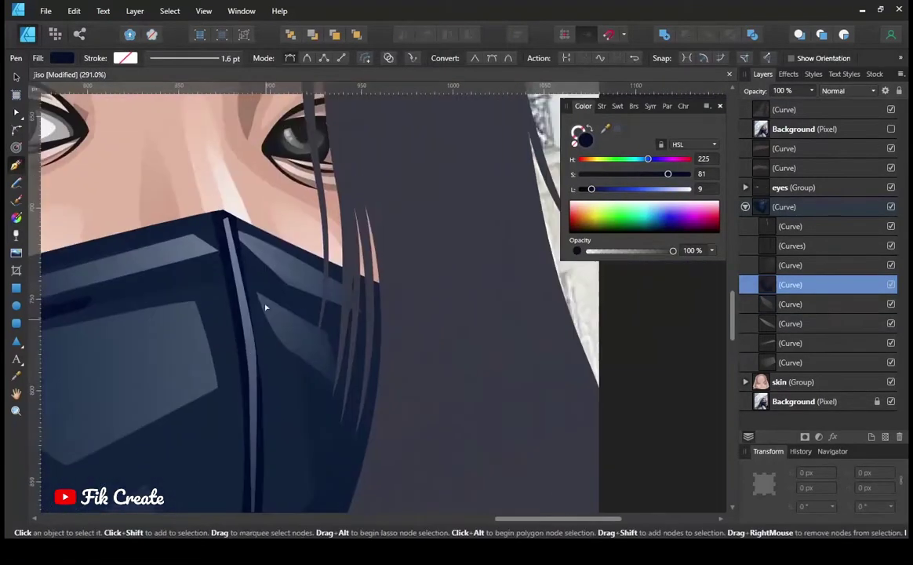
scroll(265, 308, up, 2)
click(770, 323)
click(226, 233)
drag(329, 284, 341, 310)
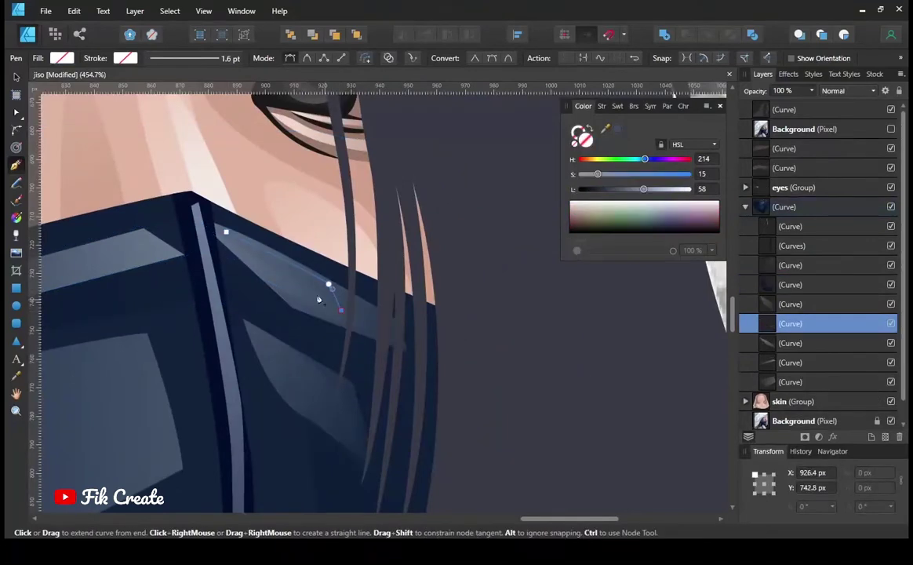
click(227, 236)
Step: Raise the new strip to the top of the mask group and fade it with a linear transparency gradient
key(i)
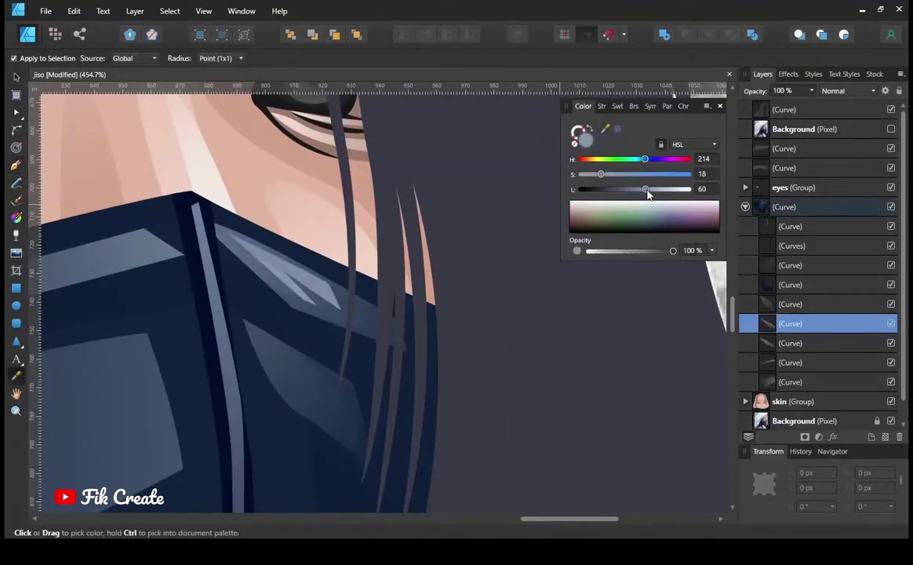
key(ctrl+bracketright)
key(ctrl+bracketright)
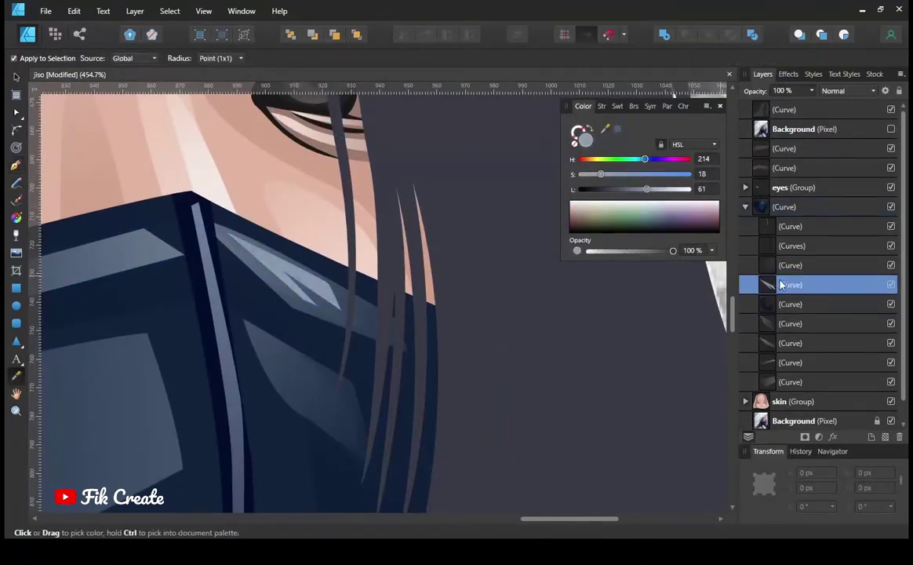
key(ctrl+bracketright)
key(ctrl+bracketright)
key(ctrl+bracketright)
scroll(375, 273, down, 2)
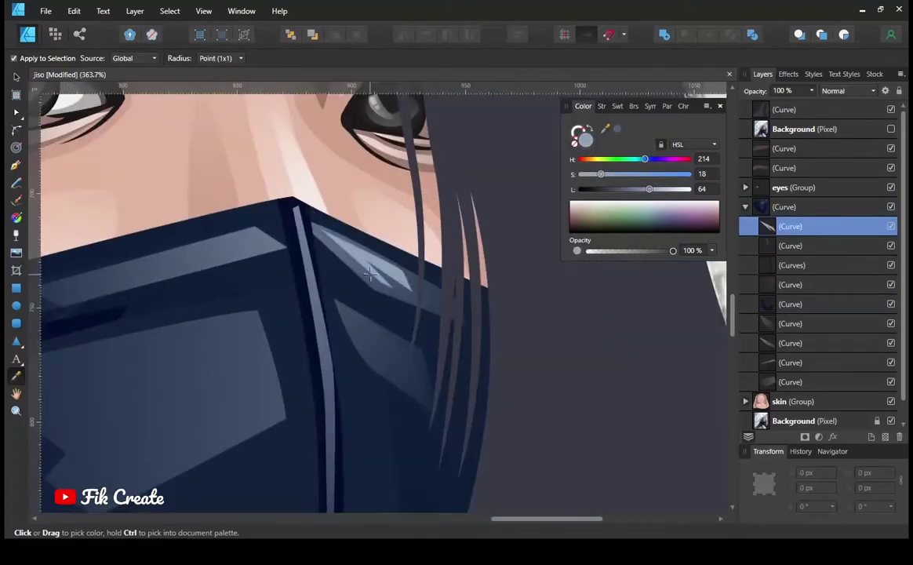
key(y)
drag(338, 229, 432, 290)
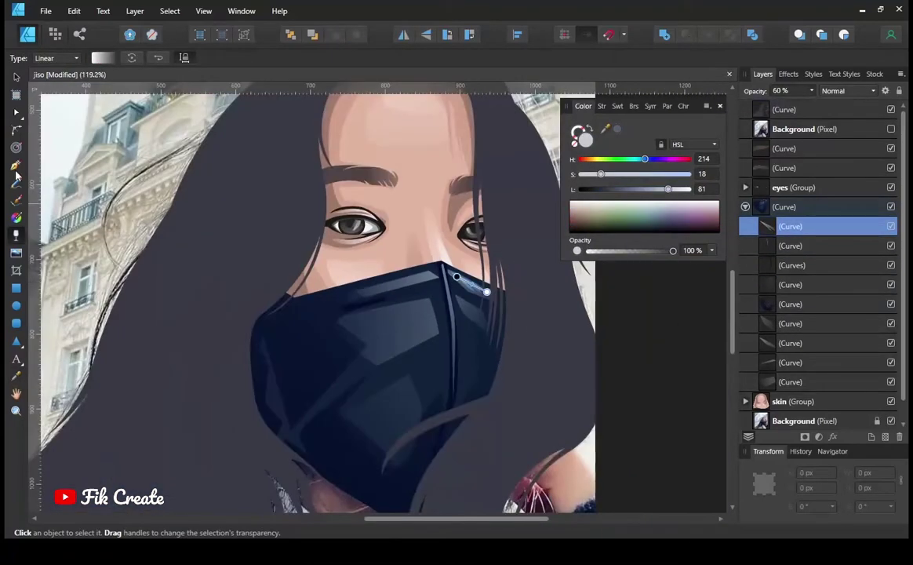
click(16, 165)
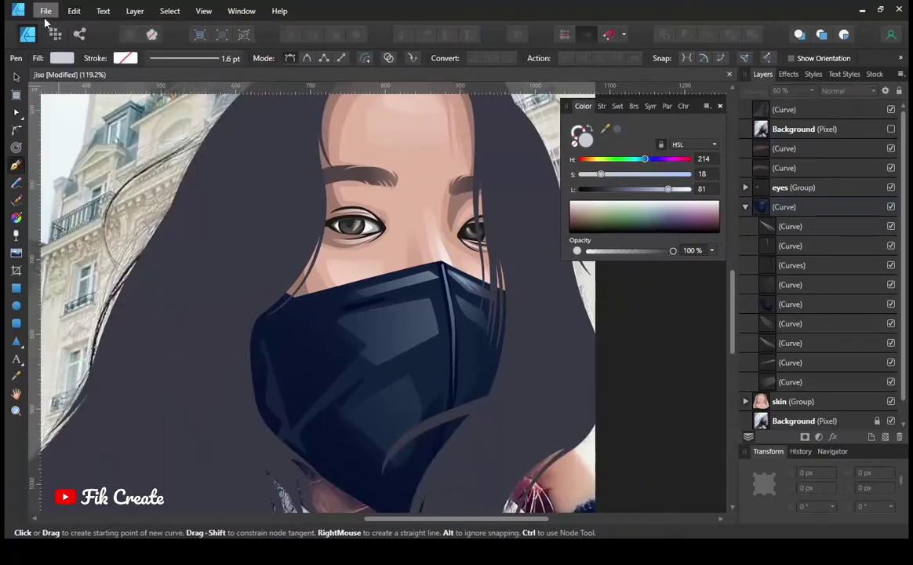
Step: Save the portrait file
click(46, 11)
click(51, 112)
scroll(302, 274, down, 3)
scroll(247, 339, down, 2)
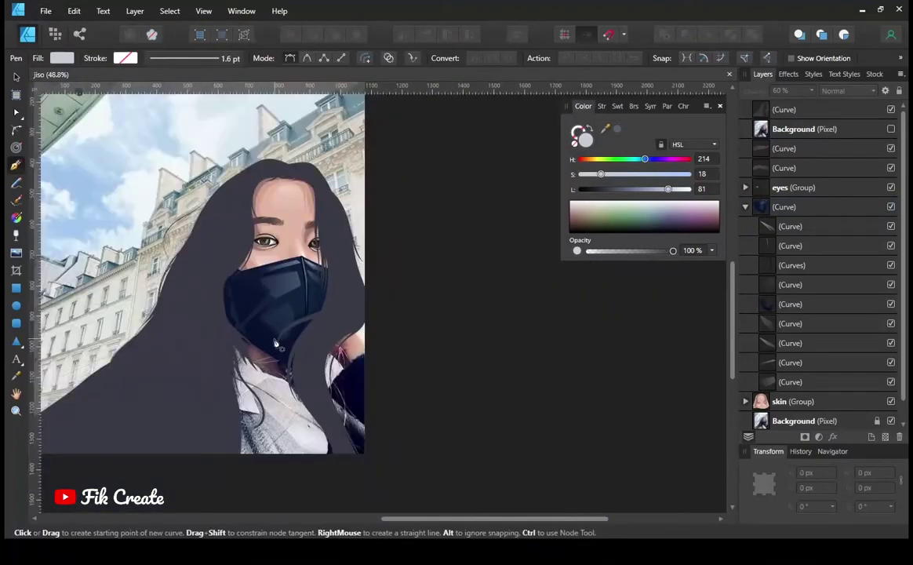
scroll(314, 388, up, 2)
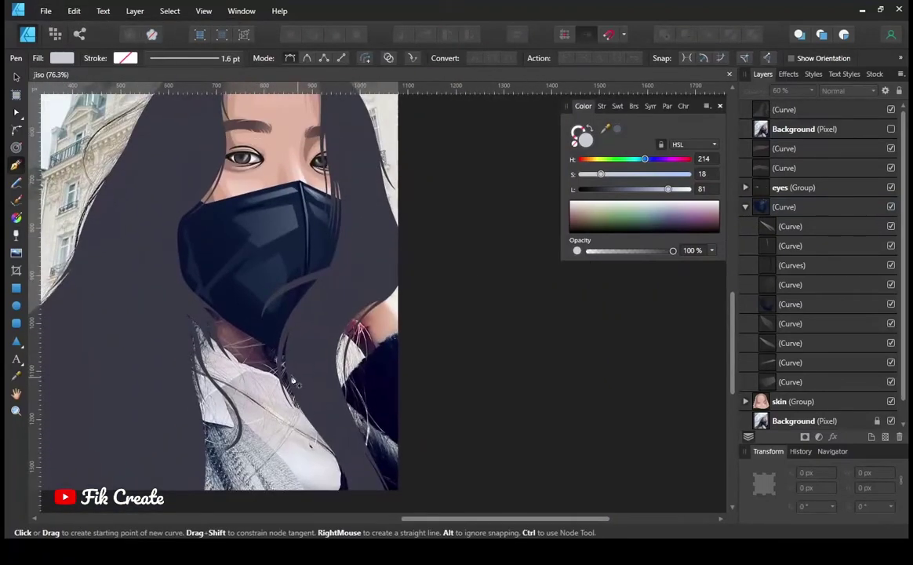
scroll(261, 383, down, 2)
Step: Start a new shape below the skin group, tracing the collar edge
ctrl+click(159, 241)
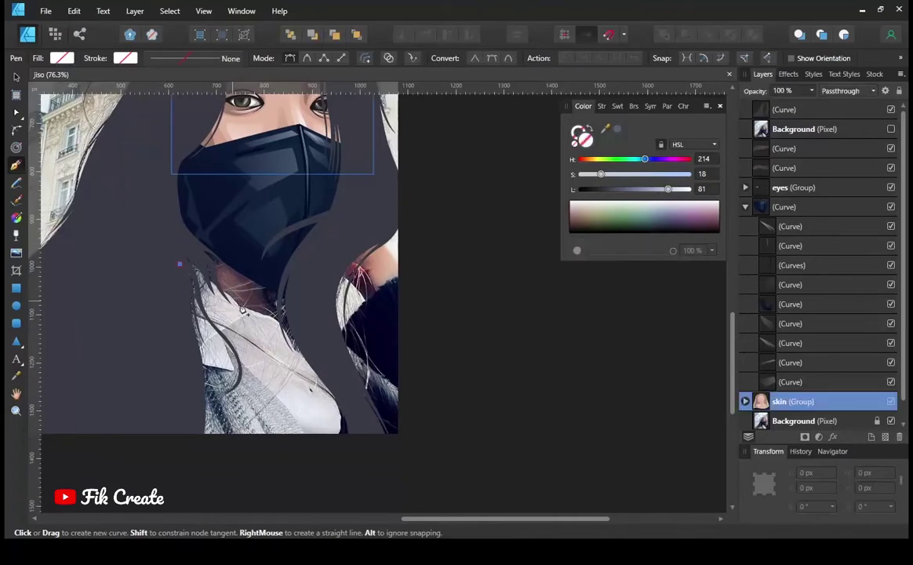
click(246, 320)
scroll(251, 324, up, 2)
scroll(266, 332, up, 3)
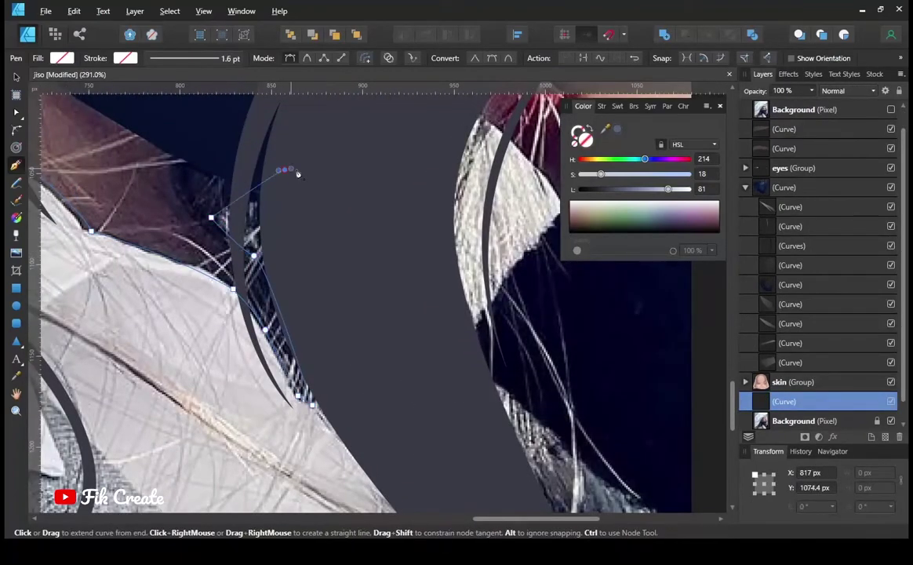
scroll(300, 173, up, 3)
scroll(299, 173, right, 3)
click(172, 306)
click(321, 210)
Step: Trace around the rest of the shirt outline and close the shape
scroll(482, 414, down, 2)
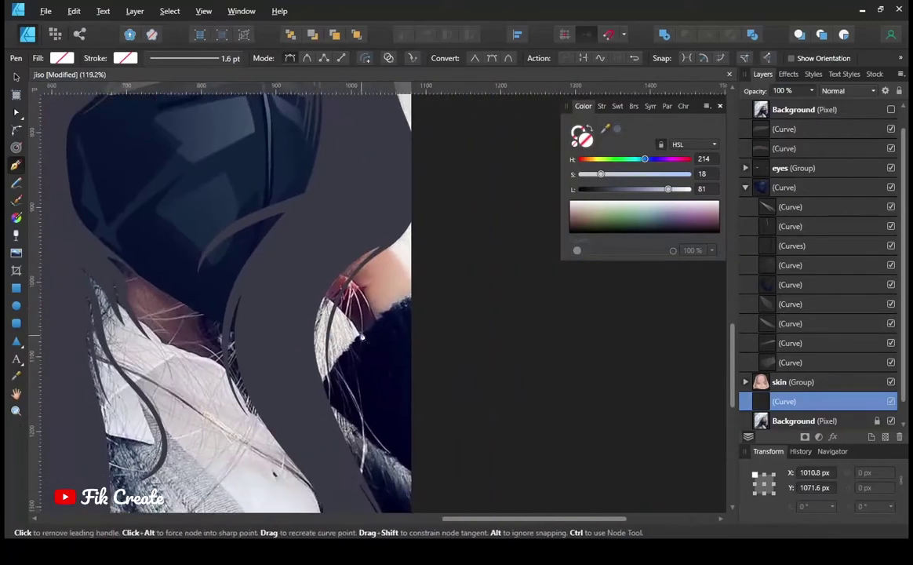
scroll(439, 298, down, 3)
click(434, 142)
click(441, 397)
click(274, 426)
click(85, 413)
click(58, 106)
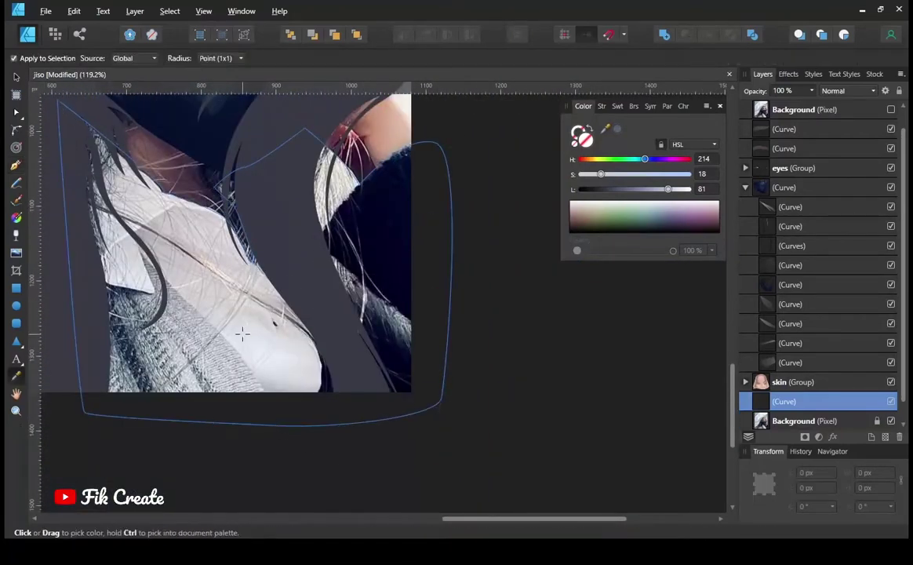
Step: Draw a shirt-front shape filled pale grey (H 222, S 11, L 76), hiding the outer outline
scroll(185, 210, left, 2)
scroll(184, 211, down, 1)
scroll(186, 211, up, 1)
scroll(186, 210, left, 1)
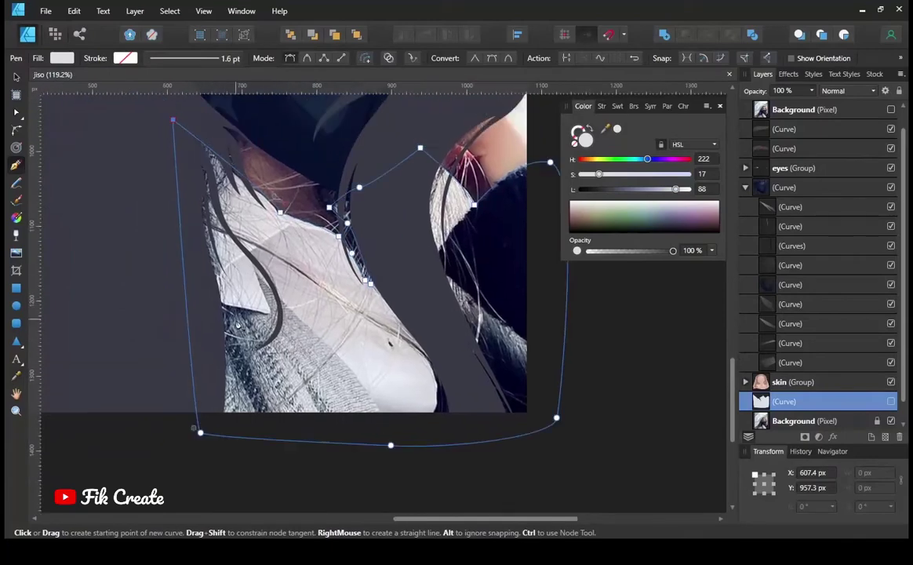
scroll(256, 274, down, 2)
click(222, 364)
drag(394, 354, 425, 336)
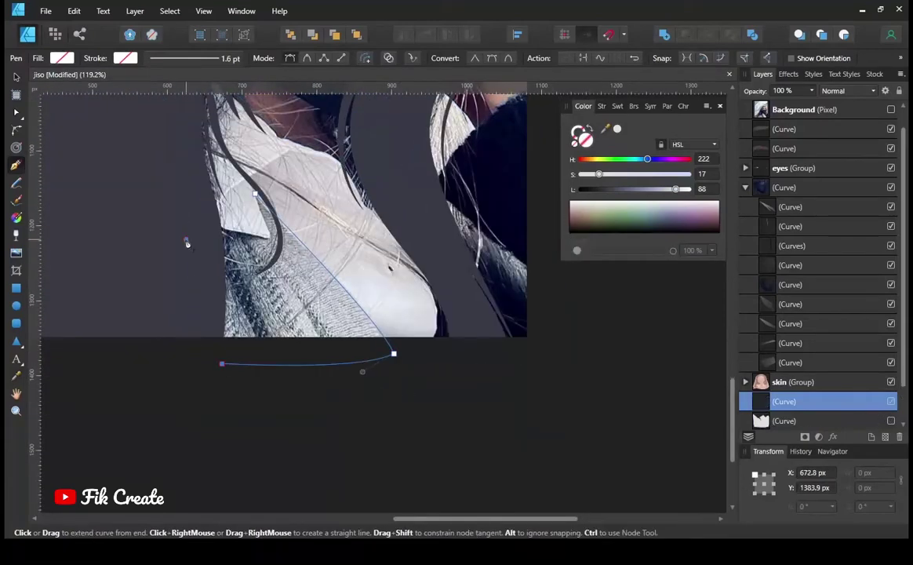
key(i)
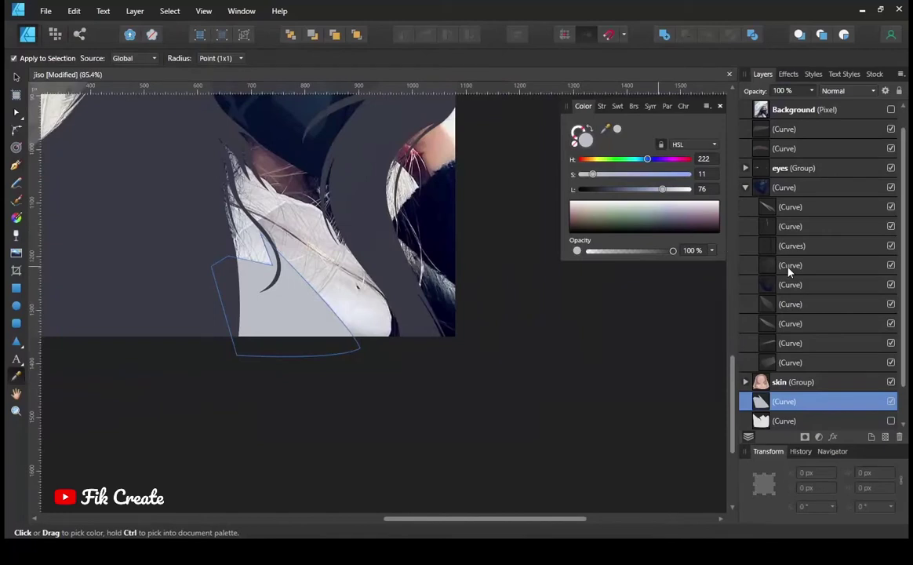
scroll(790, 270, down, 1)
click(892, 382)
ctrl+scroll(444, 236, up, 2)
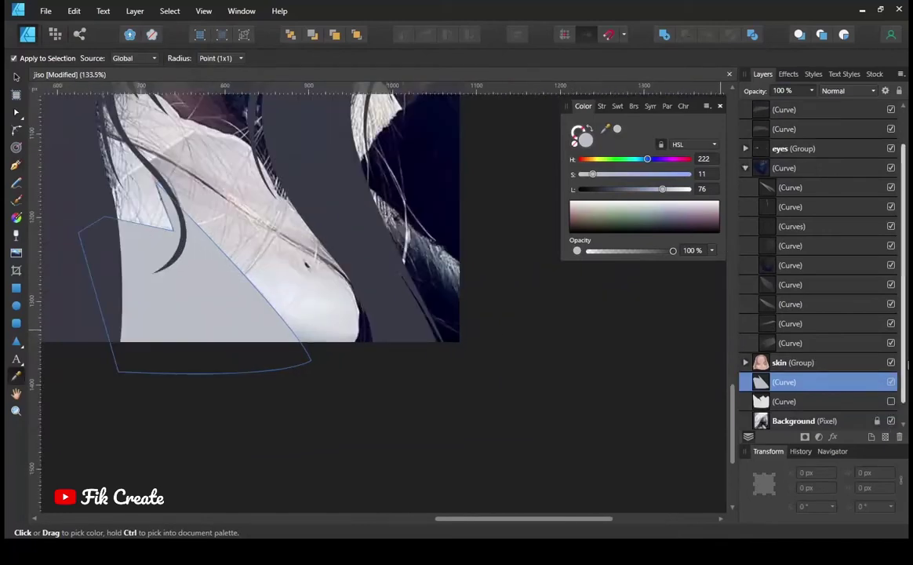
Step: Trace a stripe shadow shape across the shirt
click(15, 167)
click(236, 358)
click(254, 353)
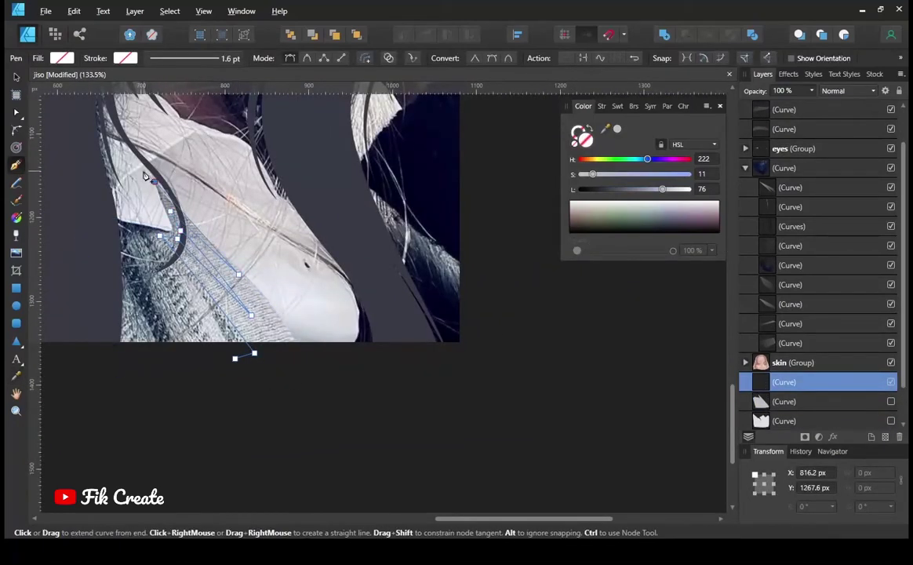
drag(129, 242, 142, 248)
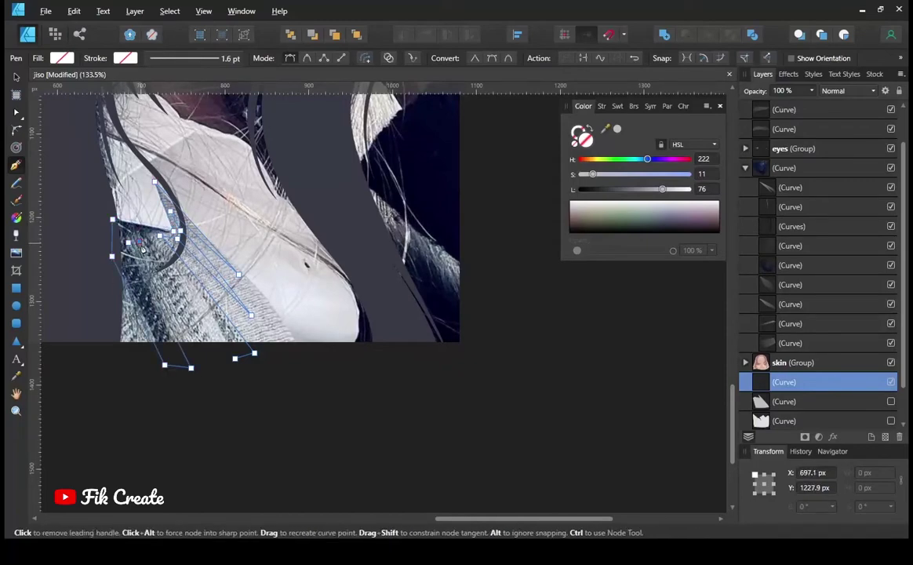
scroll(167, 255, up, 3)
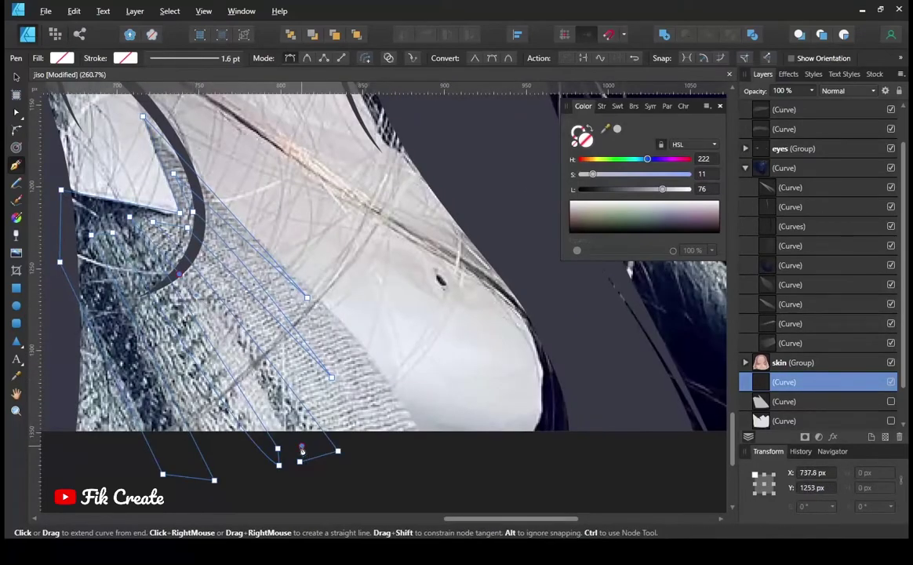
scroll(303, 453, down, 3)
key(i)
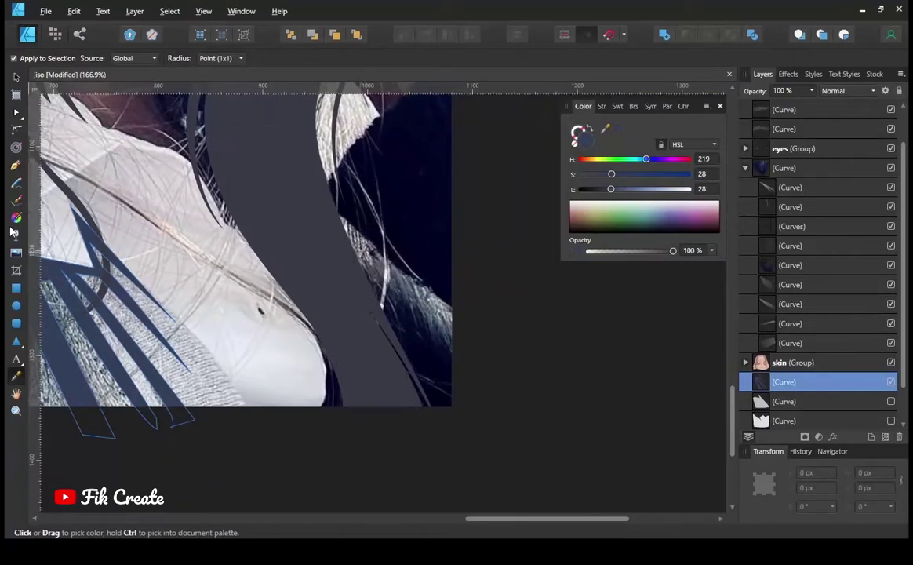
Step: Trace and close the hair shape over the right shoulder
key(p)
click(371, 398)
click(336, 204)
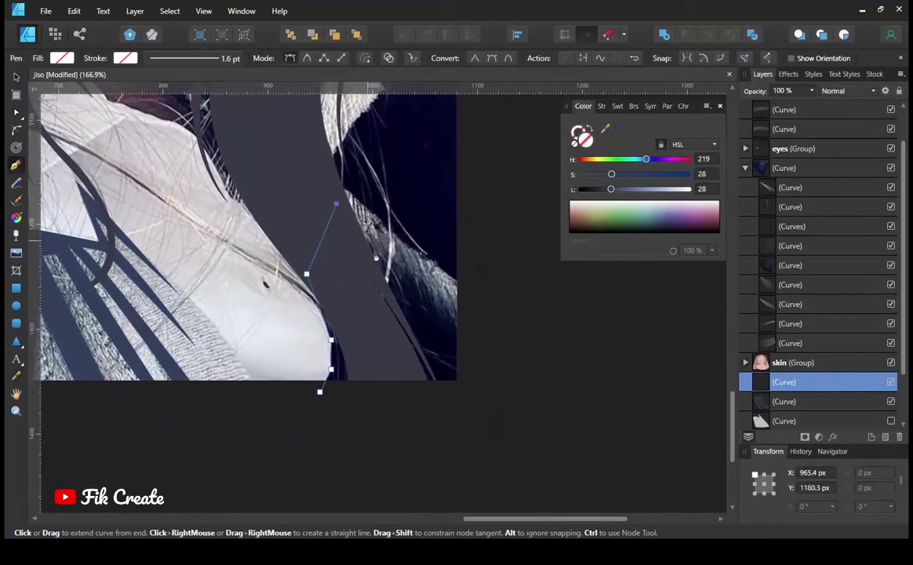
scroll(368, 247, up, 1)
click(394, 250)
drag(407, 298, 445, 316)
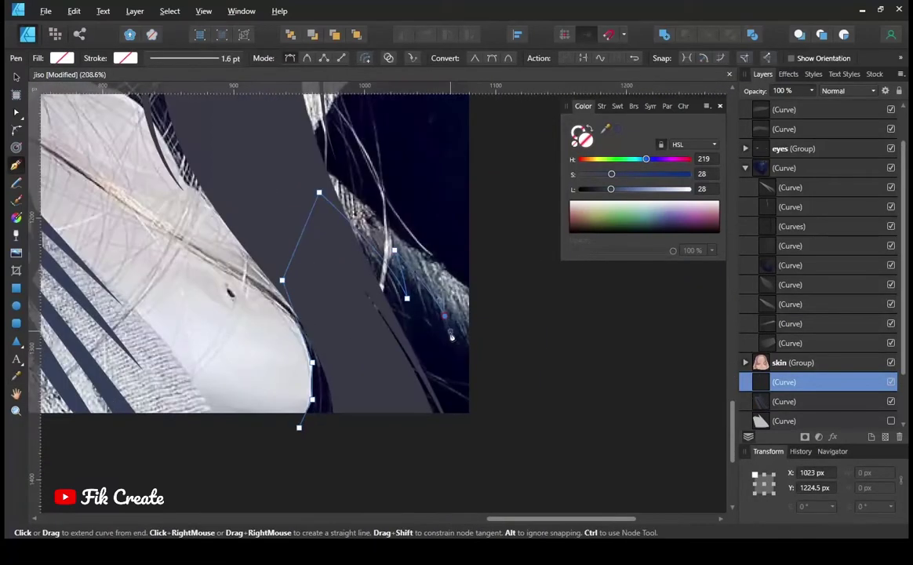
click(306, 144)
scroll(376, 188, up, 5)
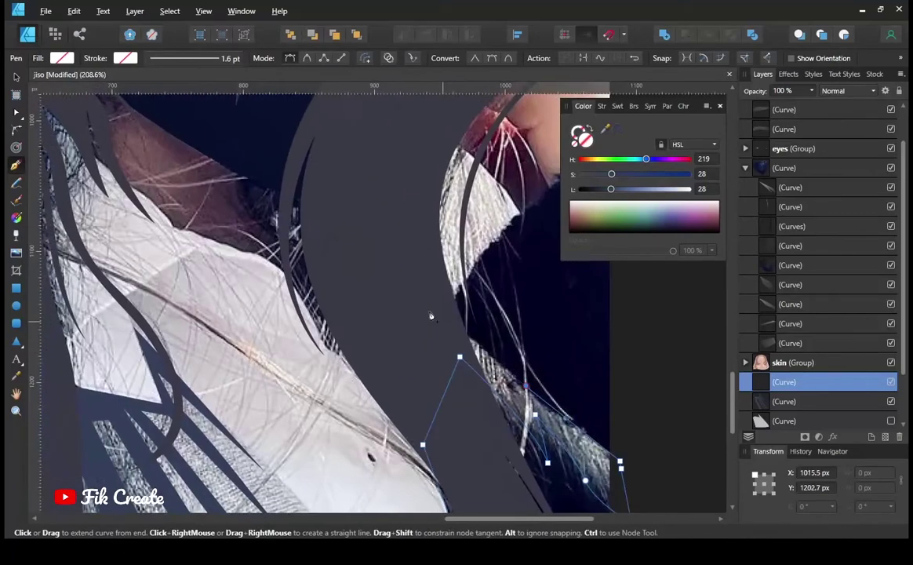
scroll(484, 206, down, 5)
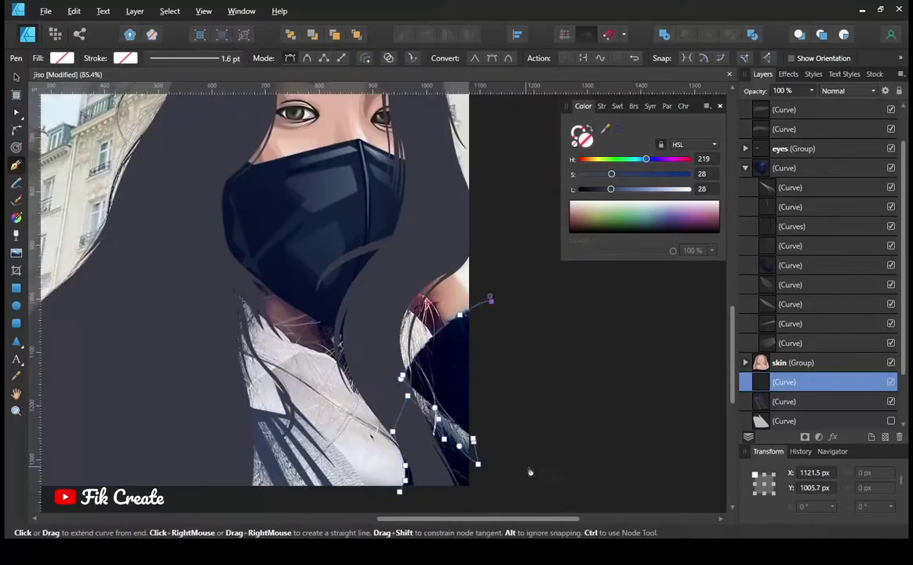
scroll(515, 465, down, 3)
drag(534, 422, 459, 475)
Step: Darken the shoulder hair shape to lightness 16
key(i)
drag(603, 191, 597, 189)
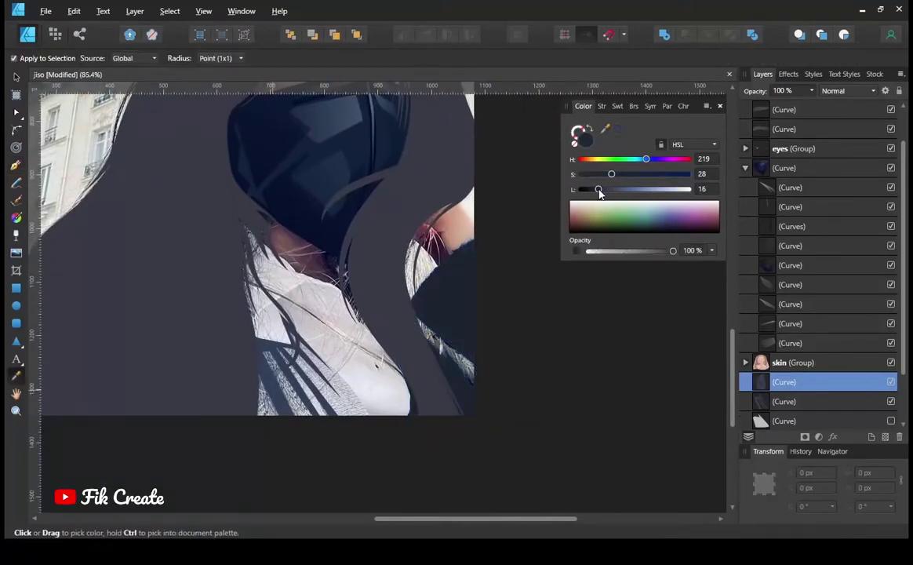
scroll(812, 382, down, 1)
scroll(812, 382, down, 1)
scroll(428, 377, down, 3)
scroll(427, 377, up, 3)
Step: Set the stripe shadows to lightness 66 and saturation 4
key(p)
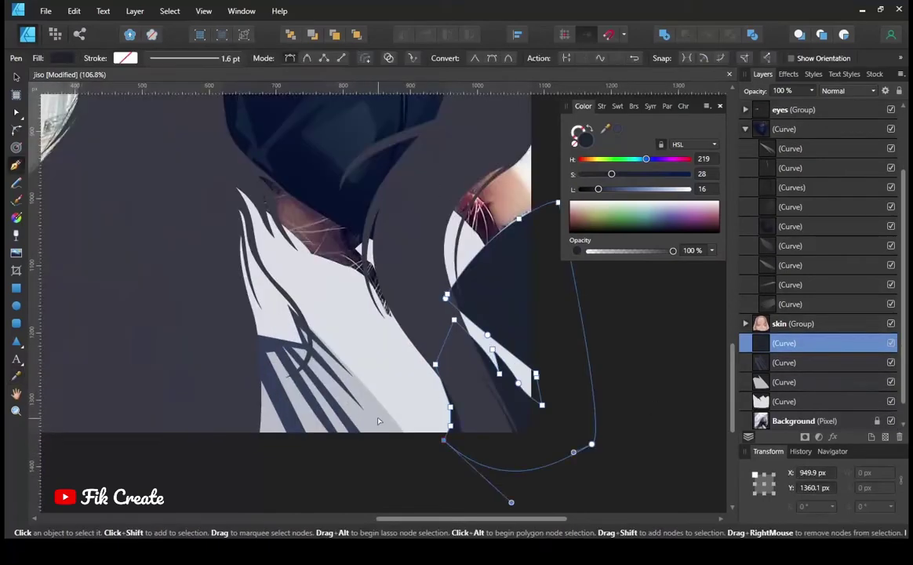
ctrl+click(314, 369)
drag(618, 189, 652, 189)
drag(592, 174, 584, 174)
scroll(382, 360, down, 3)
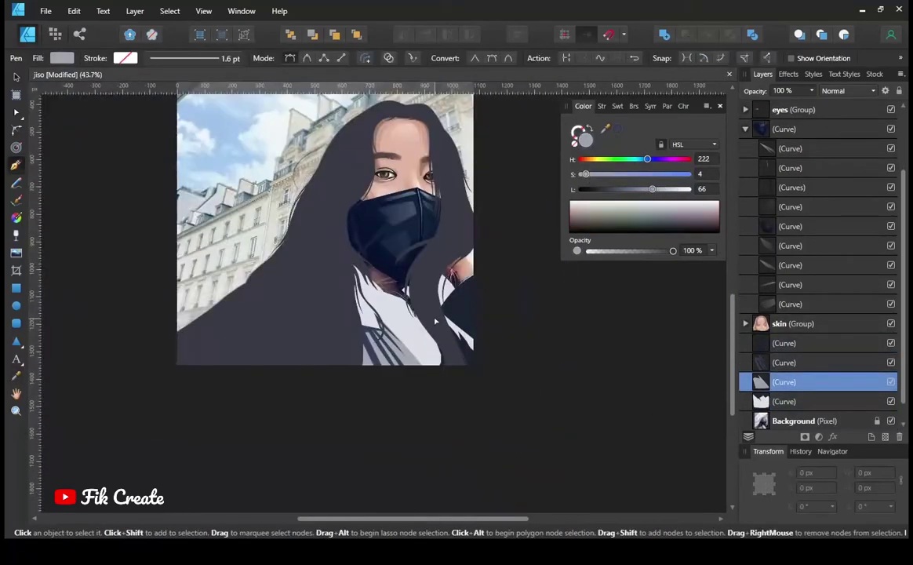
scroll(382, 360, up, 2)
scroll(382, 360, up, 2)
scroll(382, 360, up, 1)
Step: Draw the neck shape beneath the shirt, filled with sampled pink skin (H 18, S 53, L 76)
ctrl+click(382, 360)
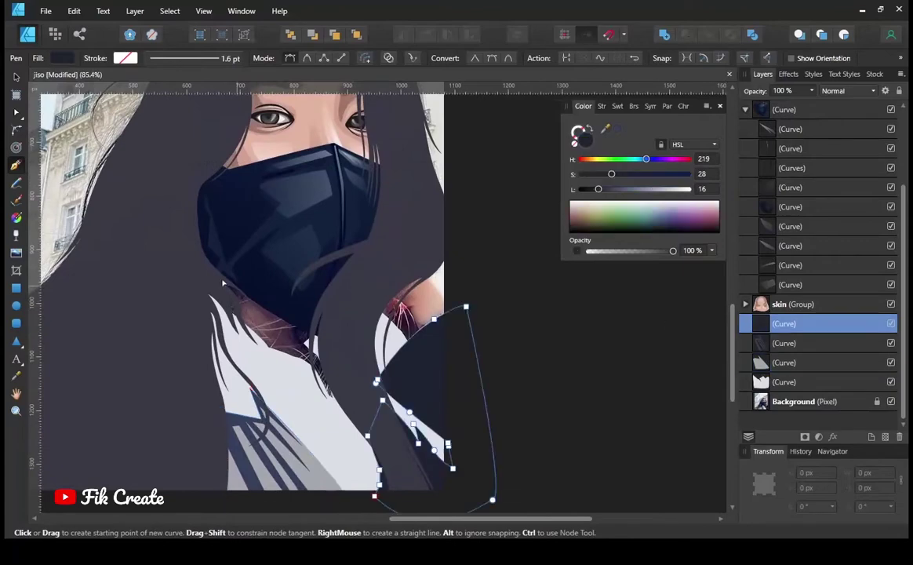
scroll(227, 278, up, 2)
click(785, 382)
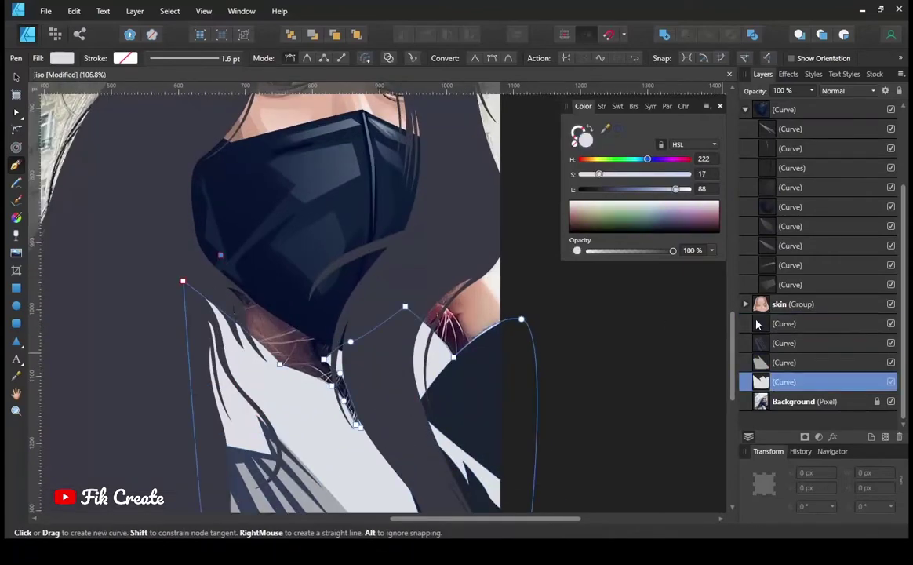
click(231, 273)
scroll(490, 230, up, 1)
scroll(491, 230, up, 1)
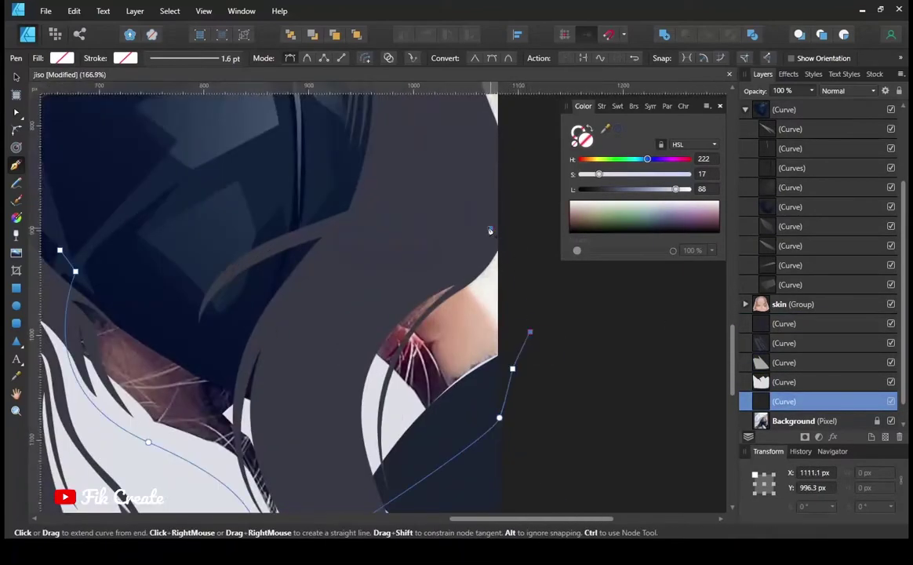
click(65, 254)
scroll(65, 254, down, 2)
key(i)
scroll(283, 361, down, 3)
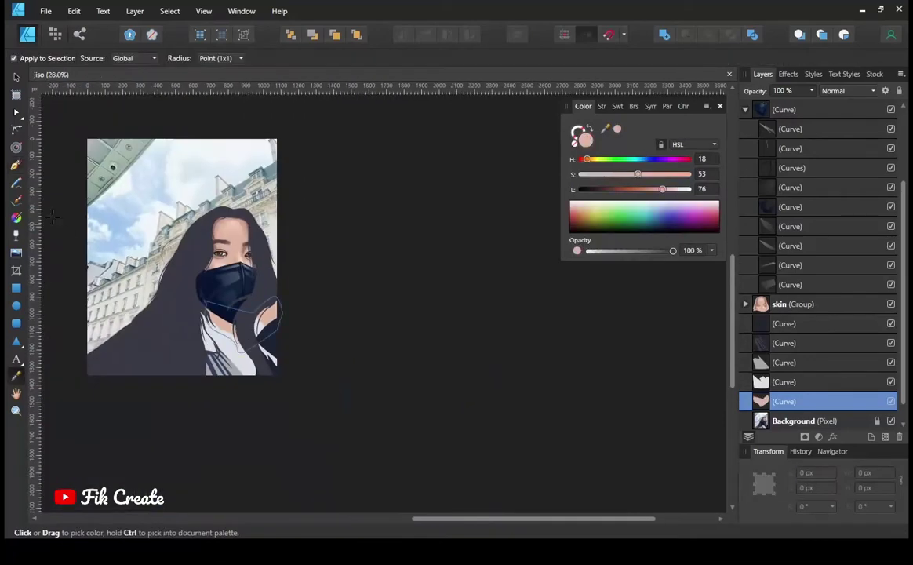
Step: Move the reference photo layer above the artwork and toggle its visibility
scroll(283, 360, up, 4)
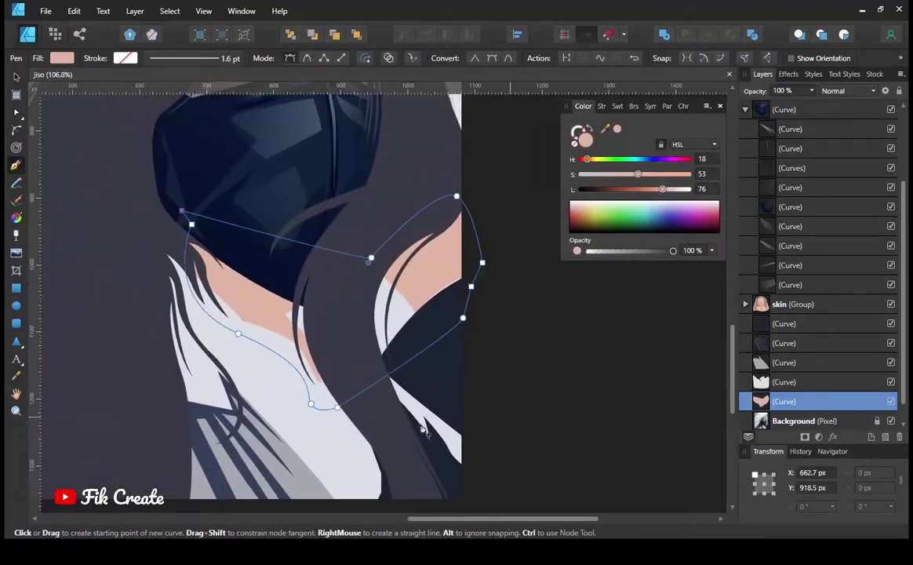
drag(793, 420, 793, 126)
click(892, 129)
click(891, 128)
click(892, 129)
click(892, 128)
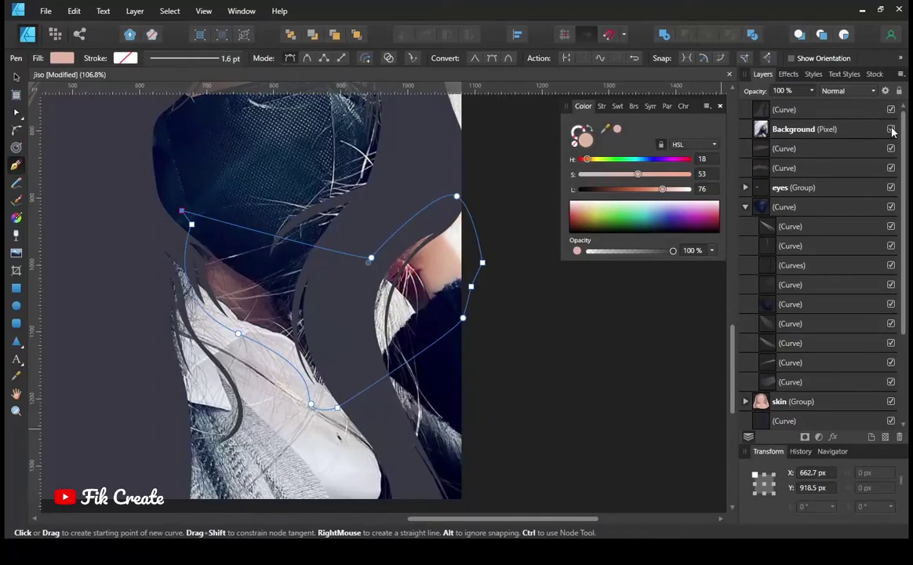
key(ctrl+z)
key(ctrl+z)
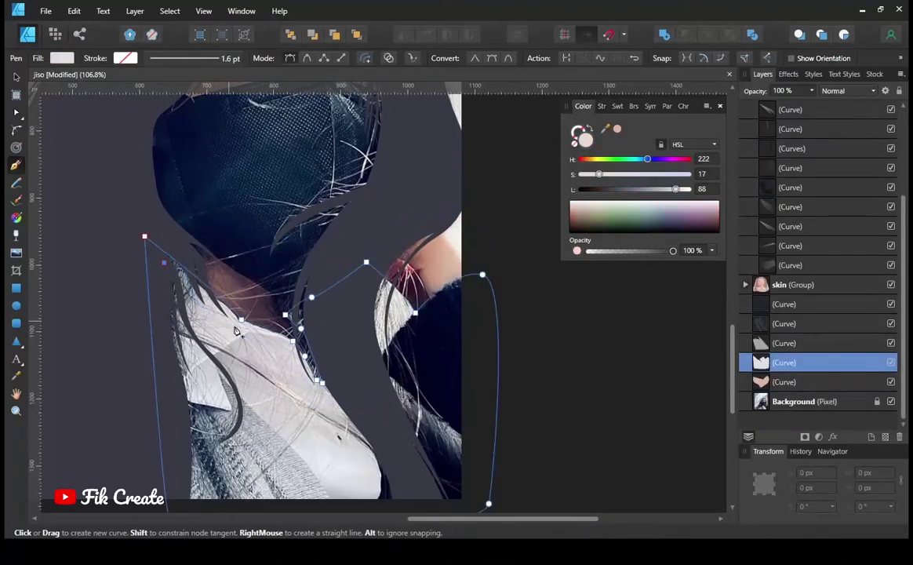
Step: Trace the shirt highlight outlines, then hide the reference photo
ctrl+scroll(197, 404, up, 3)
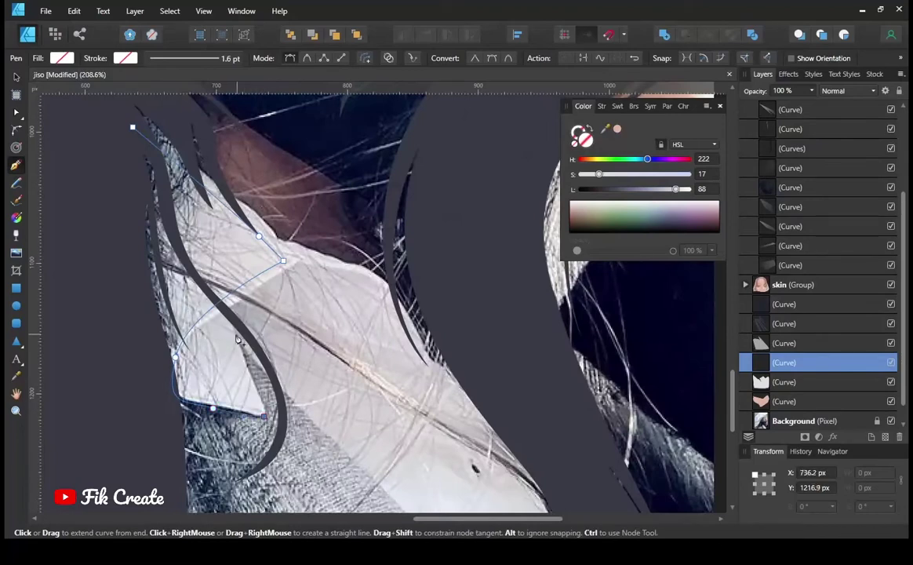
drag(182, 392, 184, 348)
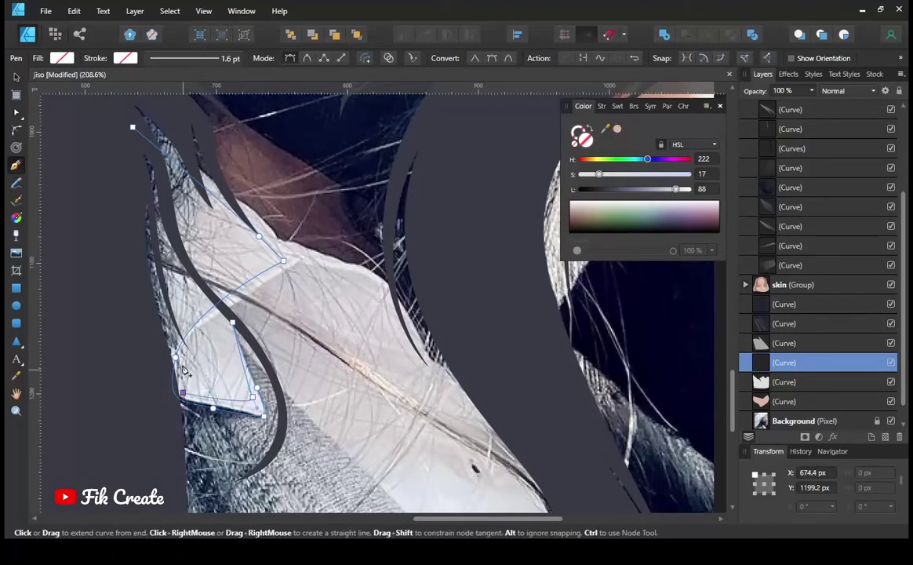
scroll(414, 339, down, 5)
click(369, 317)
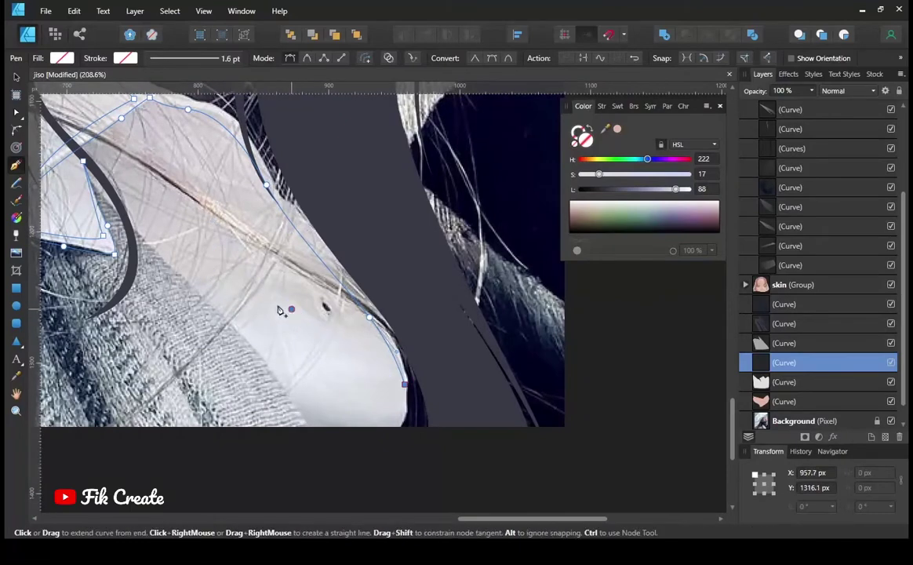
scroll(364, 426, down, 2)
scroll(408, 367, down, 3)
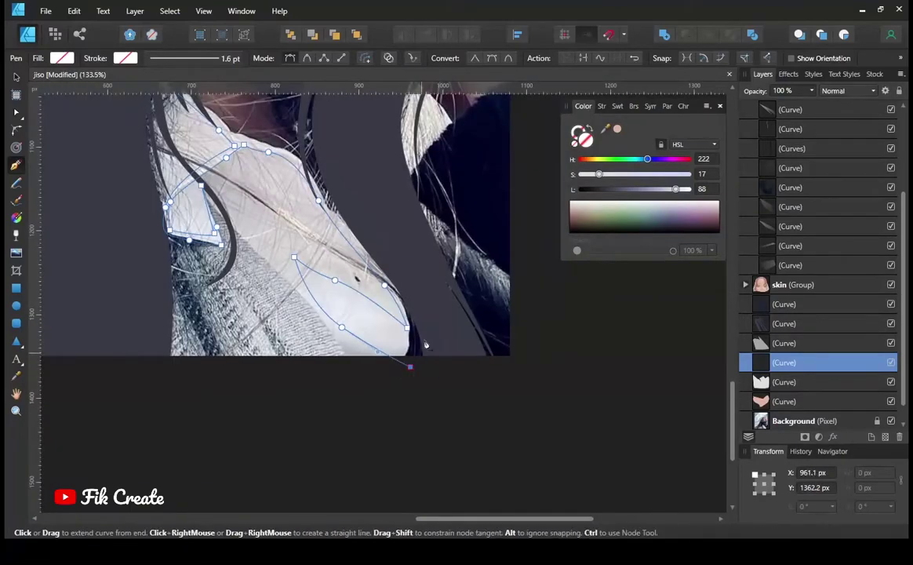
scroll(471, 408, up, 2)
scroll(243, 149, up, 3)
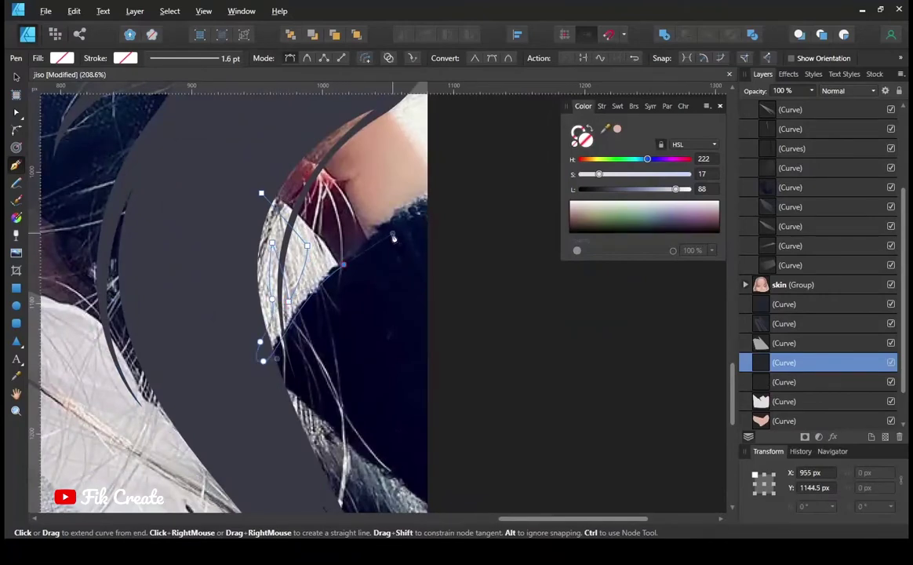
scroll(816, 236, up, 5)
click(890, 128)
scroll(368, 310, down, 2)
scroll(369, 310, left, 2)
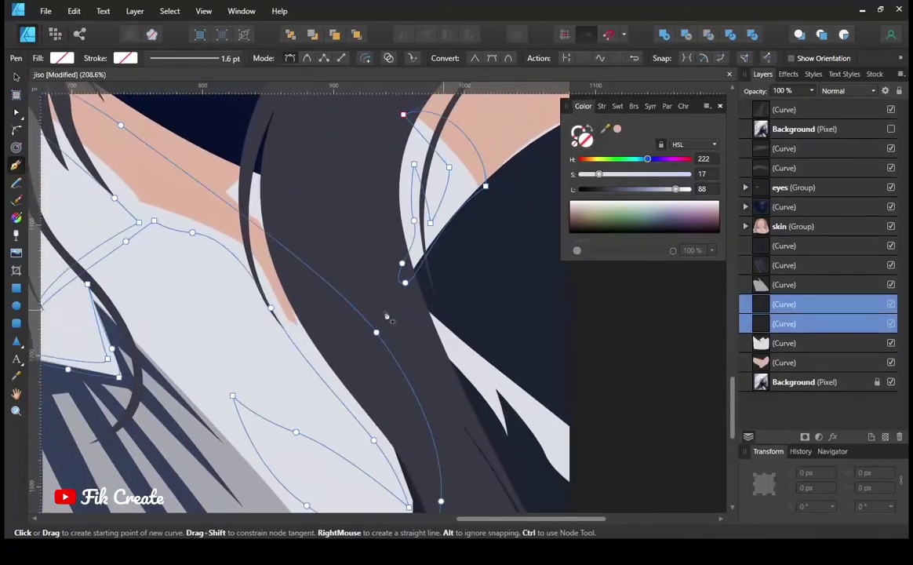
Step: Fill both highlight shapes with sampled white, then select the shading shape inside the shirt
key(i)
click(627, 200)
key(ctrl+minus)
key(ctrl+minus)
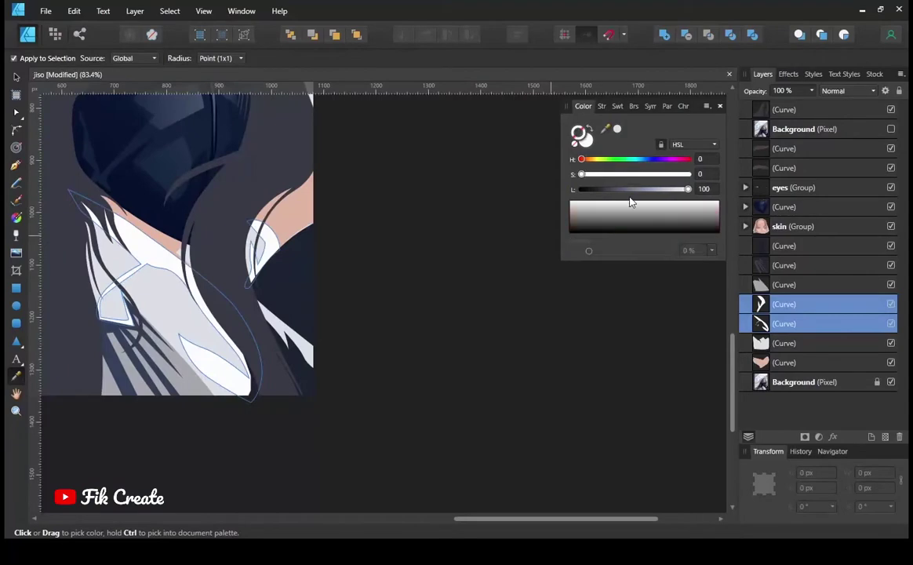
key(ctrl+plus)
key(ctrl+plus)
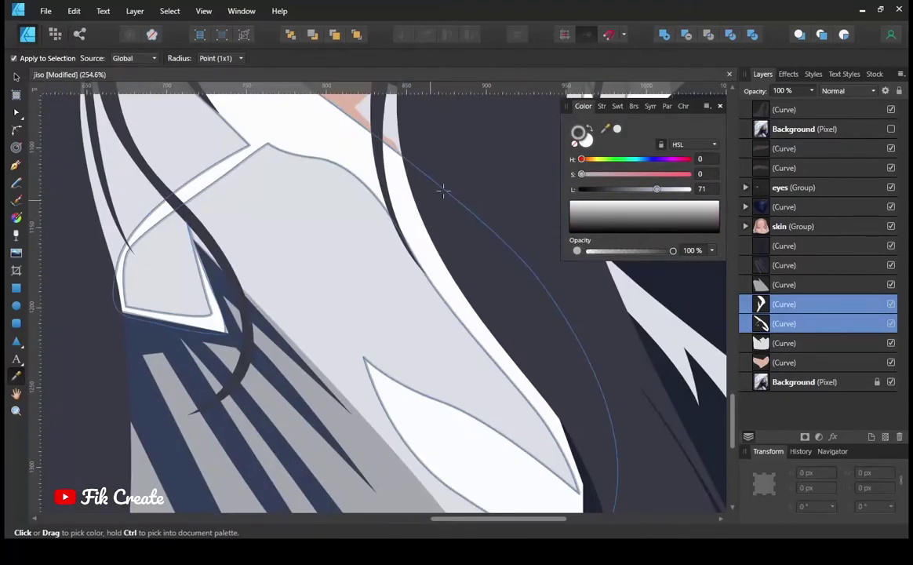
key(ctrl+minus)
key(ctrl+minus)
key(p)
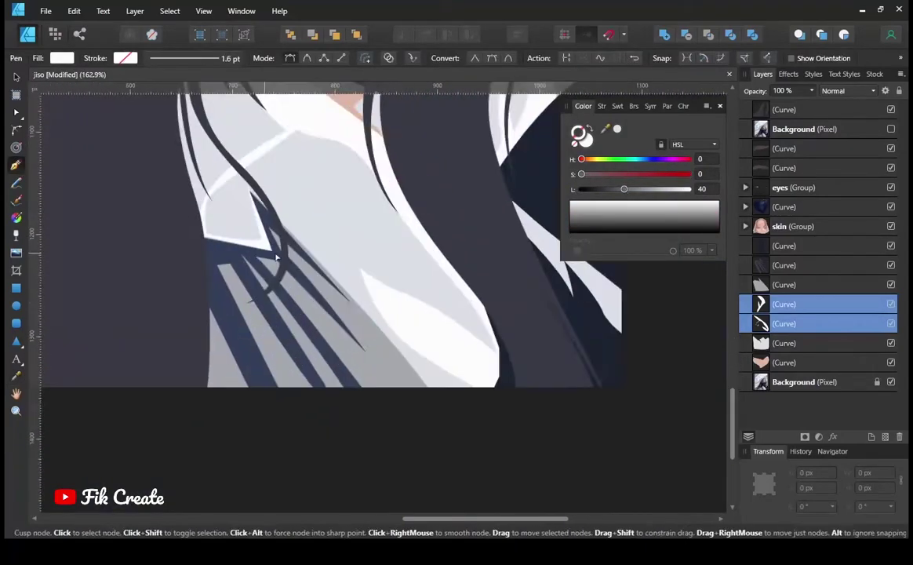
click(273, 298)
scroll(273, 298, up, 1)
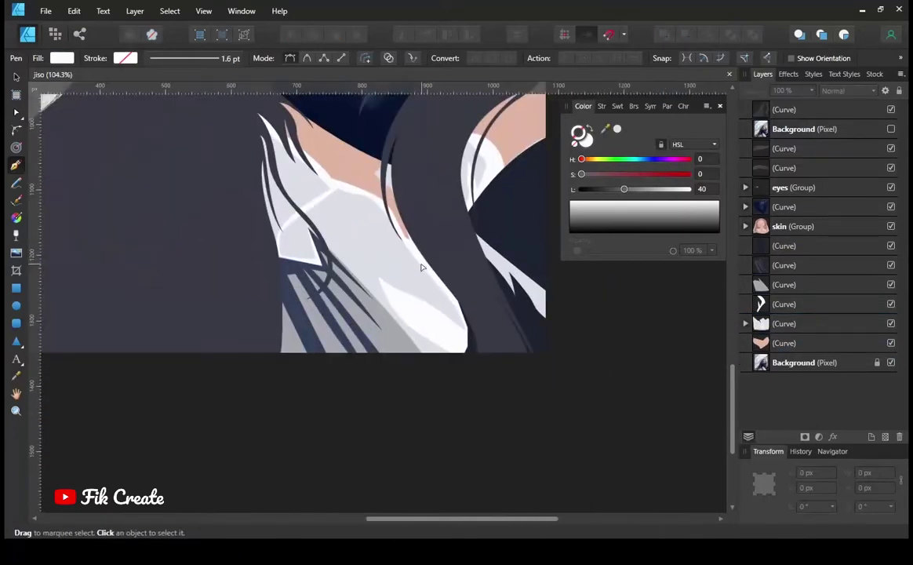
ctrl+click(433, 312)
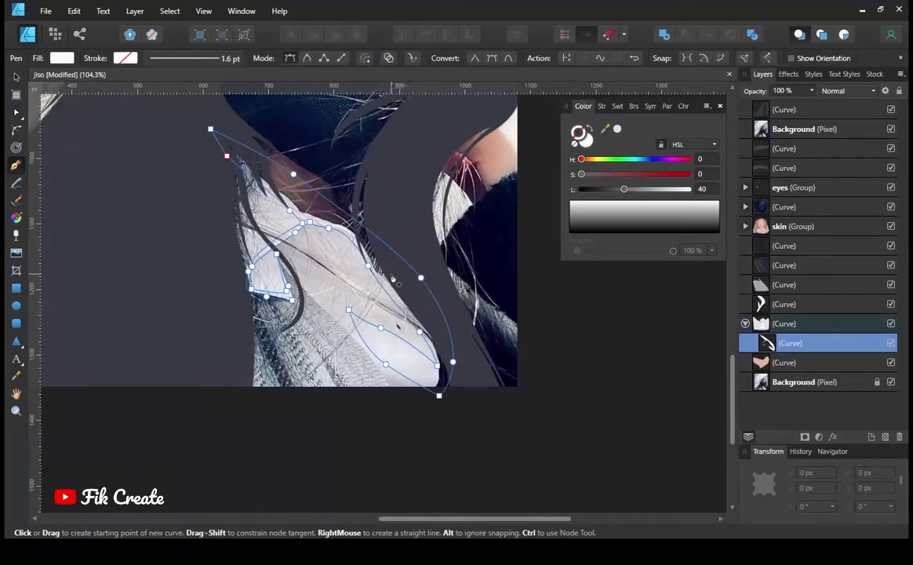
Step: Trace a new curve over the shirt collar and front with smooth nodes
key(Escape)
click(391, 274)
click(348, 331)
click(310, 236)
click(276, 255)
drag(261, 269, 299, 302)
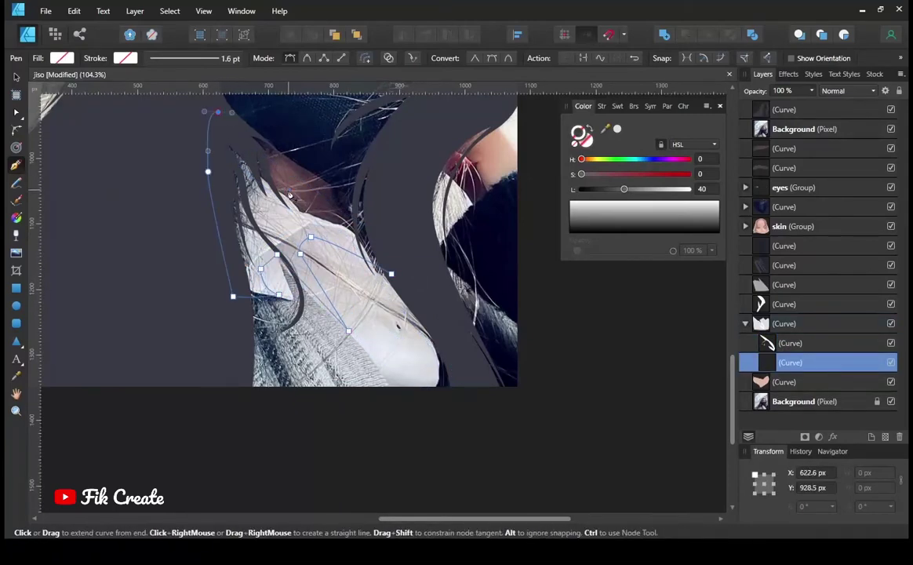
click(303, 224)
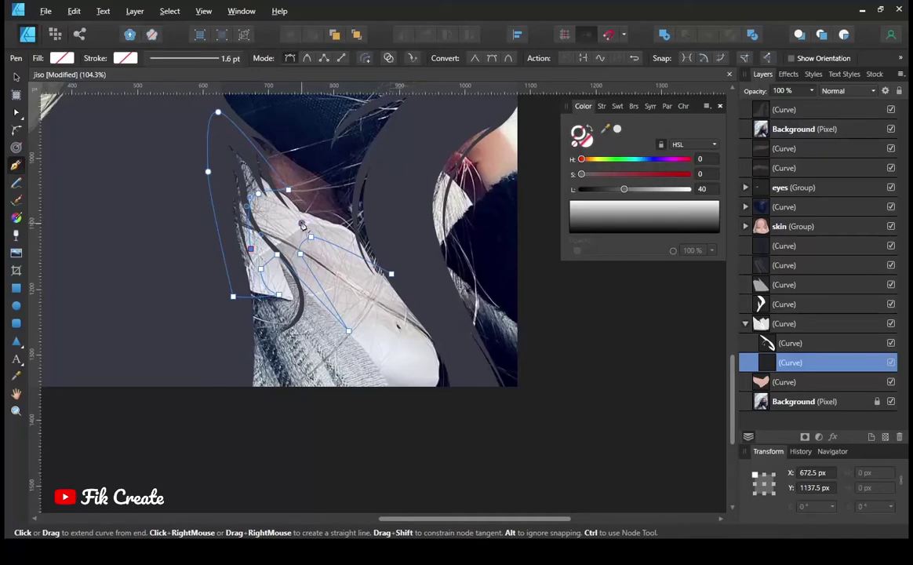
key(Escape)
Step: Reshape and extend the outline, then fill it with the sampled pale grey-blue
scroll(423, 326, down, 2)
drag(390, 198, 415, 193)
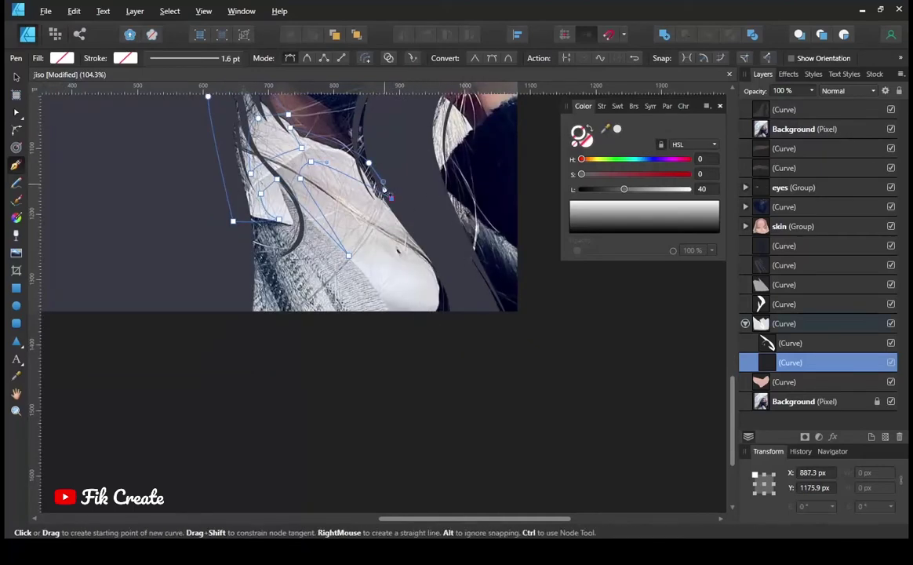
ctrl+click(310, 162)
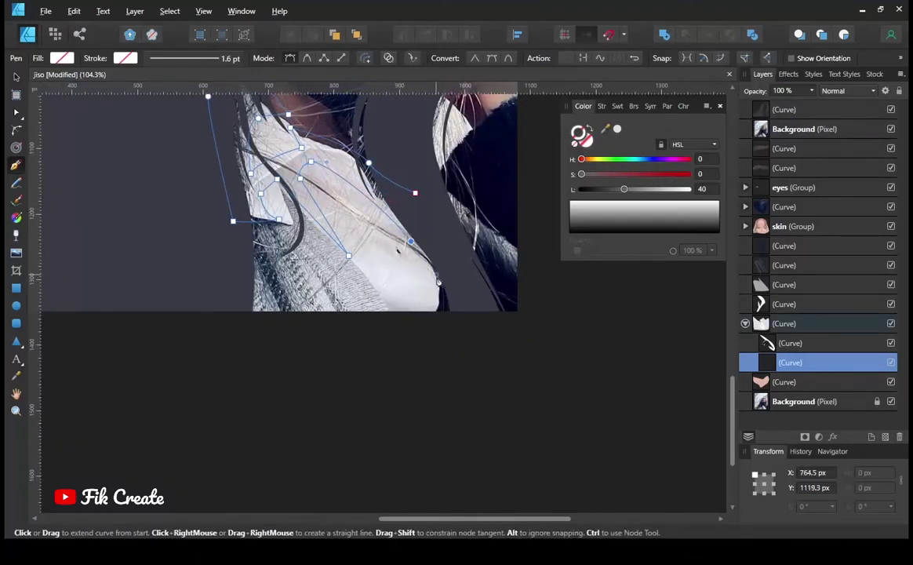
click(890, 129)
key(i)
click(409, 211)
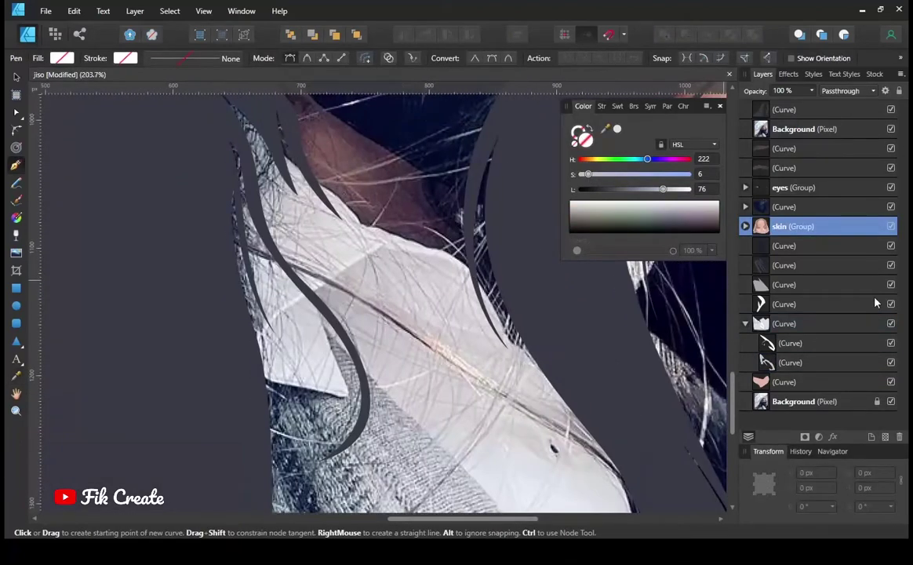
Step: Trace a collar-edge path along the neckline inside the shirt group
click(832, 323)
click(363, 246)
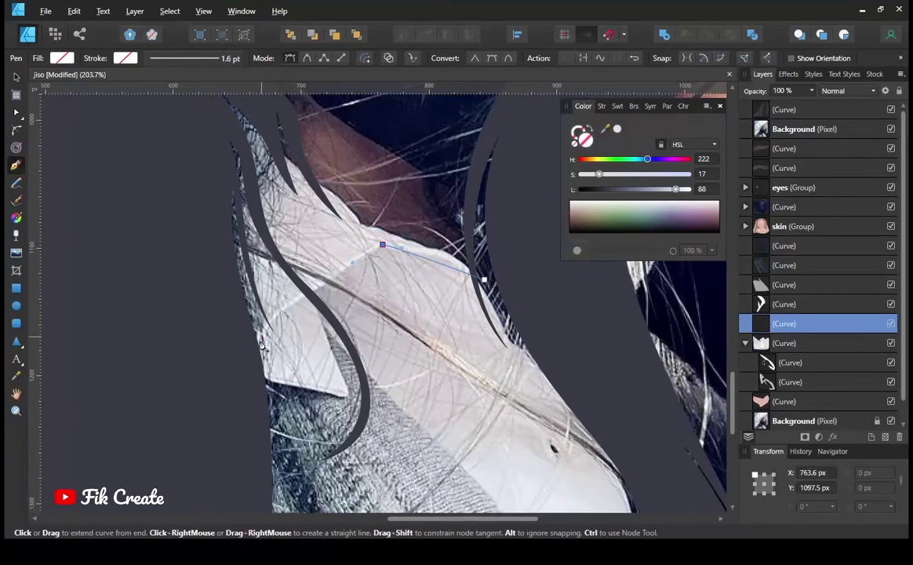
scroll(273, 351, up, 2)
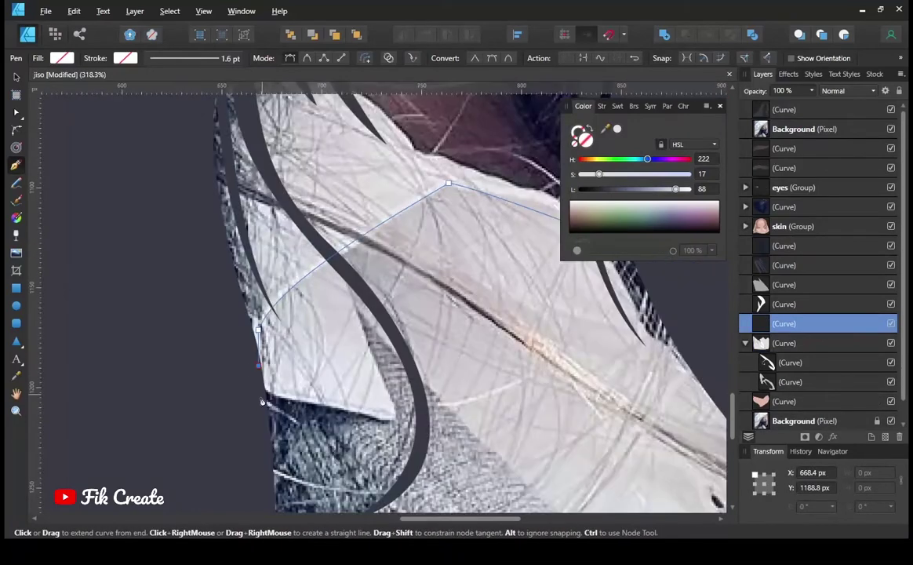
scroll(450, 197, right, 4)
click(388, 233)
scroll(450, 265, down, 4)
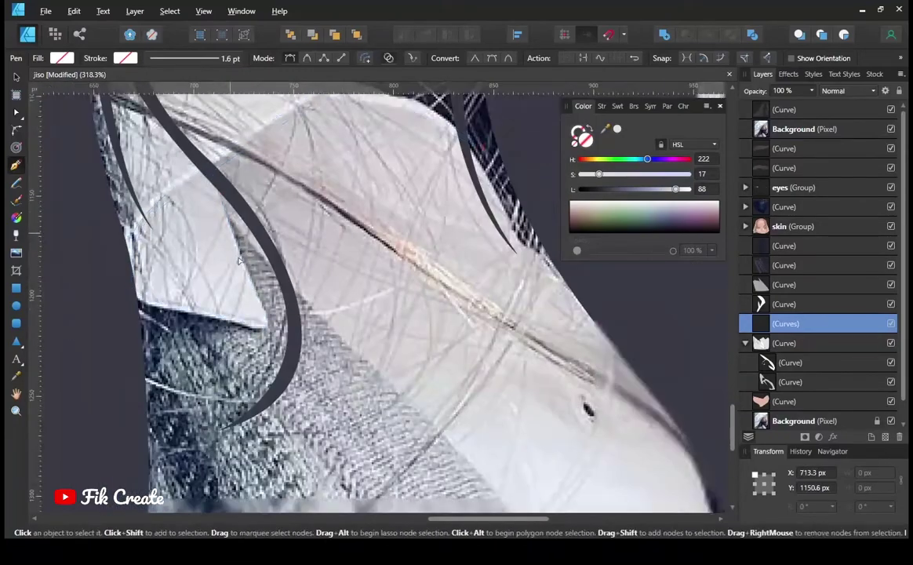
ctrl+click(239, 261)
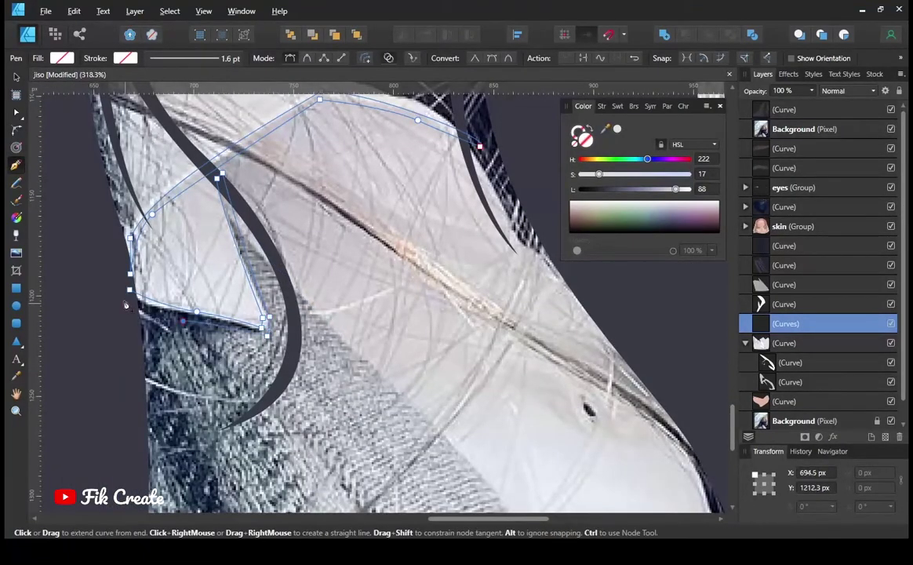
scroll(270, 253, down, 3)
Step: Hide the reference photo and cycle through overlapping shirt shapes to reselect the collar edge
click(890, 129)
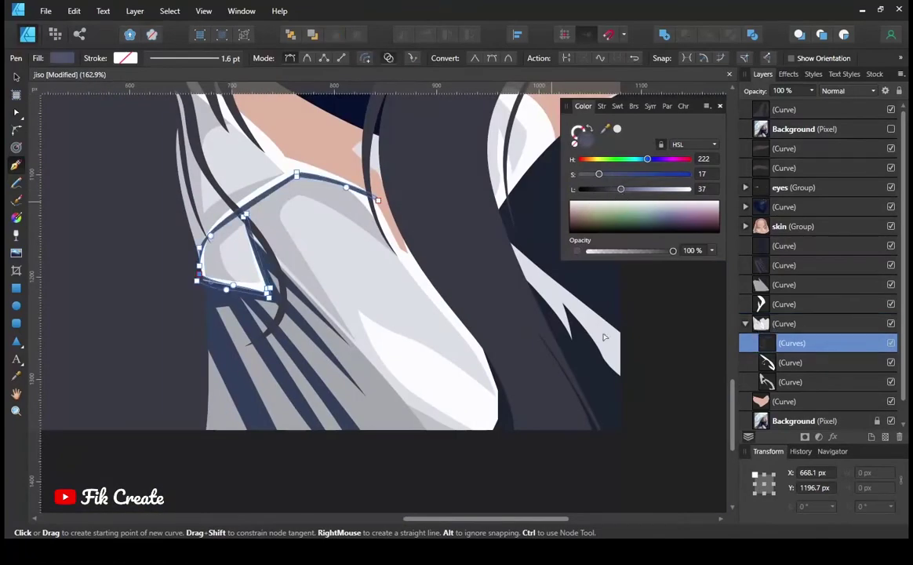
scroll(196, 275, up, 5)
scroll(196, 275, up, 3)
ctrl+click(300, 308)
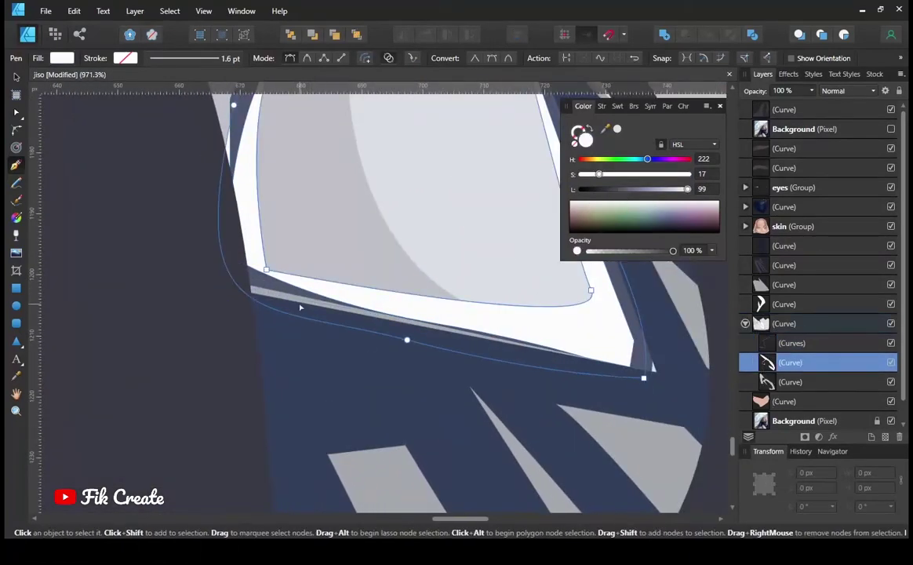
ctrl+click(290, 281)
ctrl+click(618, 354)
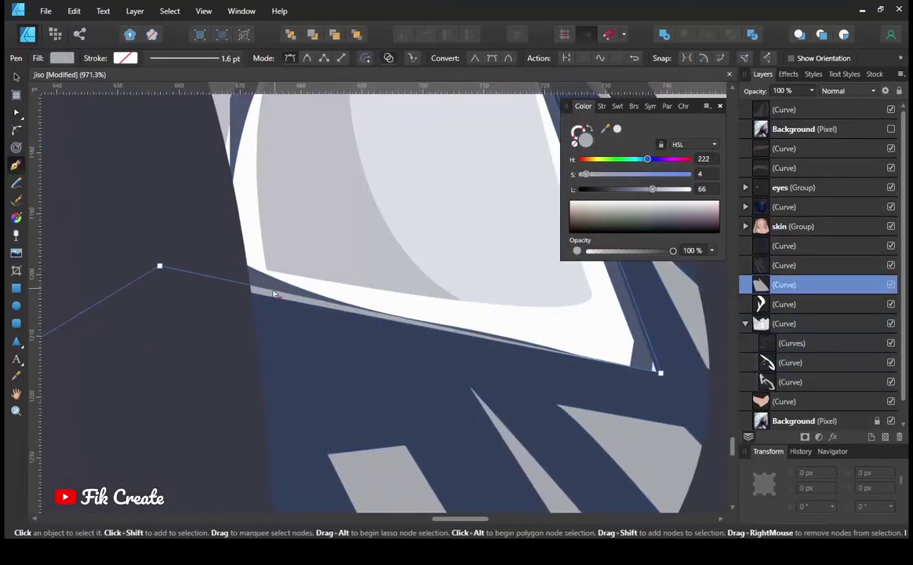
ctrl+click(618, 354)
scroll(617, 355, down, 3)
scroll(596, 337, down, 3)
scroll(584, 330, down, 2)
scroll(573, 320, down, 2)
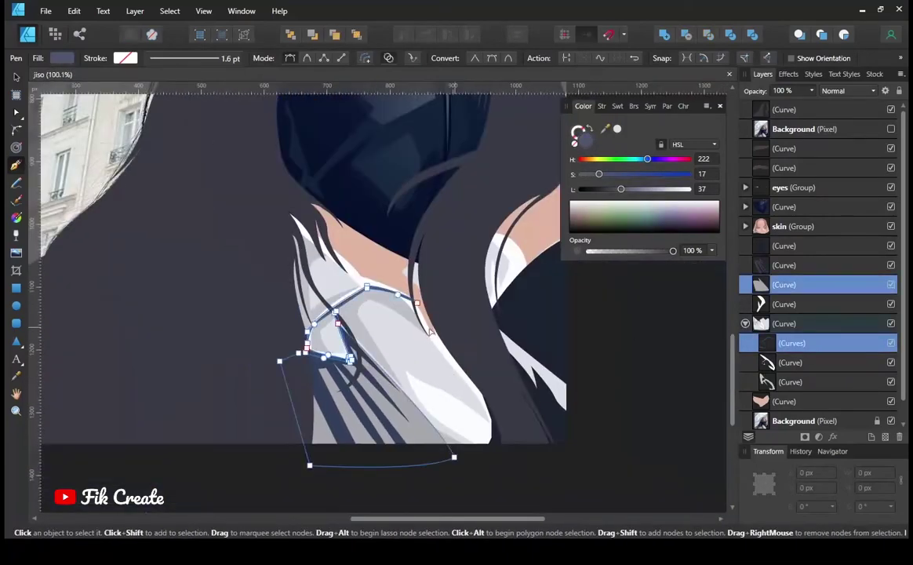
Step: Select the shirt group's panel shapes and lighten their fill to pale grey
scroll(470, 361, down, 3)
key(ctrl+d)
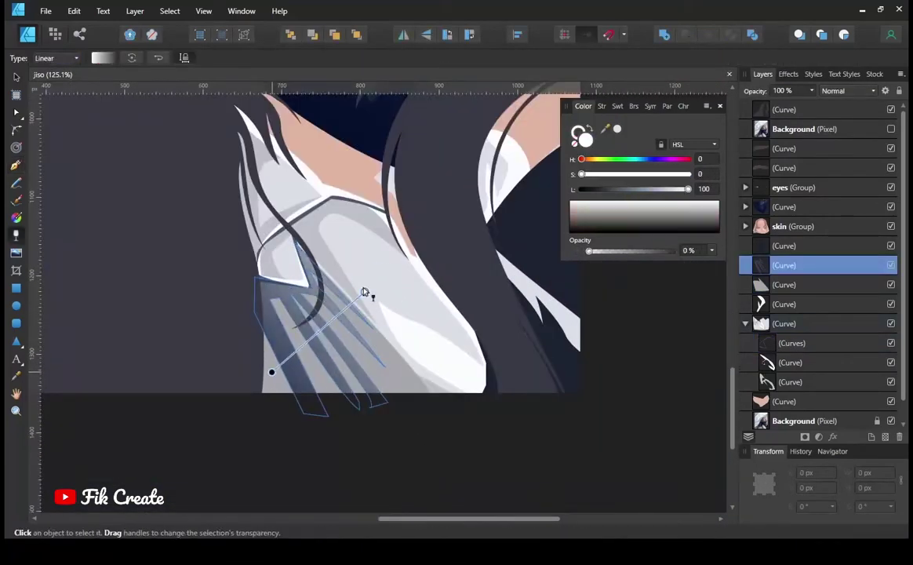
click(15, 166)
click(784, 363)
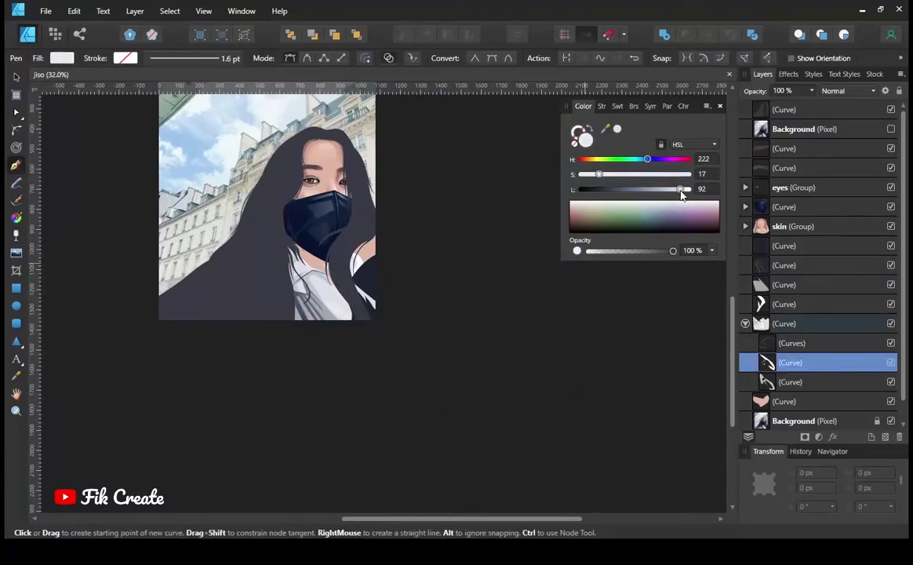
click(785, 324)
scroll(379, 222, down, 2)
scroll(379, 222, up, 2)
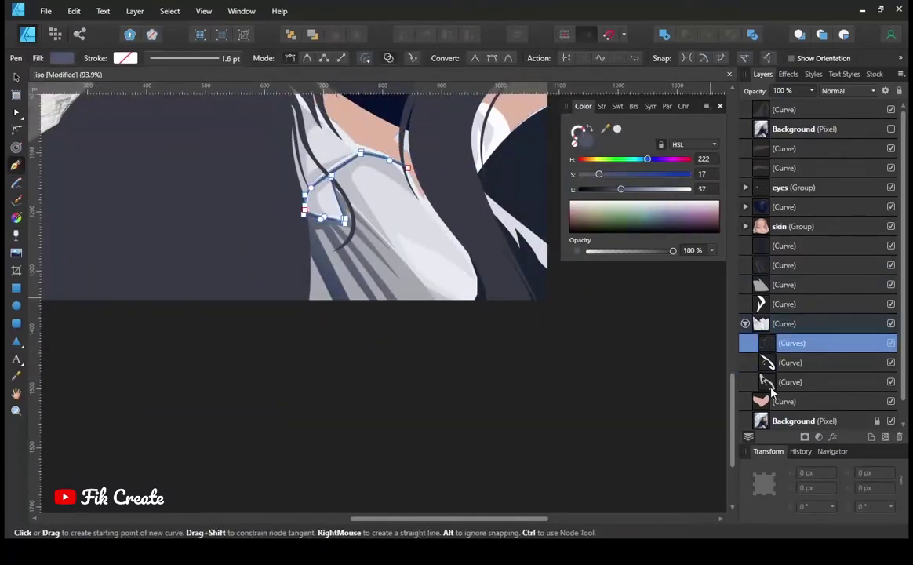
ctrl+click(343, 188)
ctrl+shift+click(343, 189)
drag(620, 189, 667, 189)
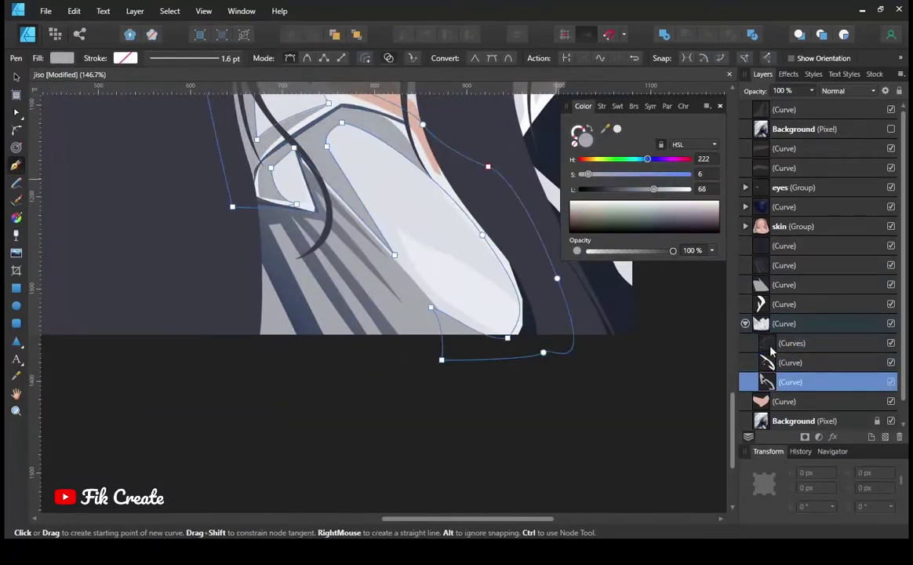
Step: Darken the collar-edge shape to deep slate (L 25)
ctrl+click(520, 205)
drag(668, 189, 609, 189)
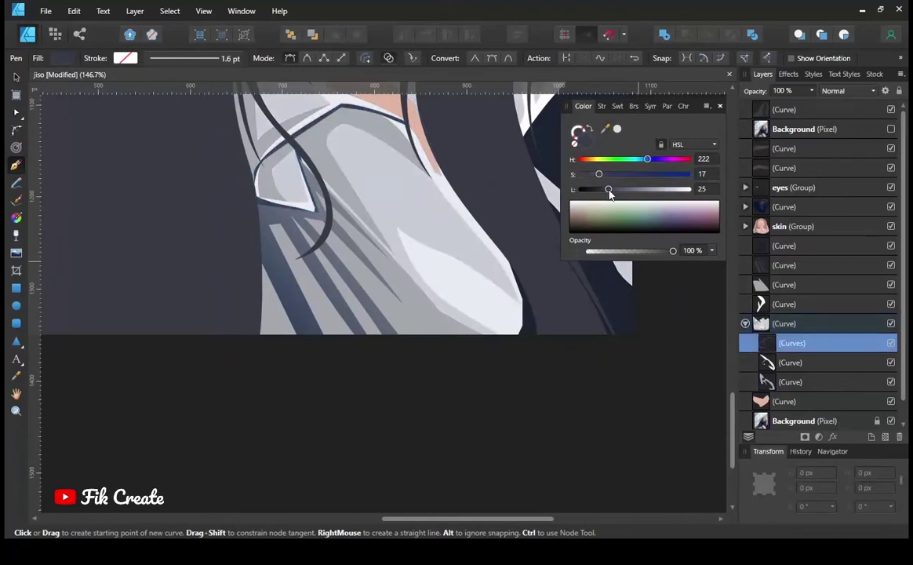
click(768, 363)
scroll(542, 278, down, 2)
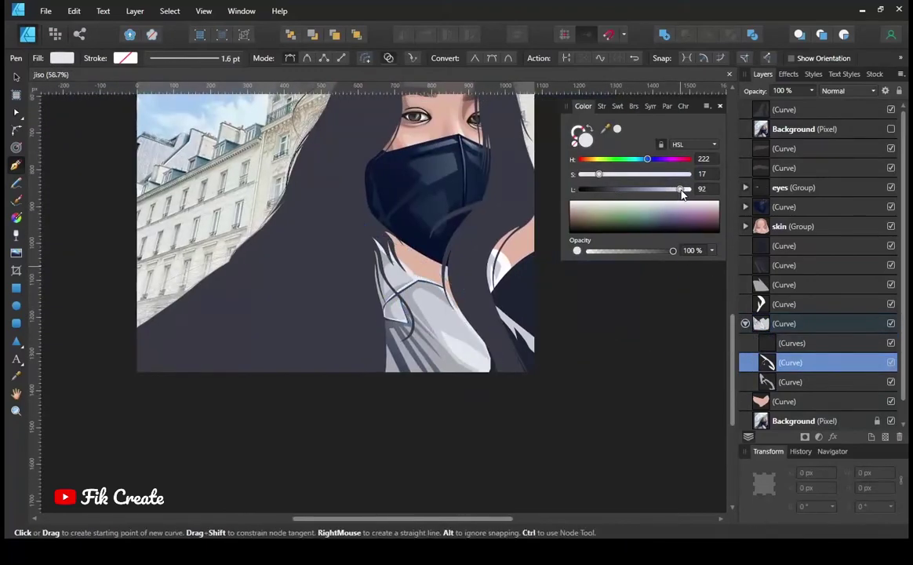
Step: Move the white right-shoulder piece (H 220, S 18, L 90) into the shirt group, with the reference photo shown
click(541, 279)
key(i)
click(15, 164)
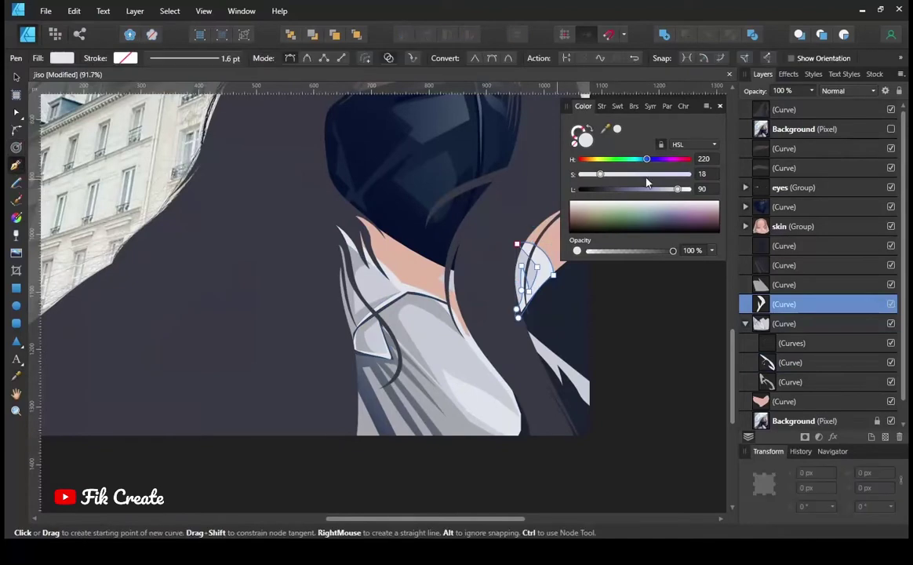
scroll(402, 279, up, 2)
ctrl+click(240, 273)
scroll(239, 272, up, 1)
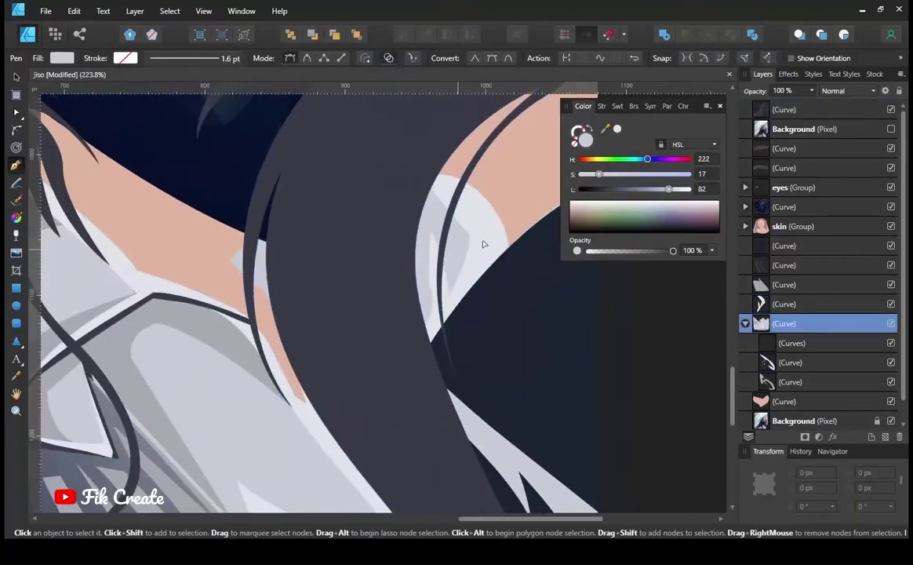
ctrl+click(484, 241)
scroll(352, 350, down, 4)
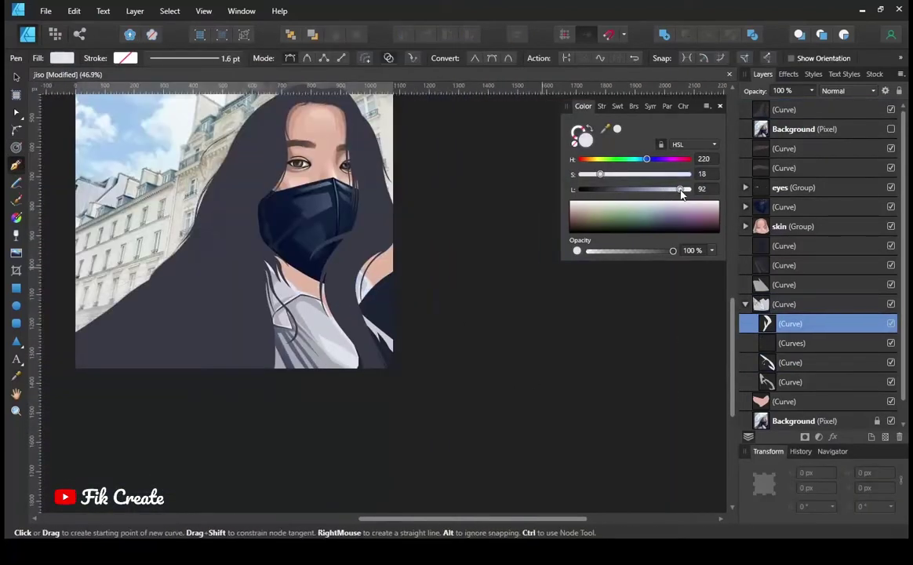
click(891, 129)
click(891, 129)
Step: Toggle the reference photo and top hair layer to compare the hair against the photo
click(891, 129)
click(891, 128)
key(ctrl+d)
click(891, 128)
click(891, 128)
click(891, 128)
click(891, 109)
click(891, 109)
click(891, 109)
click(892, 109)
click(891, 109)
click(891, 109)
scroll(436, 343, up, 5)
scroll(436, 343, up, 3)
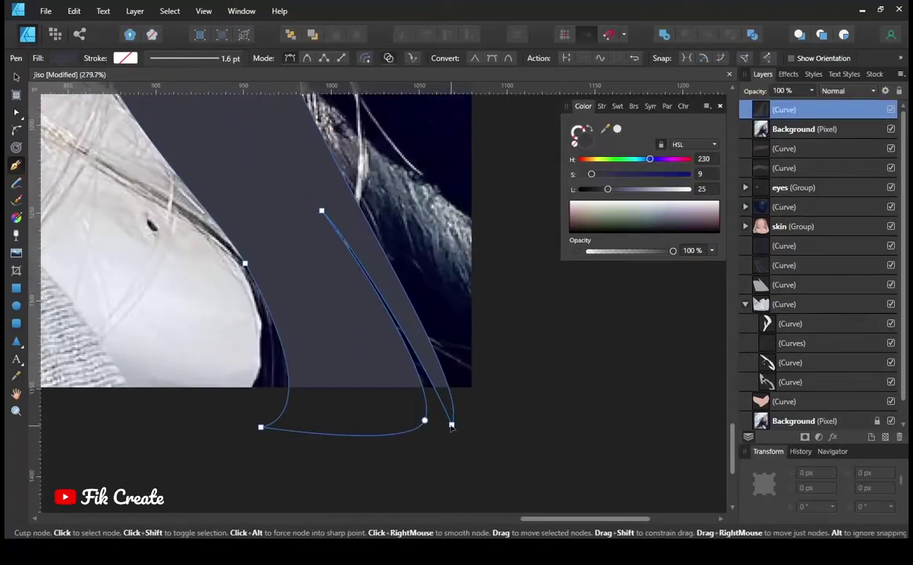
Step: Trace a closed hair-strand outline curving over the shoulder beside the neck
drag(261, 426, 248, 435)
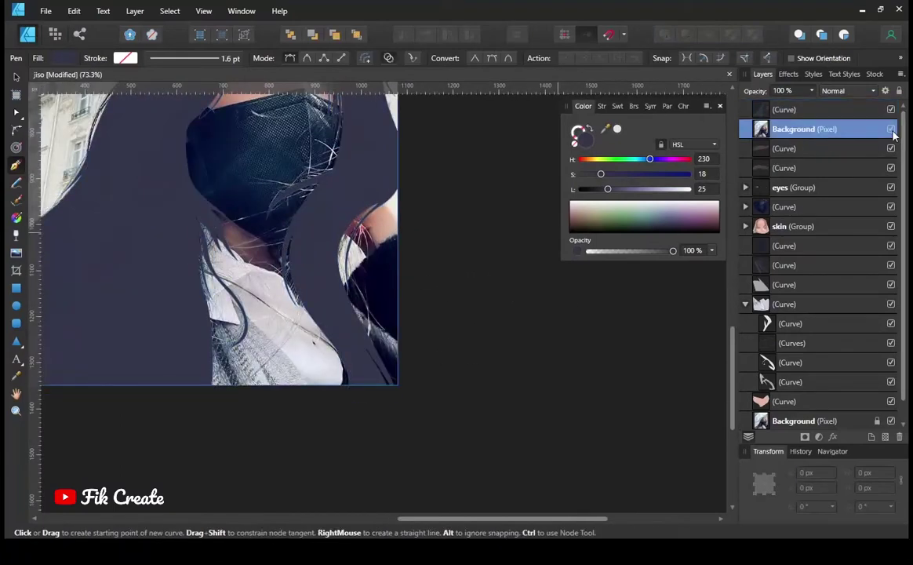
click(891, 129)
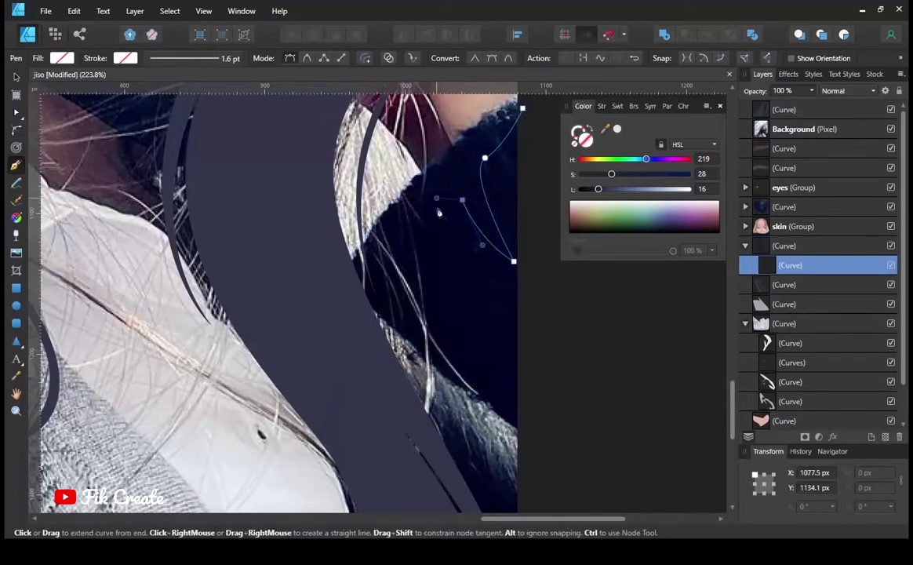
drag(474, 267, 442, 311)
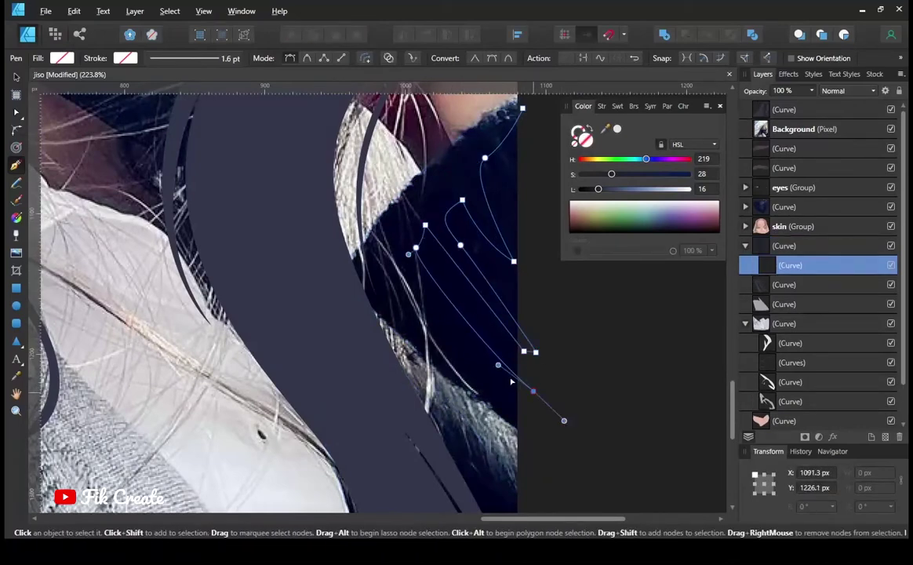
scroll(536, 446, down, 2)
scroll(460, 440, down, 2)
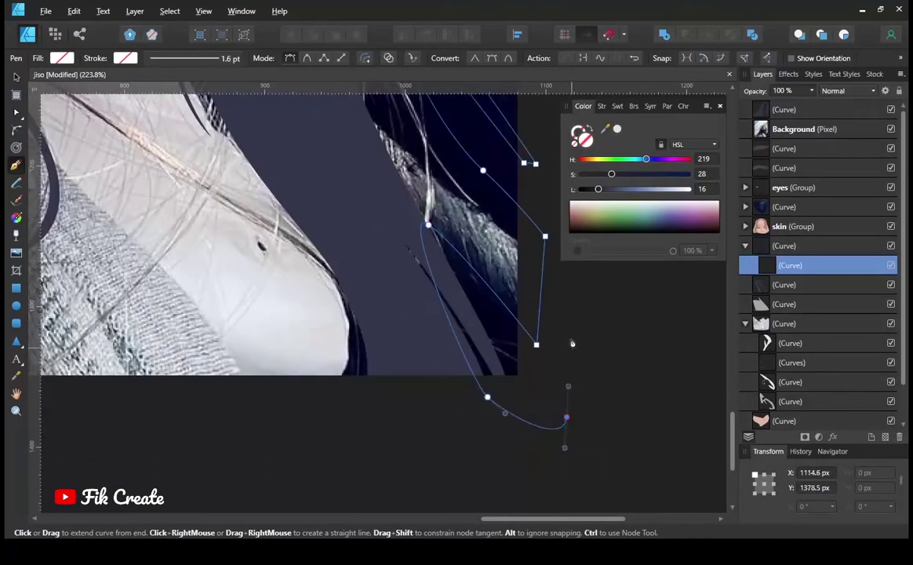
drag(525, 402, 543, 406)
scroll(393, 353, right, 2)
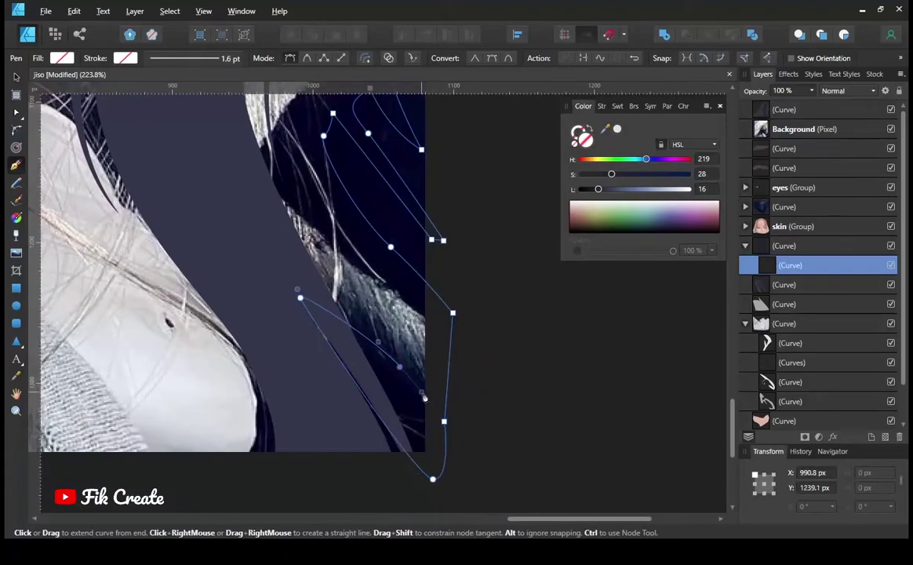
scroll(305, 259, down, 5)
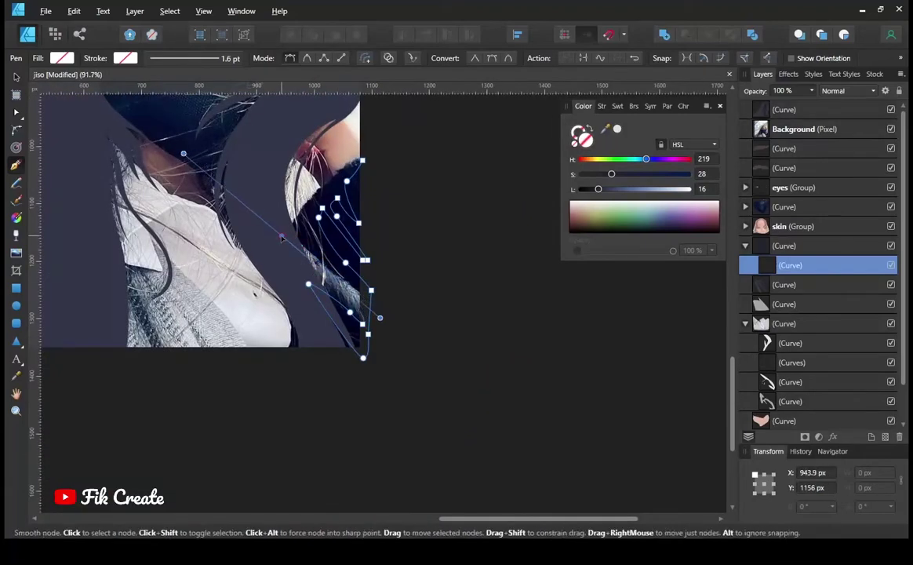
drag(362, 160, 401, 125)
click(891, 129)
Step: Fill the strand with a sampled dark navy hair colour (H 219, S 28, L 11)
key(i)
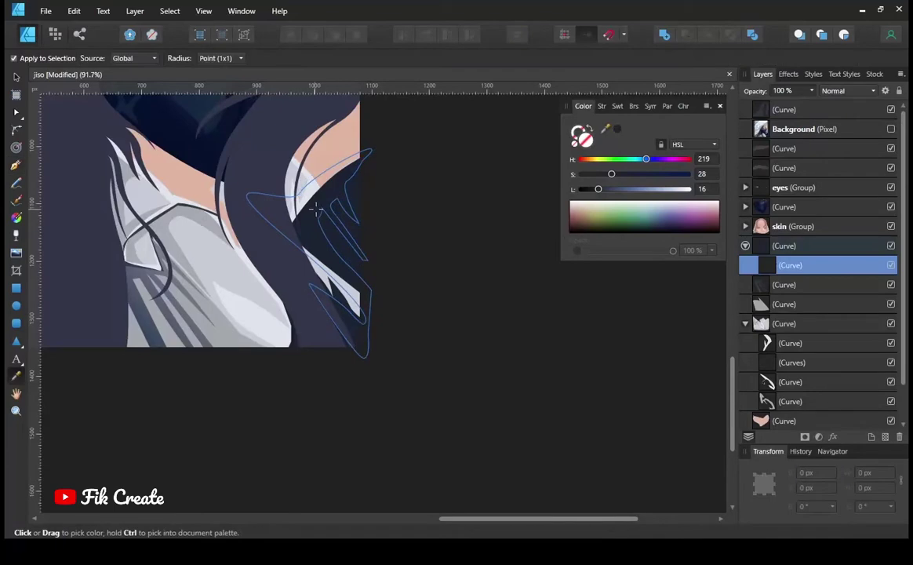
scroll(546, 310, up, 5)
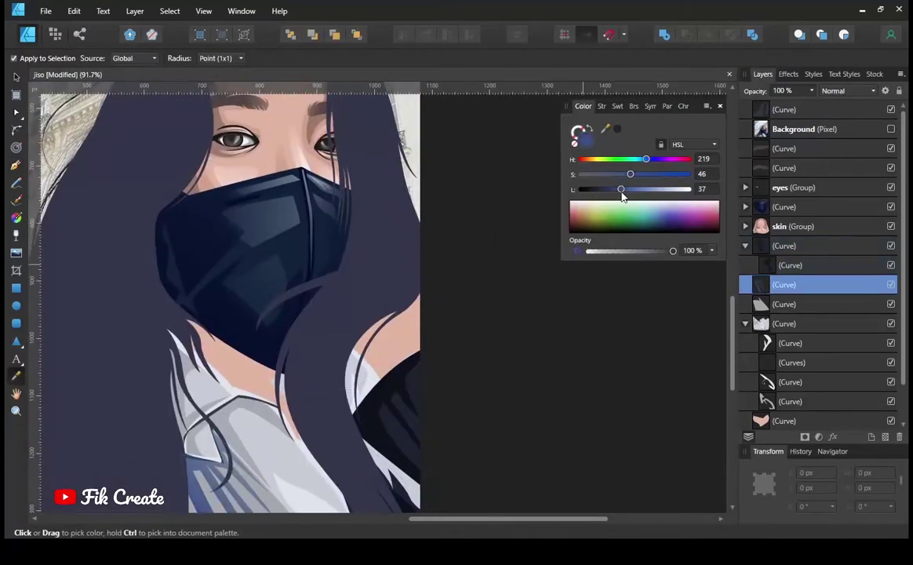
click(784, 246)
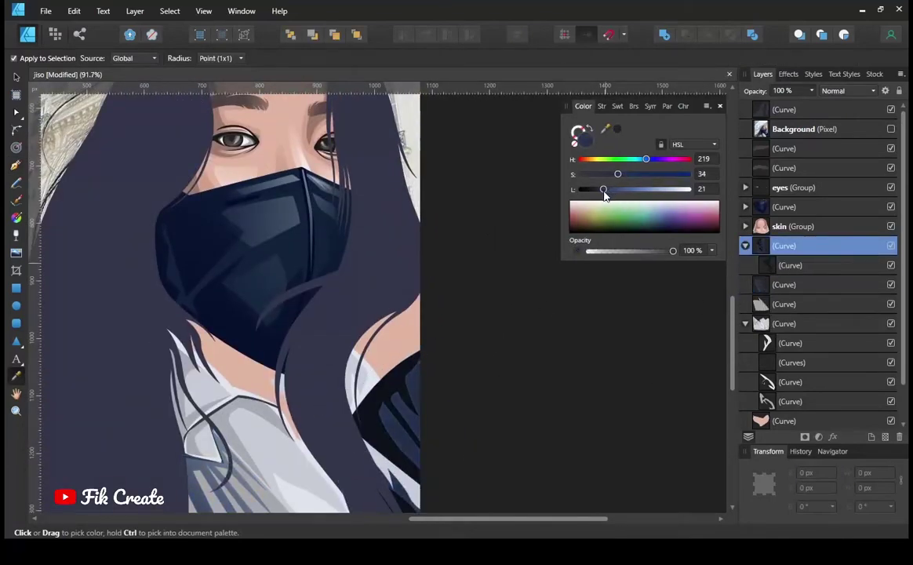
key(alt+bracketleft)
scroll(574, 216, down, 2)
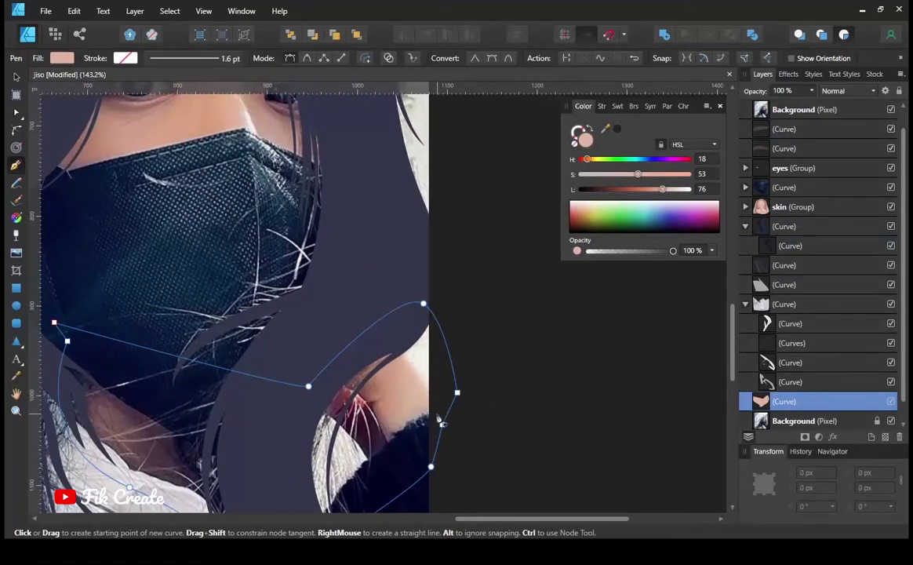
Step: Trace a new shoulder shape, fill it with the photo's dark shadow colour, and hide the photo
click(388, 338)
drag(460, 293, 468, 304)
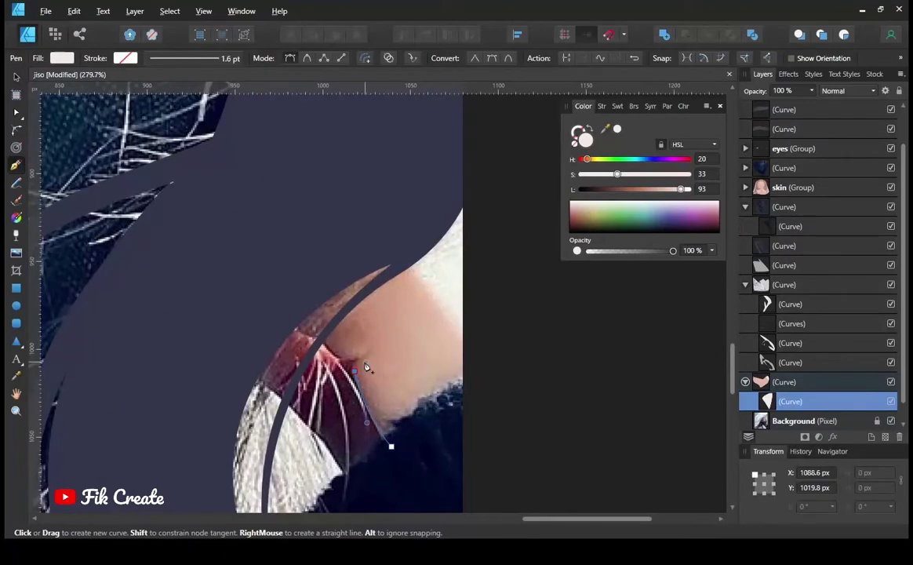
scroll(366, 368, up, 3)
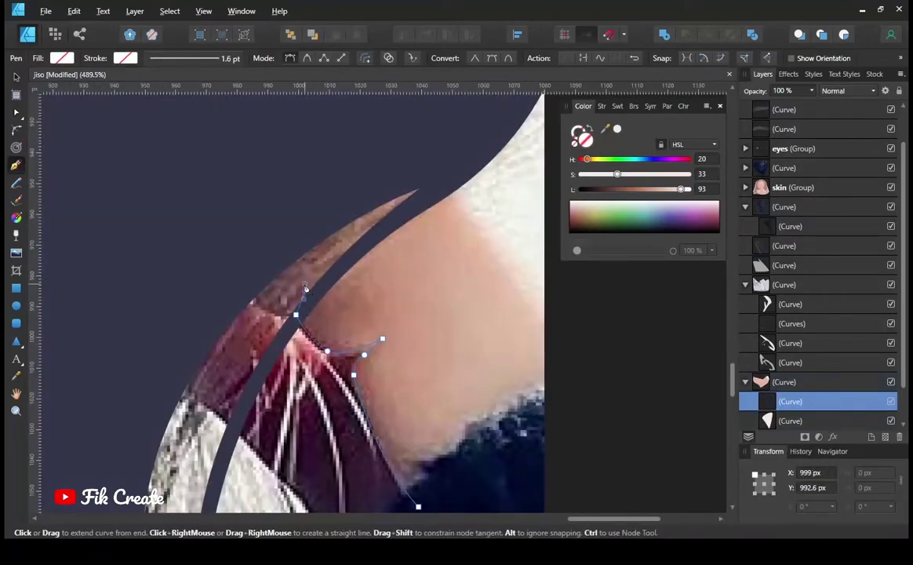
scroll(293, 356, up, 1)
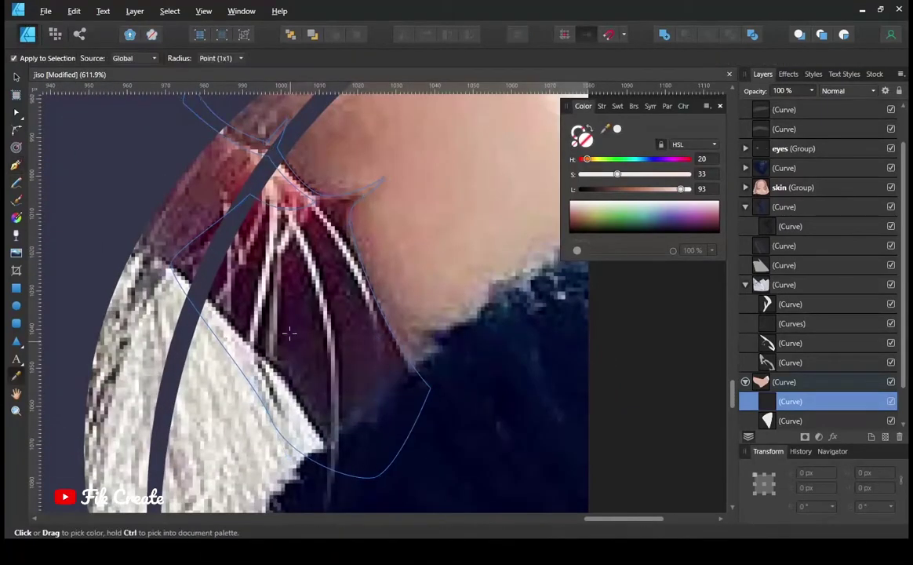
click(290, 334)
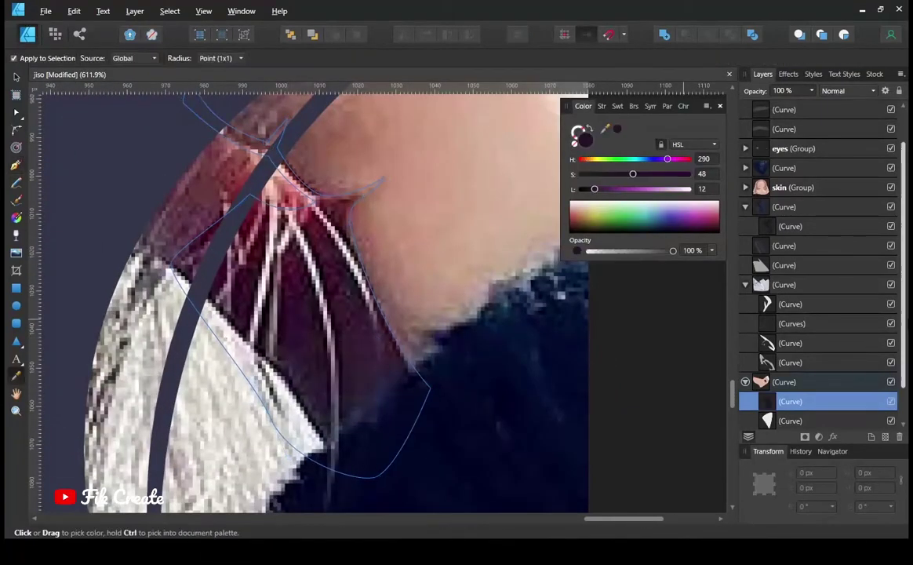
scroll(816, 235, up, 1)
click(890, 128)
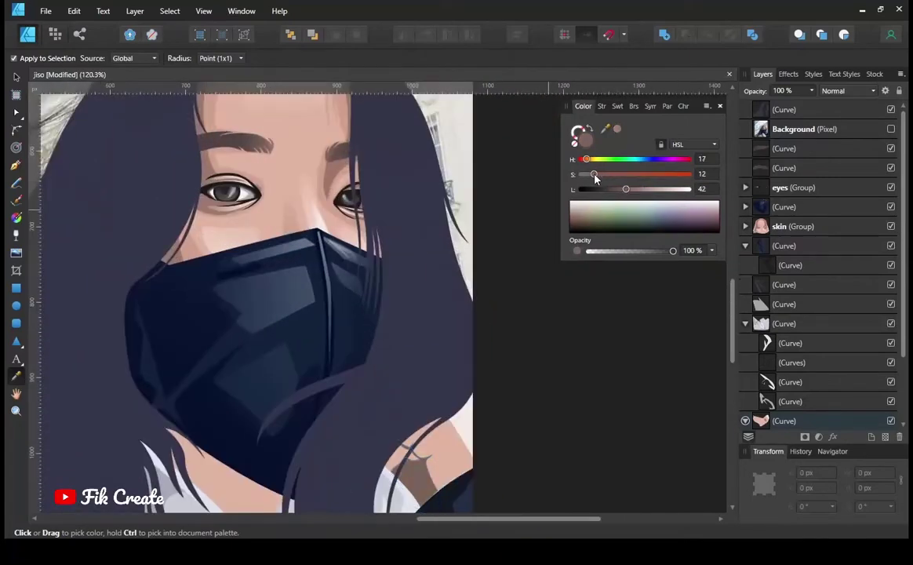
scroll(195, 330, up, 3)
Step: Draw a shadow outline starting low on the neck and extending upward
key(p)
scroll(369, 400, up, 4)
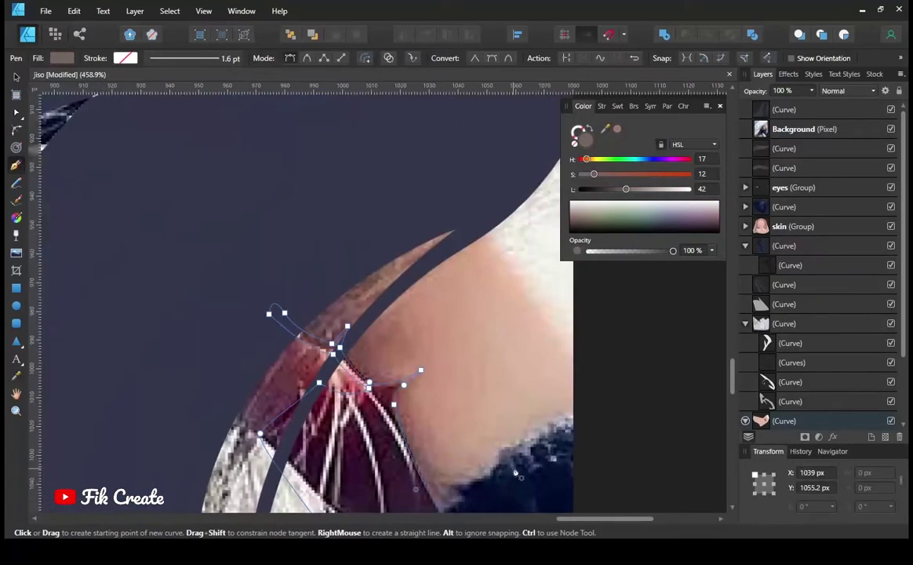
drag(424, 426, 417, 437)
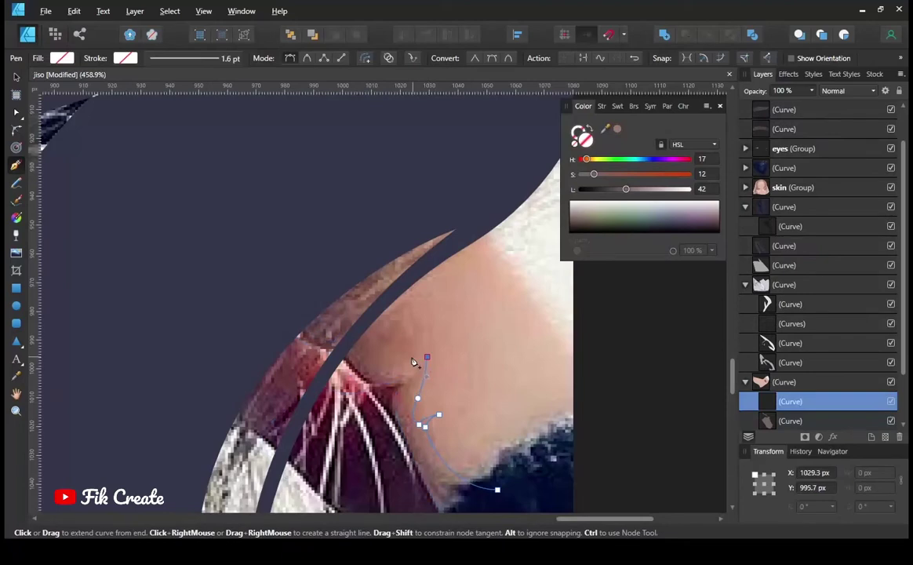
scroll(415, 362, down, 1)
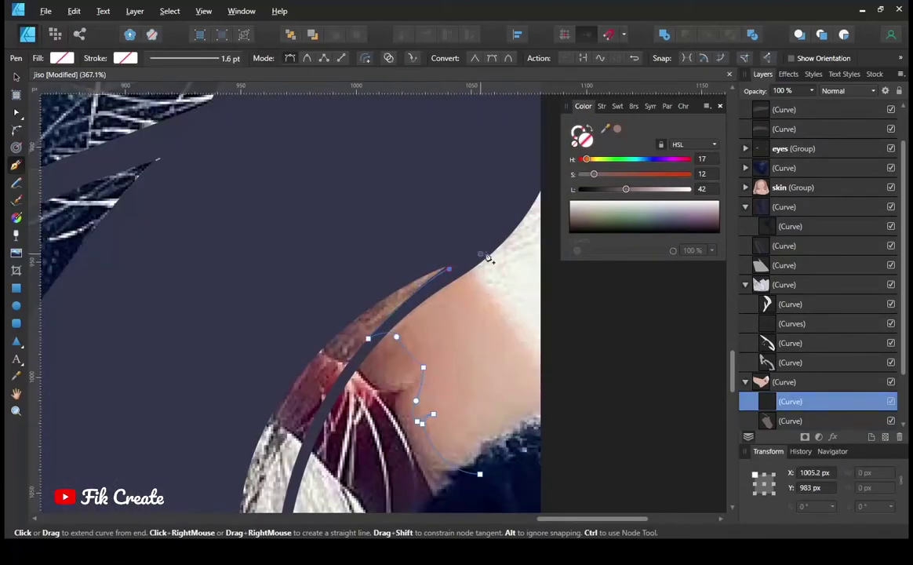
drag(491, 338, 488, 307)
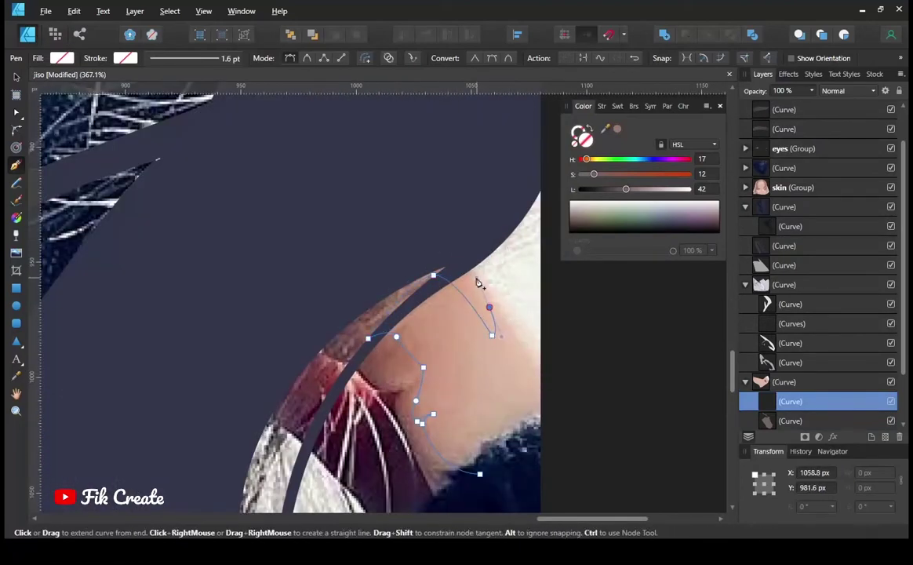
scroll(256, 463, down, 3)
key(Escape)
scroll(282, 279, down, 2)
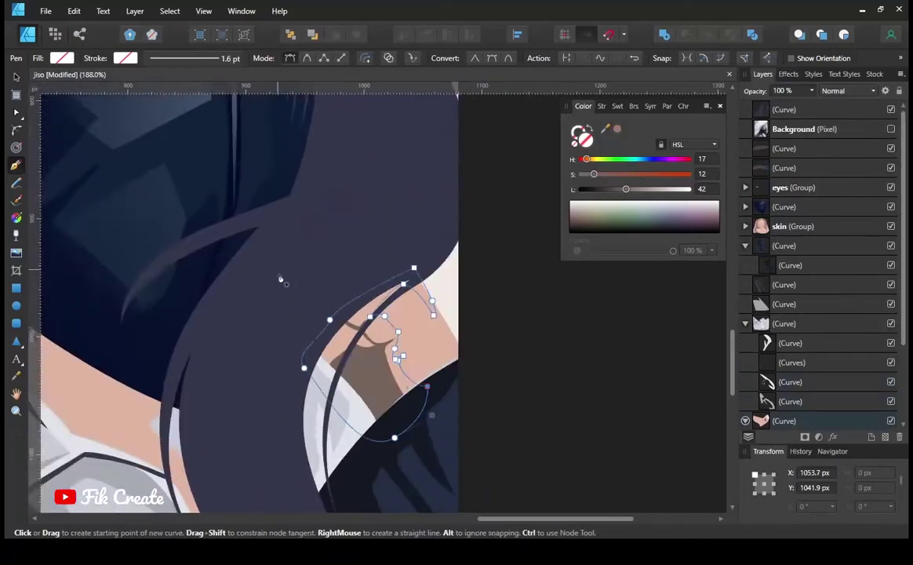
scroll(210, 264, down, 3)
Step: Fill the new shape with sampled skin tone and move it beneath the other neck shapes
key(i)
click(209, 264)
scroll(765, 393, down, 3)
drag(768, 343, 768, 383)
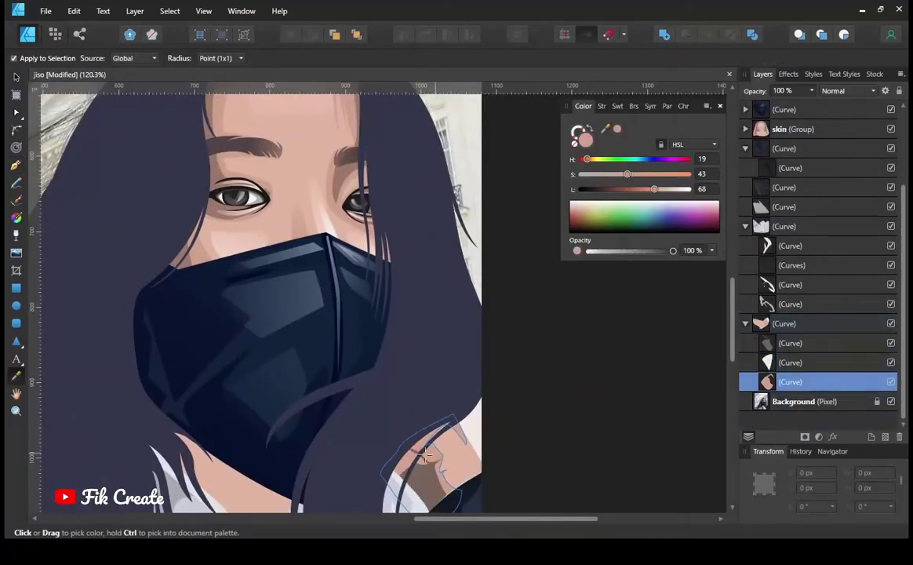
scroll(435, 320, up, 3)
scroll(190, 162, down, 3)
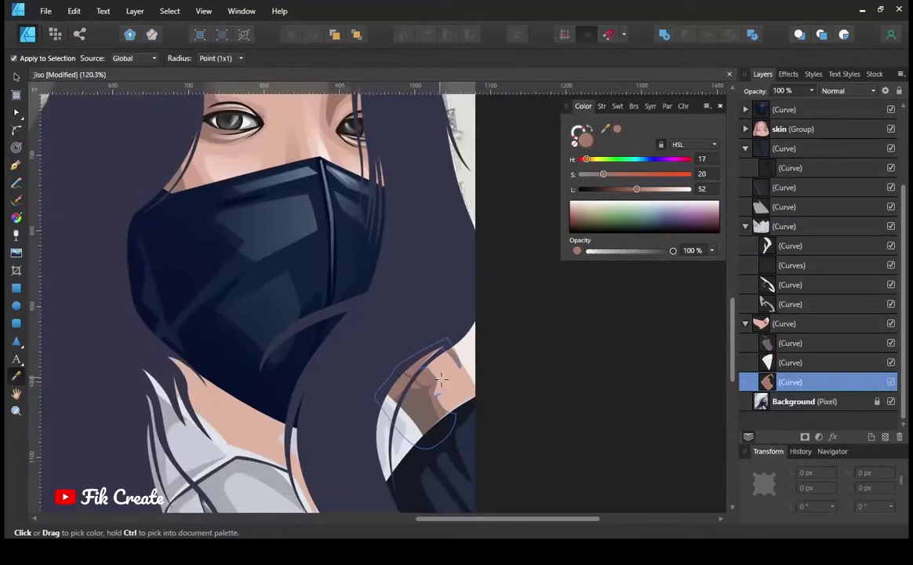
Step: Place three points for another neck shape
key(p)
scroll(425, 408, up, 5)
scroll(447, 475, up, 2)
click(486, 444)
click(439, 353)
click(449, 297)
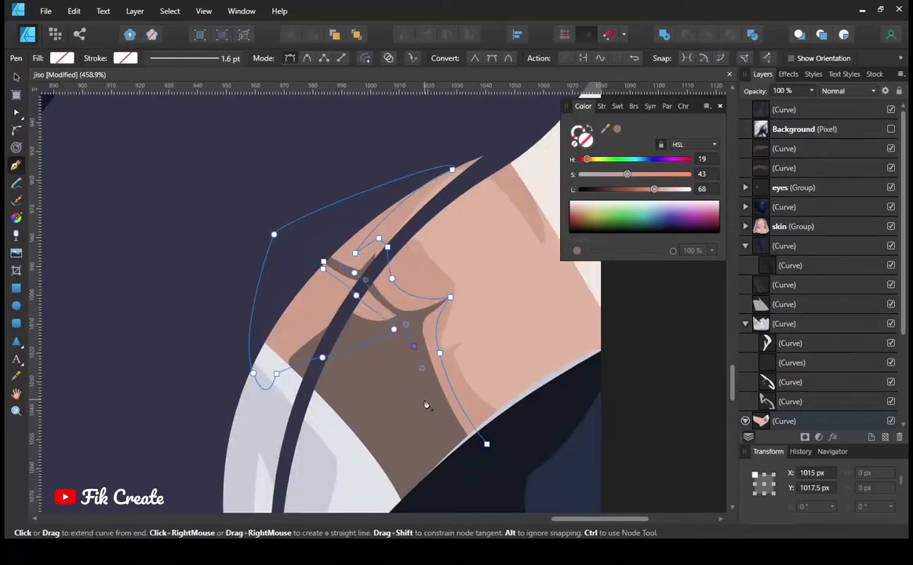
Step: Give the lower neck shading shape a lighter sampled skin tone
key(i)
scroll(516, 421, down, 5)
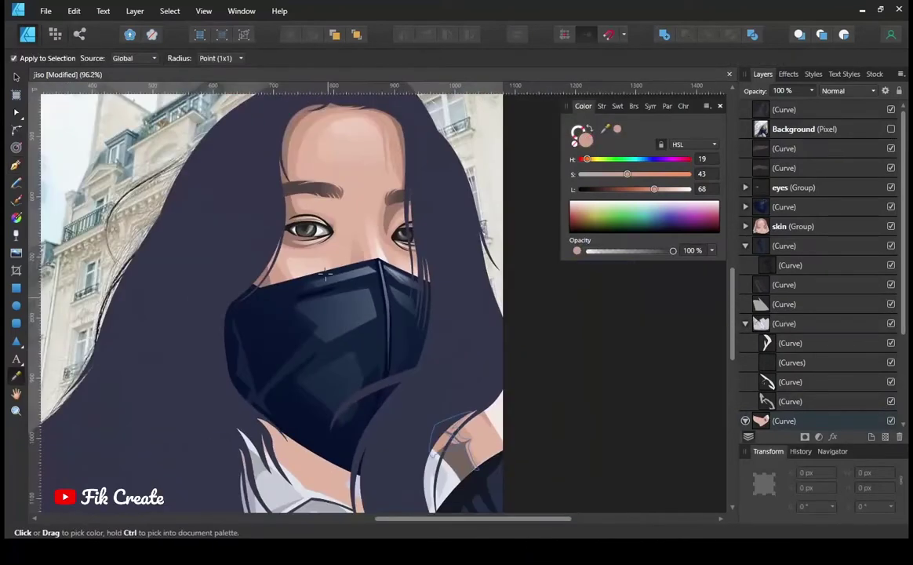
scroll(314, 274, up, 3)
scroll(532, 352, up, 2)
scroll(816, 313, down, 3)
click(790, 381)
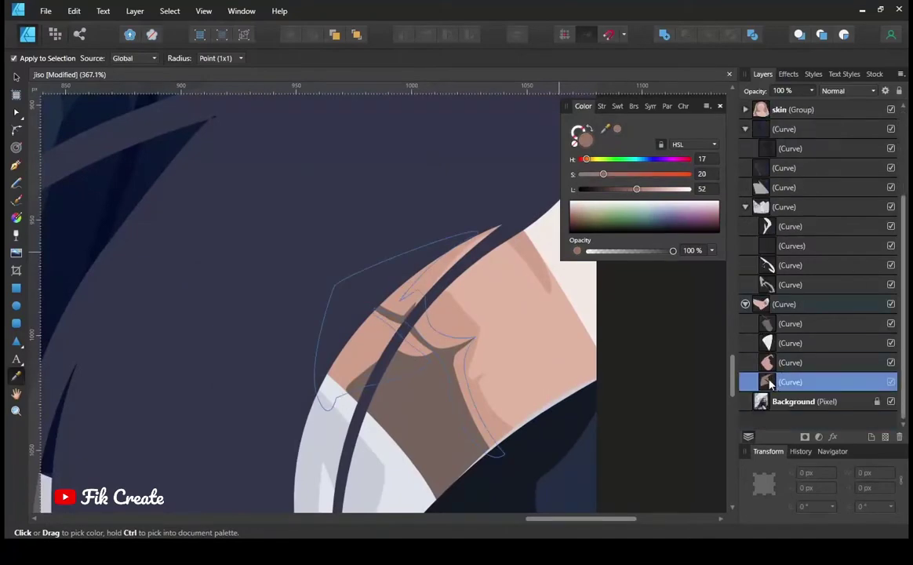
click(790, 362)
scroll(366, 344, down, 5)
scroll(367, 344, up, 1)
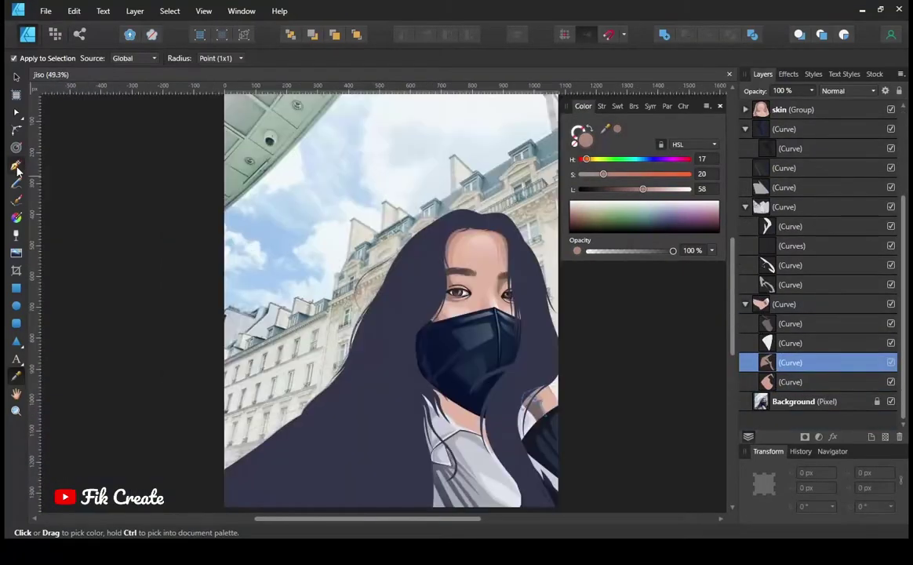
Step: Draw and close another shadow shape on the neck
key(p)
scroll(414, 384, up, 3)
scroll(478, 383, up, 2)
scroll(477, 383, up, 3)
key(Escape)
click(316, 388)
scroll(374, 498, up, 1)
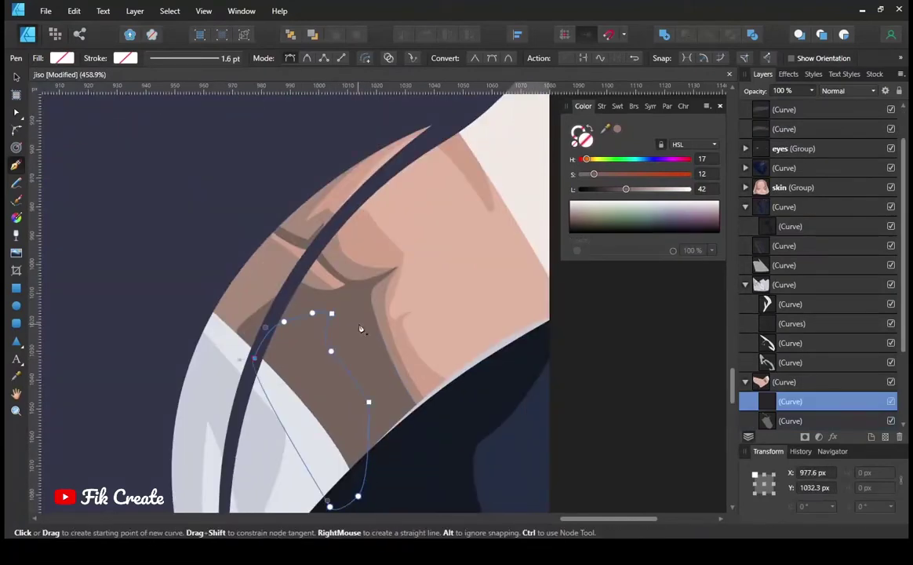
click(277, 358)
scroll(276, 359, down, 2)
scroll(271, 353, down, 3)
scroll(266, 349, up, 3)
scroll(265, 331, up, 3)
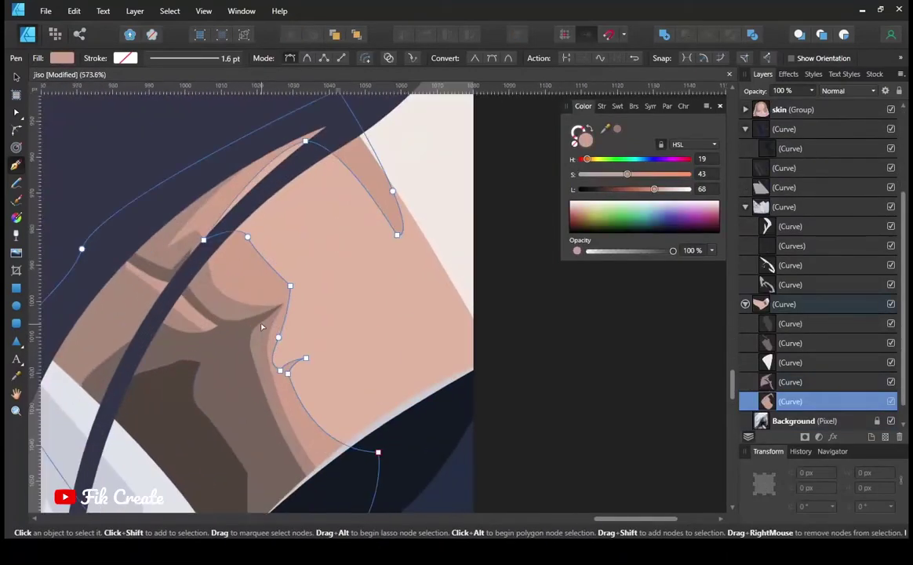
Step: Select the brown neck shading shape and switch to the Transparency tool
click(275, 369)
scroll(355, 393, down, 2)
scroll(418, 315, down, 2)
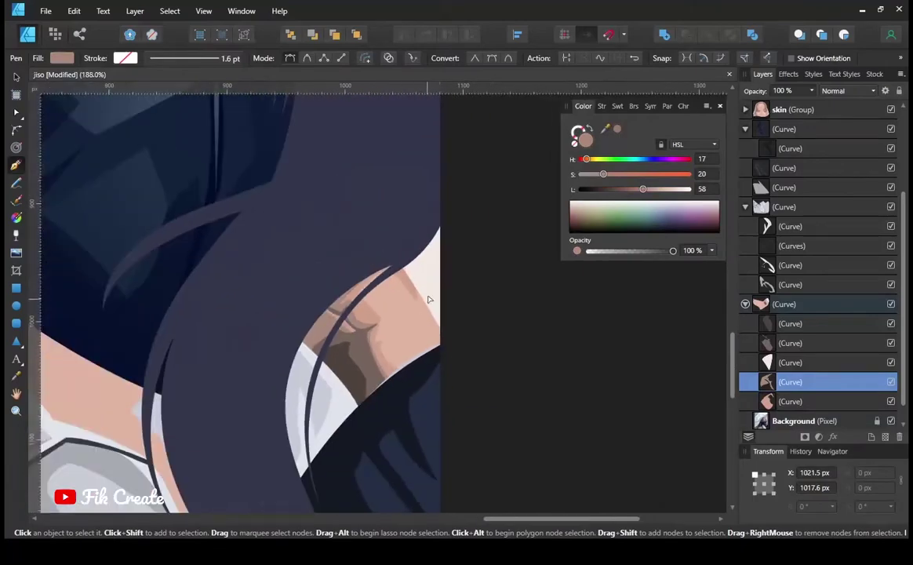
key(y)
scroll(418, 315, down, 2)
scroll(419, 315, down, 3)
click(526, 323)
scroll(487, 377, down, 3)
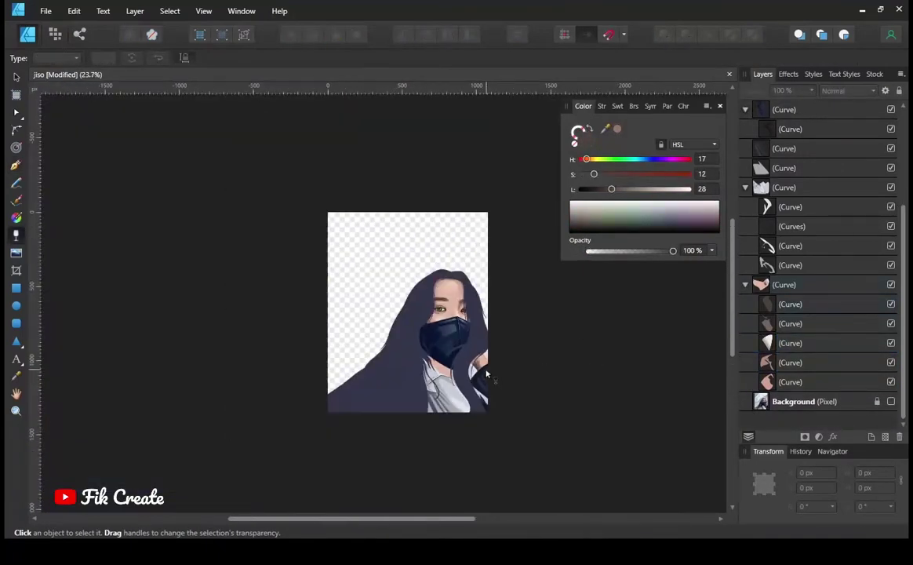
Step: Select the neck shading shapes and fade the brown shadow shape across the neck
click(487, 378)
scroll(487, 377, up, 5)
click(497, 343)
scroll(423, 432, up, 2)
scroll(424, 432, up, 1)
scroll(549, 430, down, 5)
scroll(550, 430, up, 5)
drag(436, 322, 281, 489)
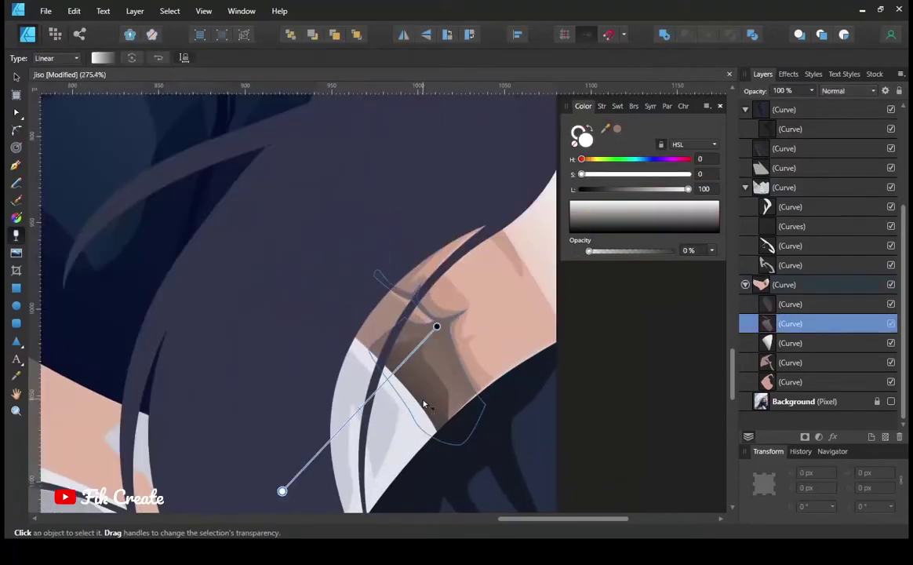
scroll(281, 489, down, 2)
scroll(460, 407, up, 2)
click(460, 407)
scroll(460, 407, up, 2)
click(367, 363)
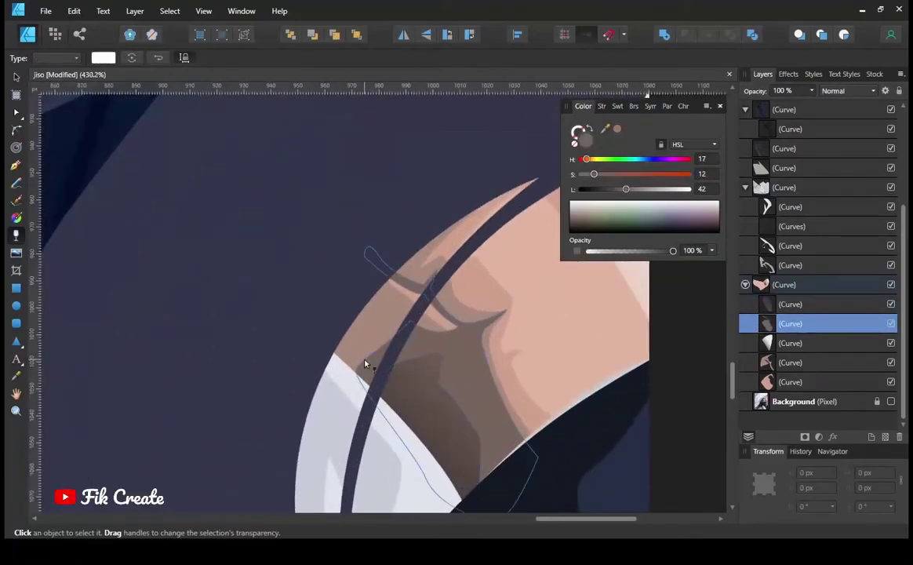
Step: With the Pen tool active, select another brown shadow shape near the neck
key(p)
scroll(337, 355, up, 2)
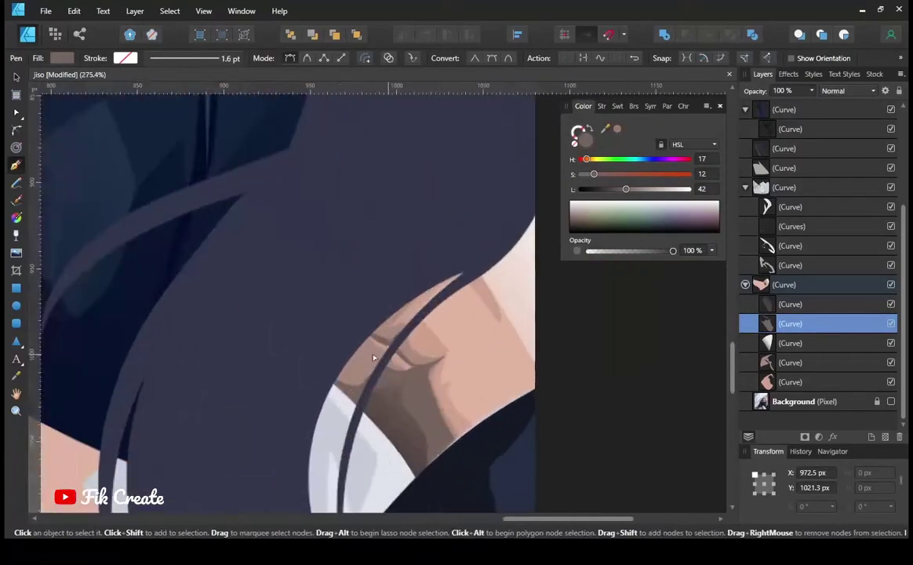
click(397, 355)
scroll(398, 356, down, 10)
scroll(544, 434, up, 3)
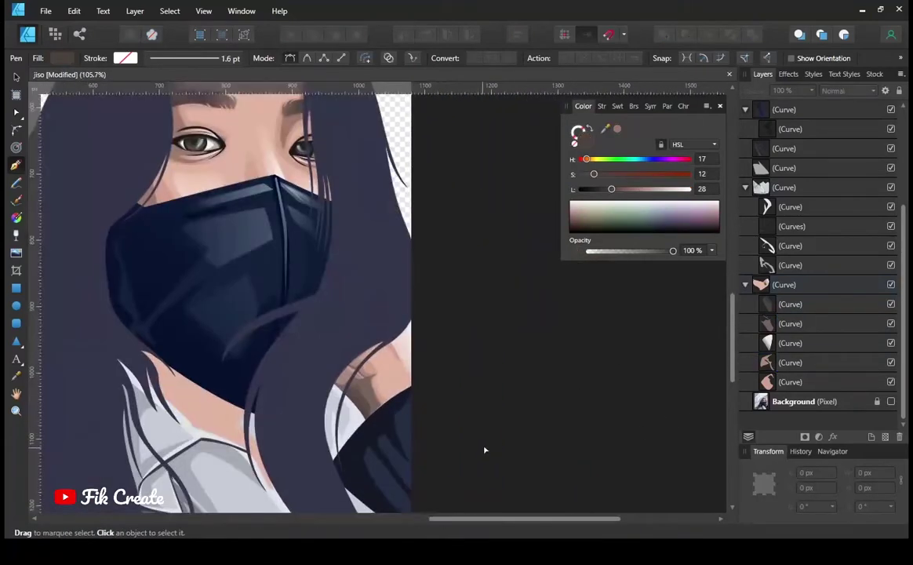
scroll(485, 450, down, 1)
scroll(486, 450, up, 2)
Step: Toggle the reference photo's visibility and select the skin and brown shadow shapes on the shoulder
scroll(816, 235, up, 5)
click(890, 129)
click(890, 130)
click(891, 130)
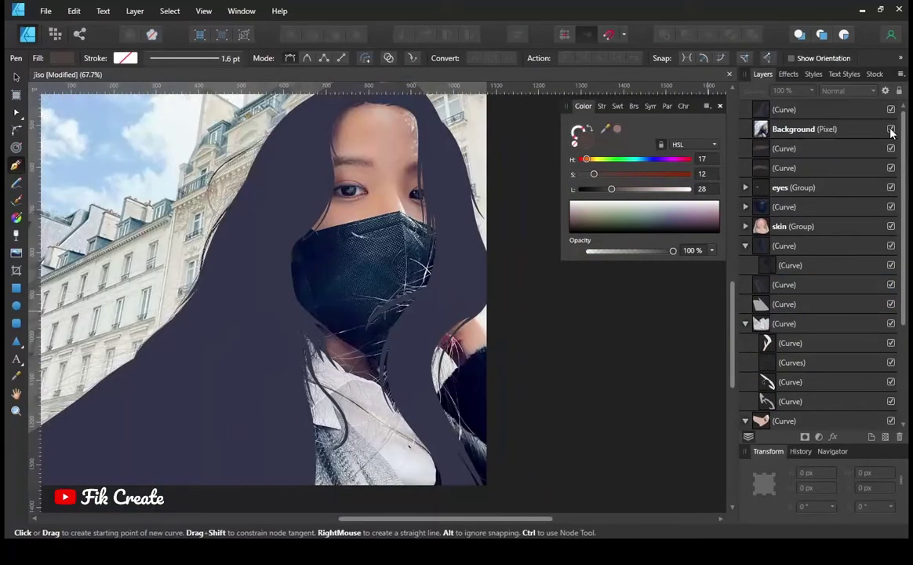
click(890, 130)
click(890, 130)
scroll(470, 353, up, 6)
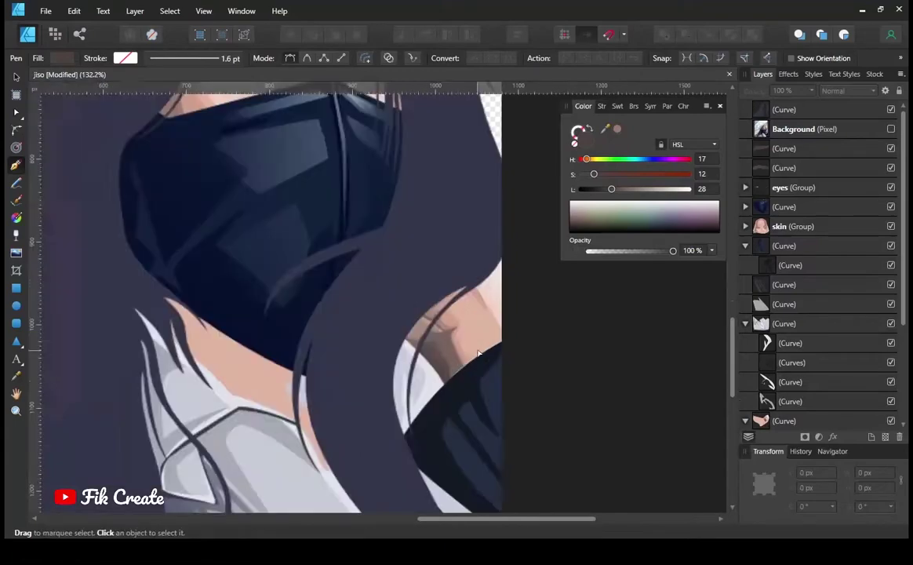
ctrl+click(484, 371)
ctrl+click(448, 391)
ctrl+click(452, 388)
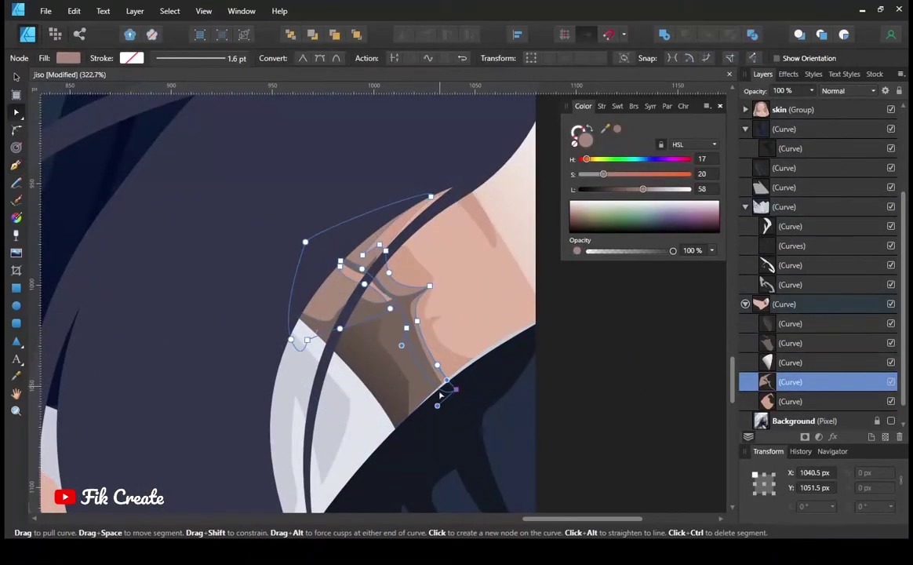
Step: Select the white collar shapes by the shoulder
scroll(364, 388, down, 3)
click(365, 384)
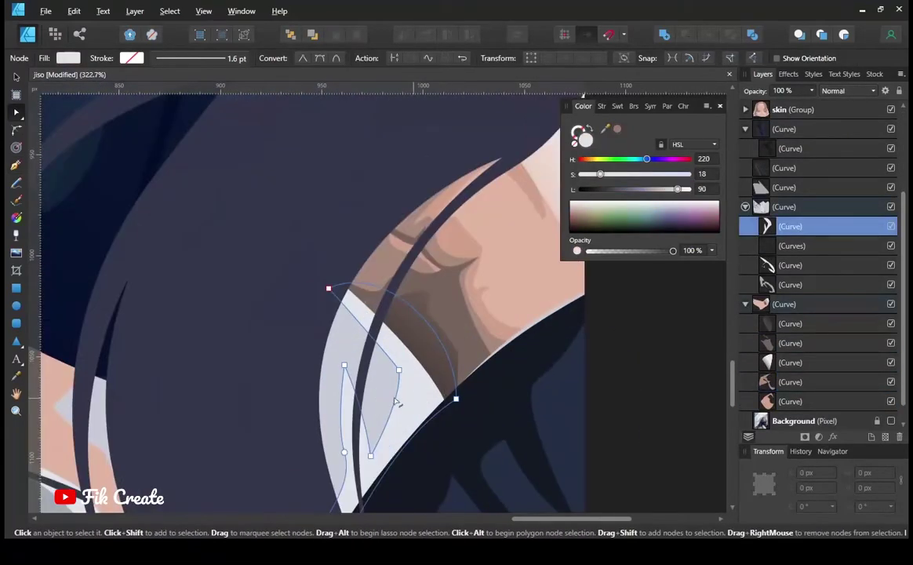
scroll(365, 388, down, 2)
scroll(309, 376, up, 2)
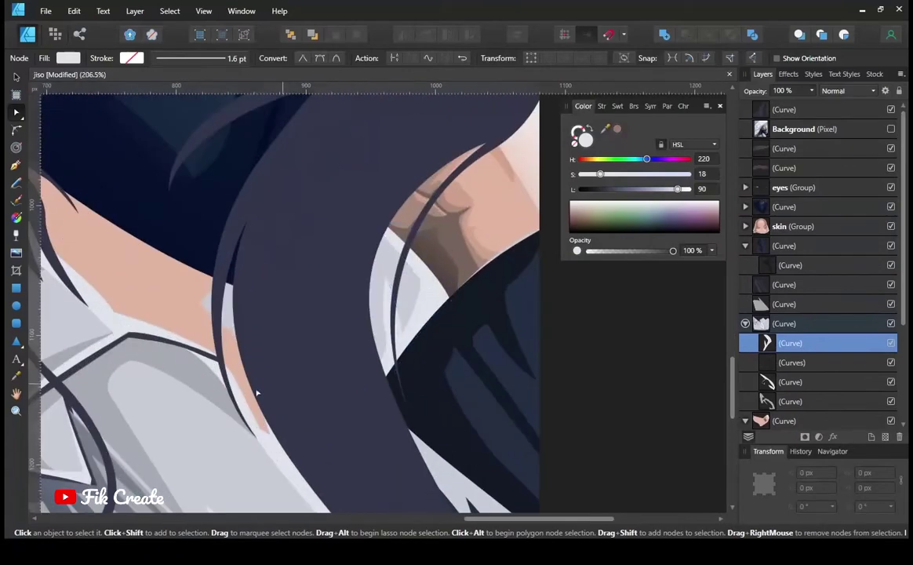
ctrl+click(384, 367)
ctrl+click(374, 262)
scroll(376, 236, up, 3)
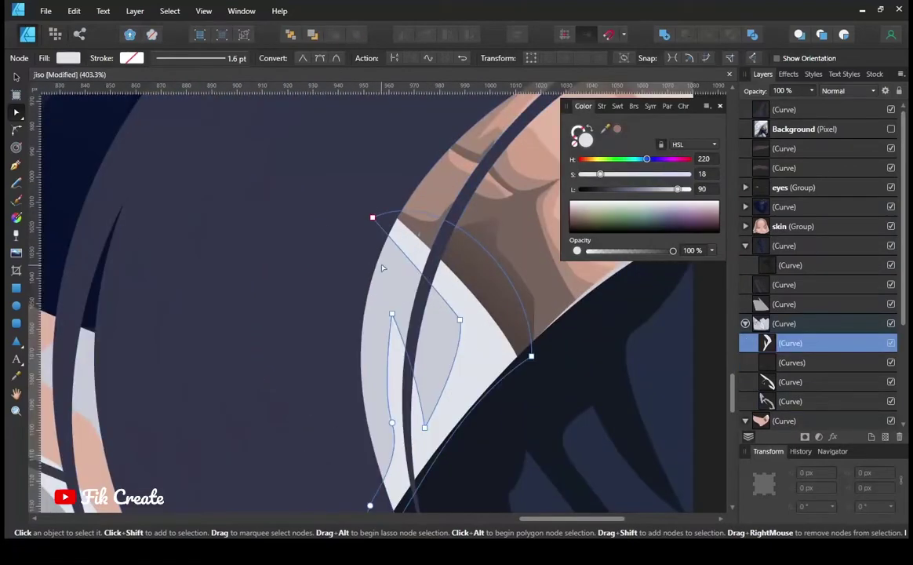
Step: Pen-trace a closed shading shape along the collar edge
key(p)
click(372, 217)
click(482, 342)
click(428, 445)
scroll(428, 445, down, 2)
click(399, 424)
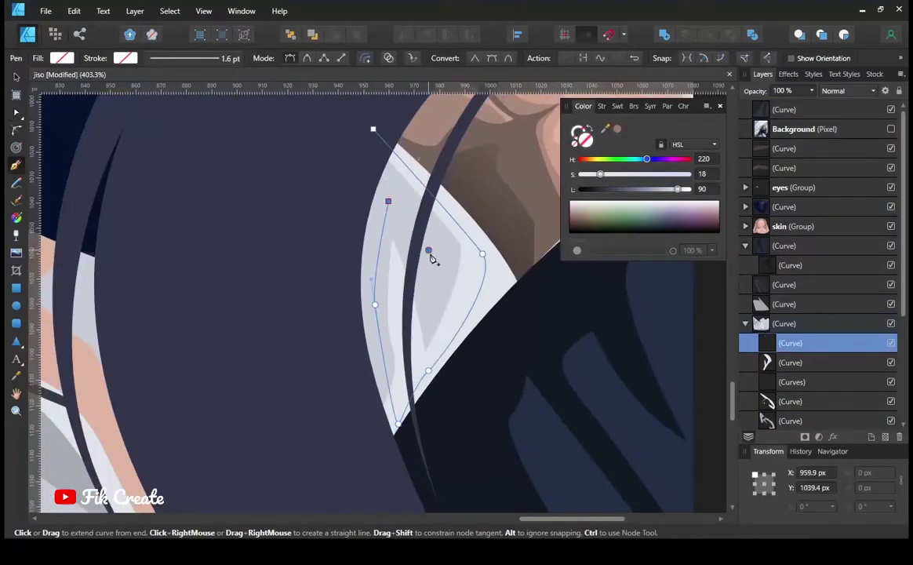
click(373, 131)
scroll(373, 131, down, 5)
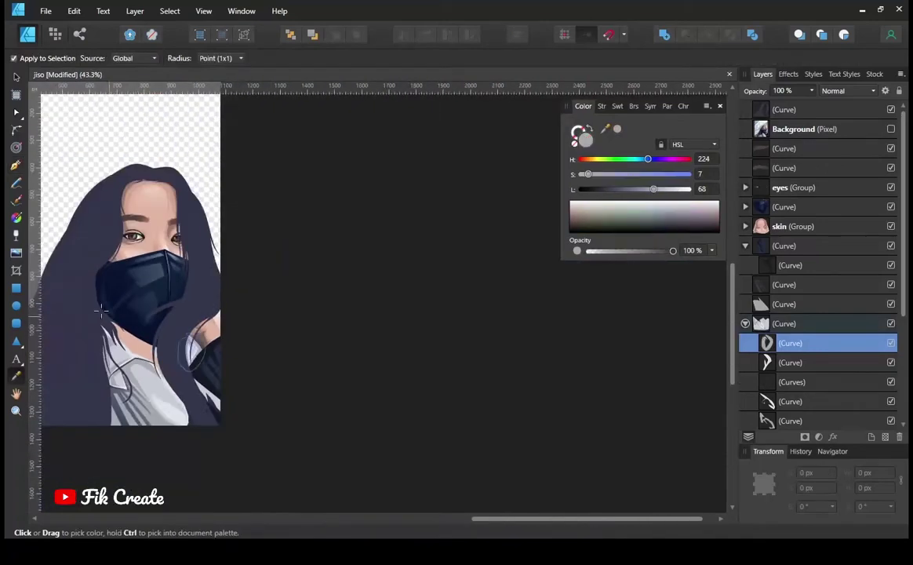
Step: Select the upper collar shape, deselect it, and begin a new shape beside the shoulder
click(784, 303)
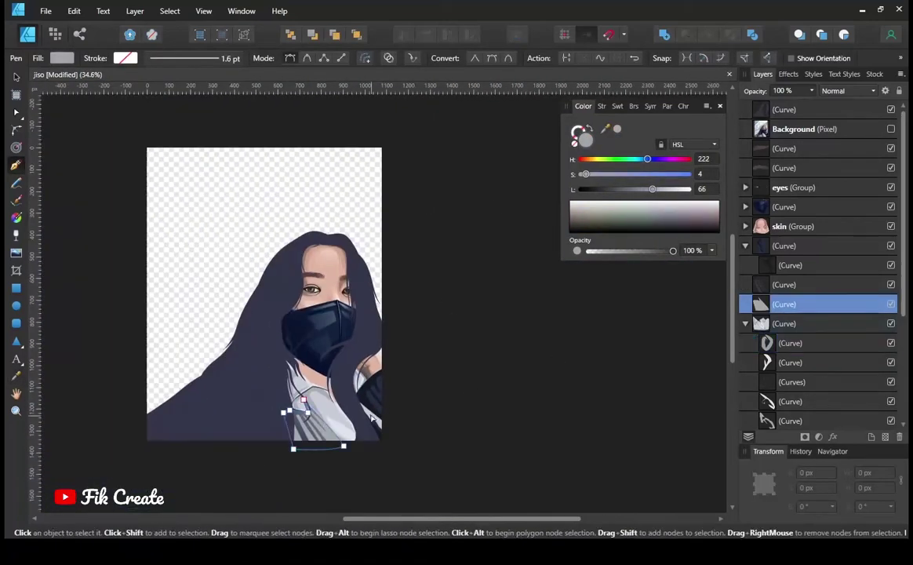
scroll(338, 337, down, 2)
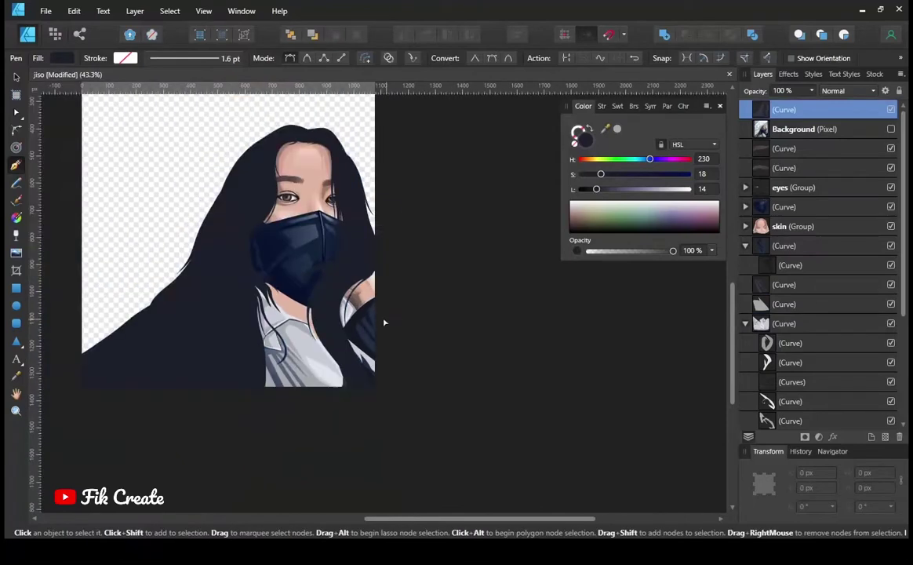
key(ctrl+d)
scroll(380, 329, up, 3)
click(420, 275)
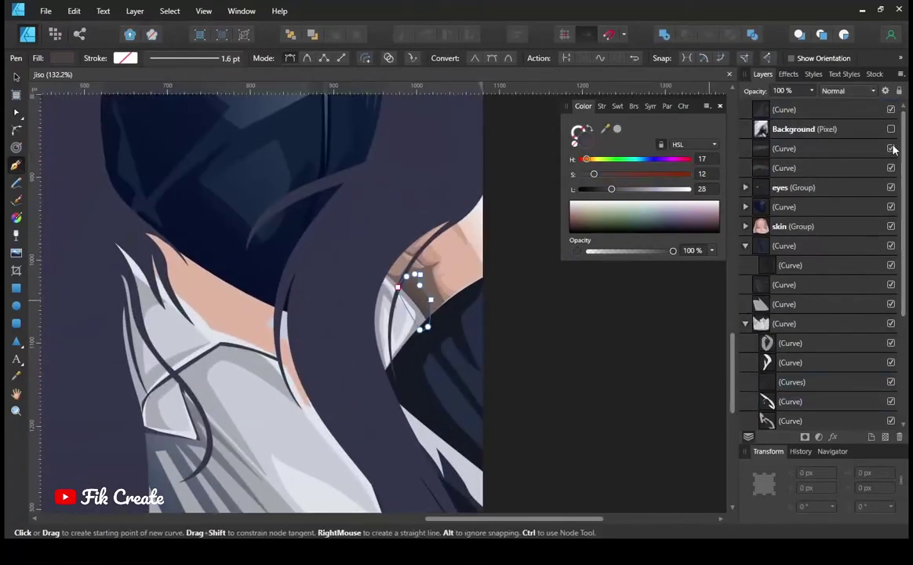
Step: Sample the skin tone with the colour picker for the new shape
scroll(218, 295, up, 3)
key(i)
scroll(266, 369, down, 3)
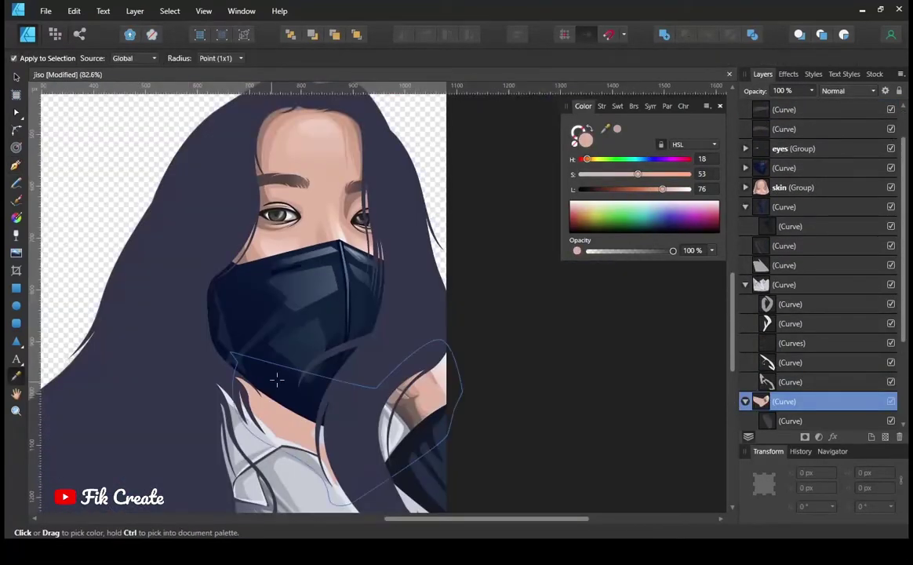
scroll(442, 375, up, 1)
click(15, 166)
scroll(319, 381, up, 3)
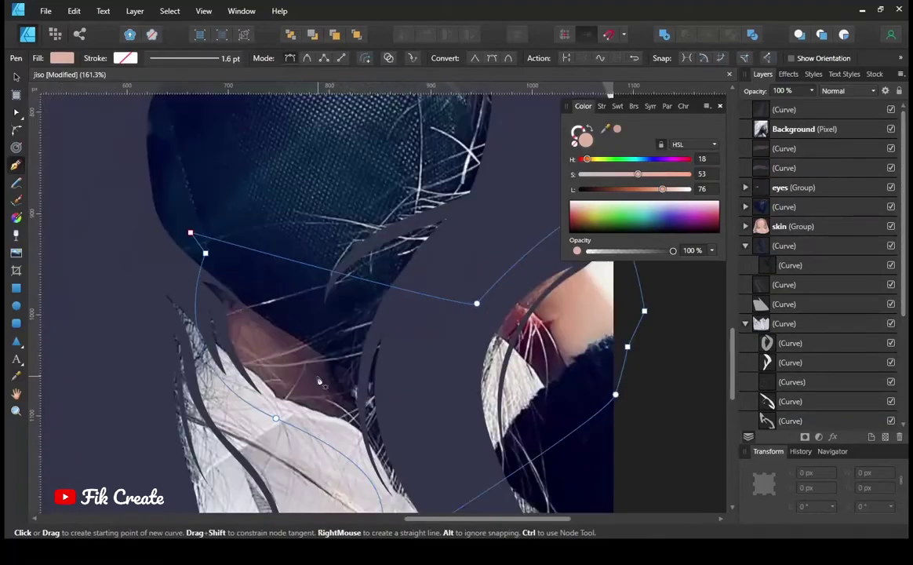
scroll(239, 345, down, 1)
Step: Select the curves group and the shapes in the skin group
key(a)
click(501, 302)
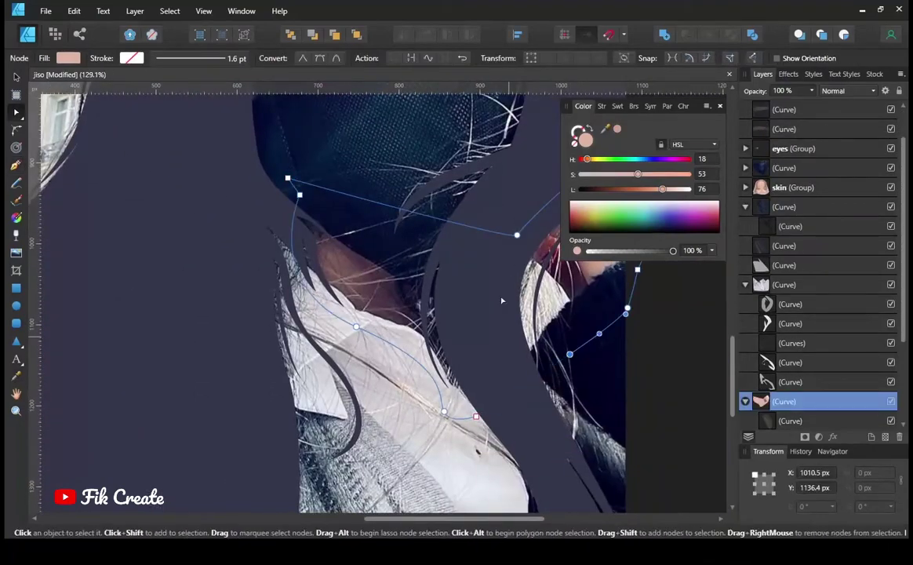
key(p)
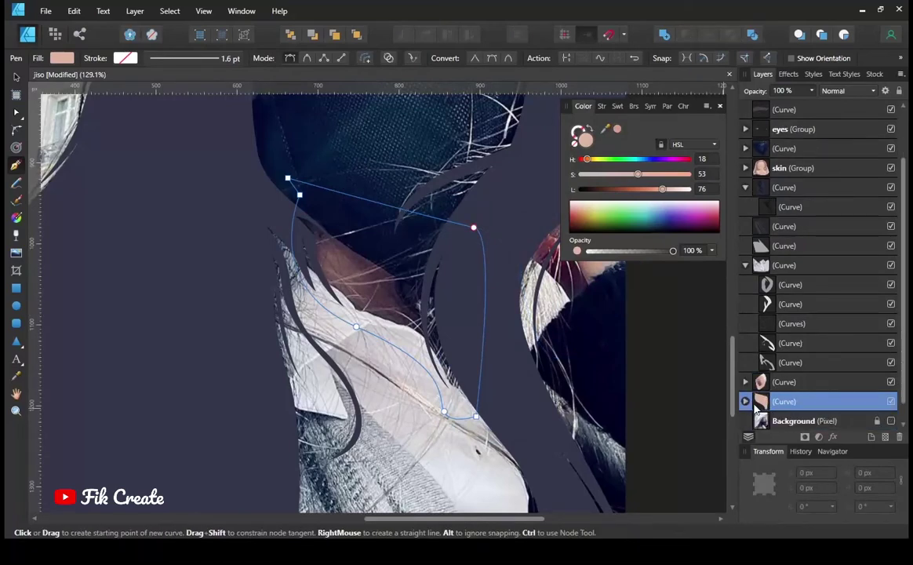
scroll(816, 353, down, 3)
click(790, 304)
shift+click(766, 382)
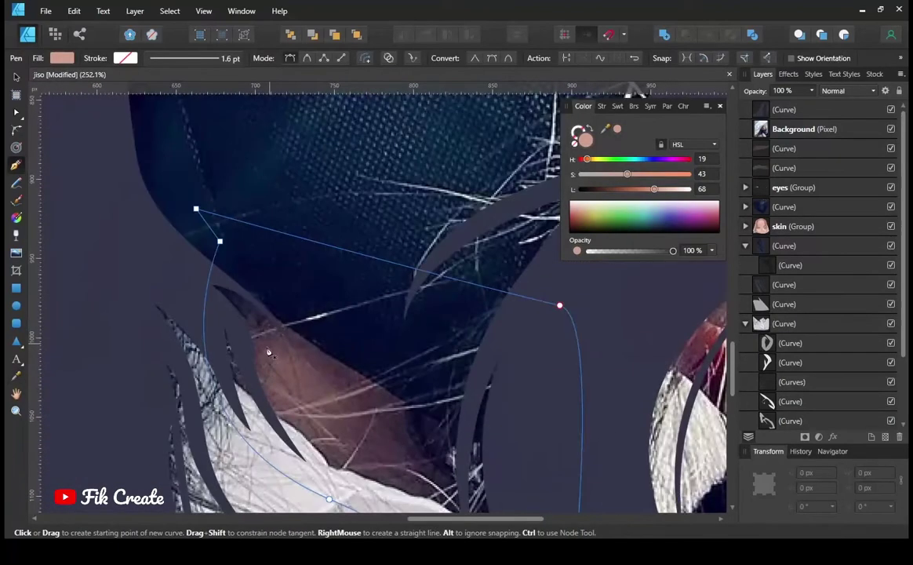
Step: Pen-trace skin shading shapes on the neck under the mask, with the reference photo shown
click(265, 346)
click(328, 413)
drag(356, 433, 374, 425)
click(276, 395)
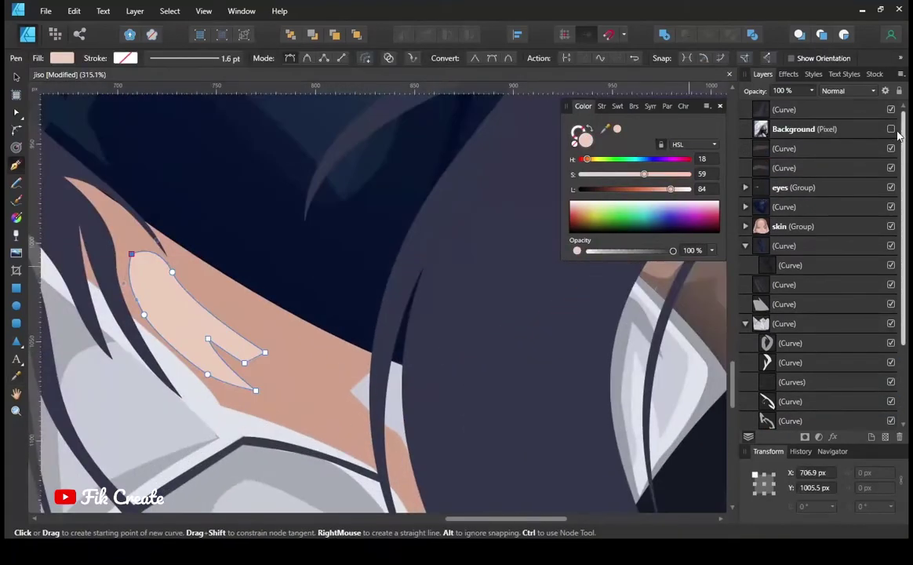
click(891, 129)
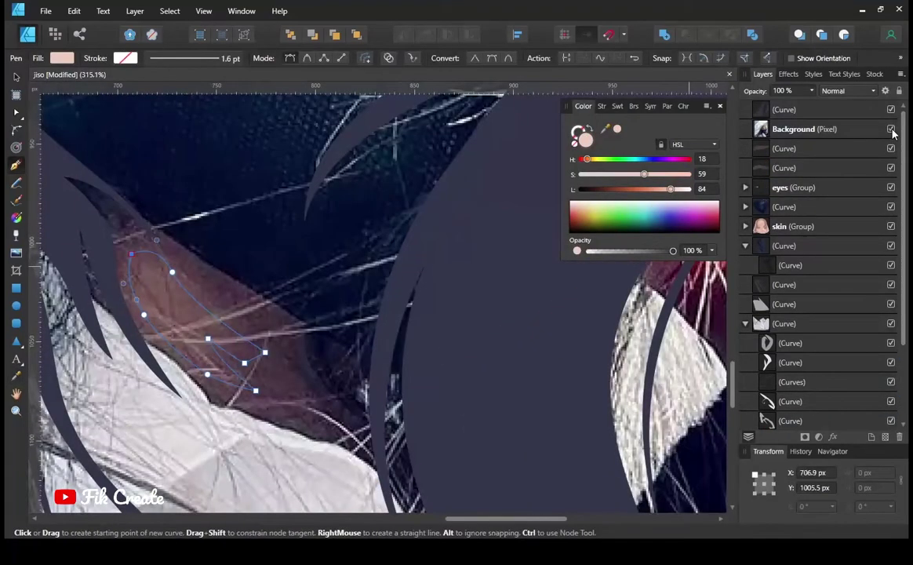
click(248, 397)
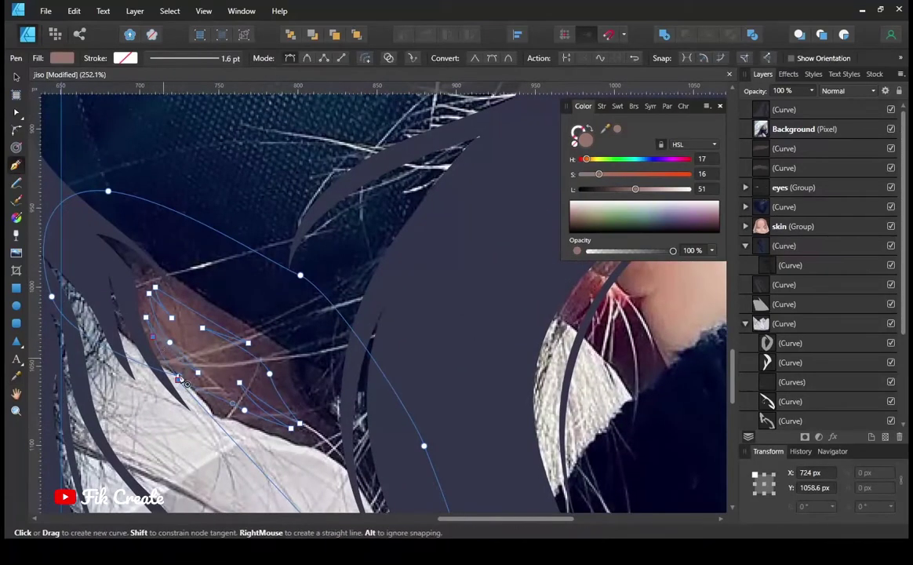
click(180, 379)
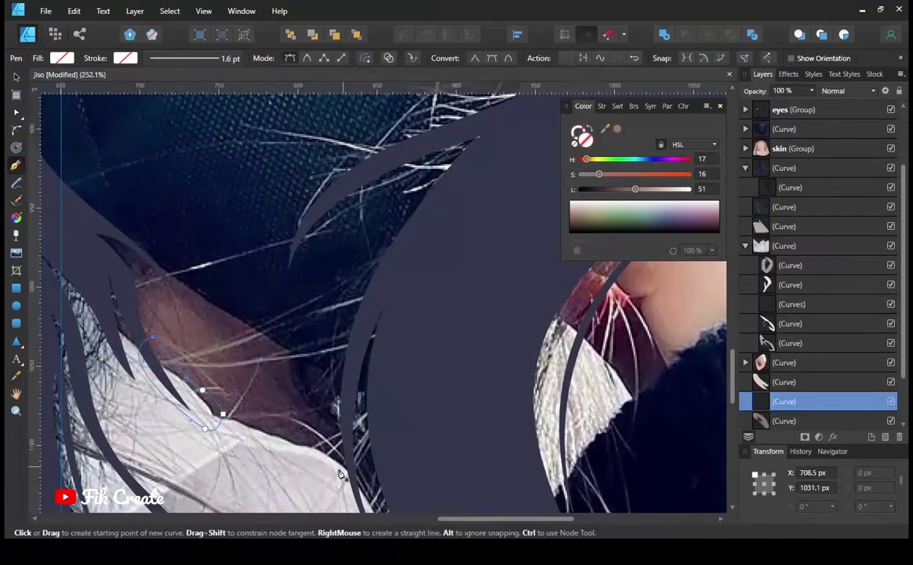
Step: Draw a curved hair strand across the collar and darken its fill
click(226, 428)
click(258, 423)
drag(292, 416, 323, 445)
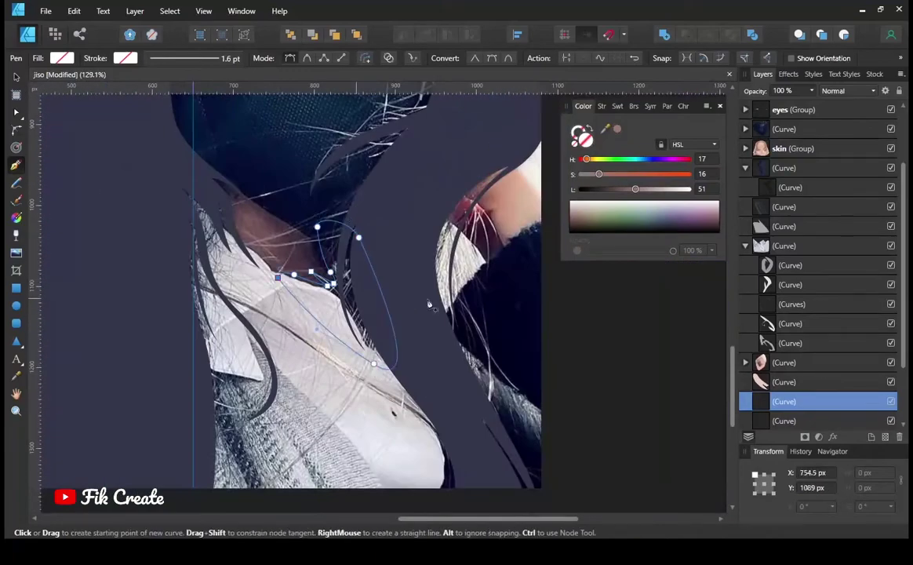
mouse_move(635, 189)
mouse_down()
mouse_move(611, 196)
mouse_move(585, 174)
mouse_up()
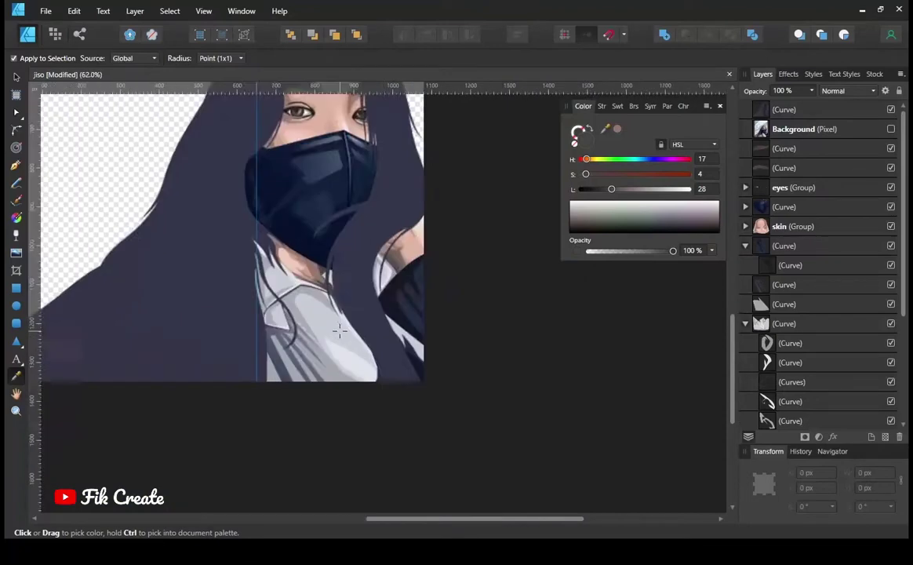
Step: Lower the collar strand's saturation, draw a tiny collar shape, and hide the reference photo
scroll(360, 292, down, 1)
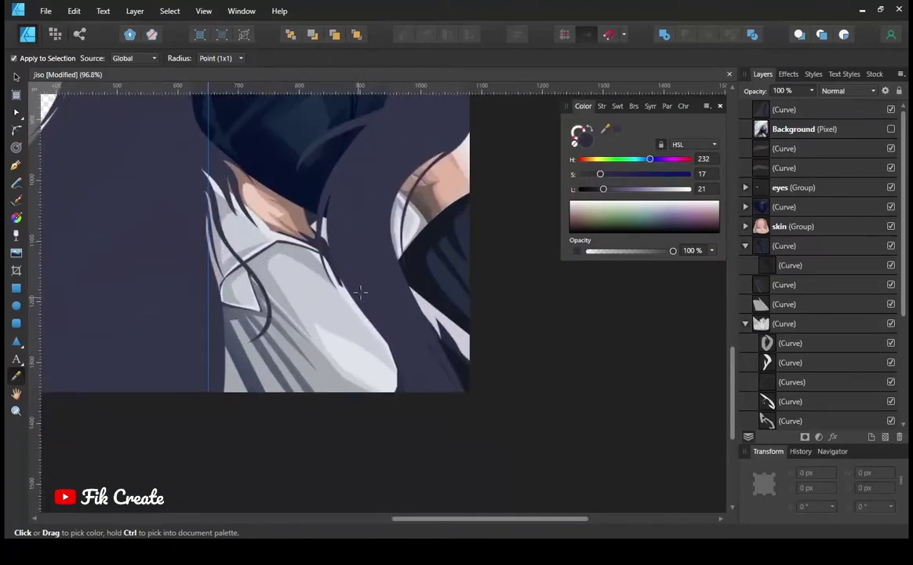
drag(597, 180, 593, 174)
scroll(336, 295, up, 2)
scroll(337, 295, up, 2)
key(p)
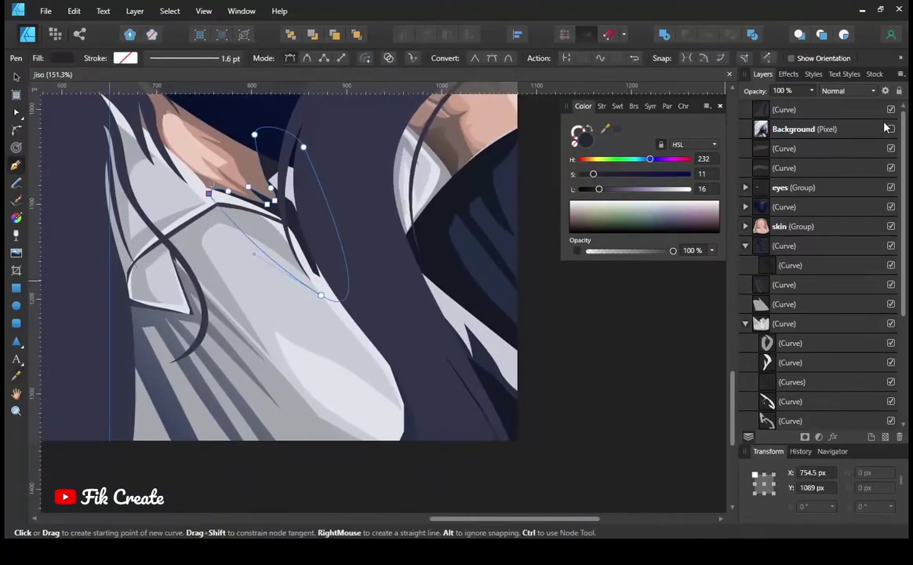
scroll(328, 377, up, 3)
click(307, 359)
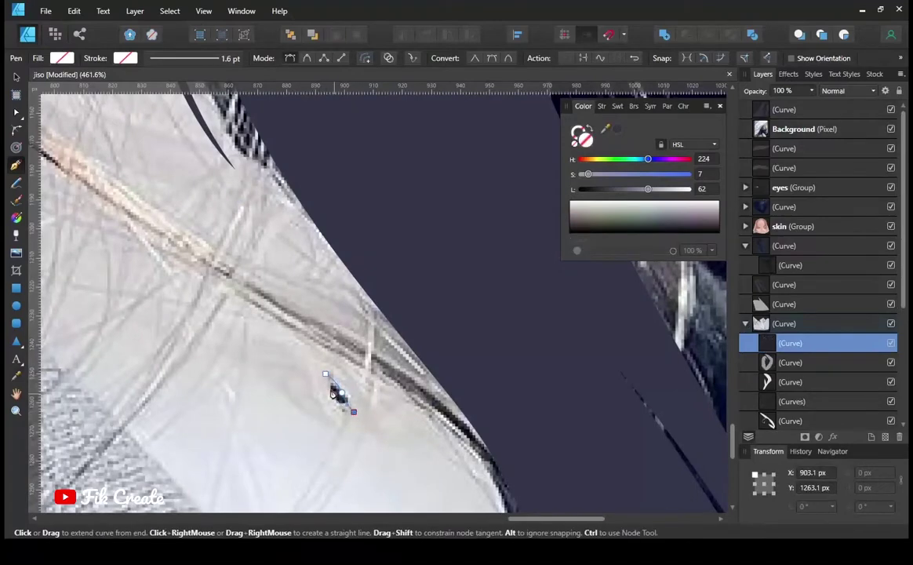
click(334, 397)
scroll(330, 383, up, 2)
click(892, 129)
scroll(510, 350, down, 7)
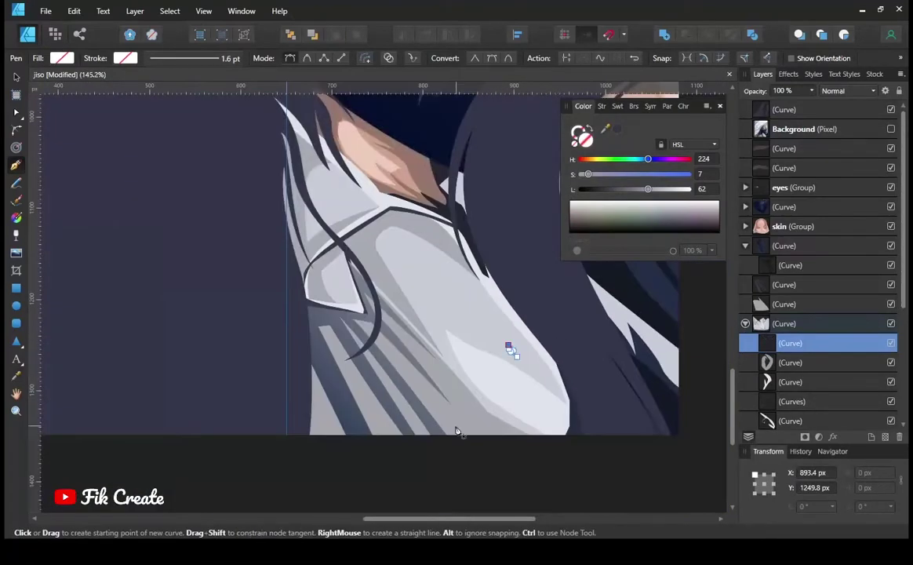
Step: Sample a colour from the artwork and select a curve in the Layers panel
key(i)
click(606, 201)
click(804, 246)
scroll(438, 374, up, 2)
key(p)
scroll(408, 355, down, 2)
scroll(487, 361, down, 4)
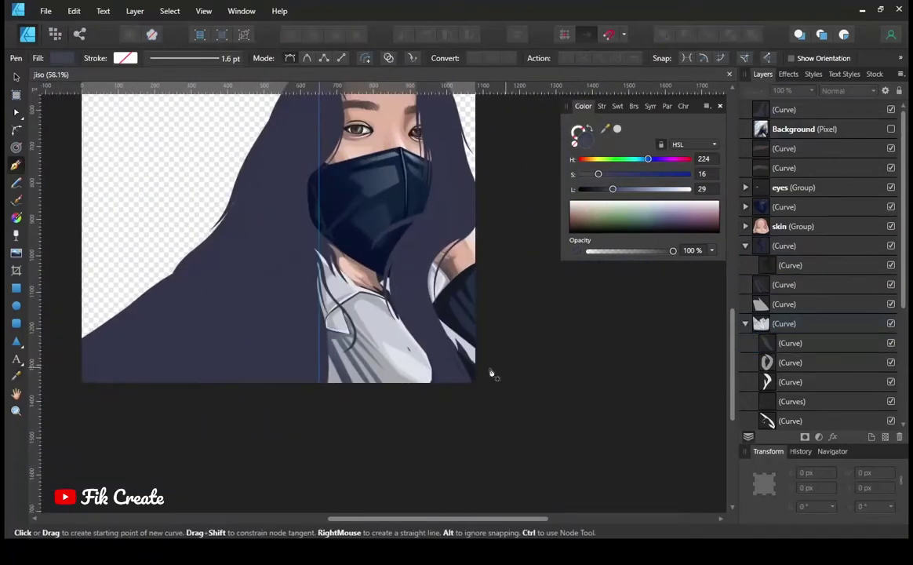
scroll(528, 373, up, 2)
Step: Close the new highlight shape and raise its fill lightness to pure white
ctrl+click(484, 317)
scroll(486, 315, up, 5)
click(452, 262)
drag(680, 189, 691, 196)
scroll(557, 354, down, 5)
Step: Select the shoulder skin shape, show the reference photo again, and collapse the skin group
click(890, 401)
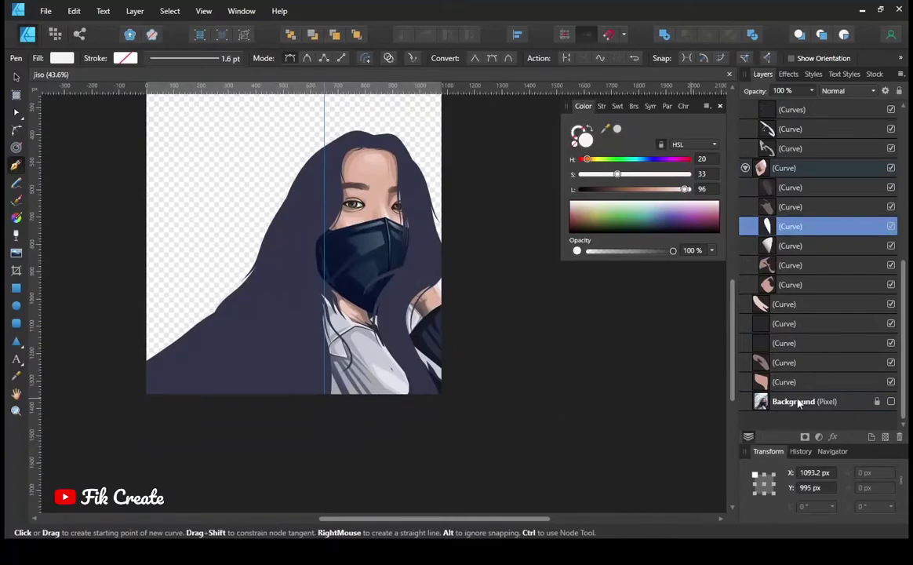
key(a)
scroll(392, 329, up, 5)
click(407, 351)
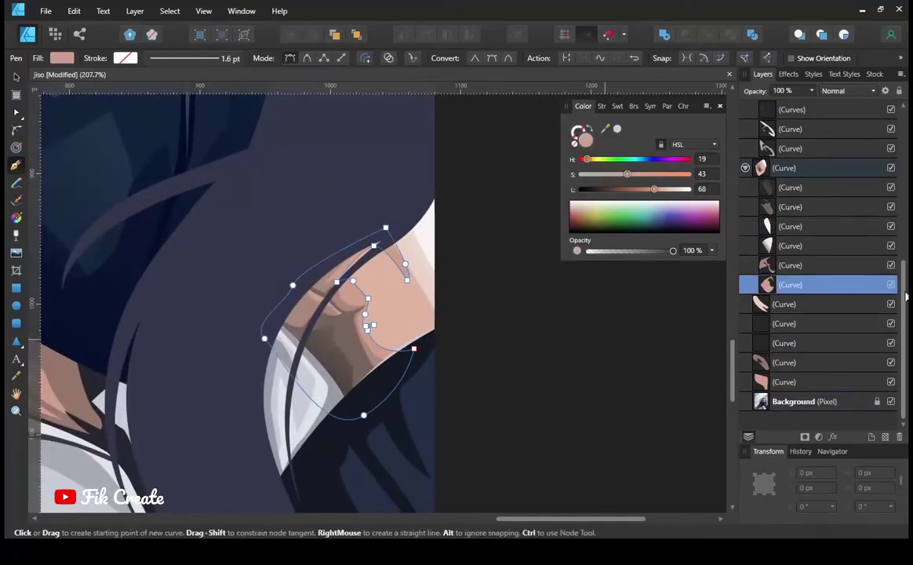
scroll(816, 235, up, 10)
click(891, 129)
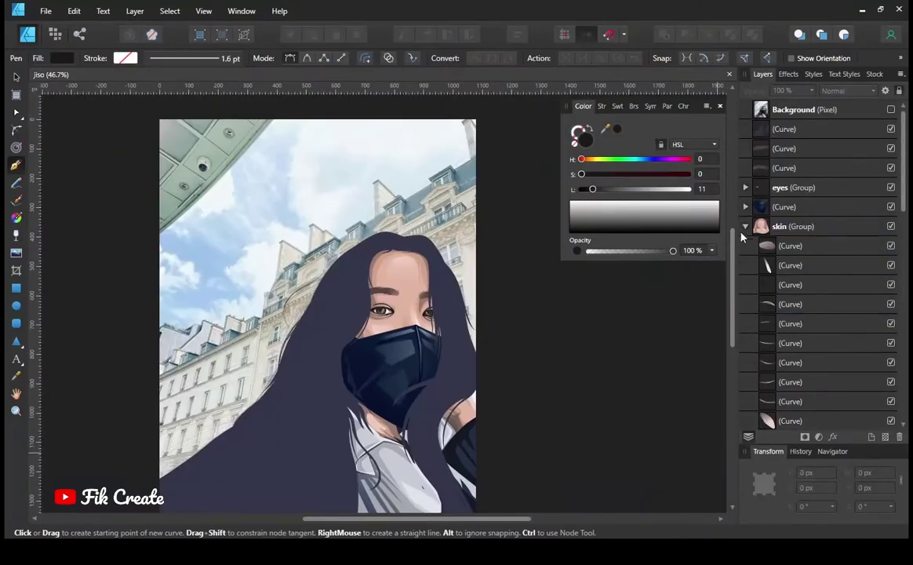
click(746, 226)
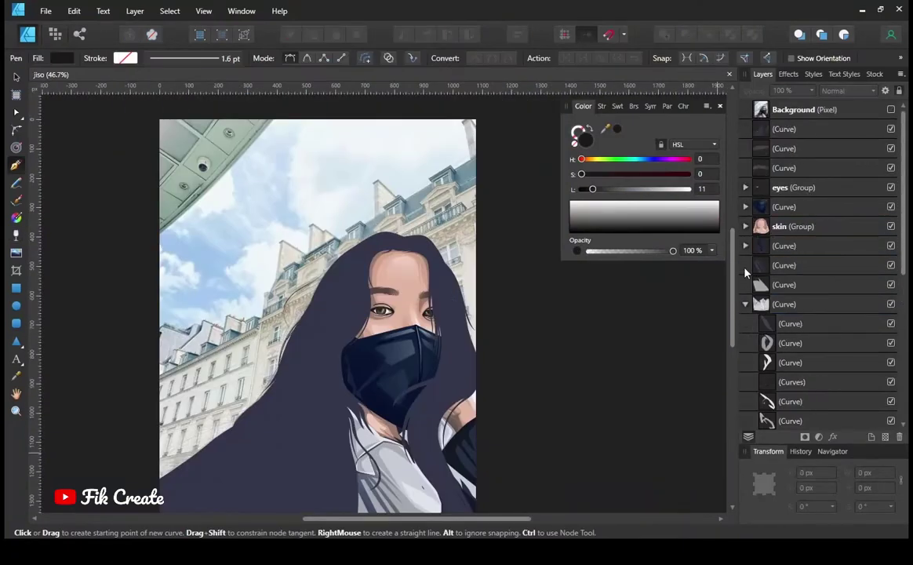
Step: Group the curve layers with Ctrl+G, hide the group, and show the bottom Background photo
click(891, 109)
shift+click(784, 382)
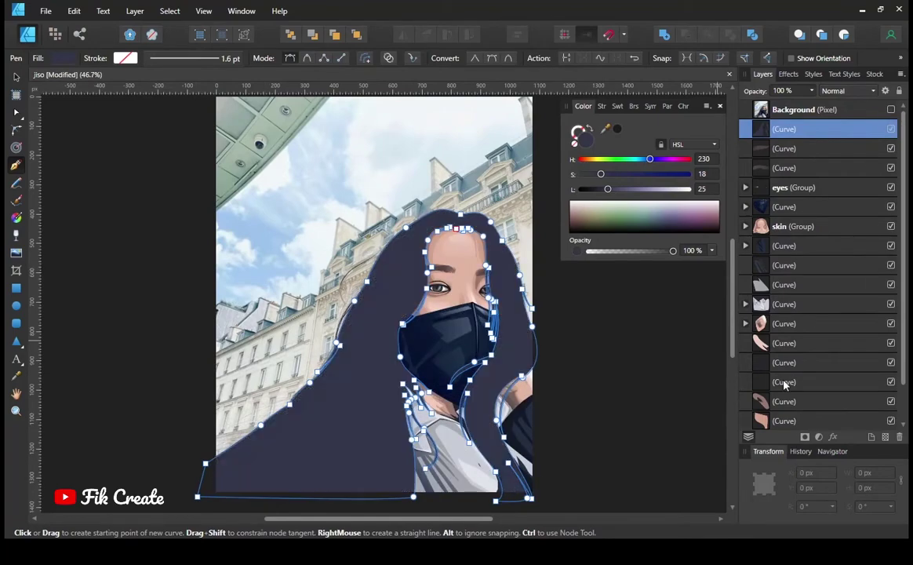
key(ctrl+g)
click(891, 129)
click(891, 148)
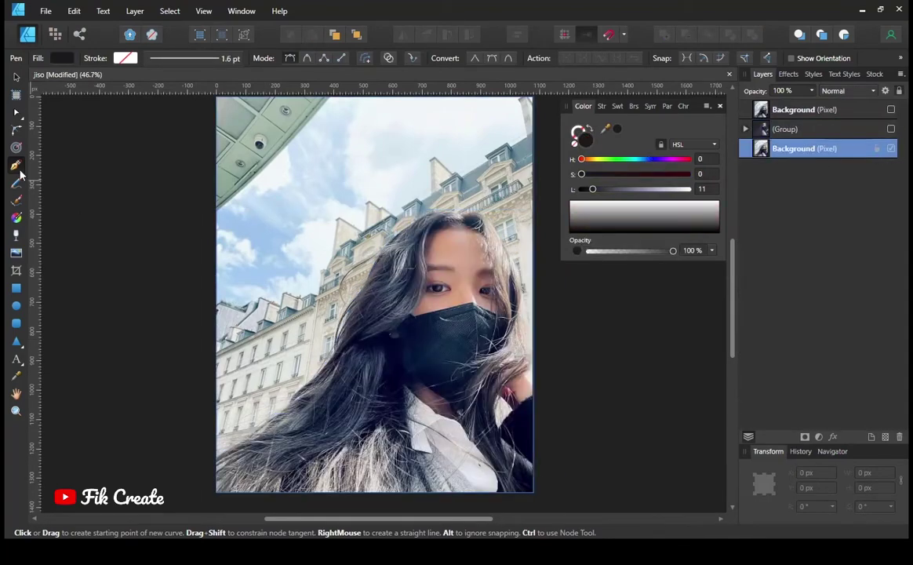
scroll(408, 275, up, 3)
scroll(430, 177, down, 2)
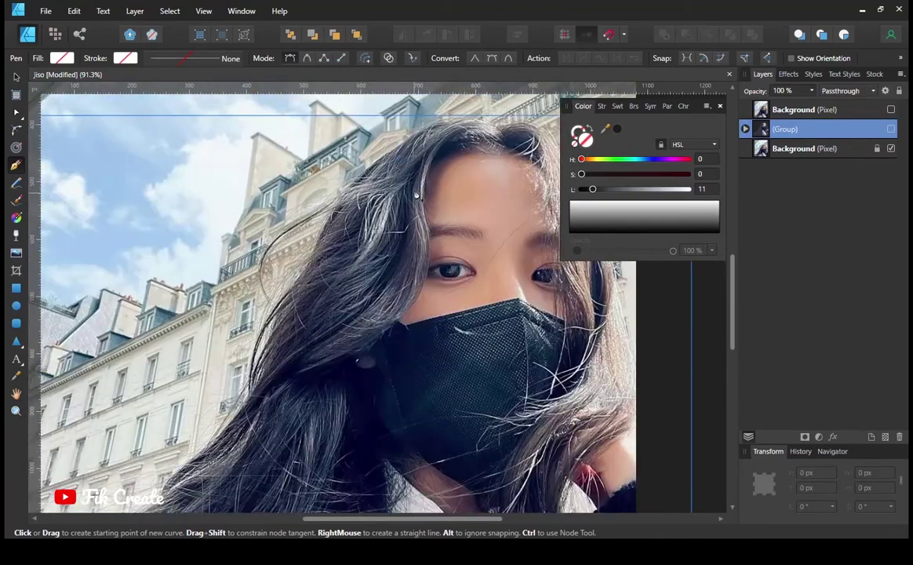
scroll(423, 189, up, 1)
scroll(407, 214, up, 2)
click(415, 196)
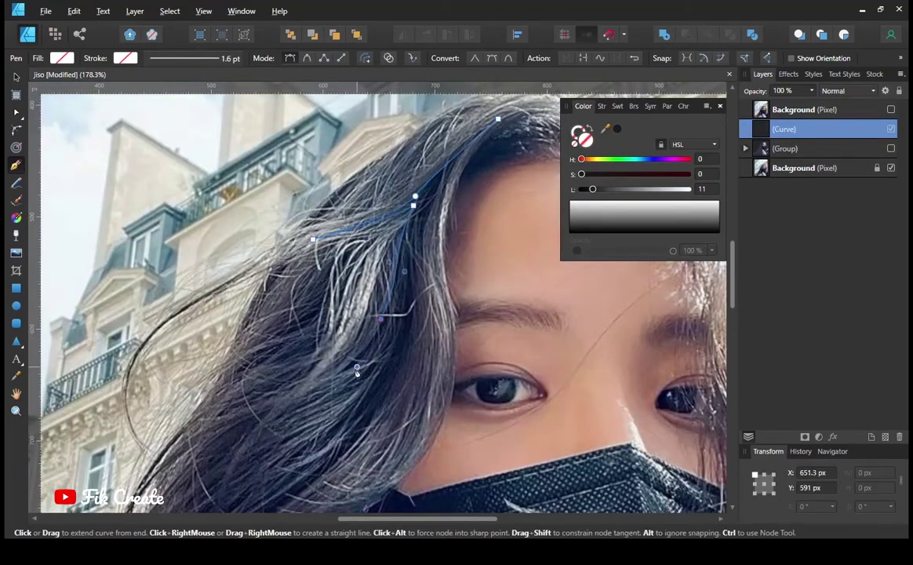
Step: Set the hair-strand curve's colour to red in the Color panel
scroll(394, 285, down, 3)
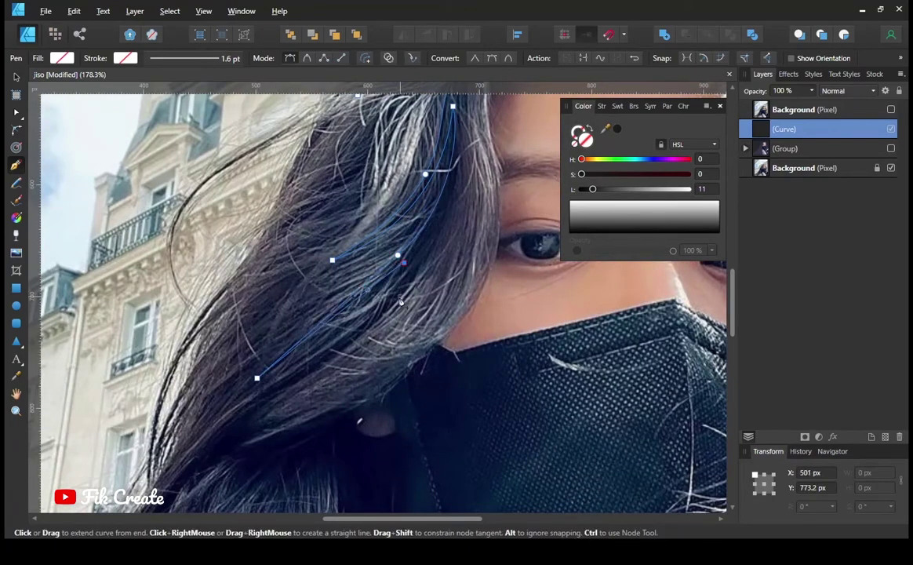
scroll(406, 296, down, 2)
scroll(330, 330, down, 1)
scroll(233, 367, down, 1)
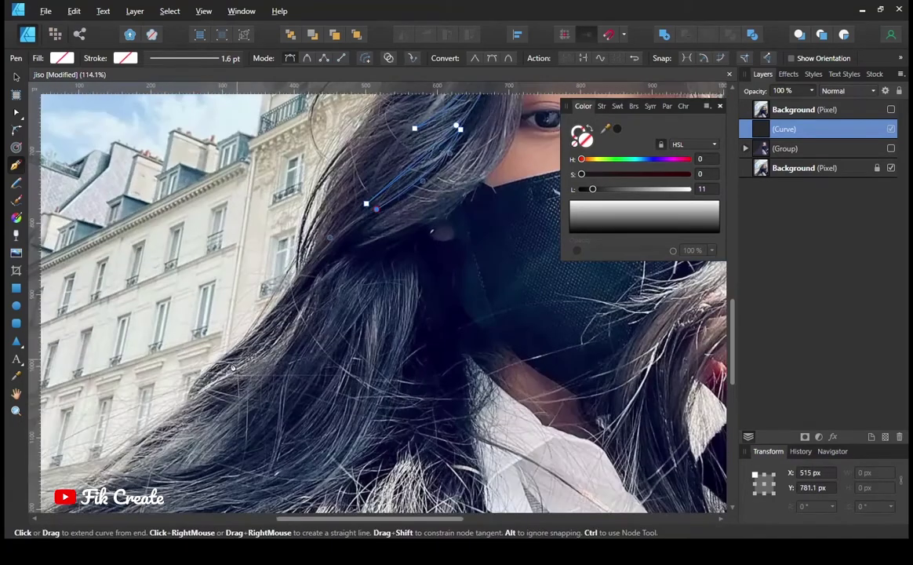
drag(628, 181, 632, 189)
drag(586, 159, 618, 146)
Step: Give the strand a 2 pt stroke width and close the curve
click(602, 106)
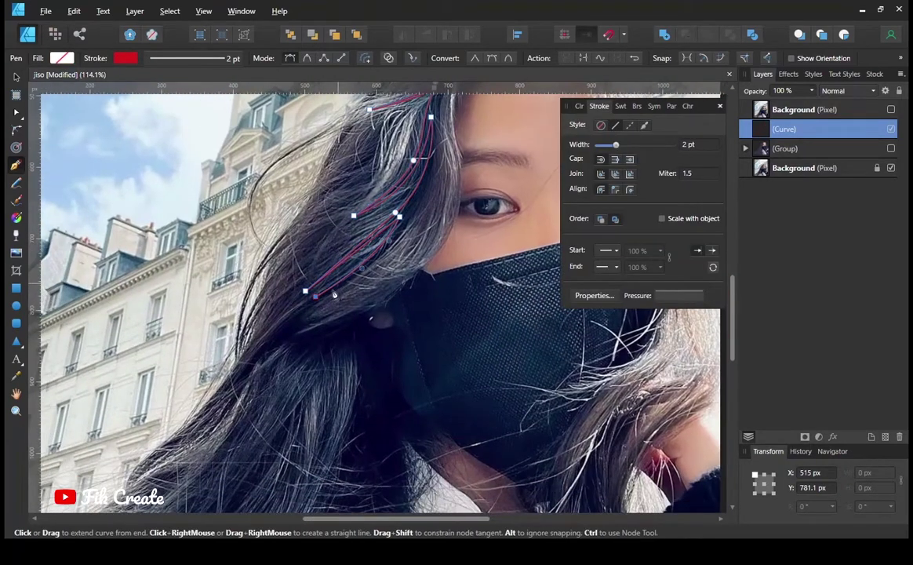
scroll(243, 346, down, 2)
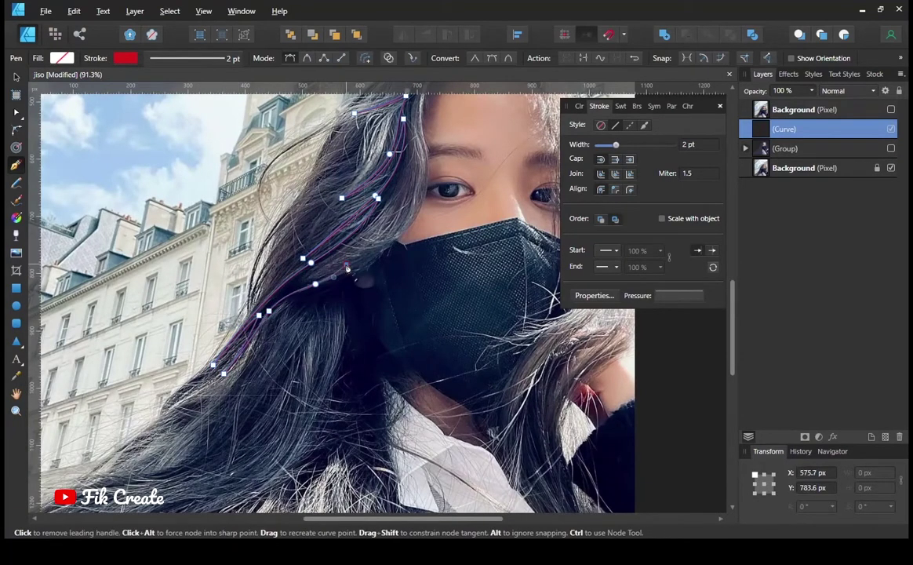
scroll(369, 236, up, 2)
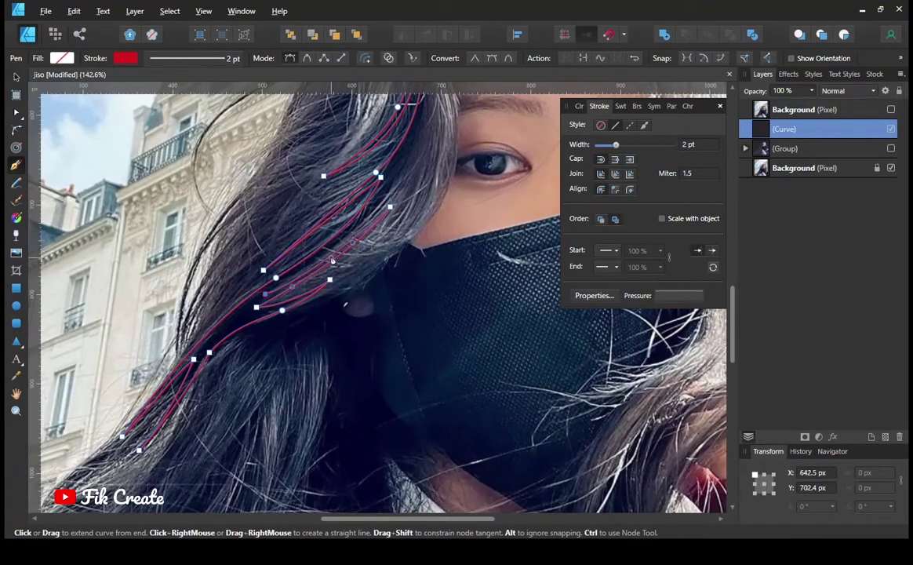
scroll(333, 261, up, 1)
scroll(345, 251, up, 1)
scroll(383, 232, up, 1)
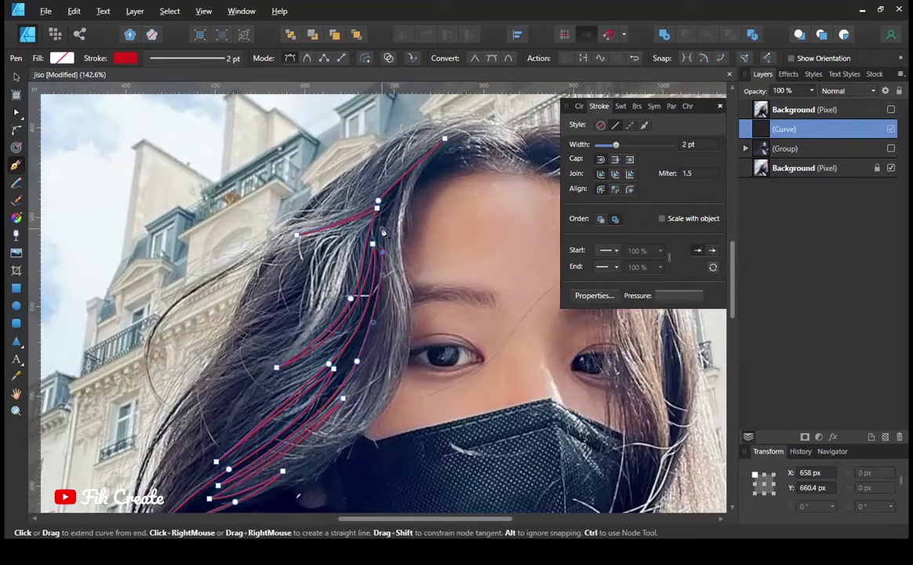
scroll(377, 163, up, 2)
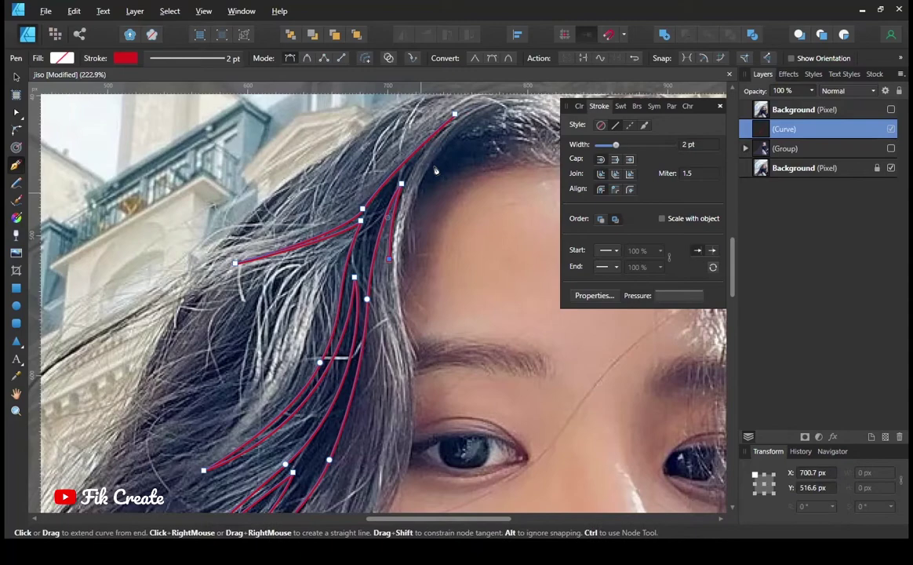
click(480, 95)
scroll(480, 96, down, 3)
scroll(459, 231, down, 2)
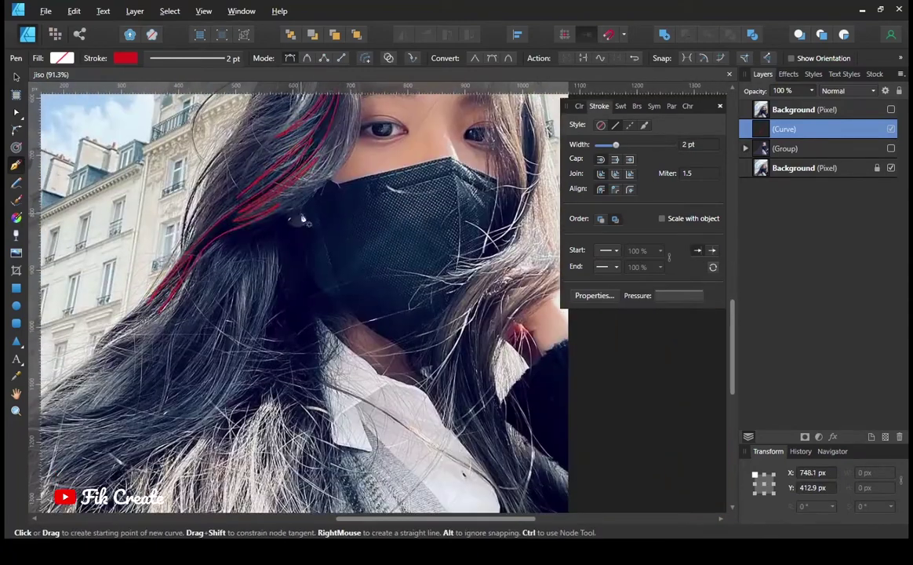
scroll(241, 247, up, 2)
Step: Trace a red strand curve across the left hair, extending it downward with a curved node
click(444, 206)
click(378, 234)
click(344, 257)
click(313, 279)
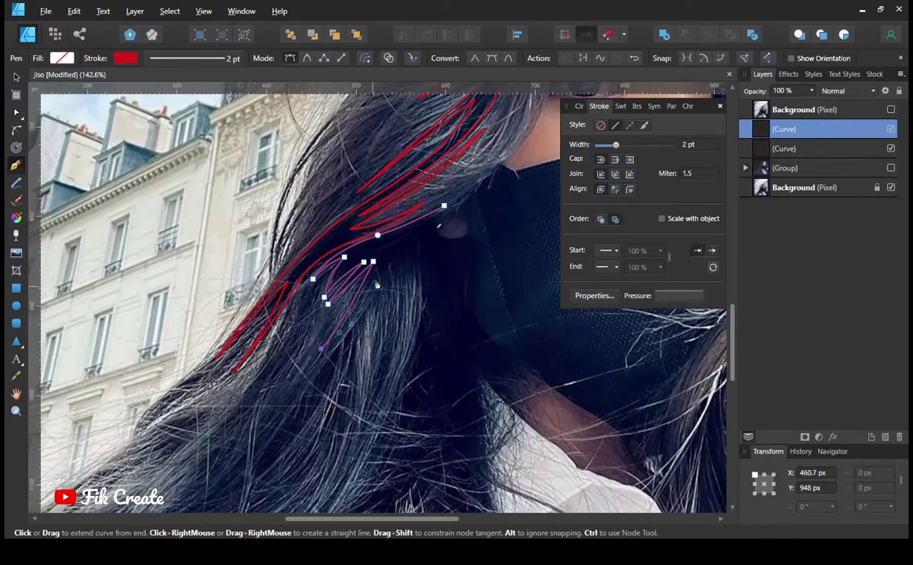
scroll(277, 423, down, 3)
scroll(315, 405, left, 3)
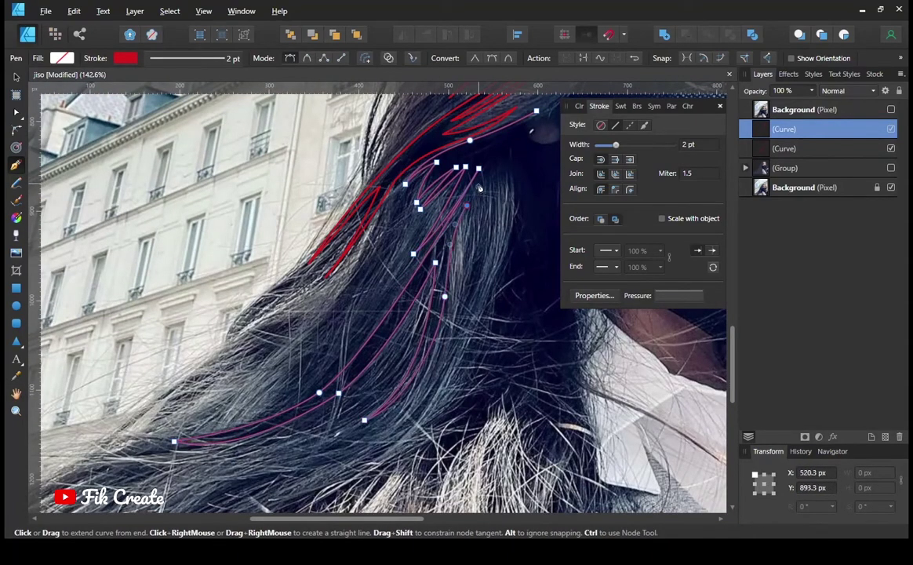
drag(480, 189, 446, 240)
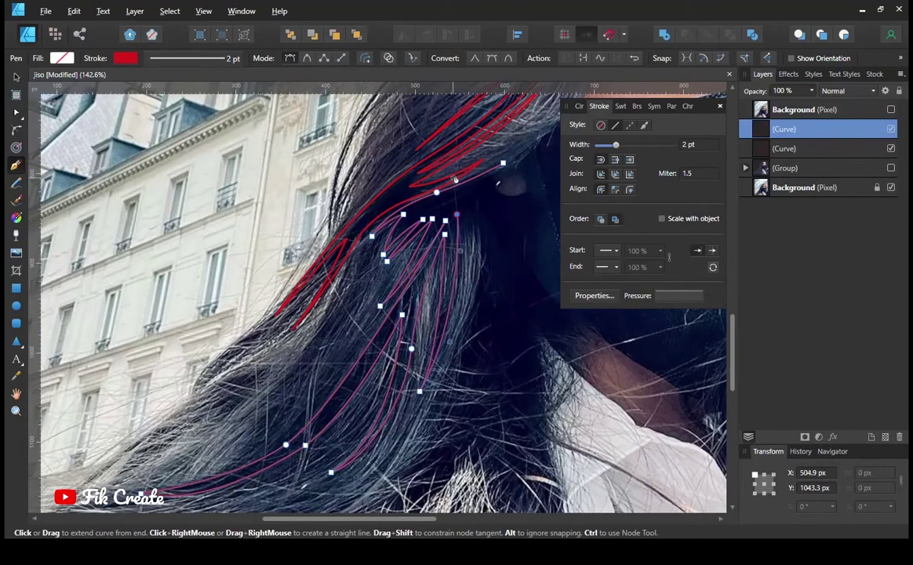
drag(457, 292, 456, 207)
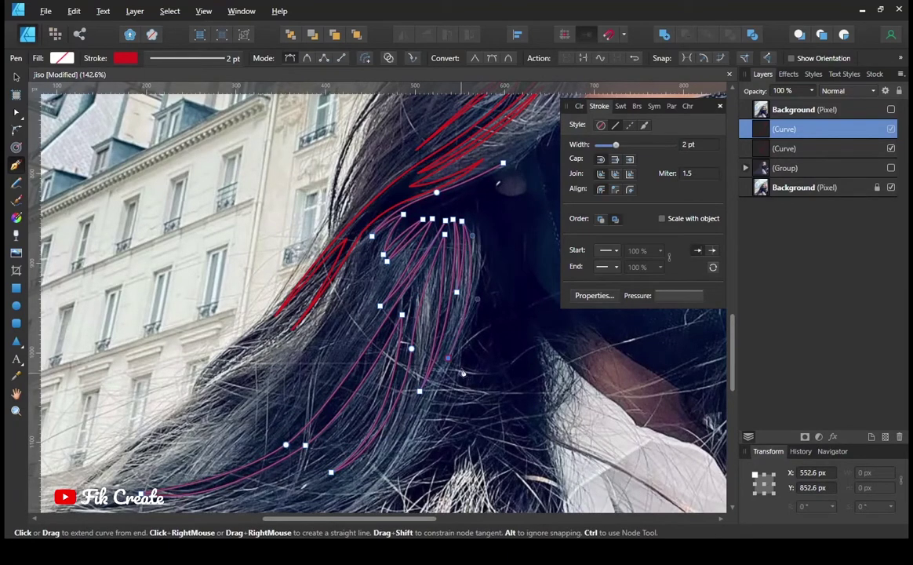
Step: Finish that strand, then add a curved strand below the hair's bottom edge
ctrl+scroll(457, 386, up, 3)
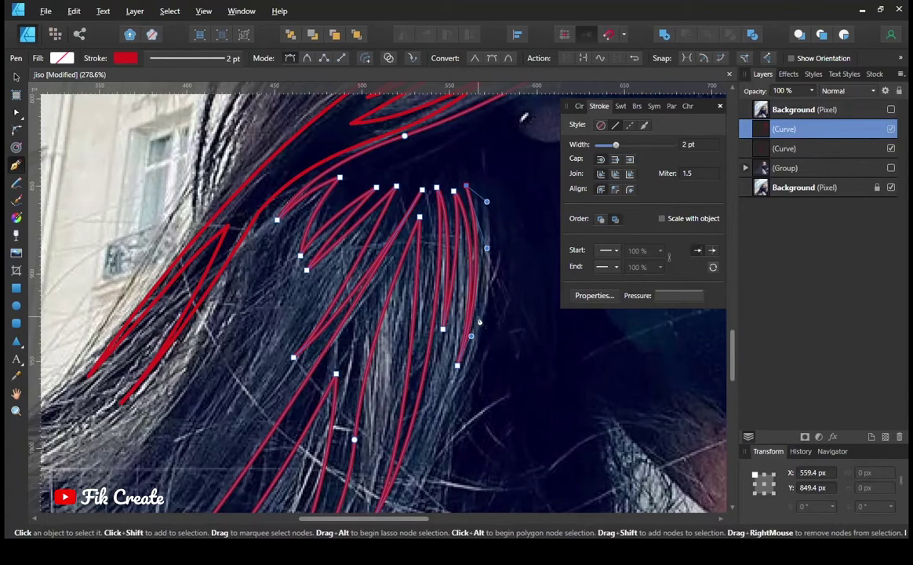
ctrl+scroll(470, 204, down, 2)
ctrl+scroll(463, 259, down, 2)
ctrl+scroll(460, 279, up, 2)
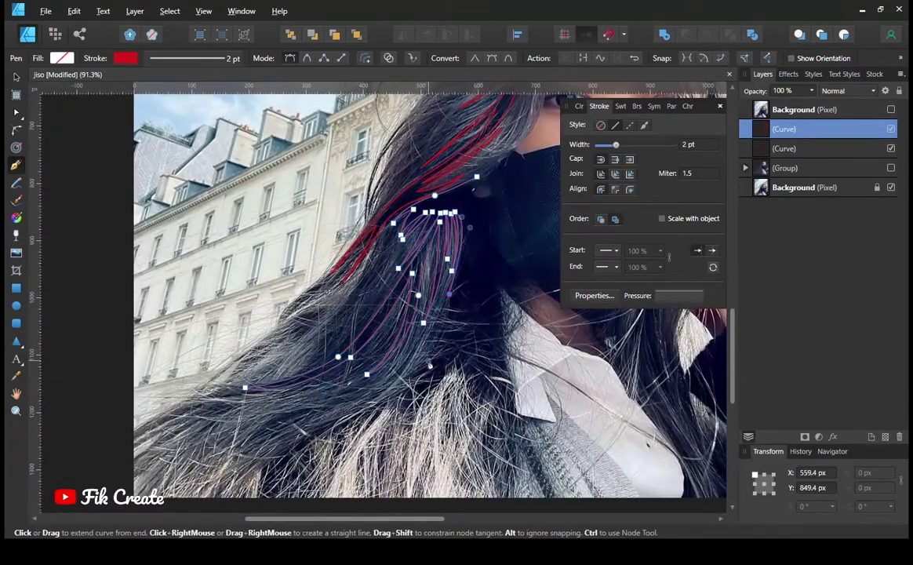
scroll(441, 352, down, 3)
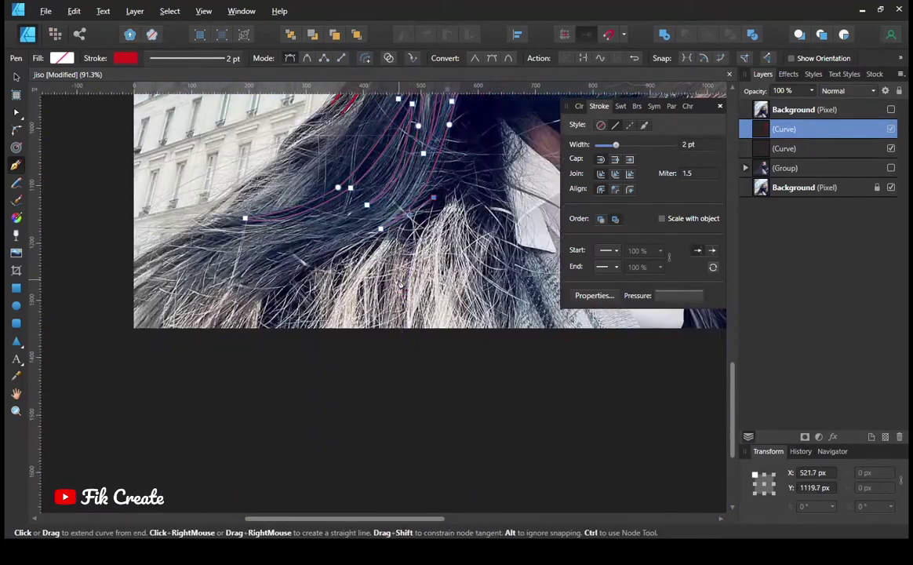
ctrl+scroll(409, 250, up, 2)
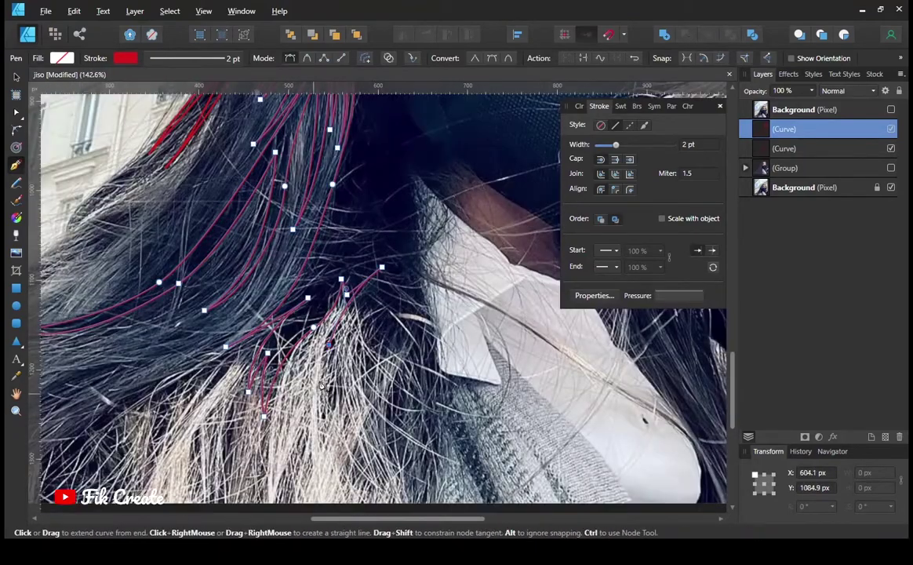
ctrl+scroll(313, 361, down, 1)
ctrl+scroll(318, 329, down, 1)
ctrl+scroll(374, 328, down, 1)
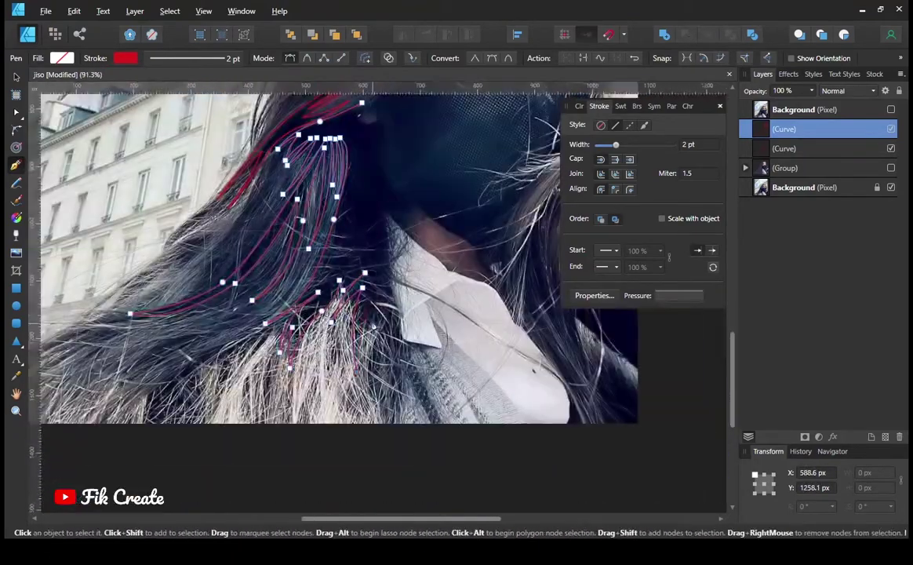
ctrl+scroll(375, 328, up, 2)
ctrl+scroll(375, 328, up, 1)
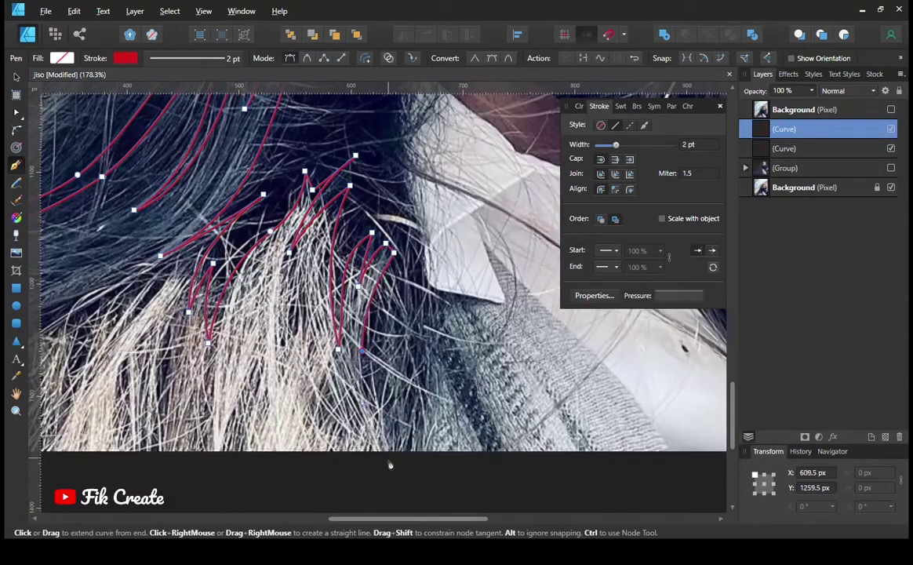
ctrl+scroll(403, 424, down, 1)
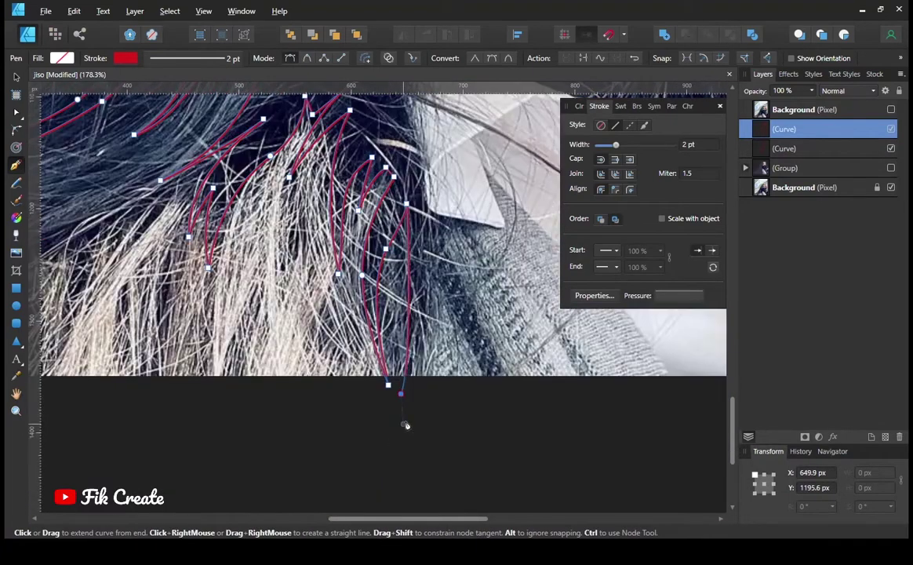
ctrl+scroll(409, 311, down, 2)
ctrl+scroll(405, 263, up, 3)
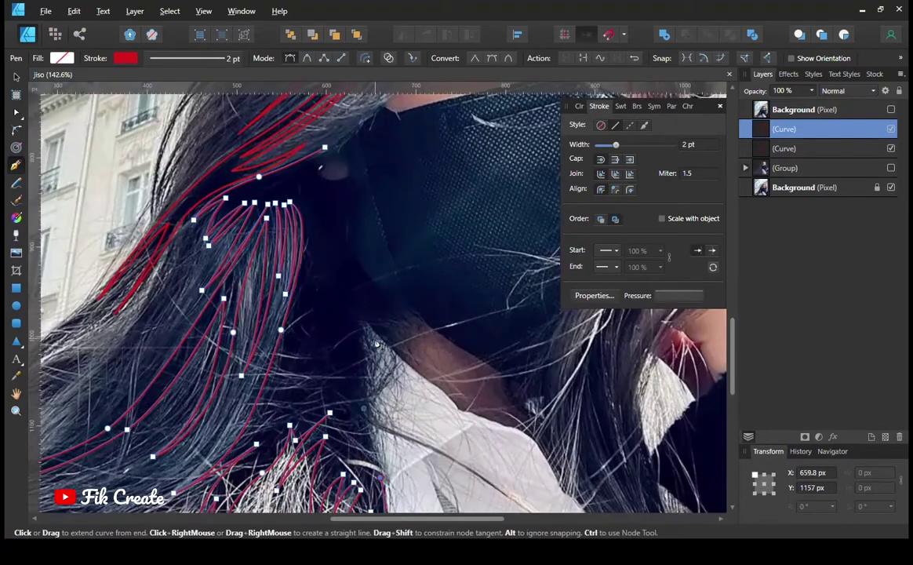
scroll(377, 344, up, 3)
scroll(377, 345, up, 1)
ctrl+scroll(408, 345, down, 2)
ctrl+scroll(448, 343, up, 1)
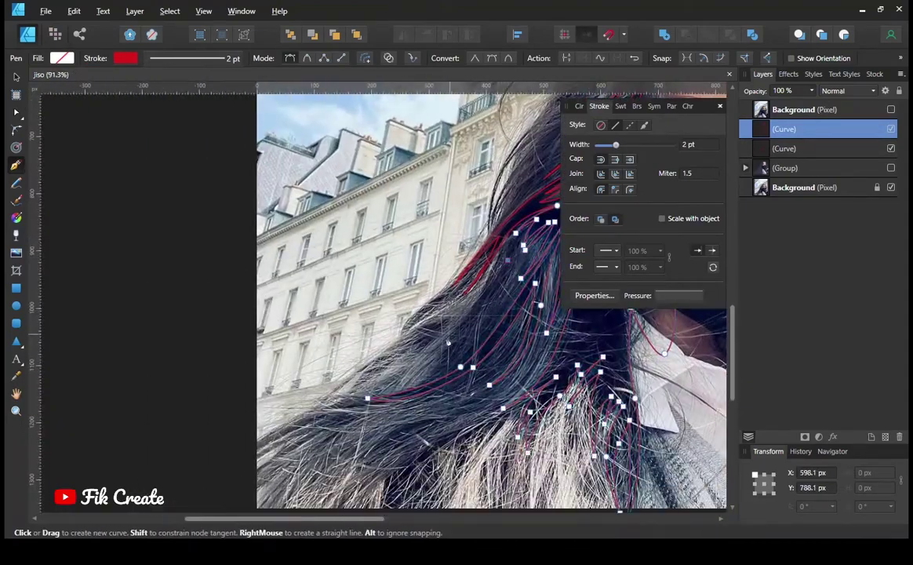
key(Escape)
scroll(439, 346, down, 2)
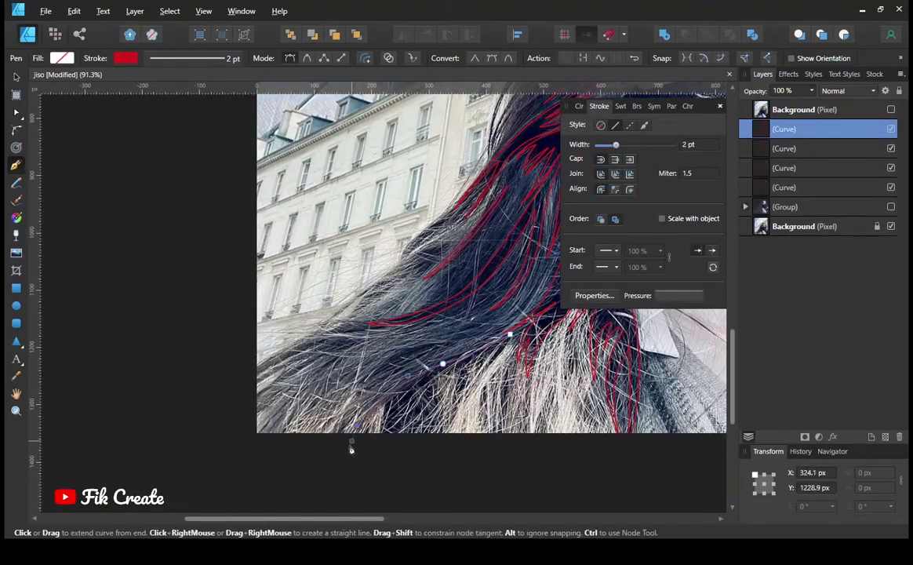
ctrl+scroll(408, 389, up, 2)
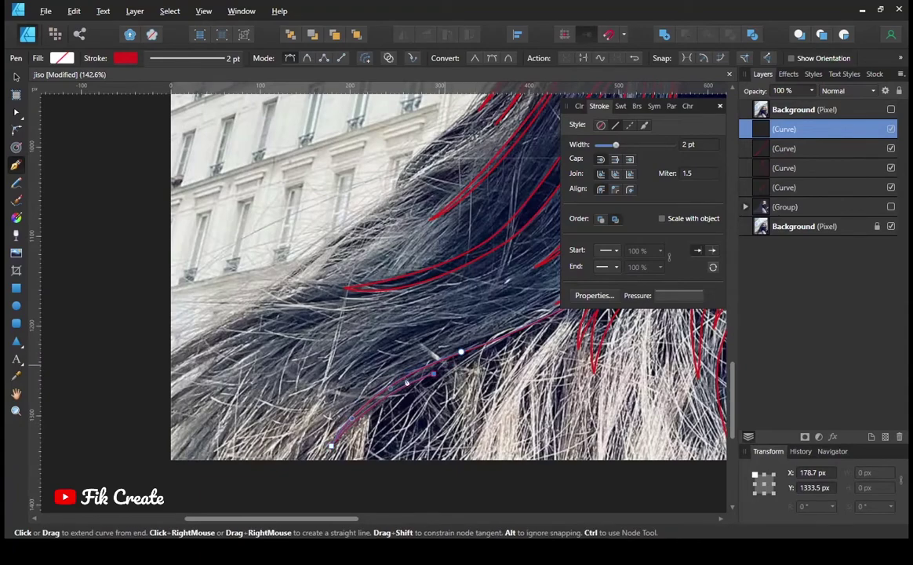
scroll(360, 440, down, 2)
drag(360, 412, 361, 482)
Step: Zoom out and start a new strand at the hairline, bending it along the left hair
scroll(392, 416, right, 2)
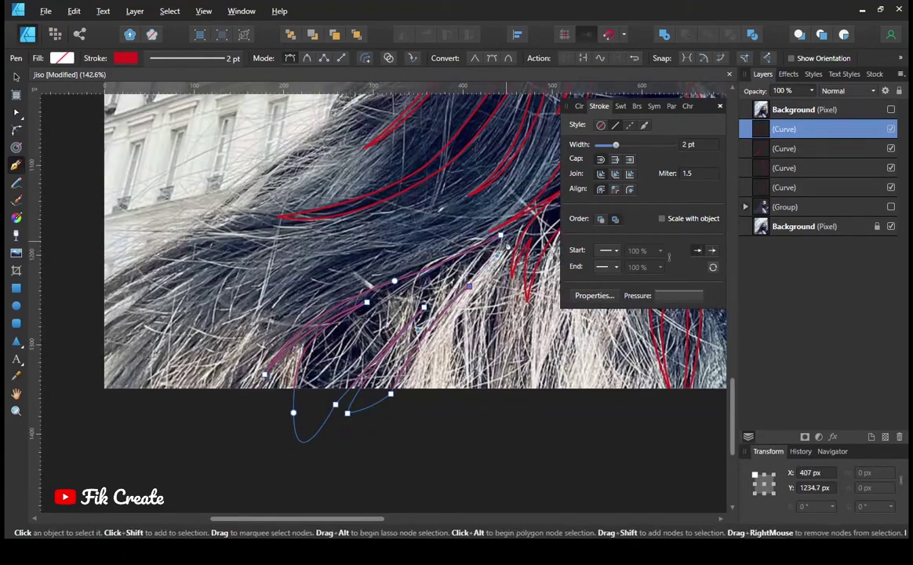
scroll(245, 305, down, 3)
scroll(245, 304, up, 5)
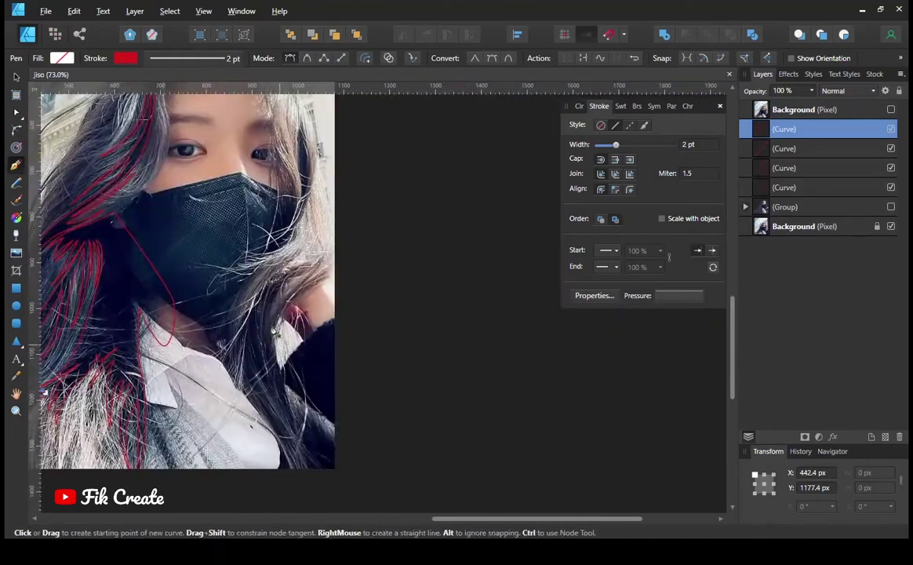
scroll(235, 306, up, 5)
scroll(204, 314, up, 3)
scroll(187, 315, up, 2)
click(229, 276)
drag(143, 415, 141, 469)
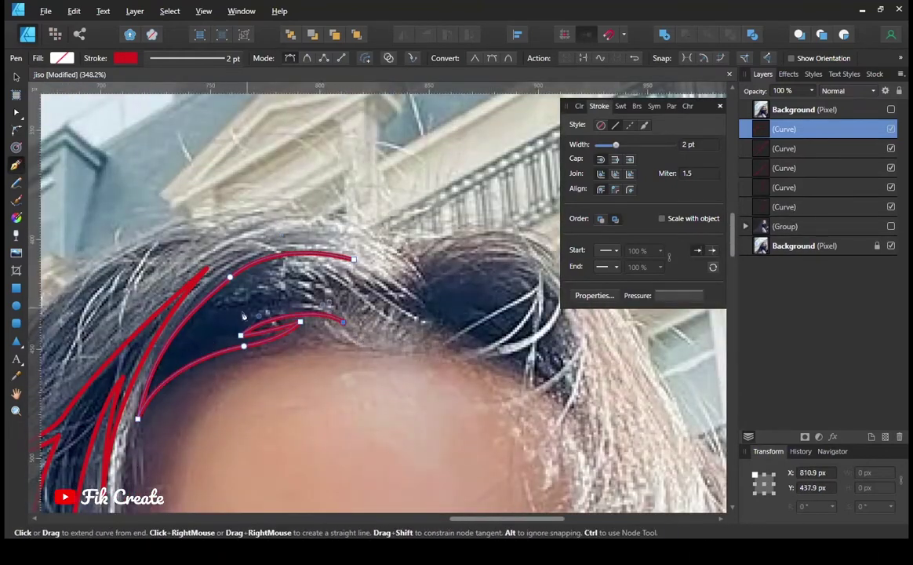
Step: Close the strand by looping it back up, then trace a short curved strand across the dark hair
scroll(265, 304, up, 5)
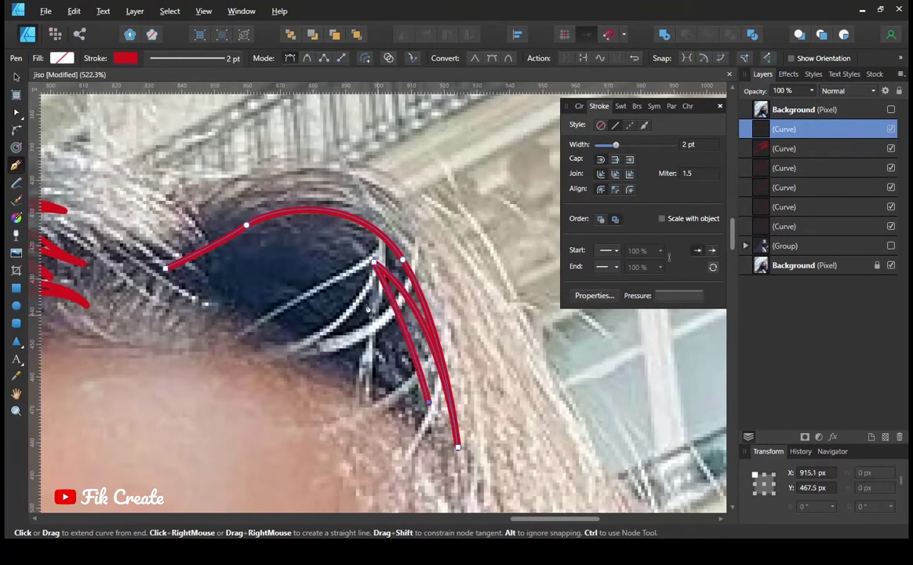
click(433, 437)
click(263, 318)
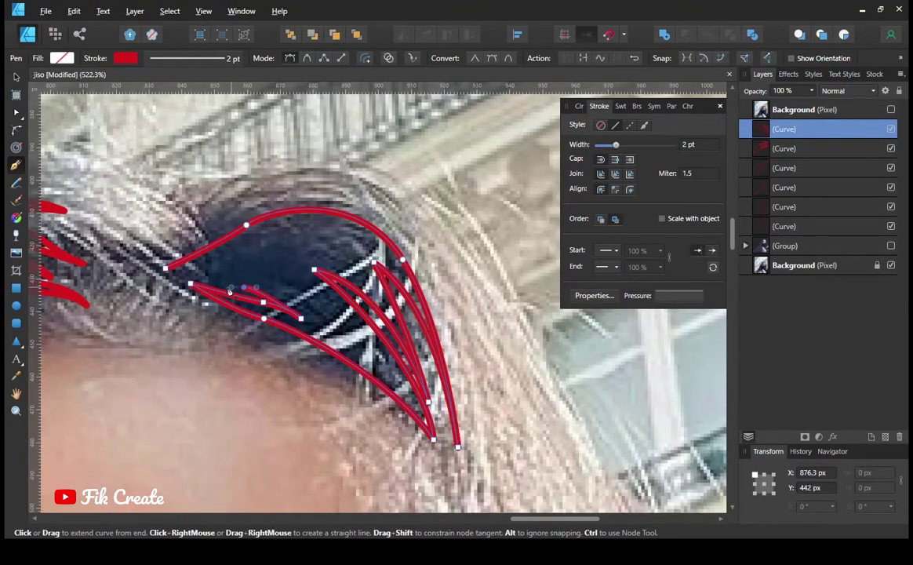
key(Escape)
click(164, 237)
drag(269, 173, 206, 203)
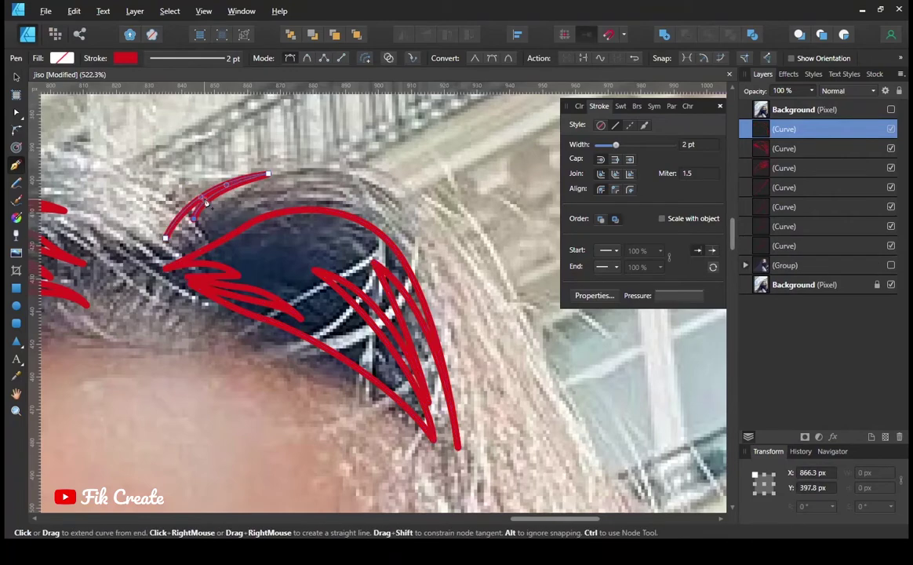
click(222, 223)
scroll(222, 223, up, 5)
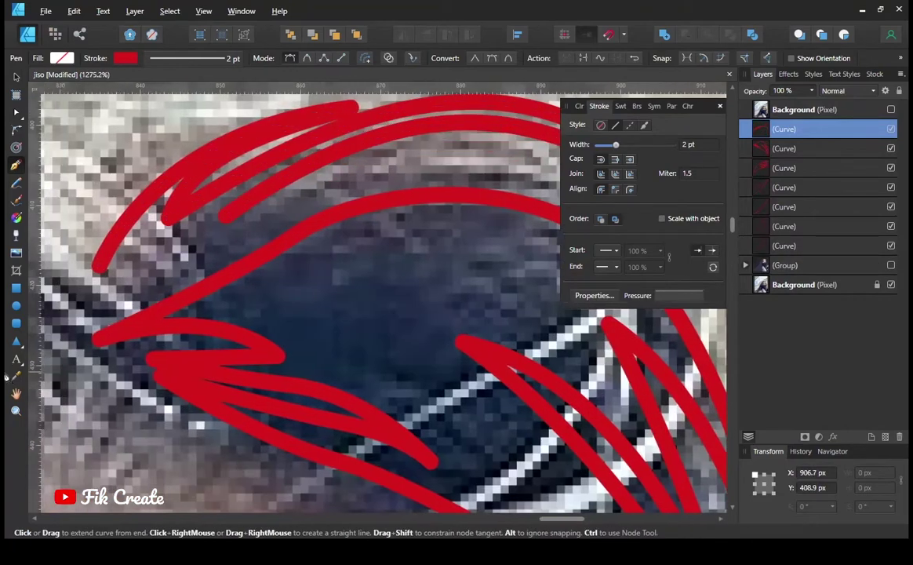
scroll(385, 263, down, 3)
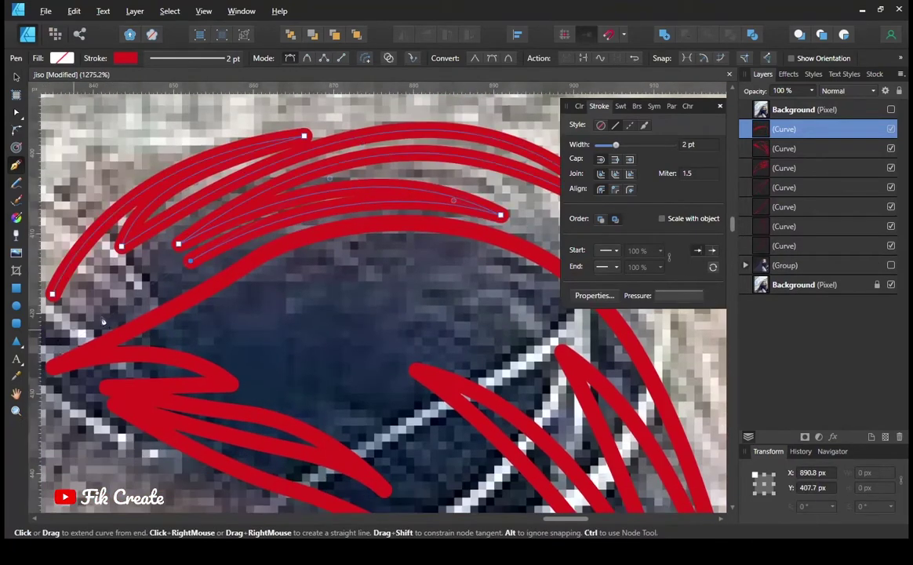
scroll(314, 282, down, 3)
scroll(265, 302, down, 3)
scroll(345, 258, down, 3)
scroll(345, 259, down, 3)
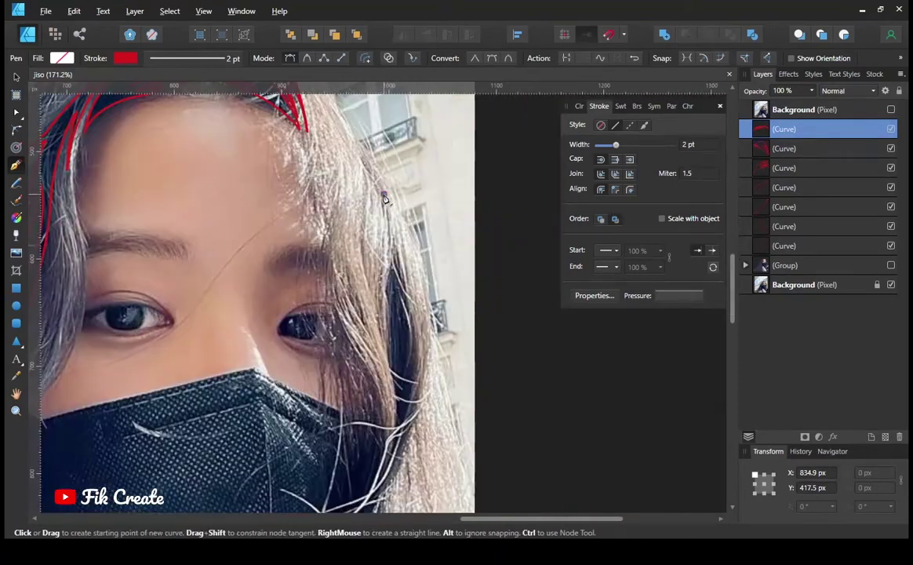
scroll(361, 235, down, 2)
Step: Trace a strand running down beside the right side of the face
click(385, 124)
drag(392, 202, 390, 295)
click(390, 295)
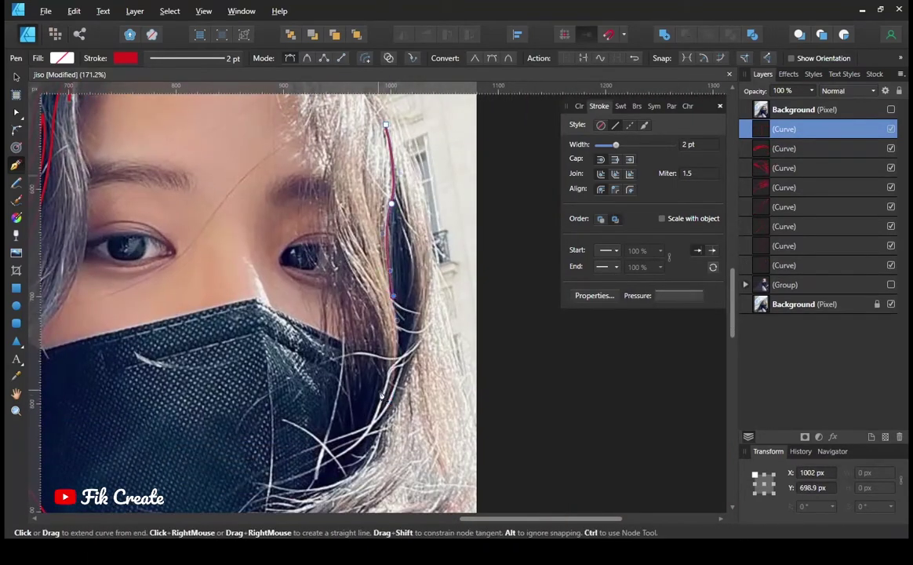
click(403, 377)
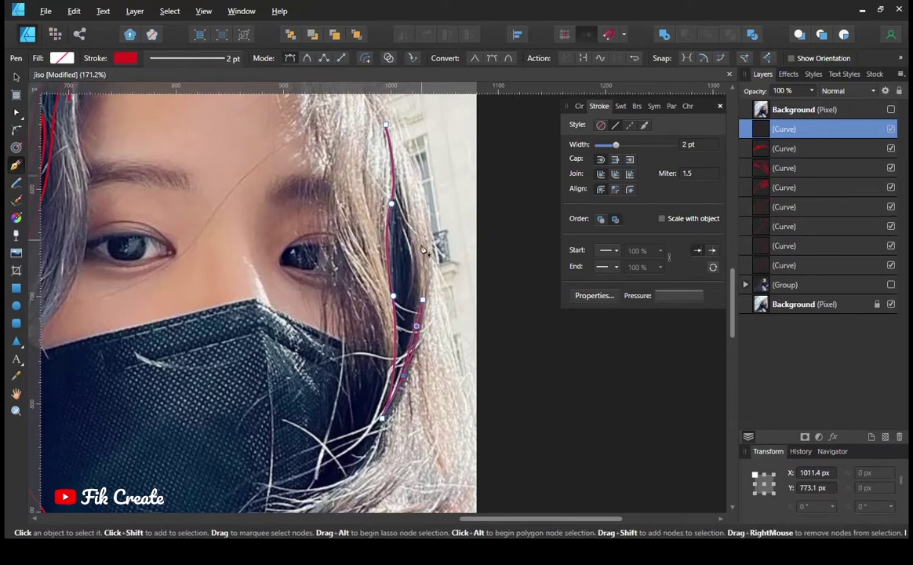
scroll(404, 186, up, 2)
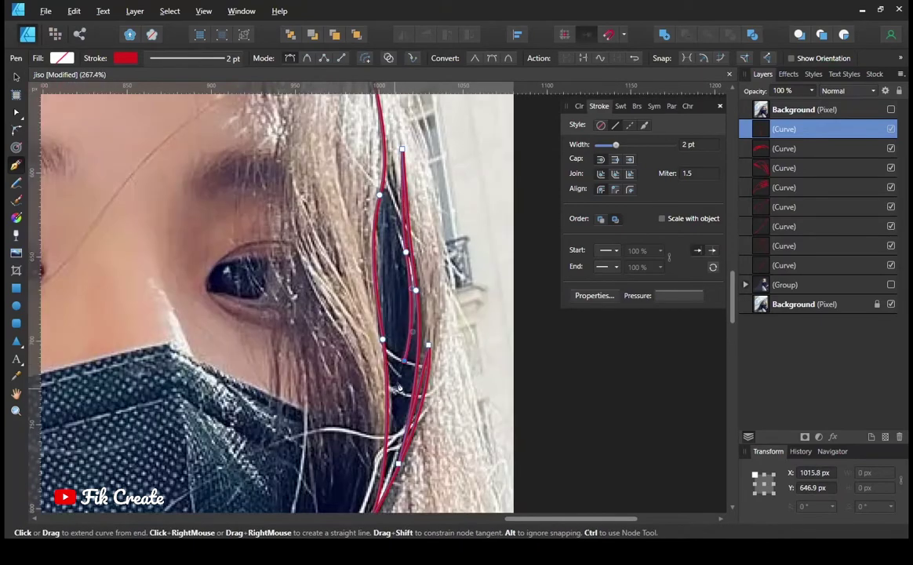
scroll(399, 387, up, 3)
key(Escape)
Step: Trace a strand running up the right-side hair
scroll(440, 314, up, 1)
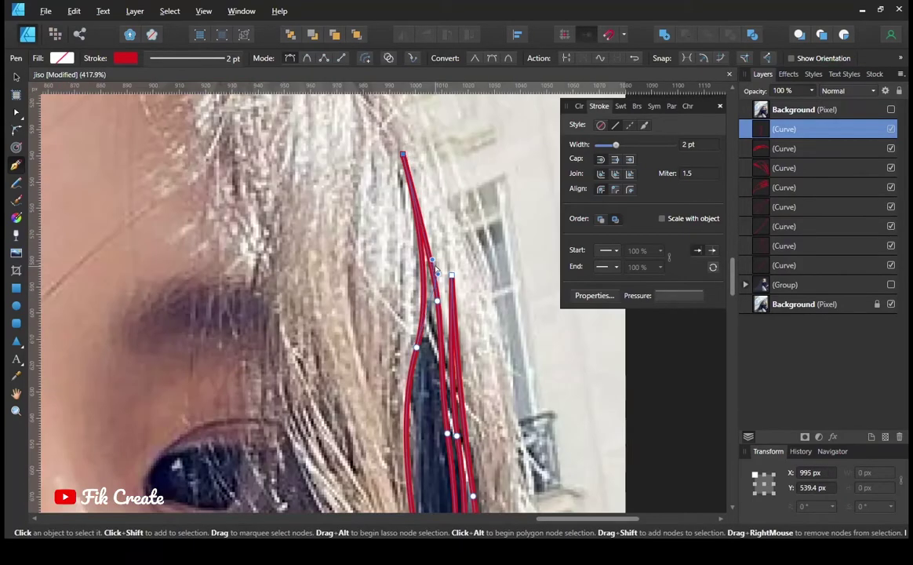
scroll(565, 367, down, 3)
scroll(565, 367, up, 1)
scroll(399, 284, right, 2)
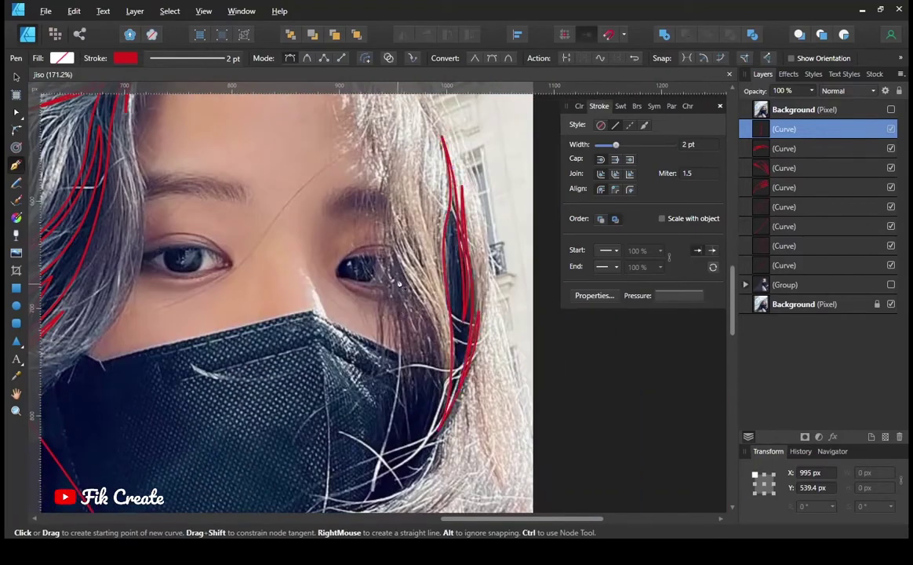
scroll(410, 338, down, 1)
click(358, 481)
click(406, 236)
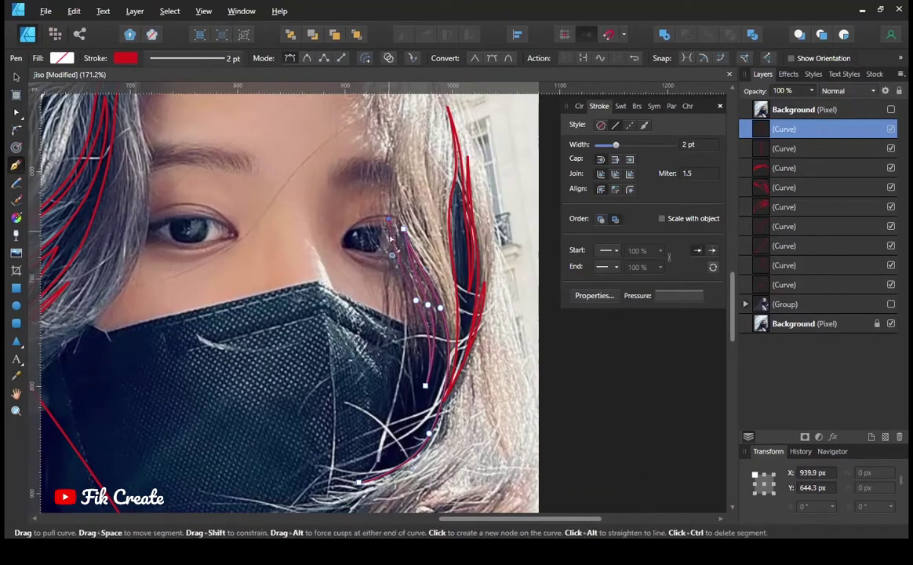
scroll(423, 321, up, 2)
scroll(428, 245, down, 4)
scroll(427, 246, up, 2)
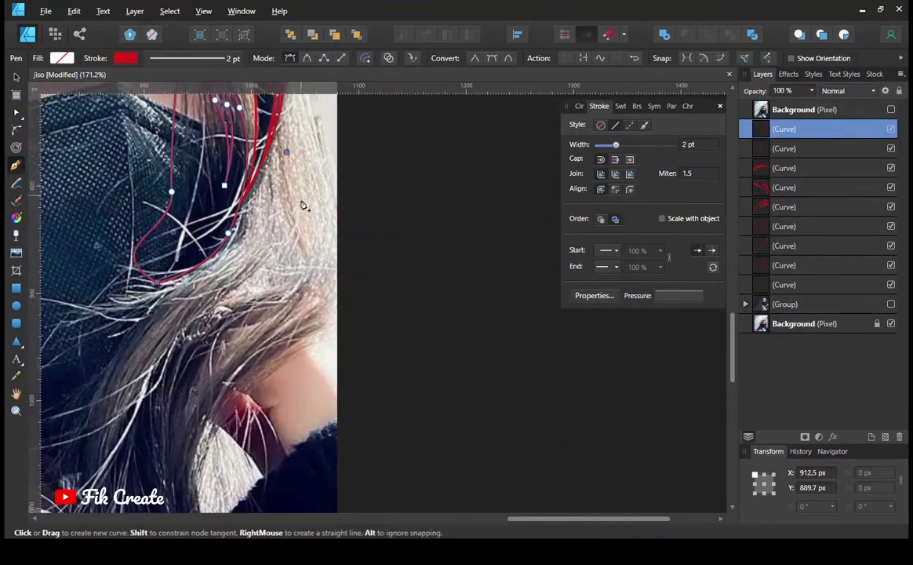
Step: Trace a three-node strand along the hair by the neck
click(287, 151)
click(298, 216)
click(267, 323)
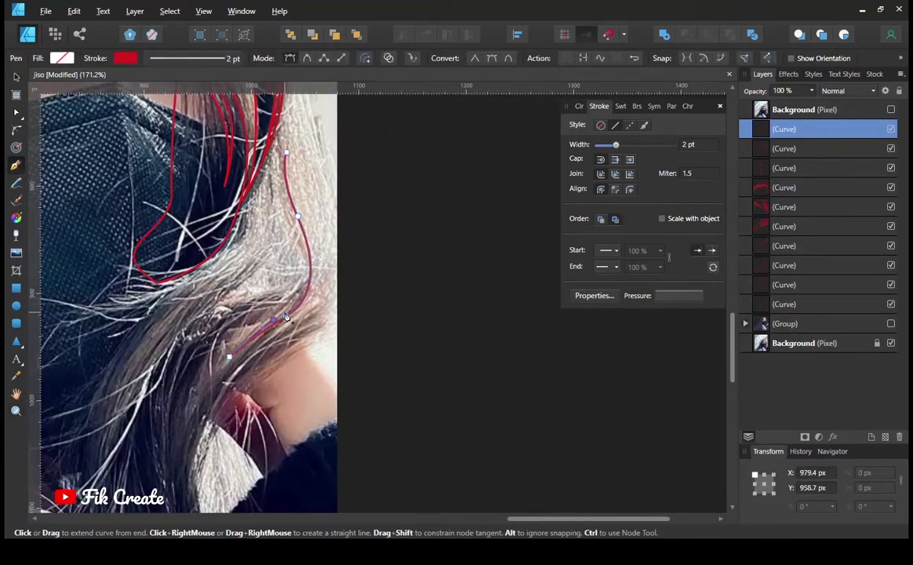
scroll(286, 208, up, 1)
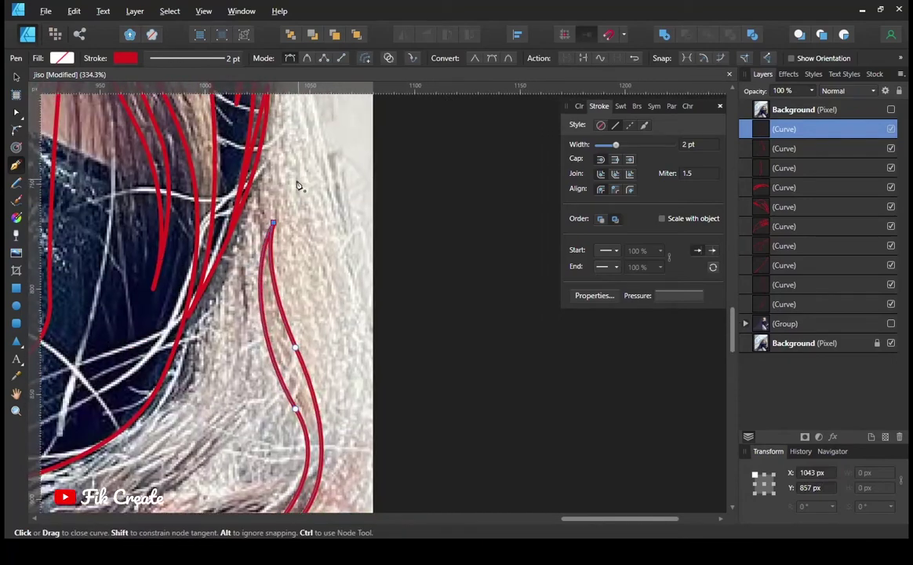
scroll(300, 184, down, 2)
scroll(469, 409, down, 3)
Step: Start a strand below the ear, shaping it to follow the hair
click(393, 344)
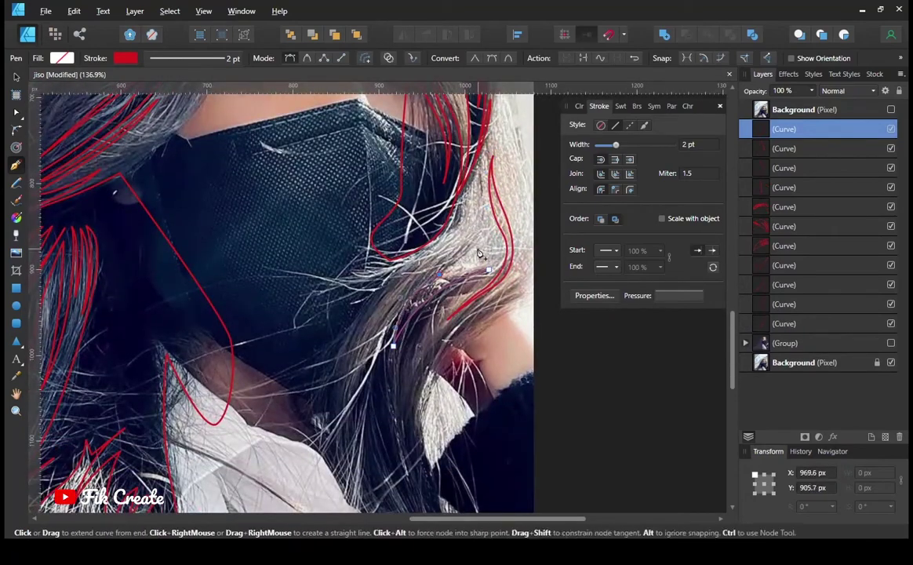
drag(402, 288, 430, 277)
scroll(392, 373, down, 3)
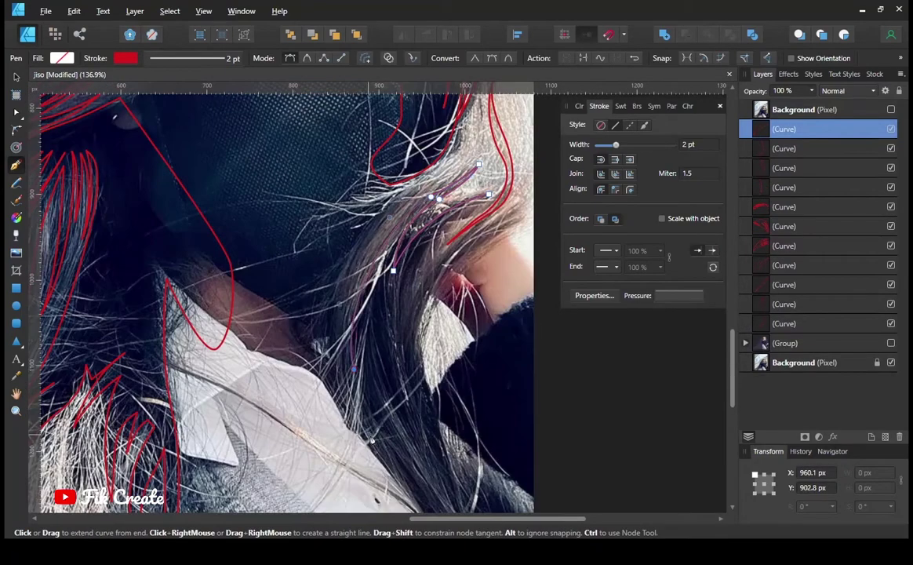
scroll(374, 399, down, 3)
scroll(374, 398, right, 2)
scroll(365, 370, up, 3)
scroll(360, 388, left, 1)
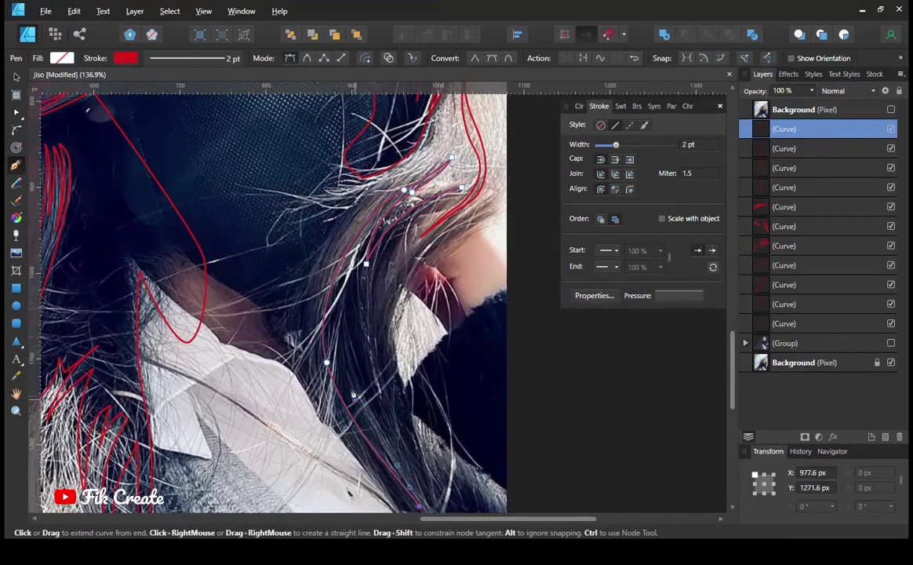
scroll(369, 330, down, 1)
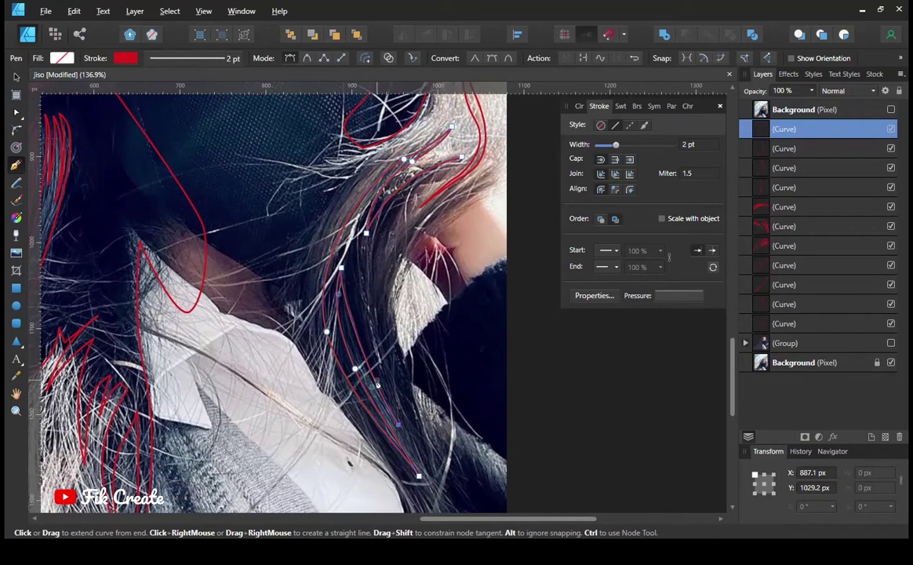
scroll(364, 254, up, 3)
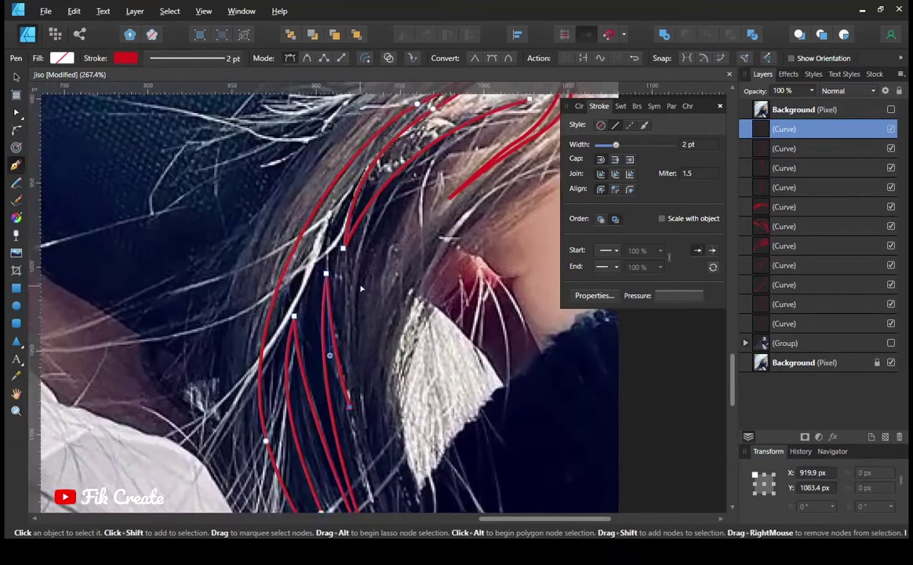
Step: Move the strand's end node up the hair and extend it with further nodes and a smooth bend
drag(312, 292, 400, 158)
scroll(343, 290, down, 3)
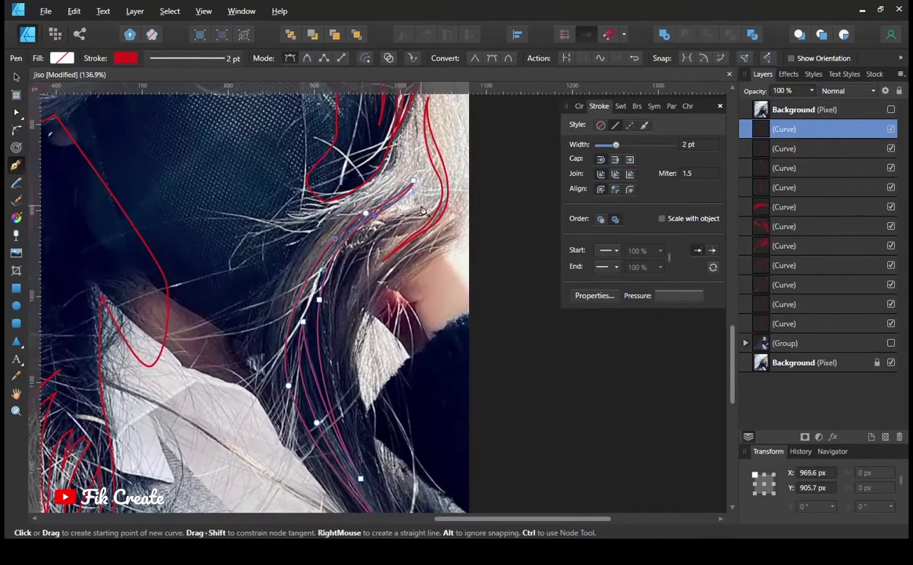
scroll(340, 312, down, 2)
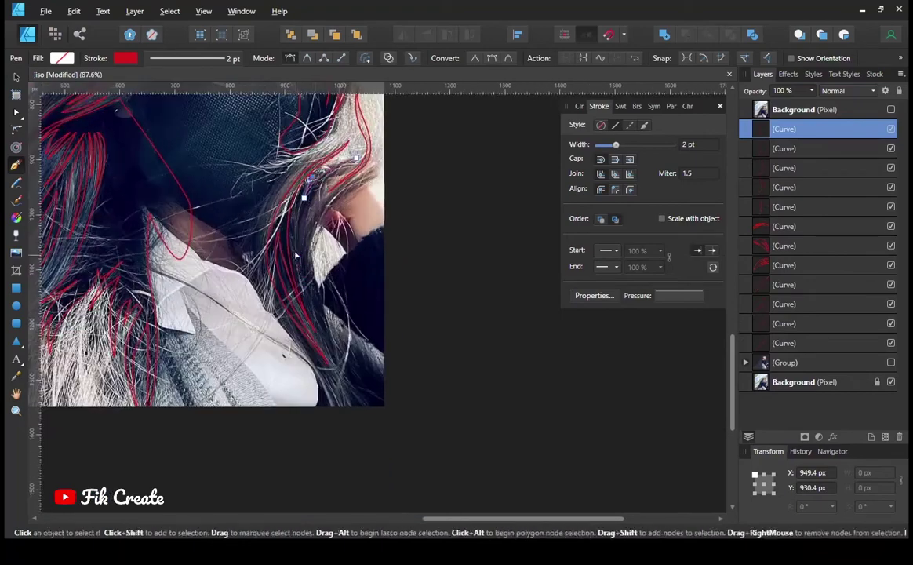
scroll(344, 382, up, 2)
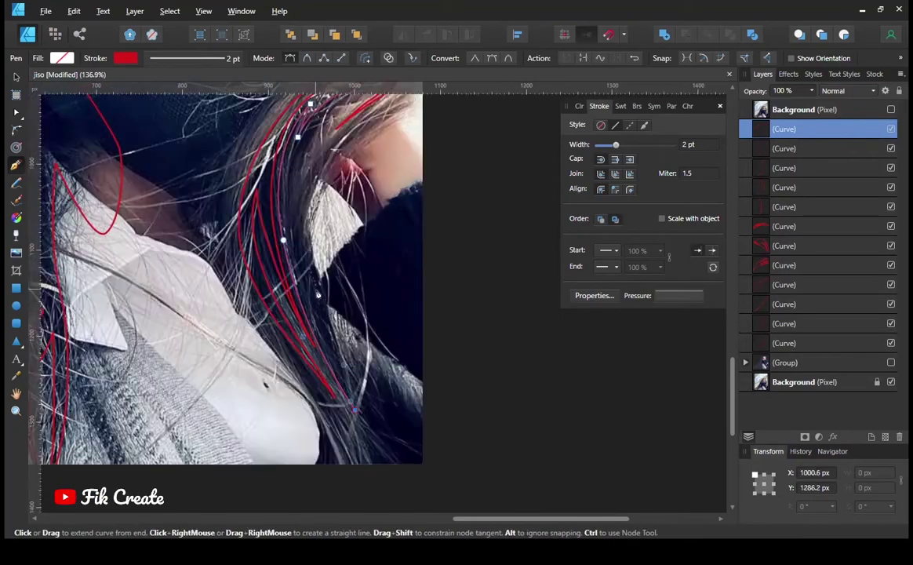
click(317, 313)
scroll(324, 303, up, 3)
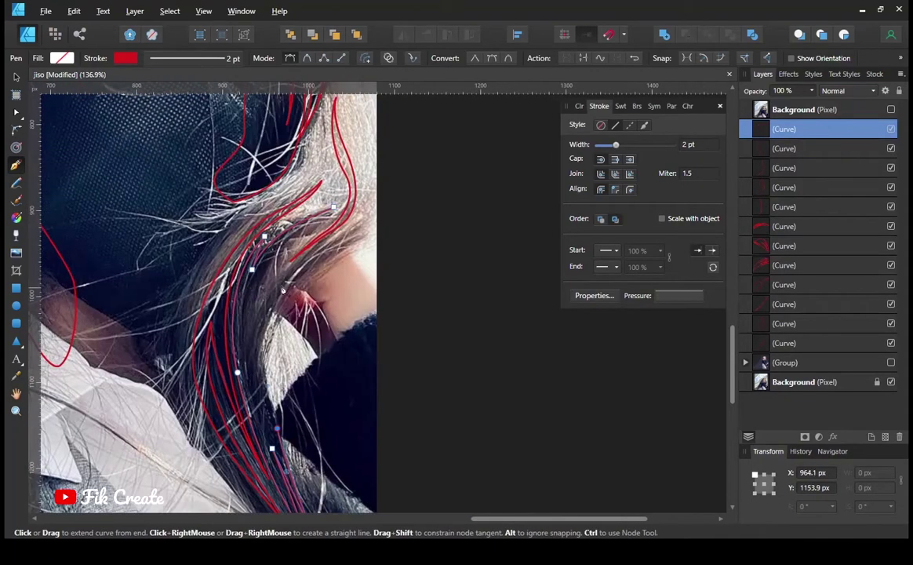
click(334, 206)
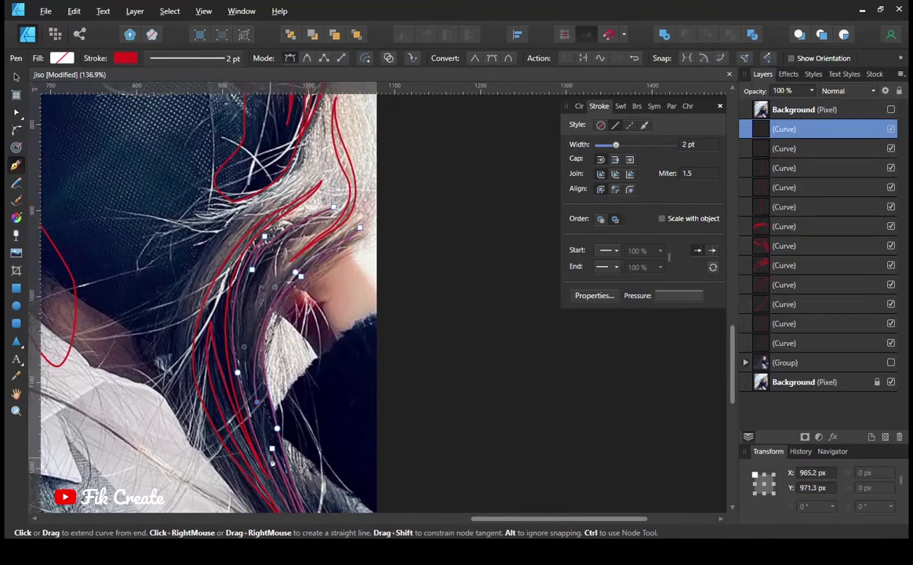
drag(253, 292, 261, 252)
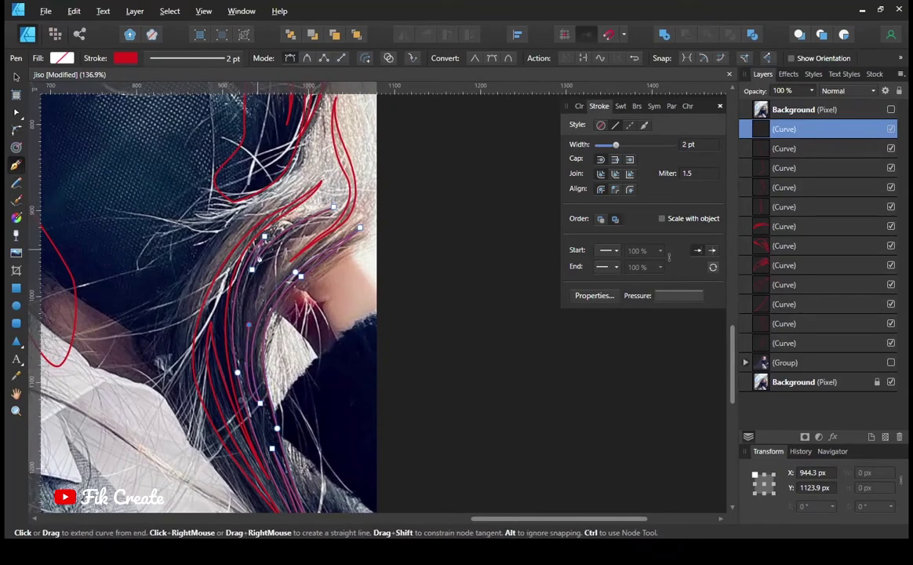
Step: Save the document, then trace one more curved strand at the hair's lower end
key(ctrl+s)
scroll(326, 445, down, 3)
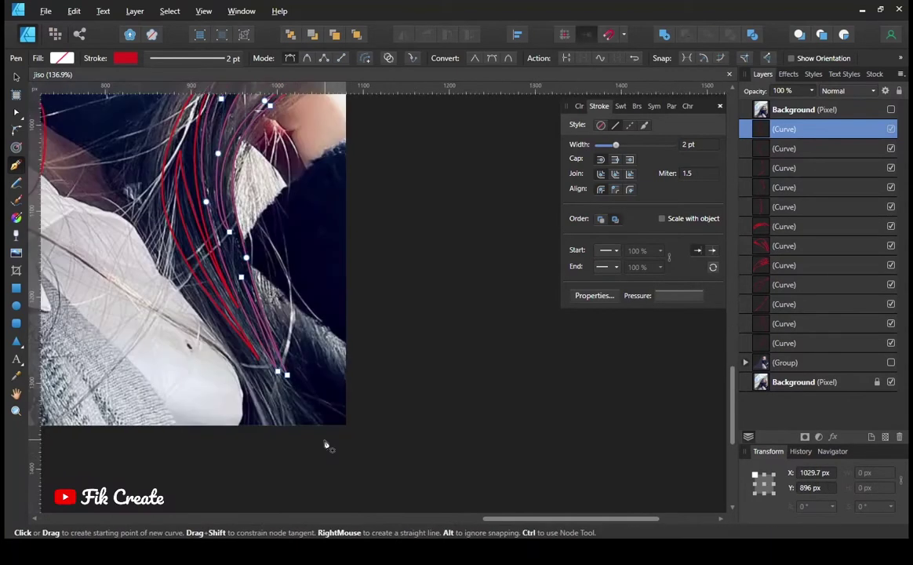
key(Escape)
mouse_move(290, 398)
mouse_down()
mouse_move(347, 471)
mouse_move(359, 447)
mouse_up()
key(Escape)
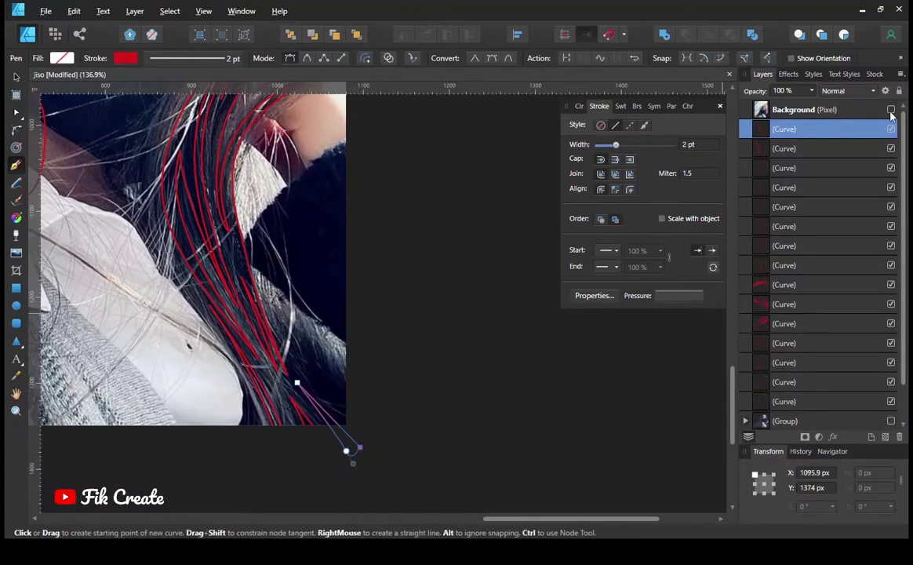
shift+click(764, 400)
Step: Recolour the new strands dark navy (H 232, S 17, L 11) and hide the reference photo
scroll(765, 376, down, 3)
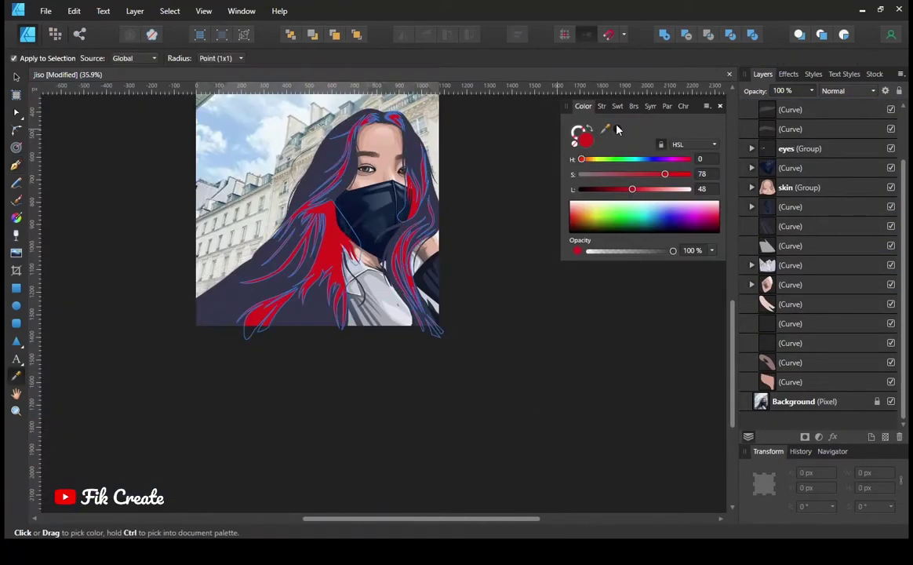
drag(581, 159, 638, 158)
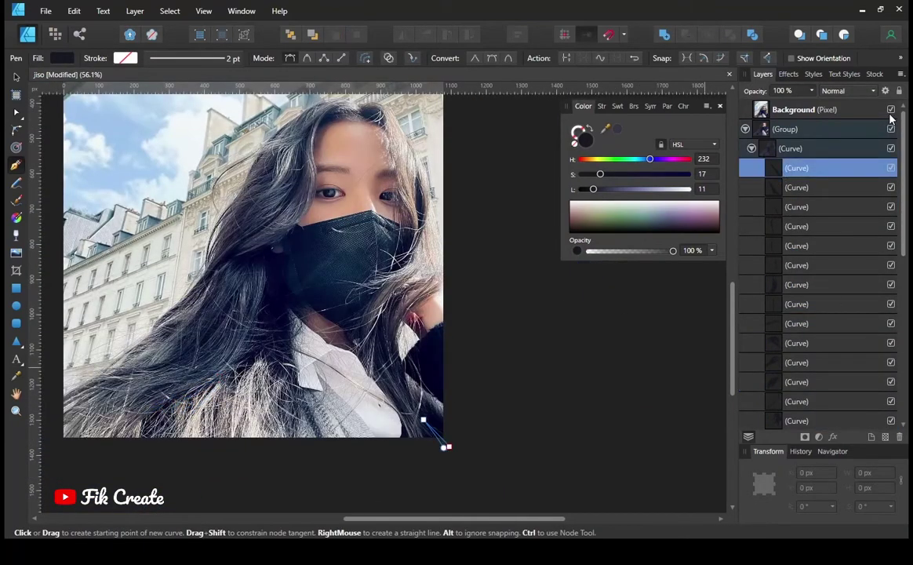
click(892, 111)
Step: Start a new strand on the left hair, toggling the reference photo to compare with the artwork
click(892, 111)
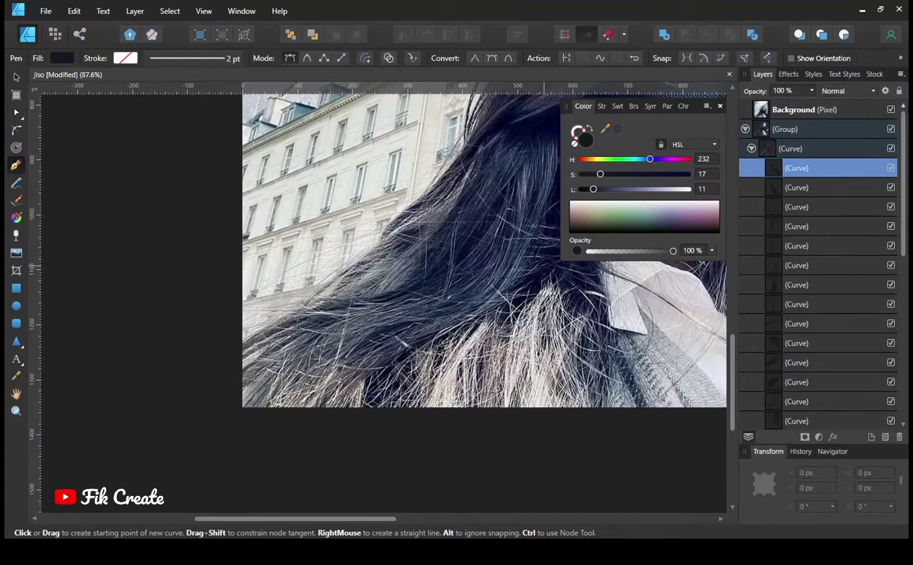
click(405, 284)
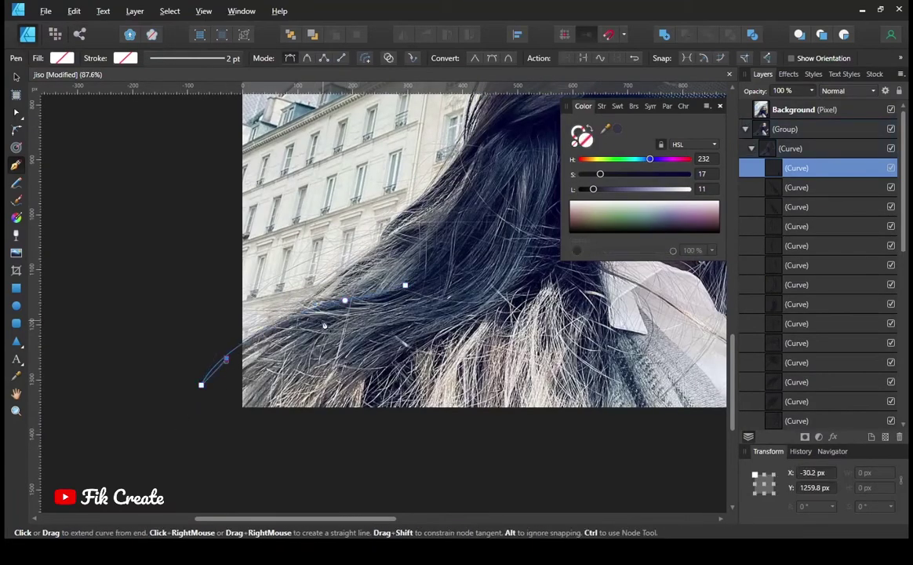
scroll(370, 315, up, 3)
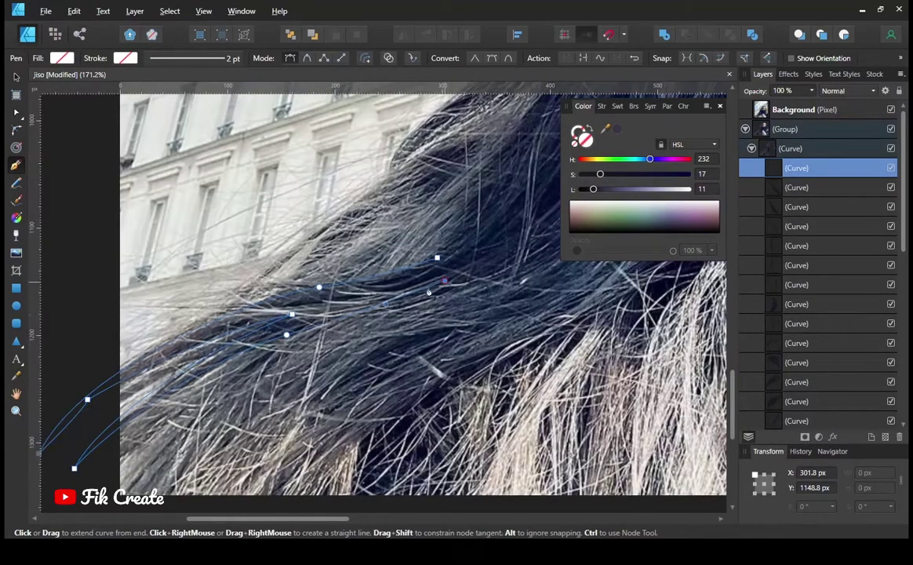
scroll(419, 275, down, 5)
click(892, 111)
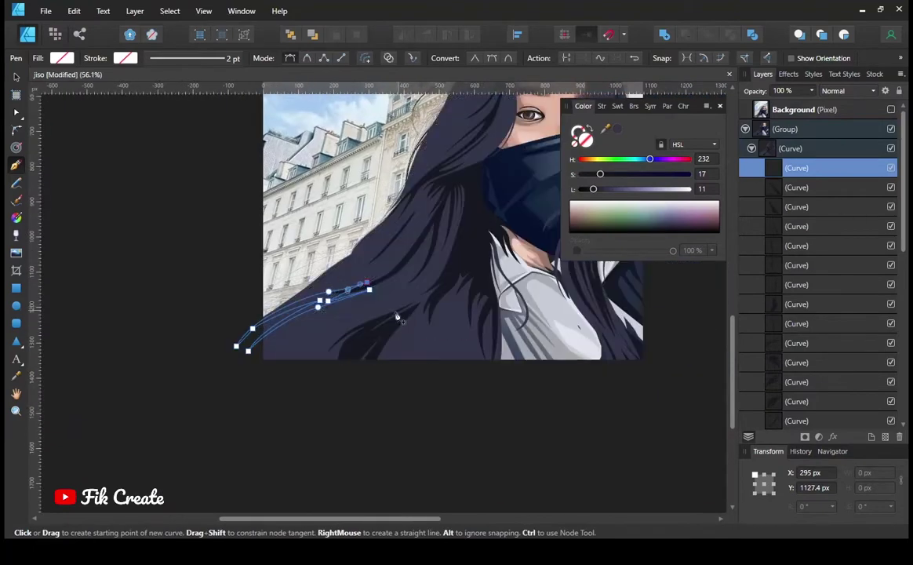
scroll(397, 316, down, 2)
scroll(358, 302, up, 1)
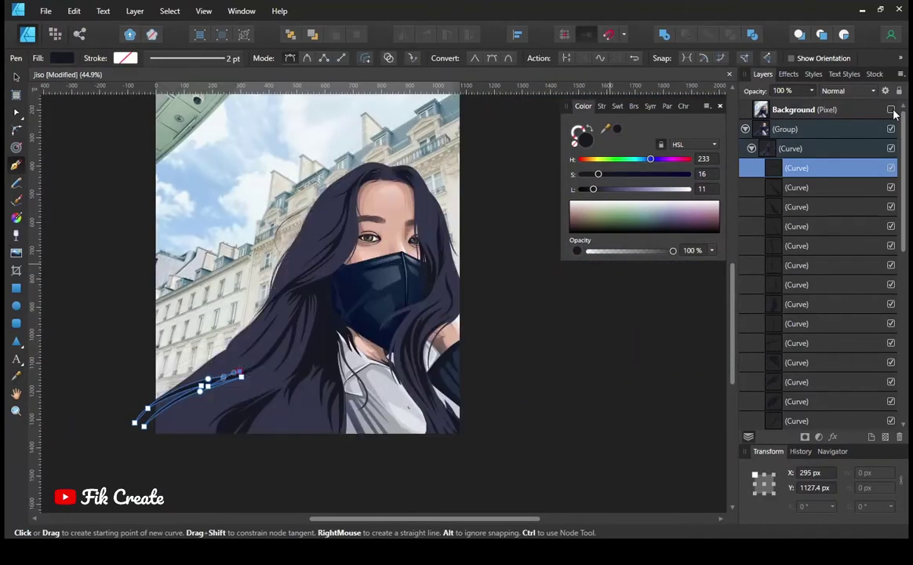
click(891, 110)
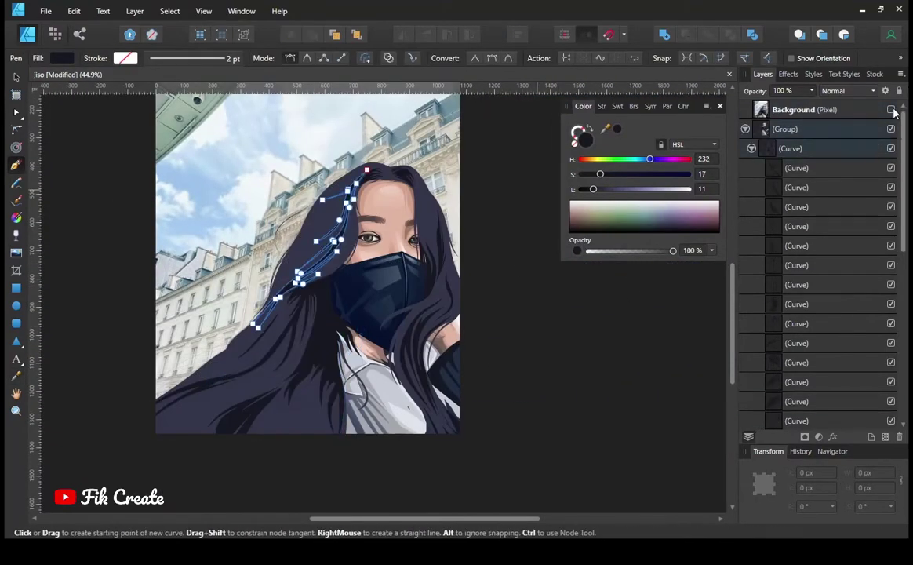
scroll(440, 192, up, 4)
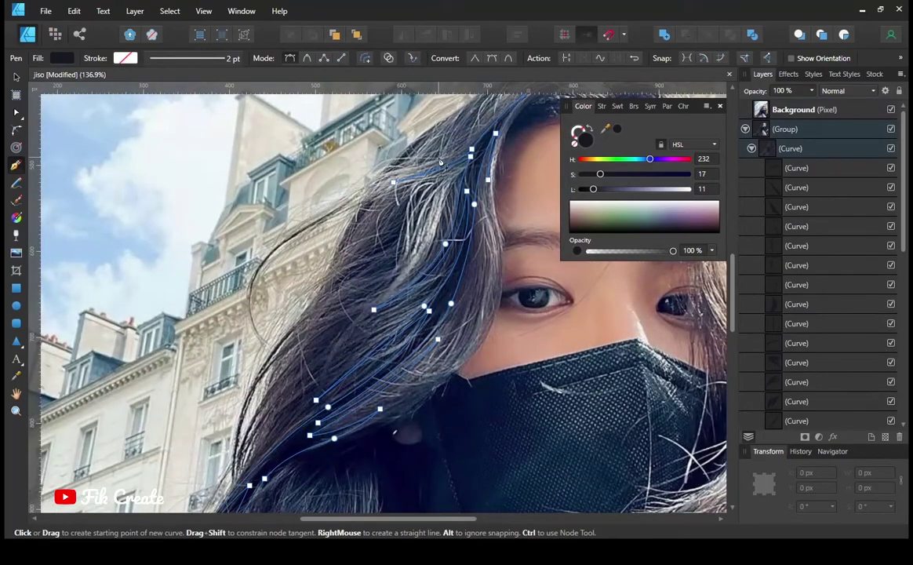
Step: Draw a strand from the top of the hair and fill it with the sampled dark hair colour
drag(392, 223, 331, 288)
drag(386, 250, 418, 225)
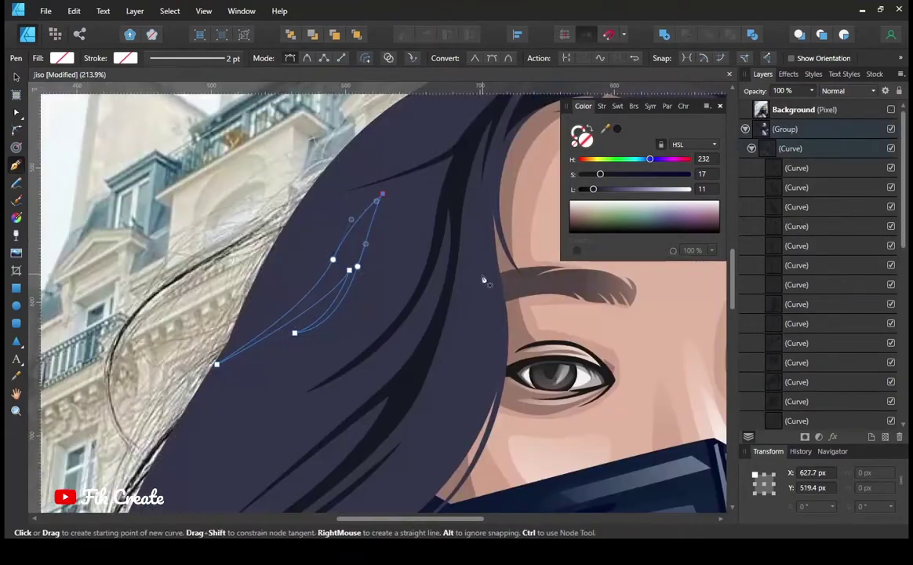
key(i)
click(422, 266)
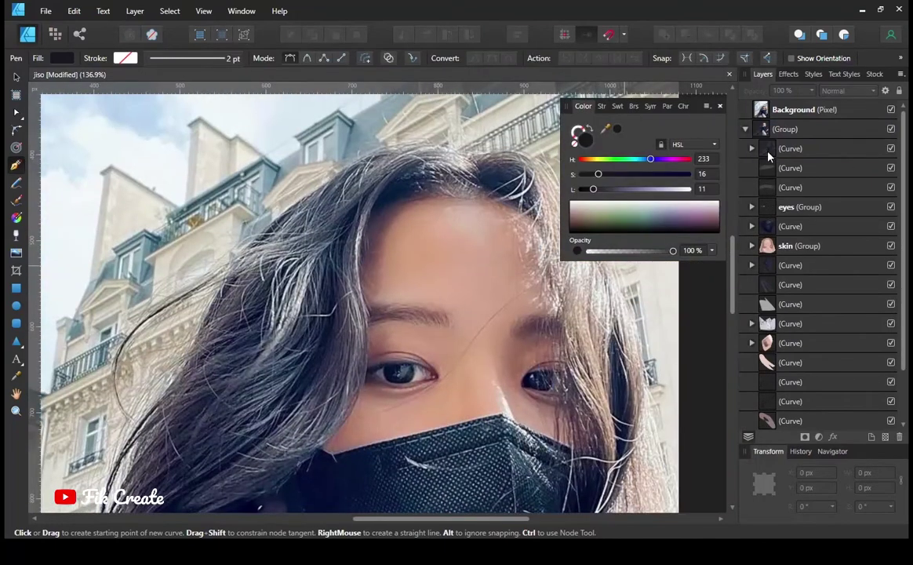
Step: Select the existing hair curve and draw a new strand from the hairline to the lower left
click(769, 157)
click(892, 110)
click(891, 110)
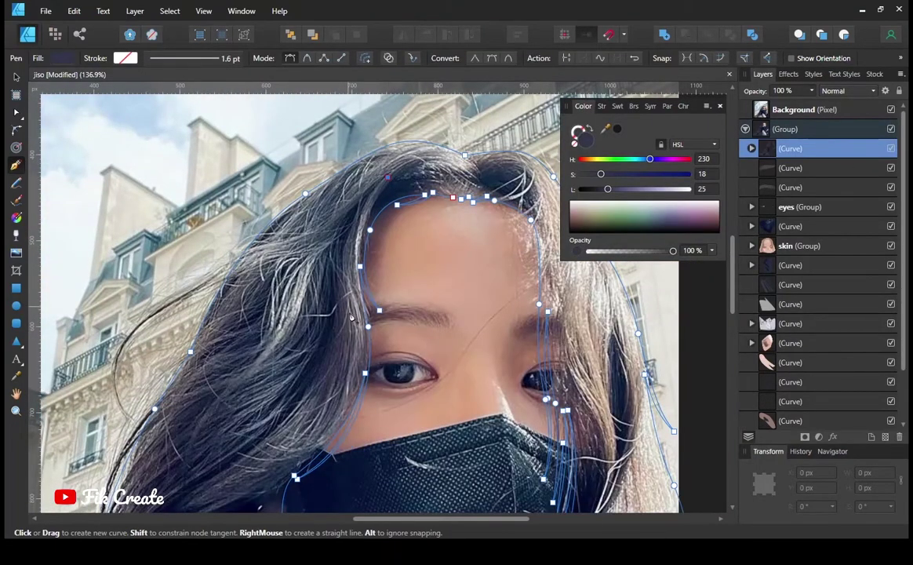
click(387, 177)
click(347, 322)
scroll(359, 280, down, 2)
scroll(359, 280, left, 1)
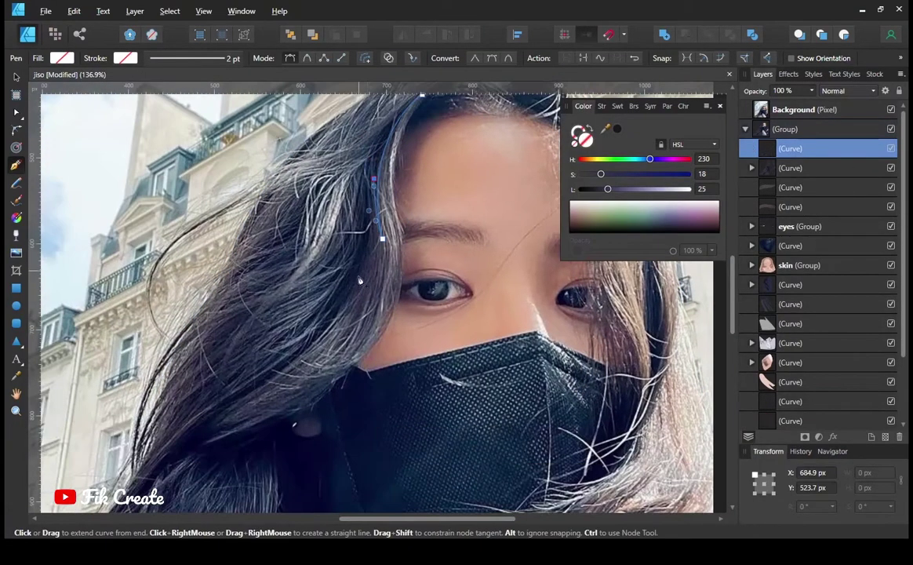
click(216, 429)
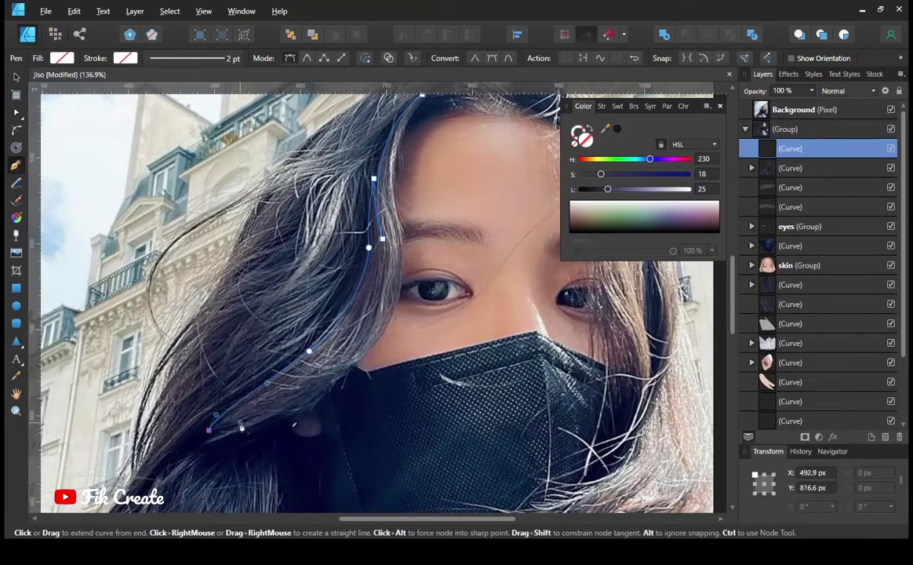
Step: Bend the strand to follow the hair past the cheek and give it a red outline
scroll(233, 430, up, 2)
drag(409, 332, 345, 353)
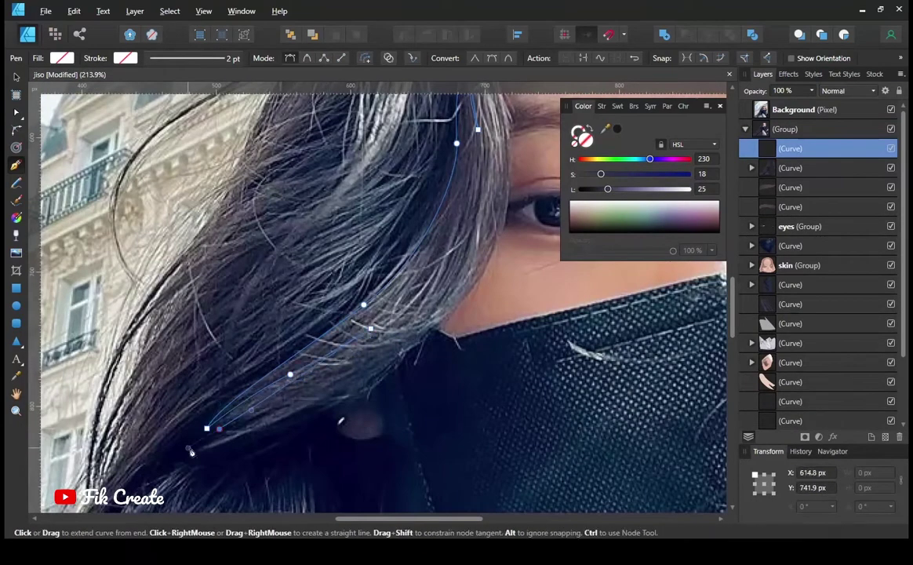
scroll(192, 440, down, 1)
scroll(191, 440, down, 1)
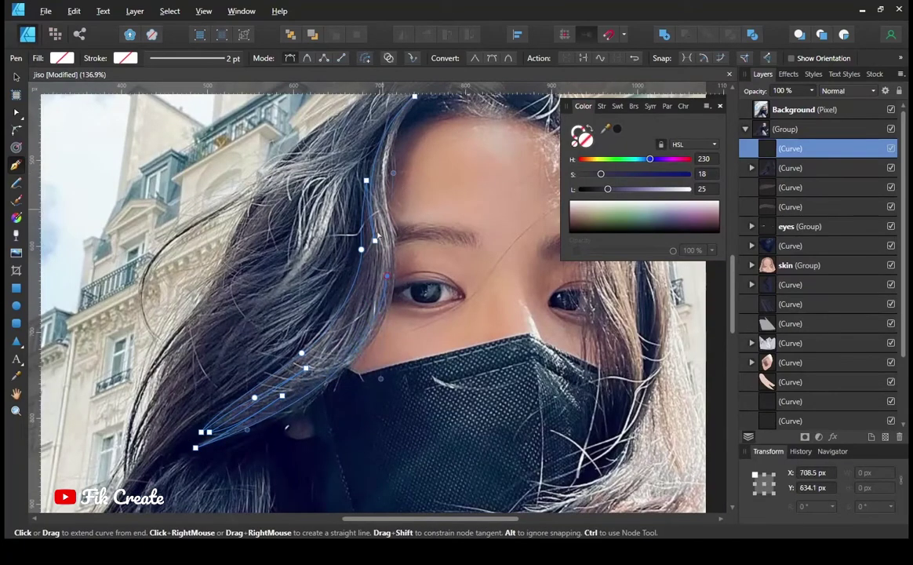
scroll(369, 240, up, 1)
scroll(313, 247, up, 1)
scroll(243, 258, up, 1)
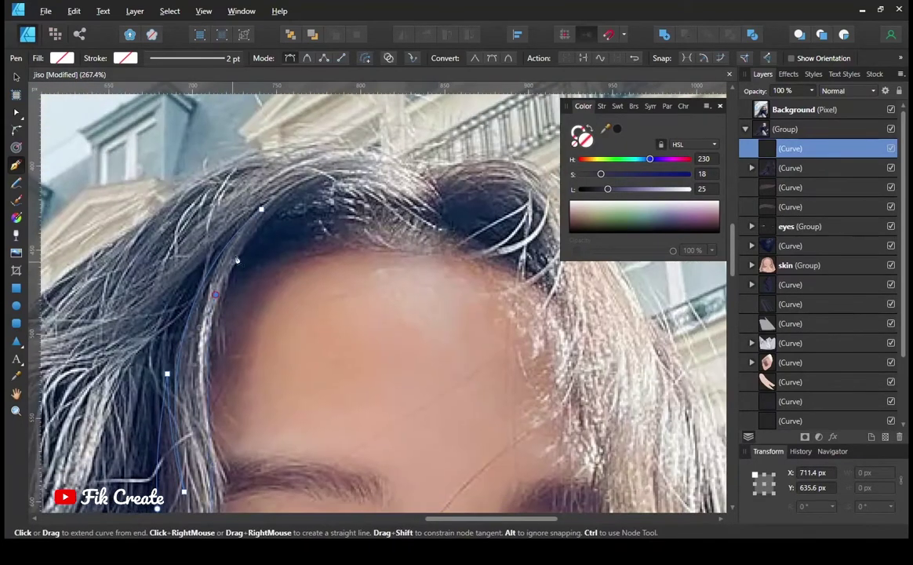
scroll(238, 260, down, 1)
scroll(298, 263, down, 2)
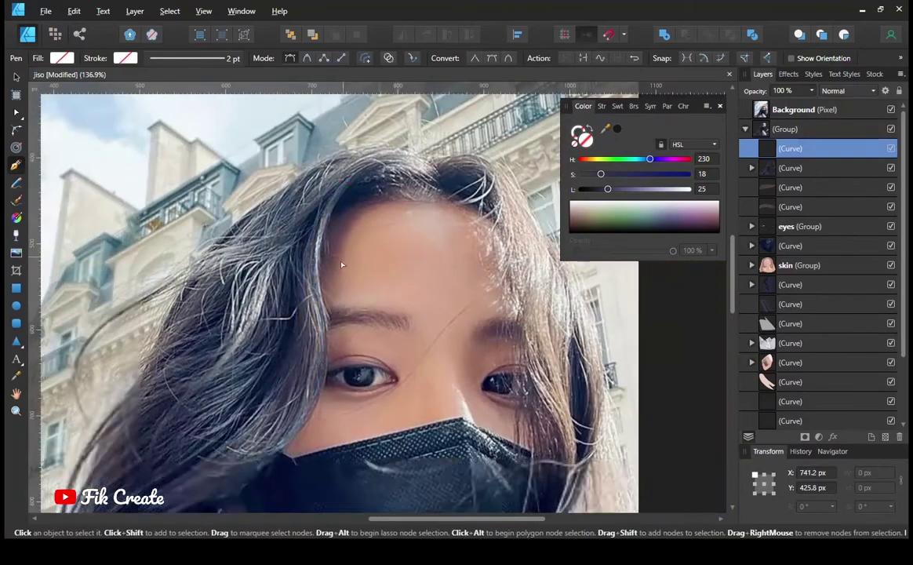
scroll(314, 298, down, 2)
scroll(276, 329, up, 1)
click(578, 133)
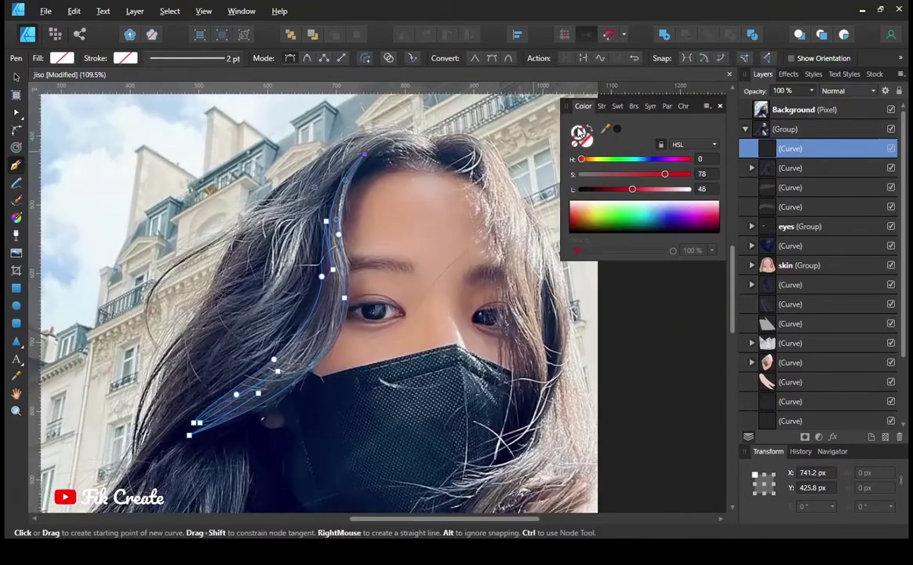
Step: Move the cheek strand's Curve layer above the Background reference photo
drag(790, 148, 790, 109)
scroll(445, 227, up, 1)
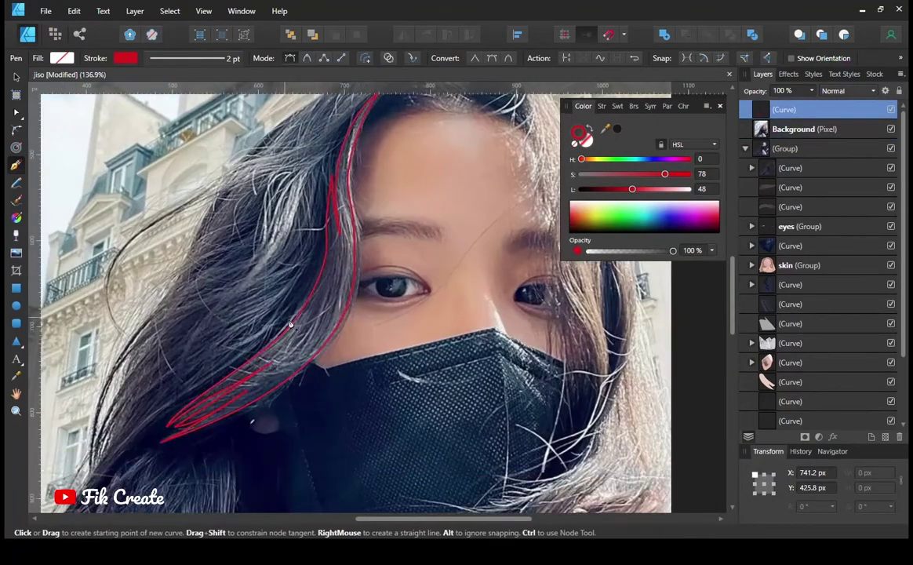
scroll(444, 227, down, 2)
scroll(369, 155, right, 3)
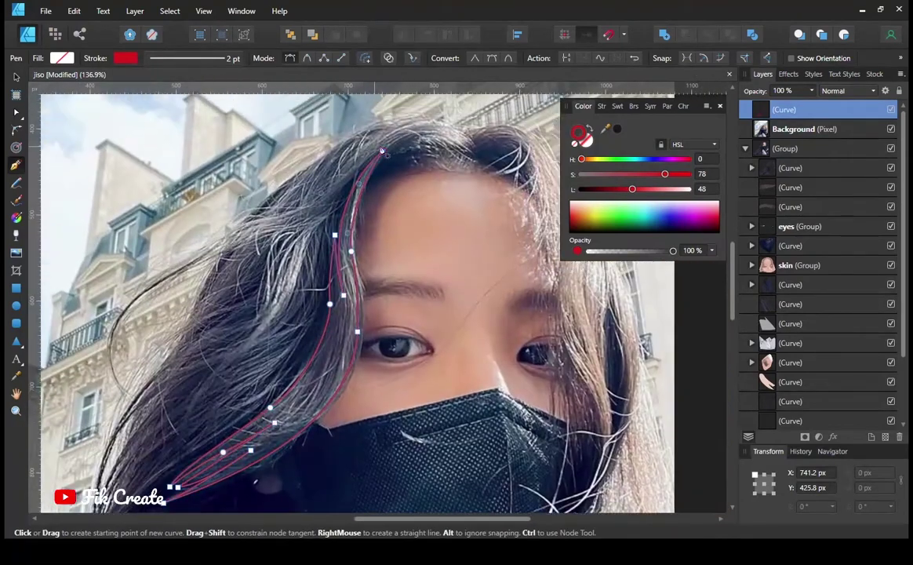
Step: Trace a second strand from the left hair up across the crown of the head
drag(456, 148, 366, 159)
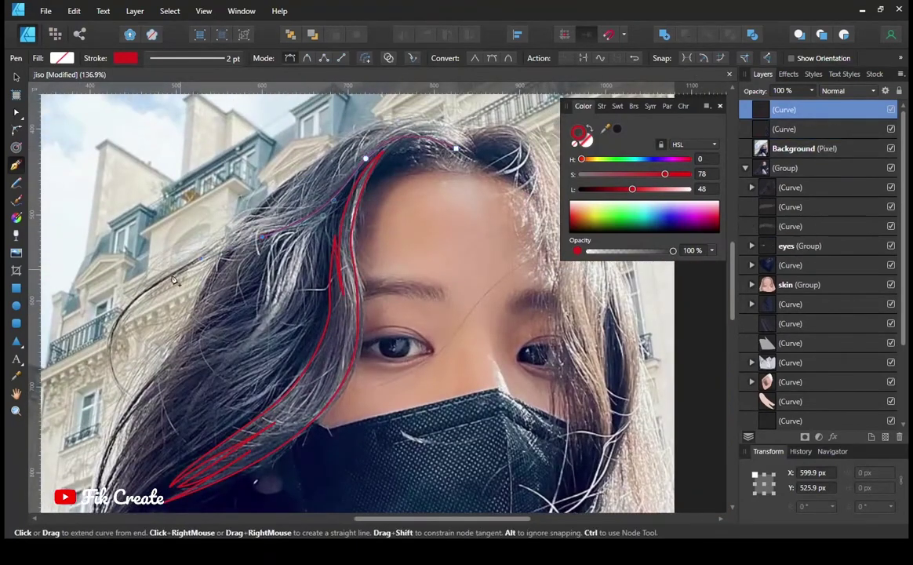
drag(245, 236, 219, 244)
scroll(291, 222, up, 2)
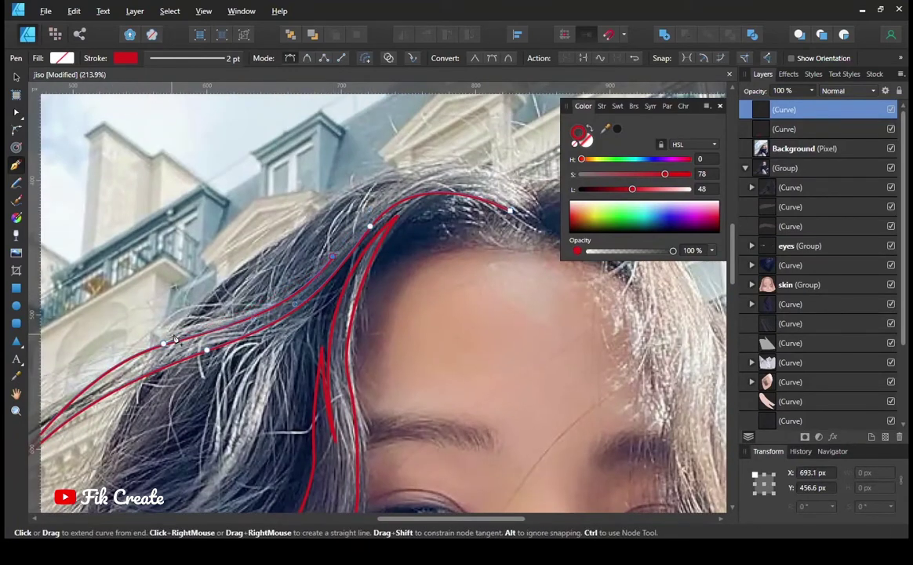
drag(330, 255, 228, 357)
drag(378, 274, 467, 302)
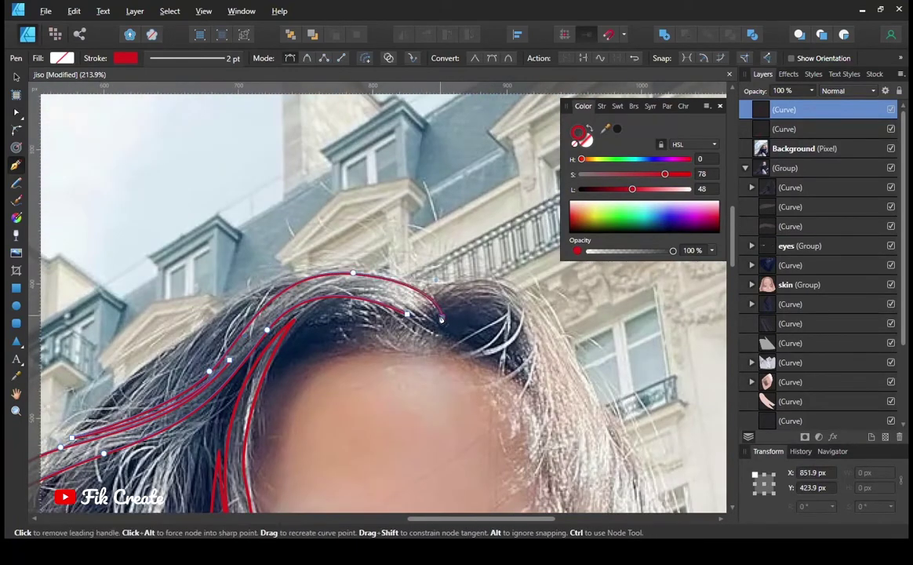
scroll(468, 177, down, 3)
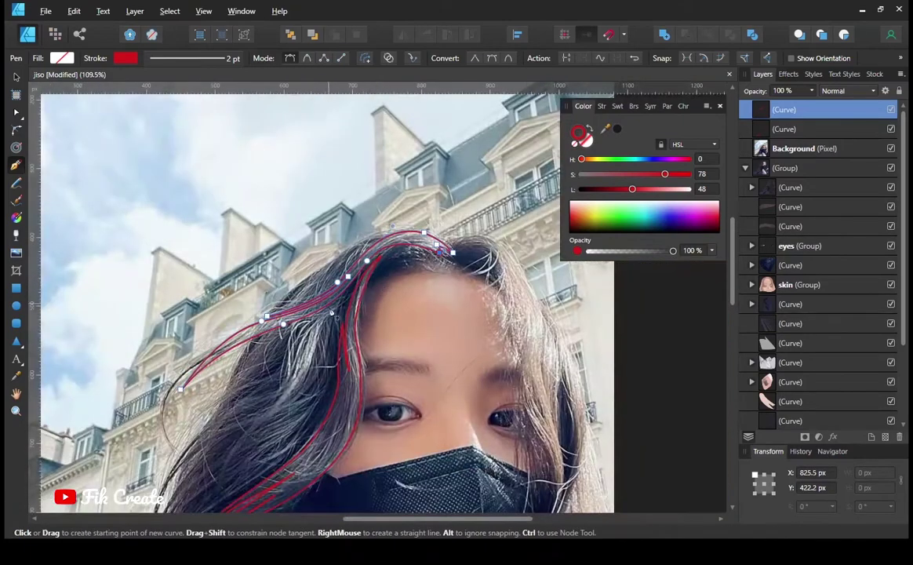
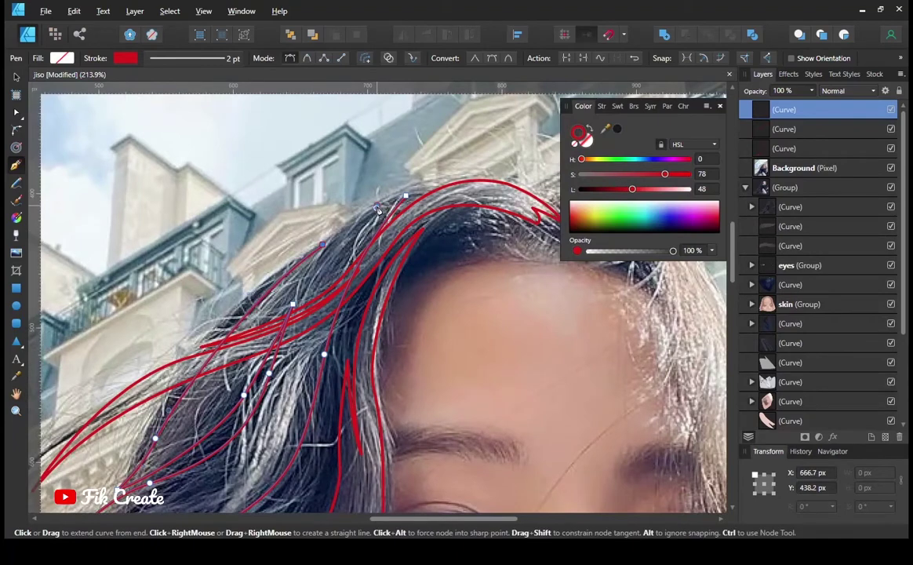
Step: Continue the current red hair-strand curve, then start a new strand on the left hair
scroll(377, 210, up, 1)
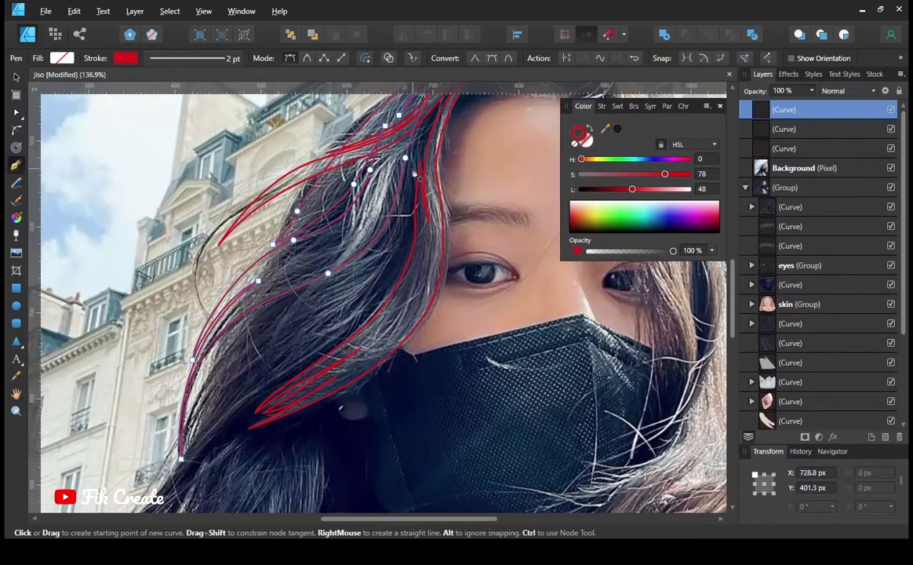
click(288, 352)
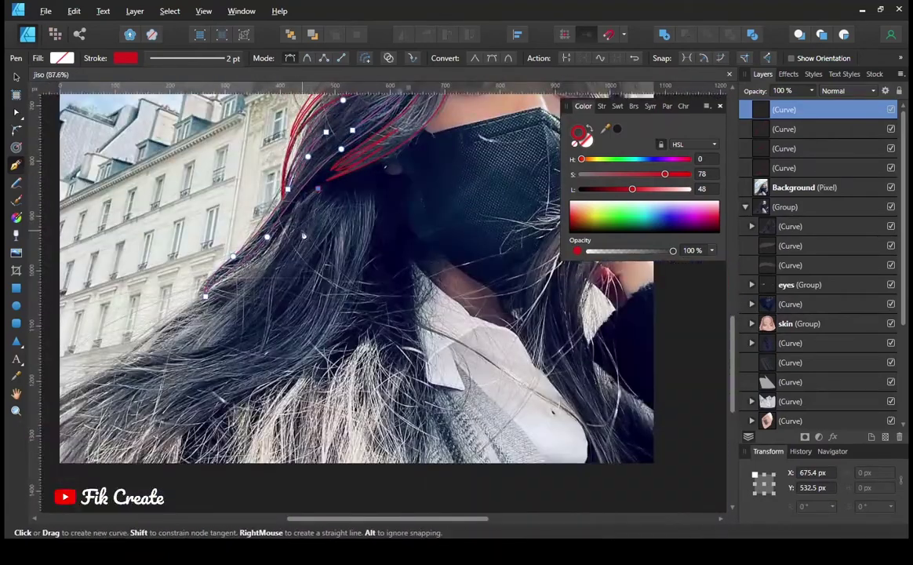
click(230, 315)
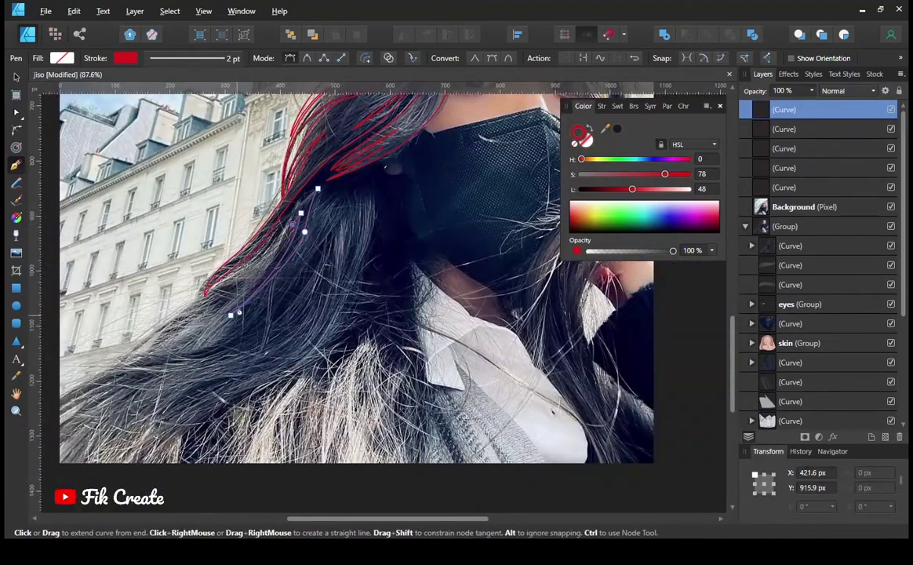
scroll(212, 388, down, 3)
scroll(212, 388, left, 3)
scroll(221, 440, up, 2)
scroll(221, 440, right, 1)
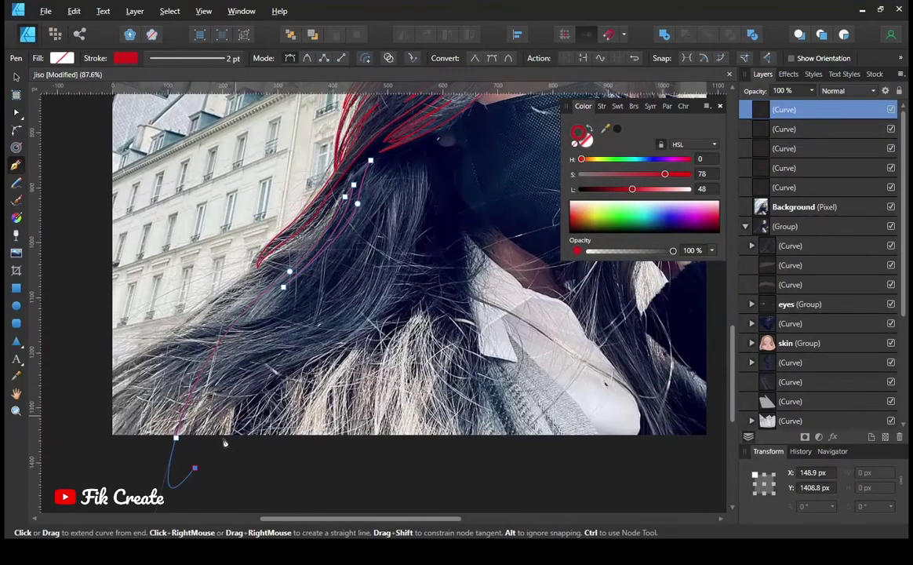
scroll(306, 295, up, 2)
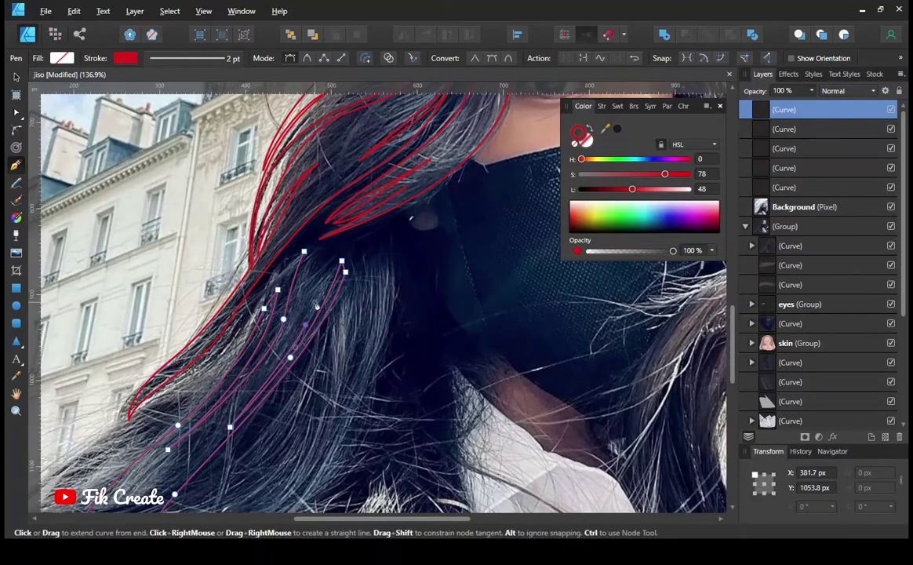
scroll(314, 274, up, 1)
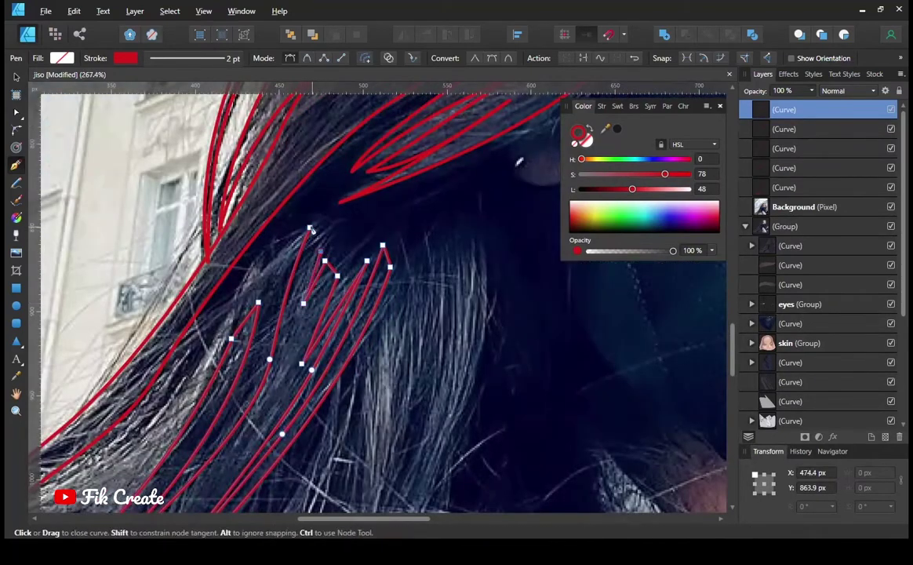
scroll(325, 323, down, 2)
scroll(325, 324, up, 2)
scroll(325, 323, down, 2)
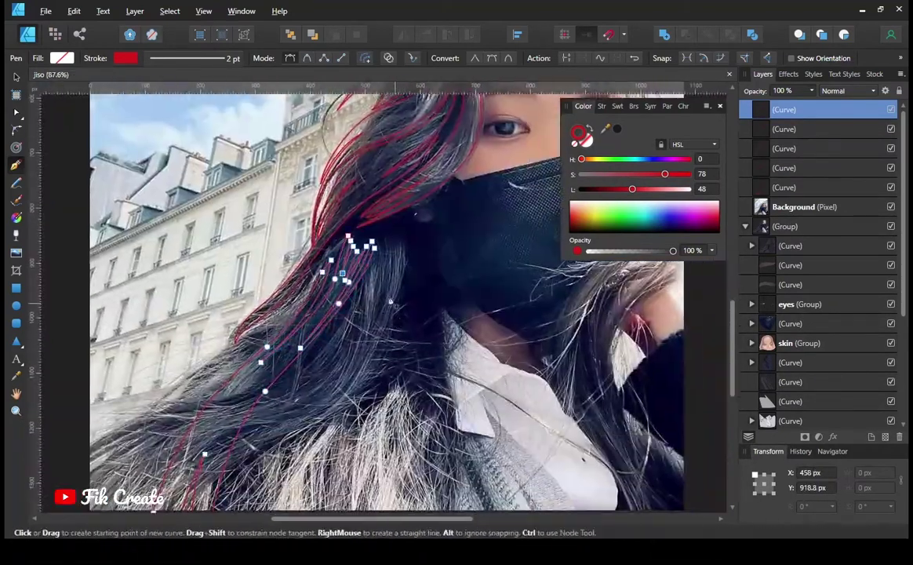
scroll(345, 326, up, 2)
Step: Begin further red strand curves lower in the left-side hair
click(365, 330)
scroll(314, 361, down, 2)
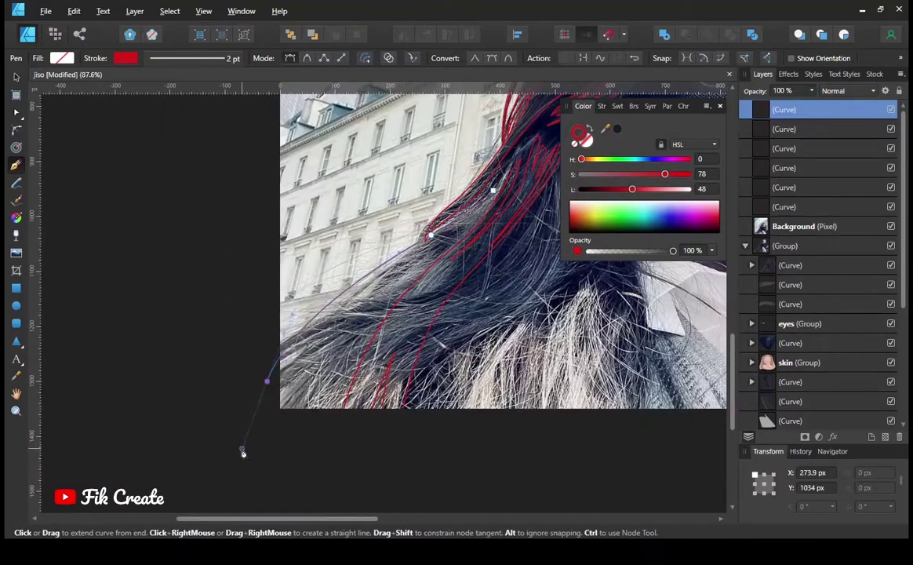
scroll(265, 466, down, 2)
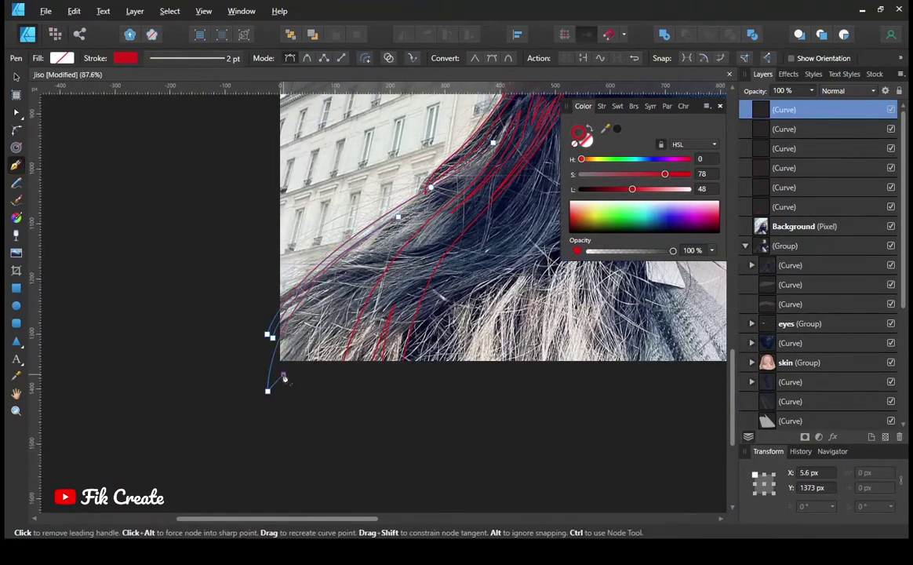
scroll(416, 306, up, 1)
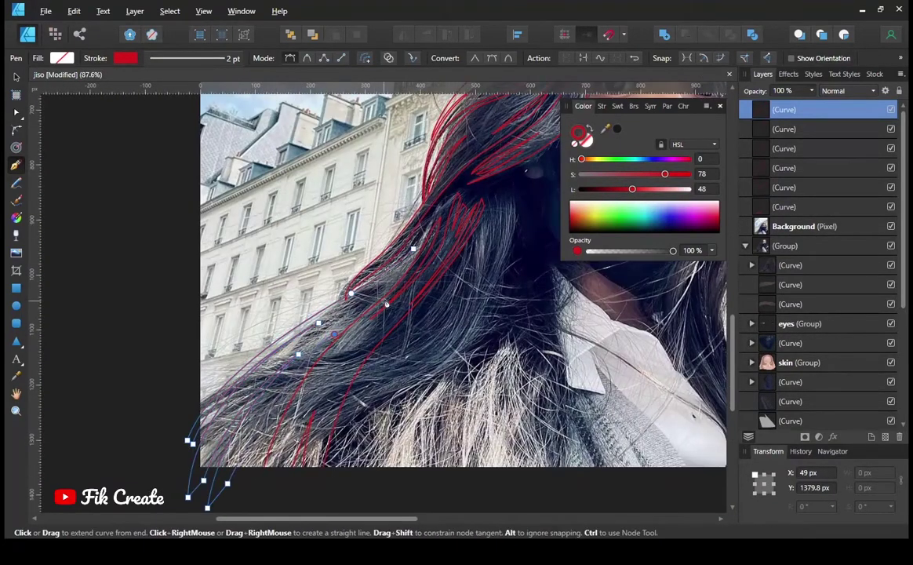
scroll(415, 271, up, 2)
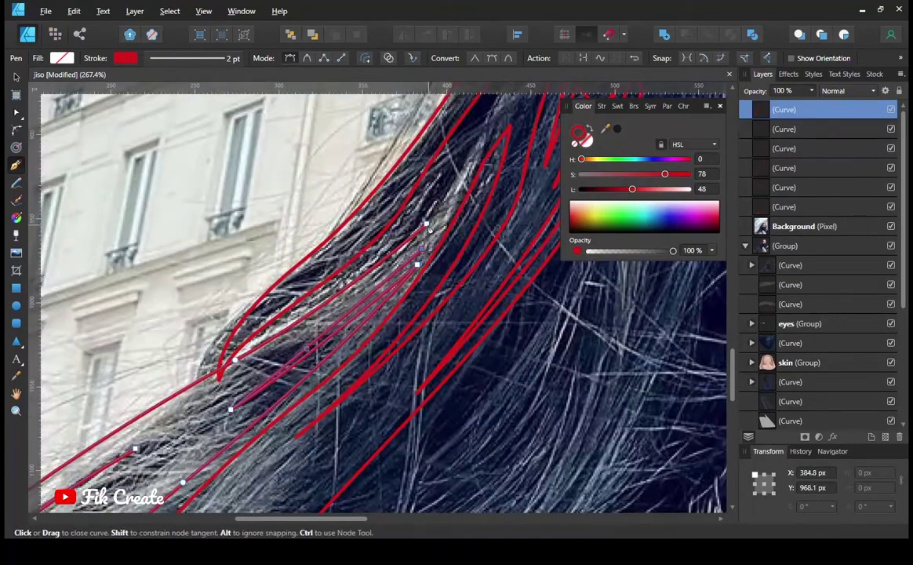
scroll(381, 285, down, 5)
scroll(323, 314, down, 2)
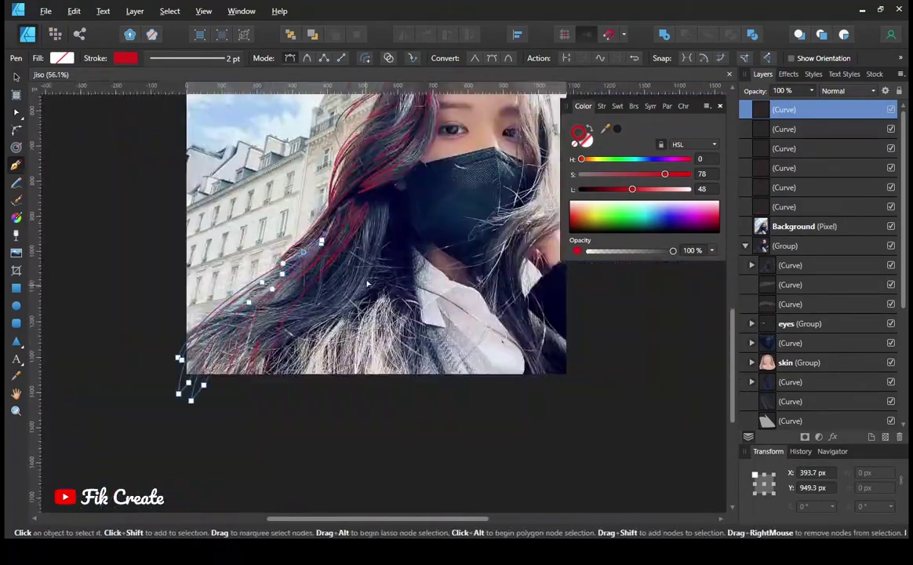
scroll(365, 263, up, 2)
click(397, 294)
scroll(397, 295, down, 2)
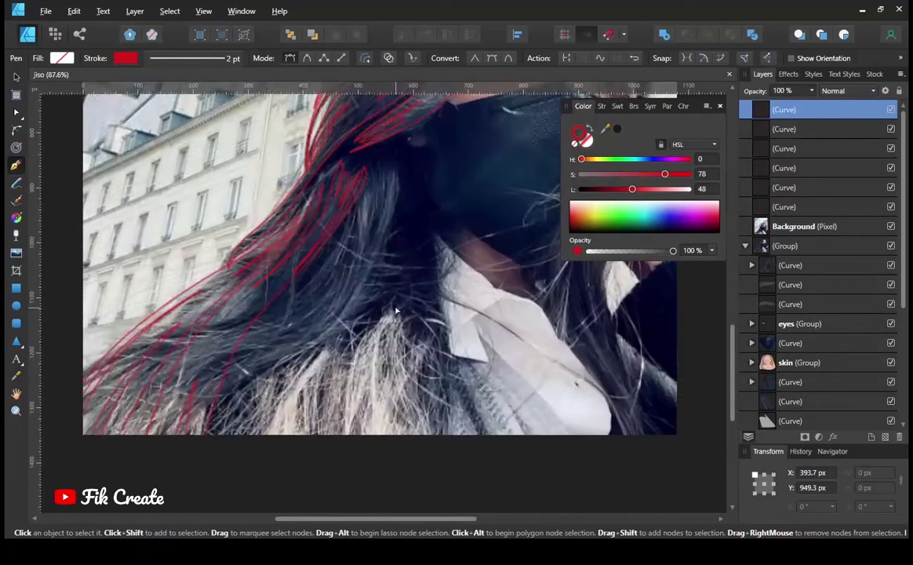
Step: Add a curved node to the red strand and finish that curve
scroll(384, 355, up, 3)
drag(418, 360, 436, 400)
scroll(471, 471, down, 2)
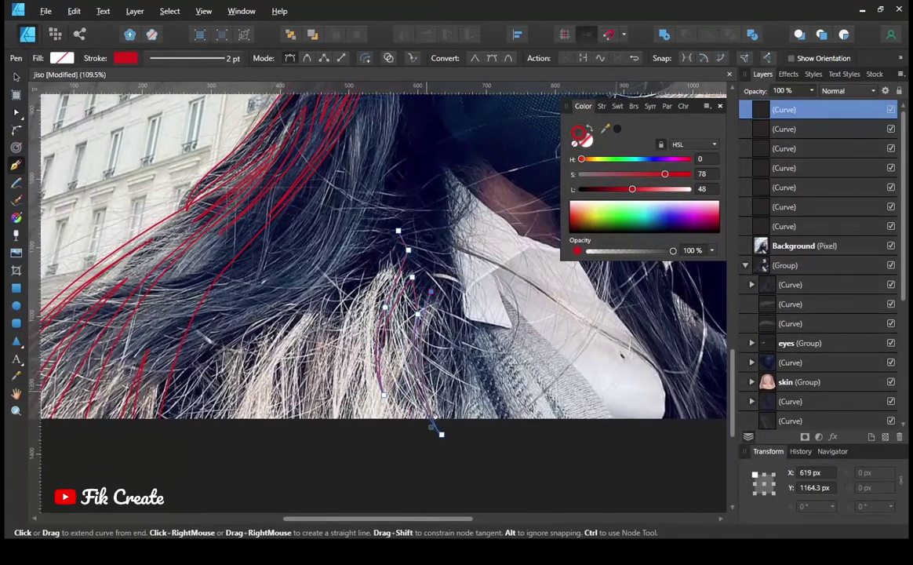
scroll(368, 453, down, 1)
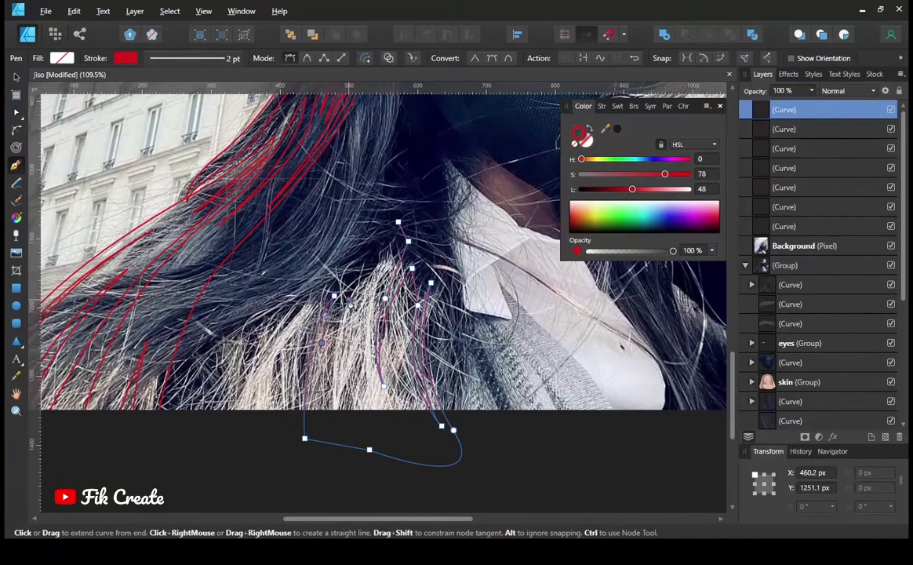
scroll(385, 257, up, 3)
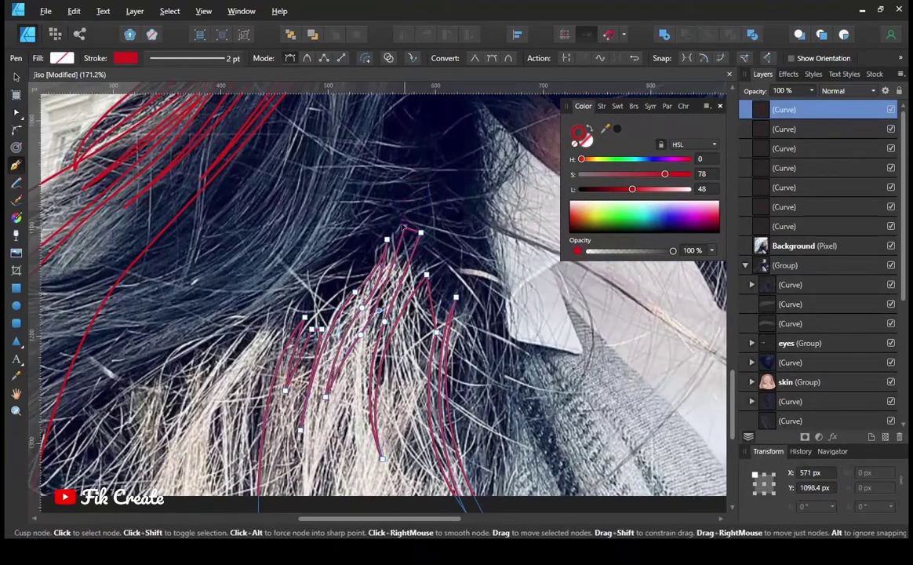
scroll(380, 319, down, 3)
scroll(402, 265, up, 2)
key(z)
key(p)
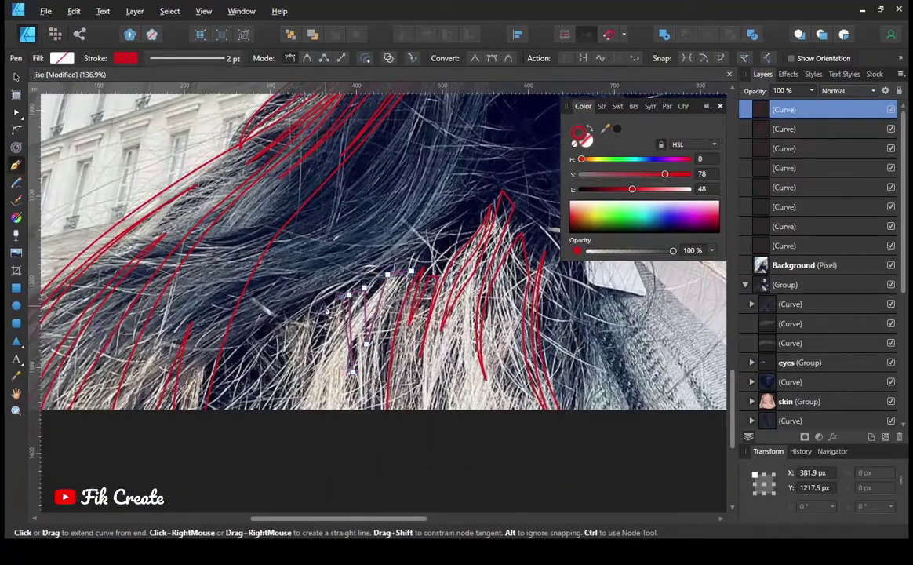
Step: Extend a strand curve with another bend and end it
scroll(323, 313, down, 1)
scroll(323, 312, up, 2)
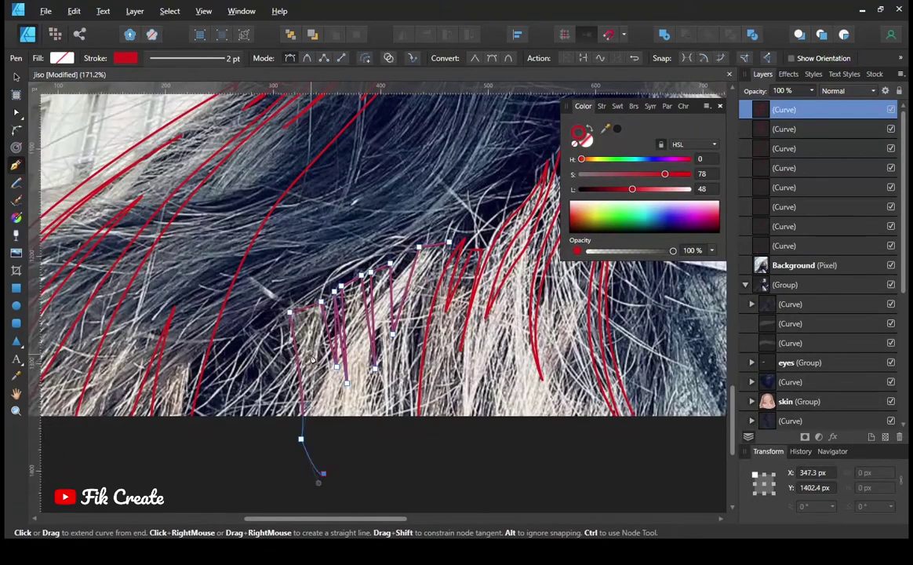
drag(367, 394, 402, 369)
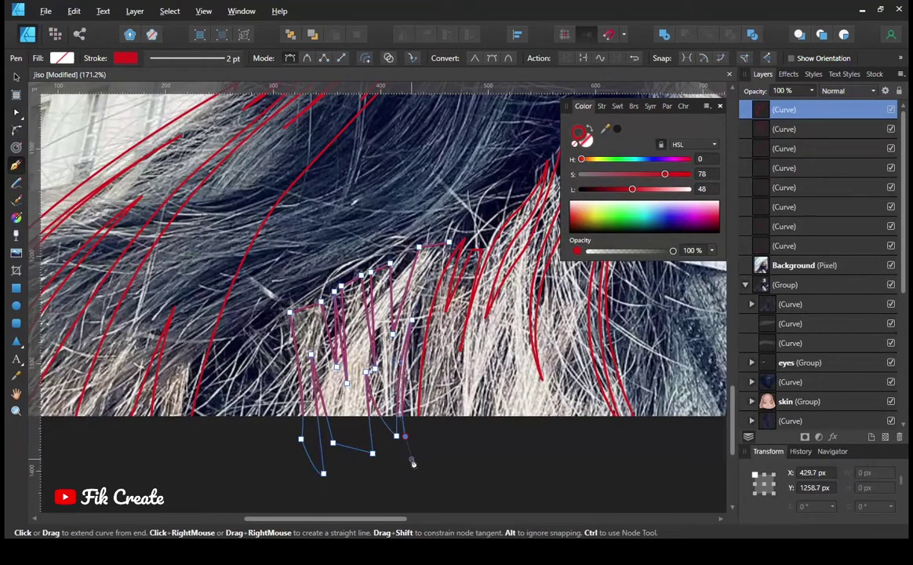
key(Escape)
scroll(265, 286, down, 3)
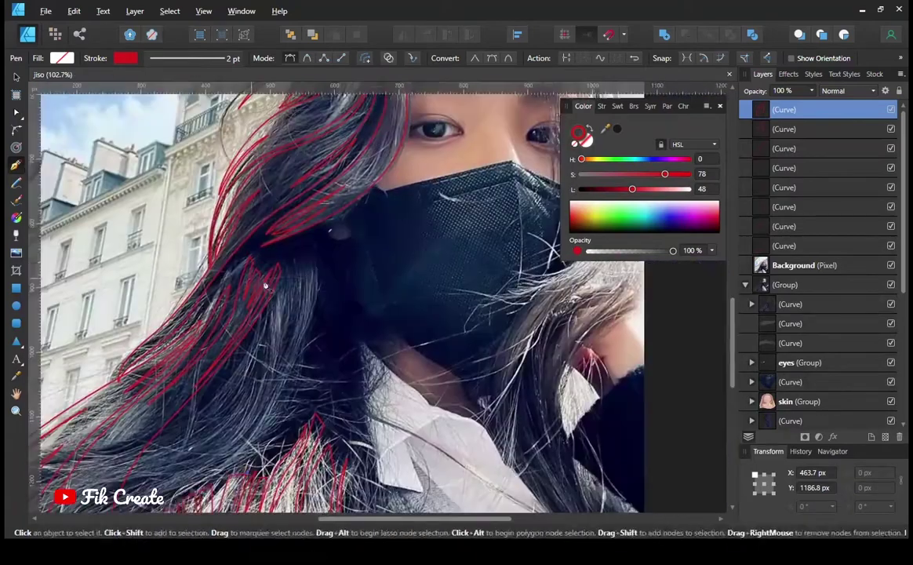
Step: Start a new red strand curve near the crown of the hair
click(316, 257)
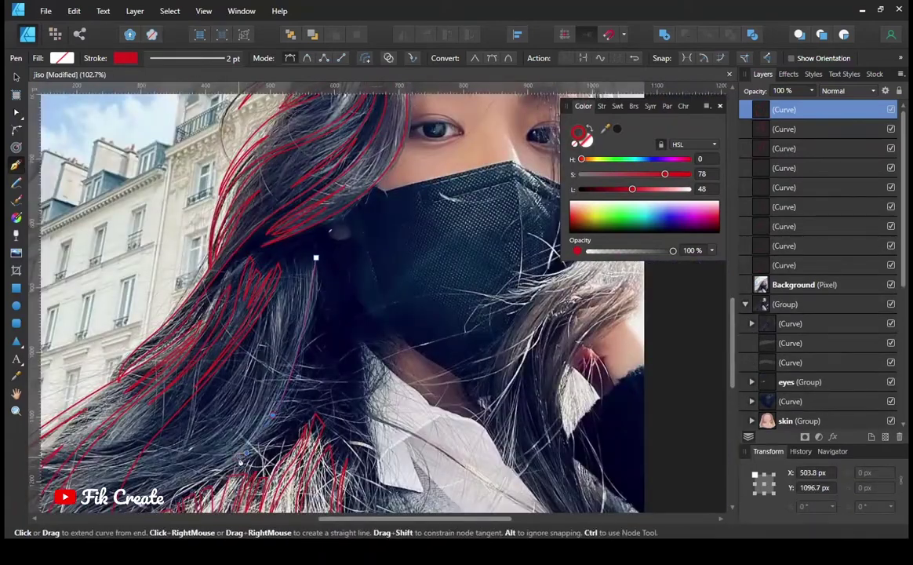
scroll(281, 433, down, 2)
scroll(283, 440, left, 4)
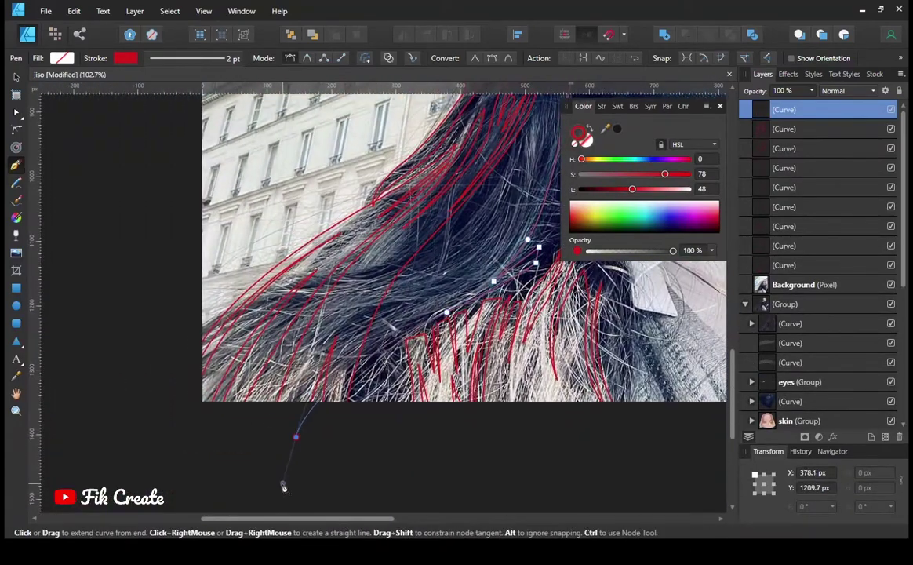
scroll(248, 502, down, 1)
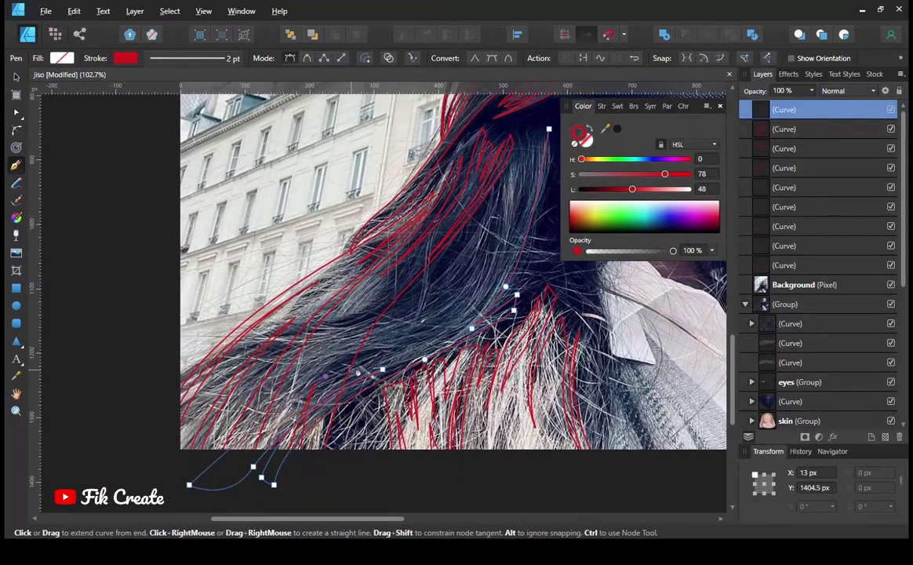
ctrl+scroll(171, 461, up, 3)
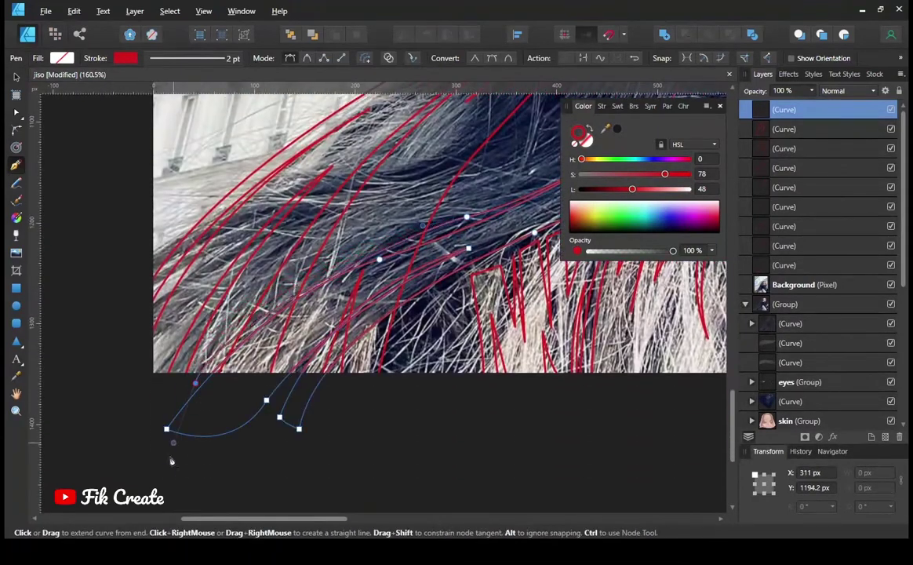
ctrl+scroll(145, 429, down, 1)
Step: Continue the strand curve from its end down through the lower hair
click(128, 413)
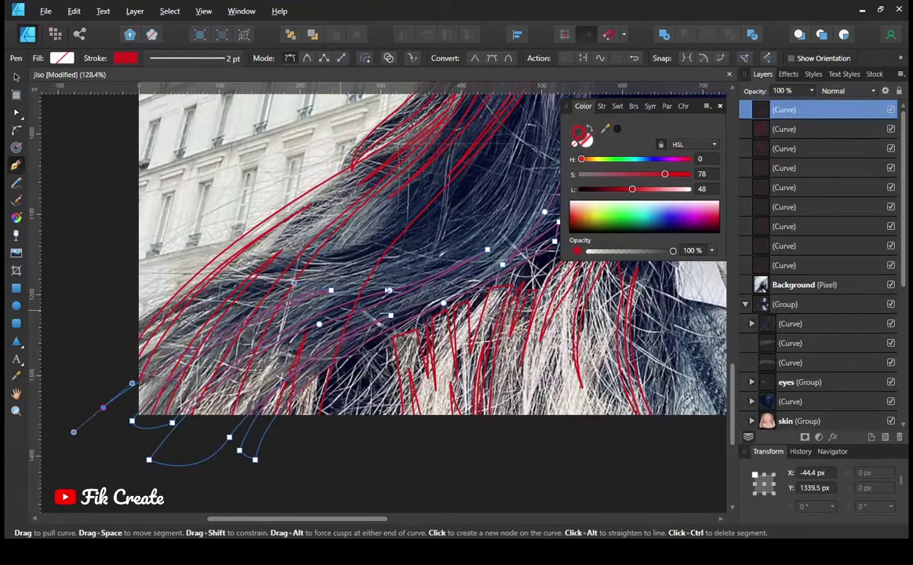
ctrl+scroll(153, 469, down, 1)
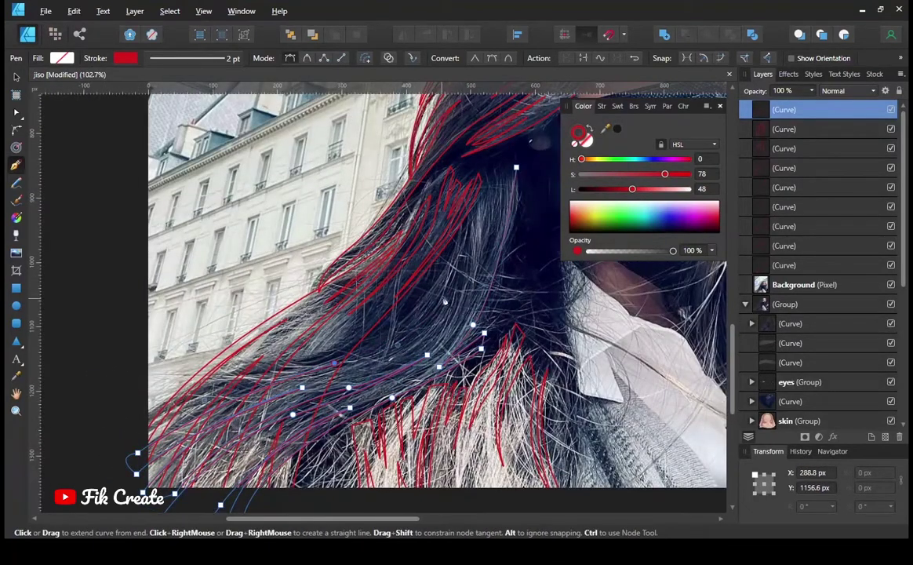
ctrl+scroll(419, 312, up, 2)
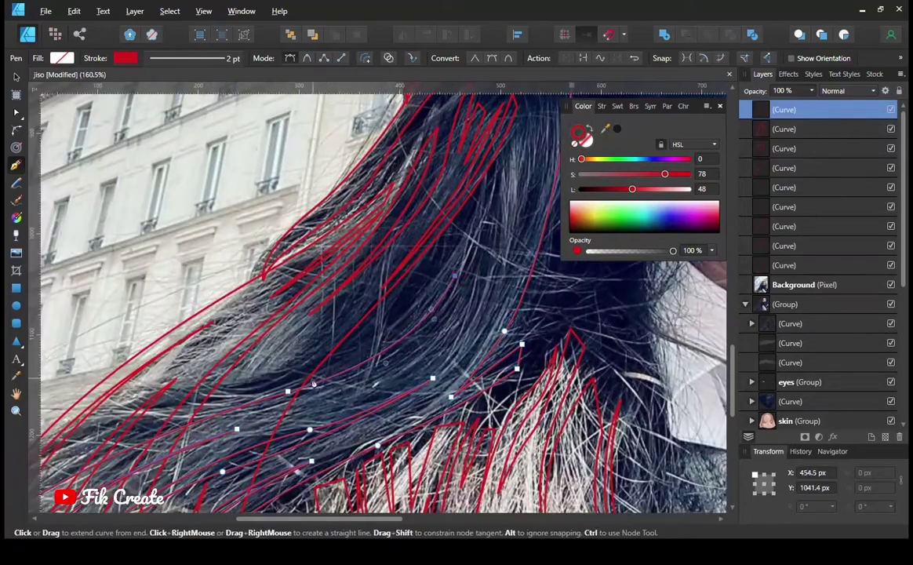
scroll(156, 455, left, 3)
scroll(157, 455, down, 1)
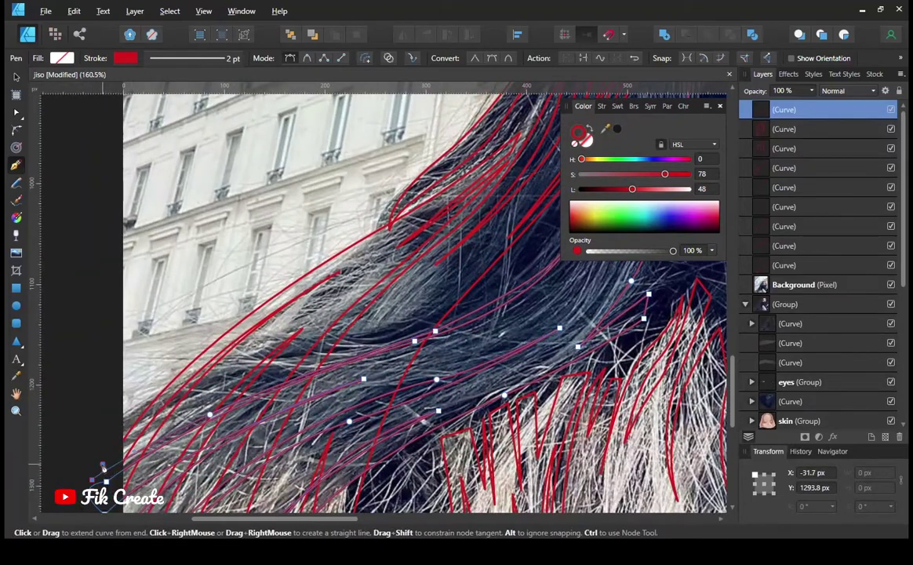
scroll(435, 323, right, 3)
scroll(389, 389, down, 1)
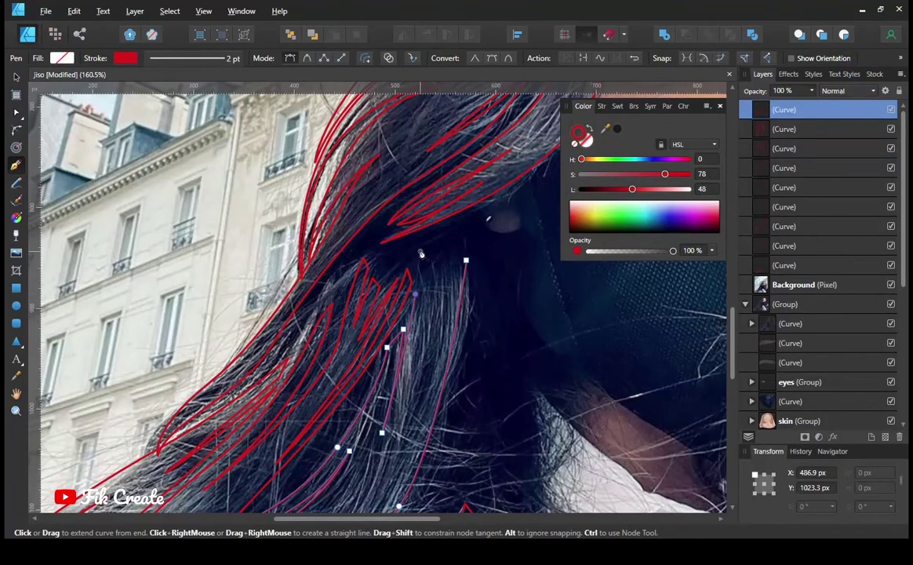
ctrl+scroll(430, 279, down, 1)
scroll(384, 306, down, 3)
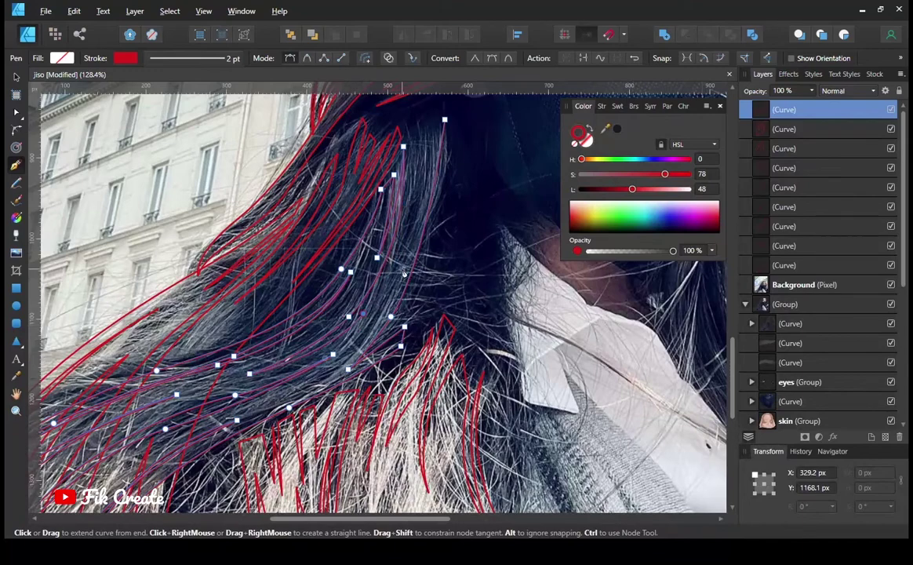
scroll(369, 275, up, 2)
scroll(369, 275, right, 1)
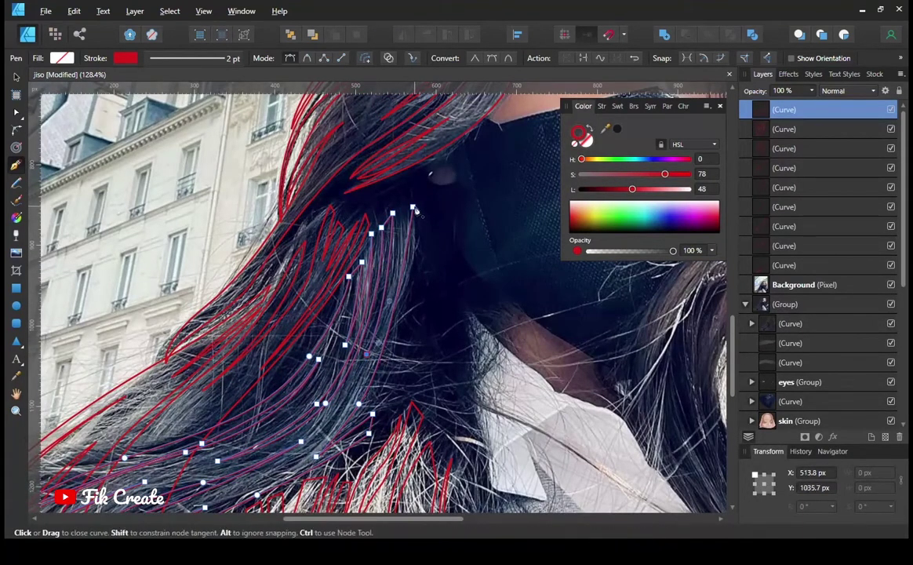
ctrl+scroll(406, 235, up, 2)
ctrl+scroll(402, 275, down, 2)
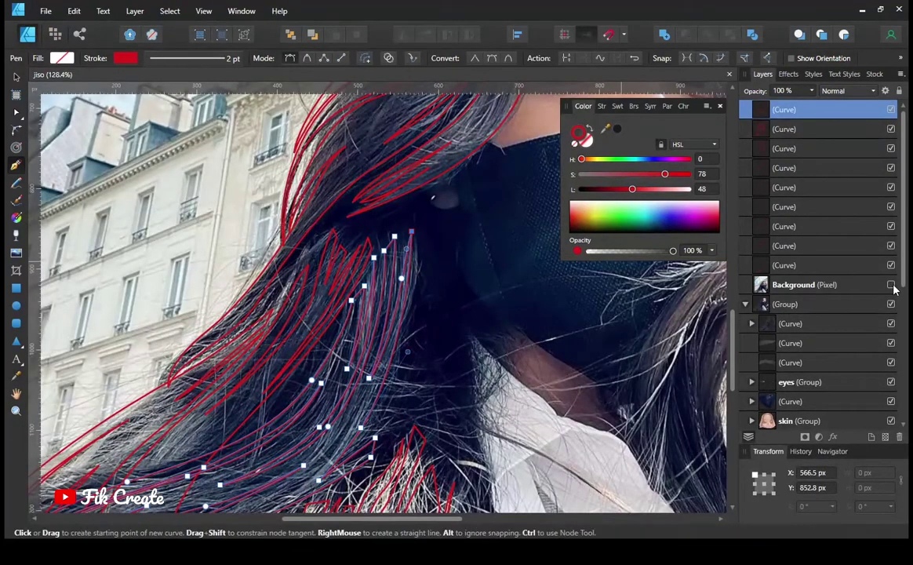
Step: Hide the Background photo and give the selected hair curves an HSL 203/19/50 fill, no stroke
click(891, 284)
shift+click(783, 265)
key(ctrl+0)
key(shift+x)
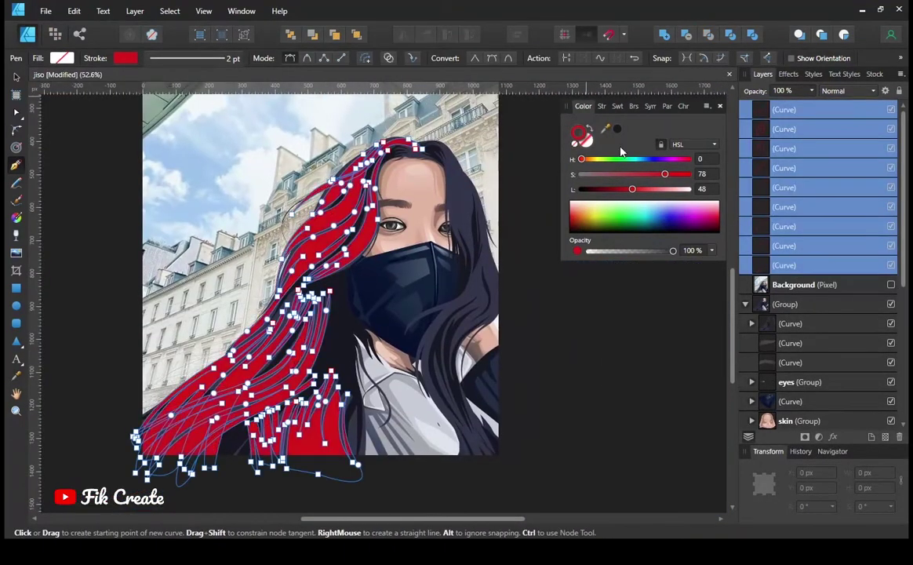
drag(581, 159, 644, 159)
mouse_move(665, 174)
mouse_down()
mouse_move(597, 159)
mouse_move(641, 160)
mouse_move(602, 173)
mouse_move(634, 189)
mouse_up()
ctrl+scroll(431, 241, down, 1)
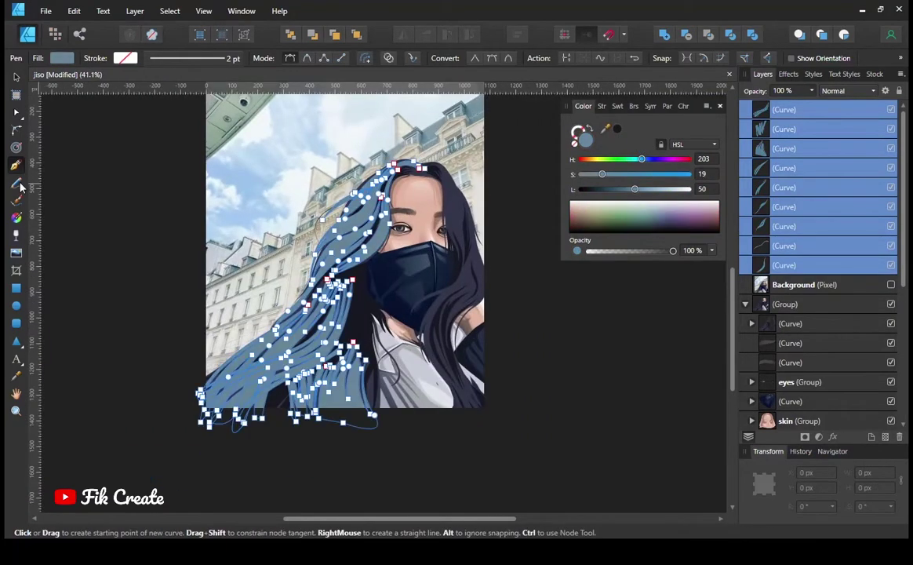
key(ctrl+d)
scroll(377, 259, up, 3)
Step: Inspect the hair curves and base shape in Layers, then show the Background photo again
click(746, 304)
click(746, 305)
click(785, 265)
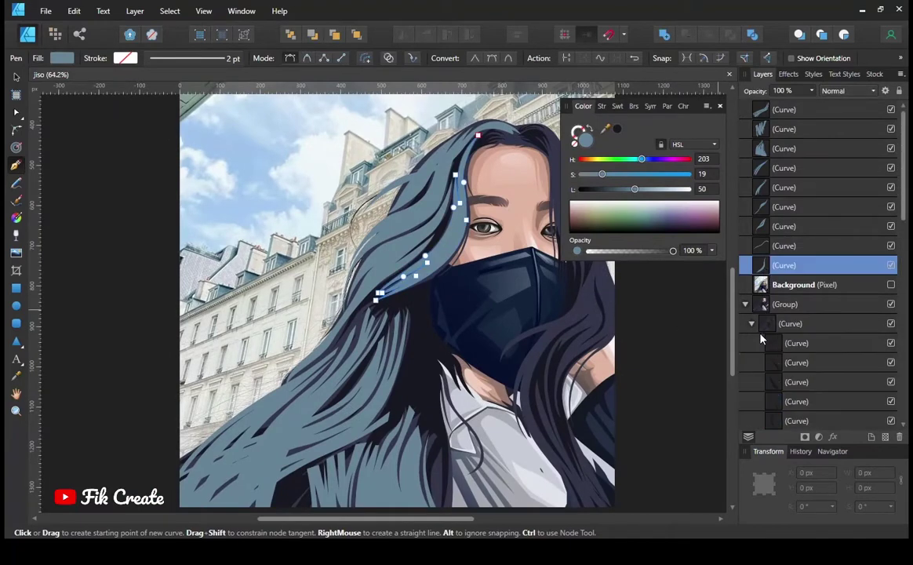
click(790, 323)
click(751, 323)
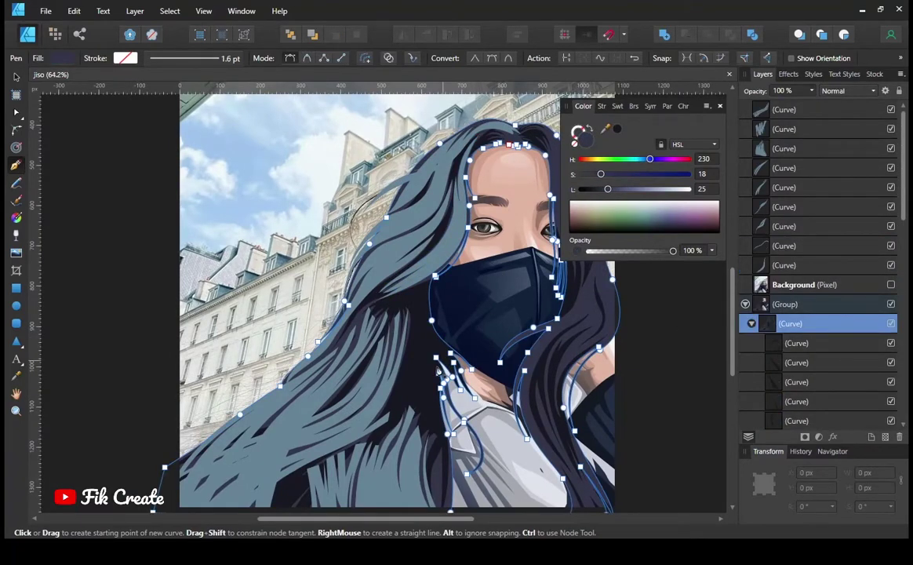
scroll(471, 352, down, 1)
scroll(321, 356, down, 2)
scroll(322, 356, up, 1)
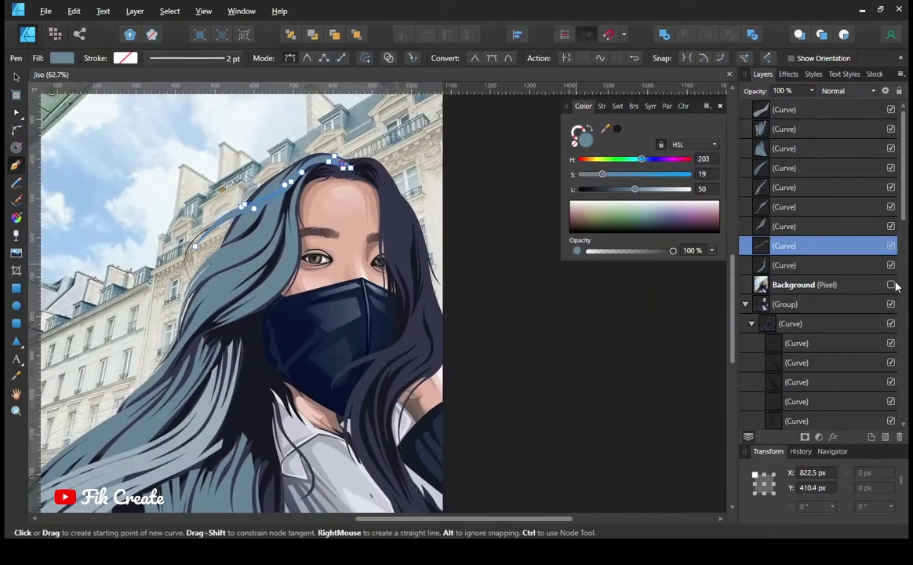
click(892, 286)
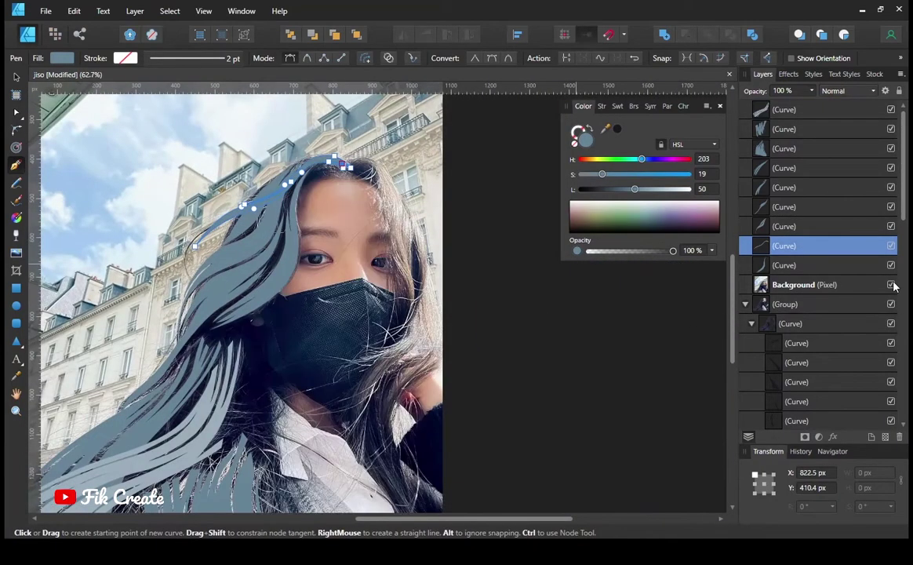
Step: Undo the partial curve near the parting and start a new strand at the right hairline
click(784, 110)
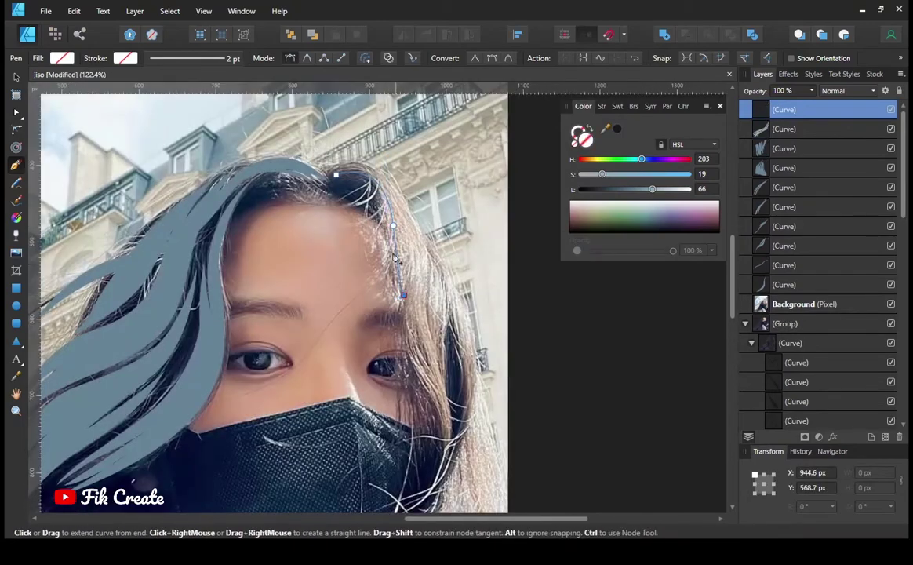
key(ctrl+z)
scroll(336, 174, up, 3)
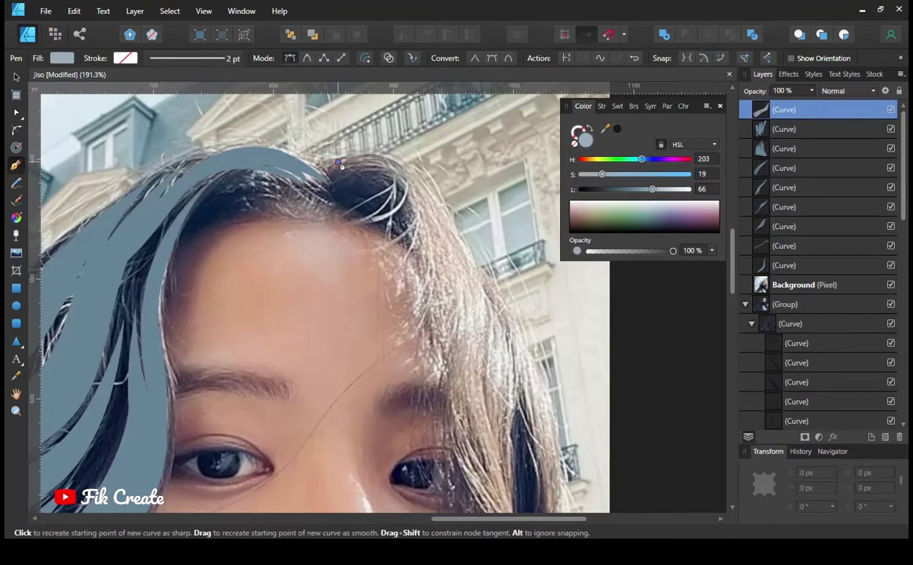
click(411, 207)
scroll(424, 313, down, 2)
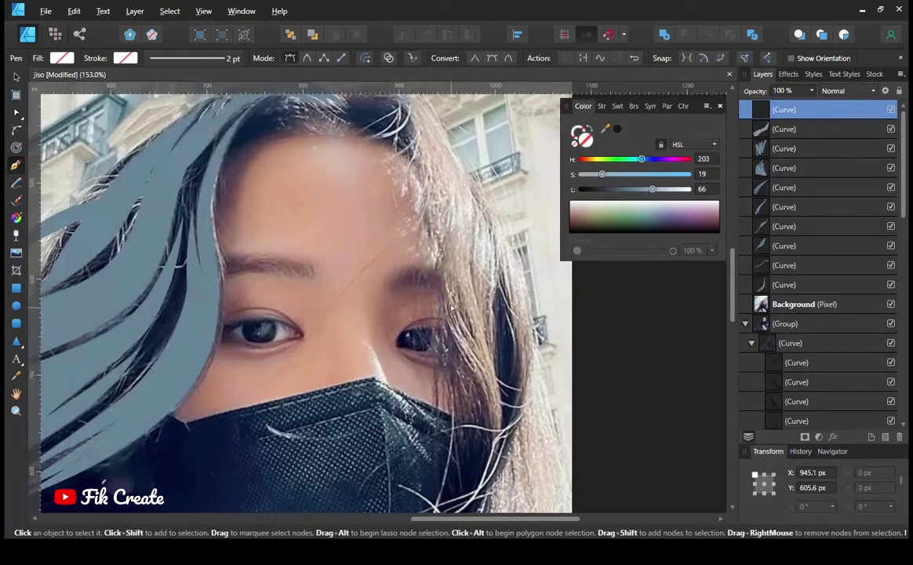
scroll(453, 324, down, 3)
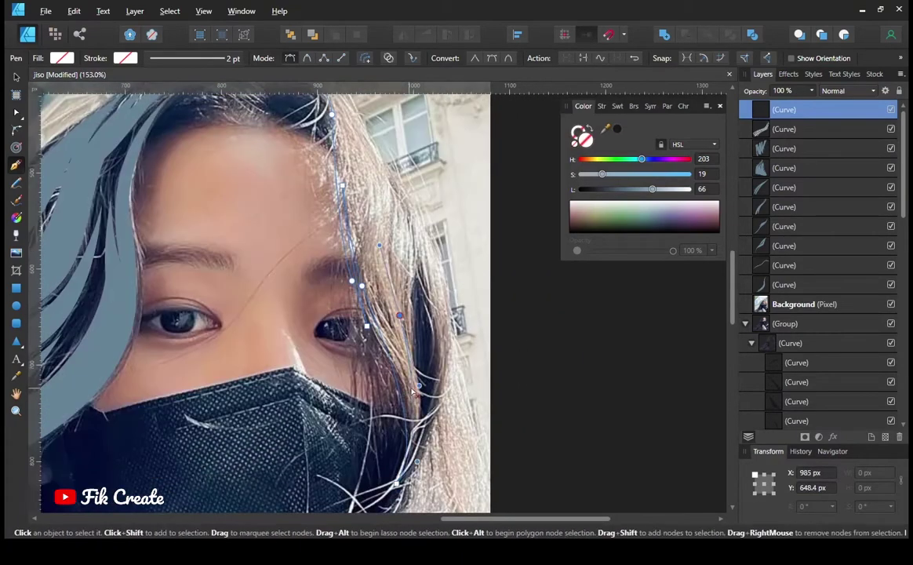
Step: Make the stroke bright blue and draw two strand curves down the right-side hair
click(584, 134)
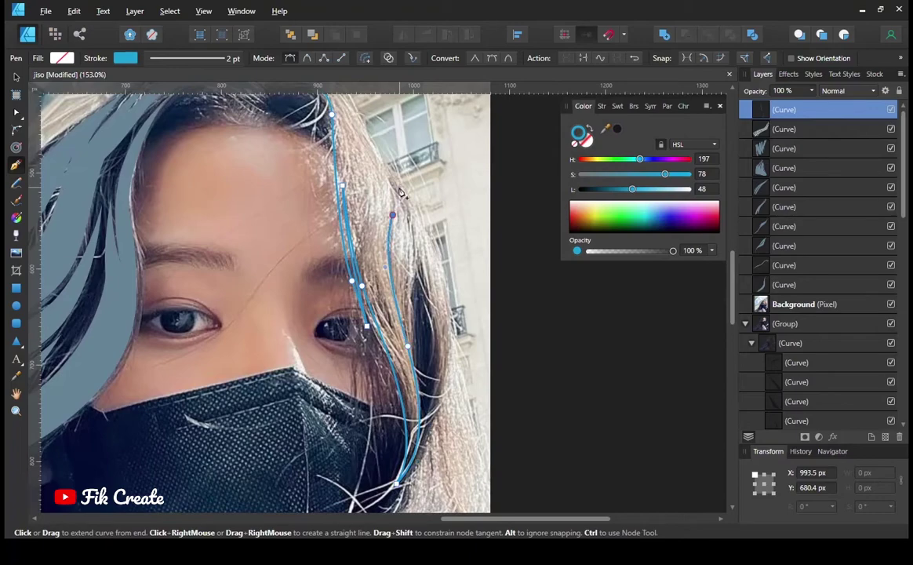
scroll(400, 192, up, 3)
drag(408, 362, 396, 290)
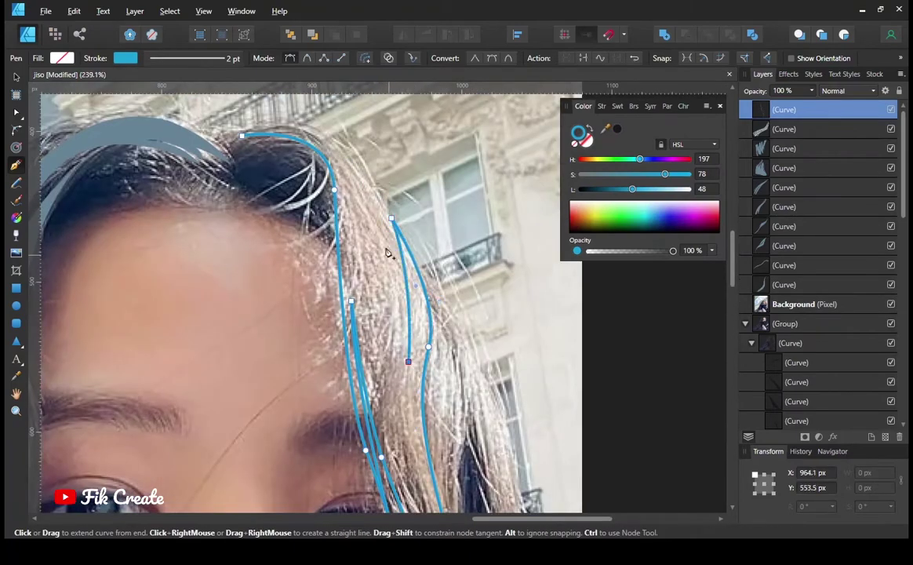
scroll(392, 235, down, 3)
scroll(439, 282, down, 2)
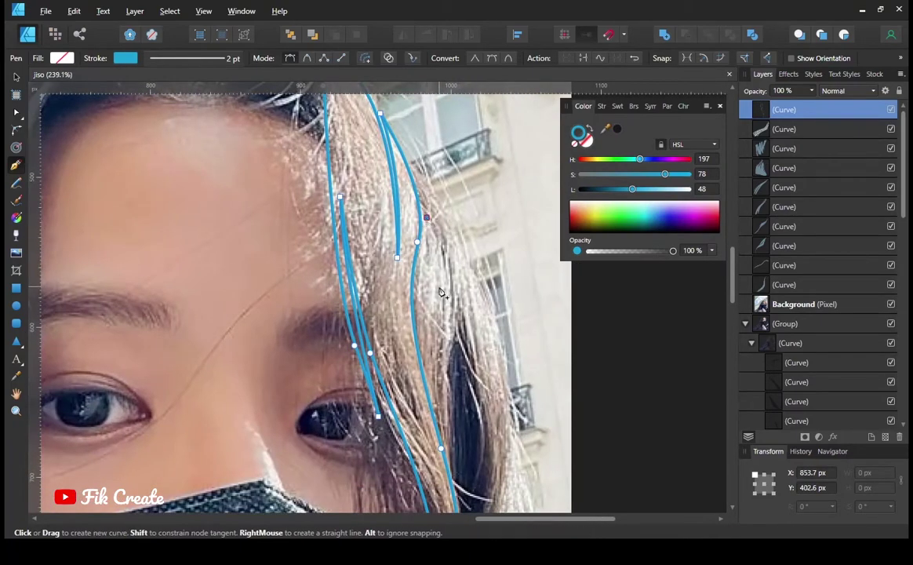
drag(440, 339, 402, 328)
scroll(408, 339, down, 3)
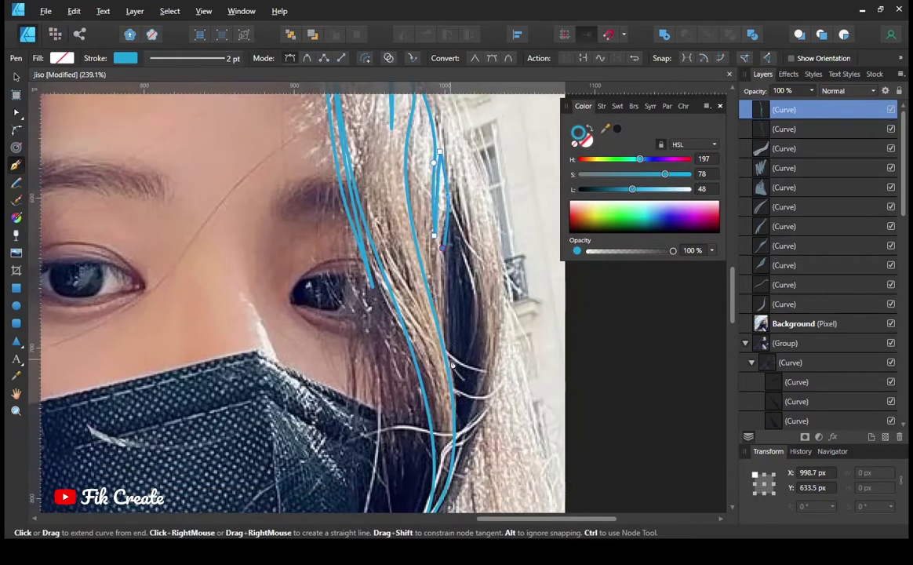
scroll(409, 339, up, 2)
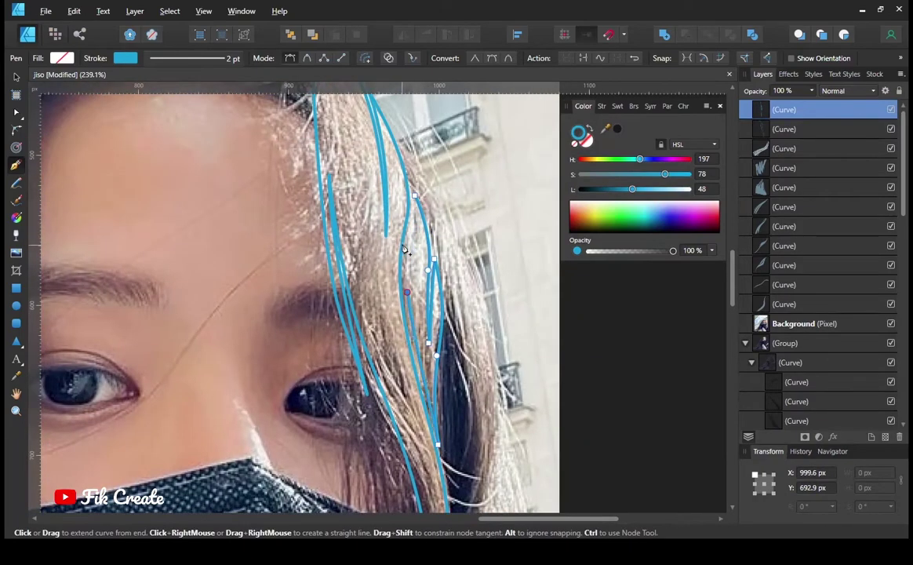
scroll(416, 205, up, 2)
scroll(411, 236, down, 4)
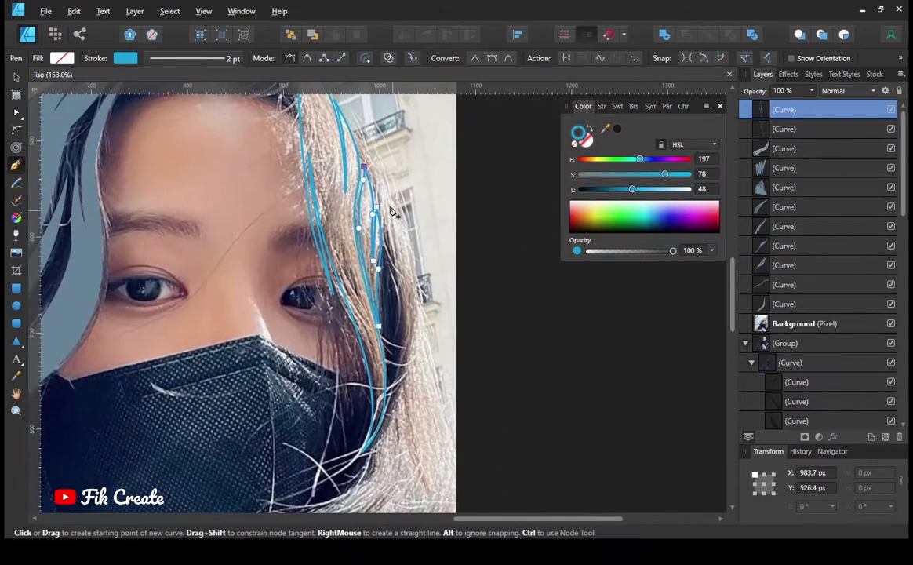
Step: Draw another blue strand curve from the top of the right-side hair downward
click(386, 192)
click(394, 353)
scroll(369, 393, down, 1)
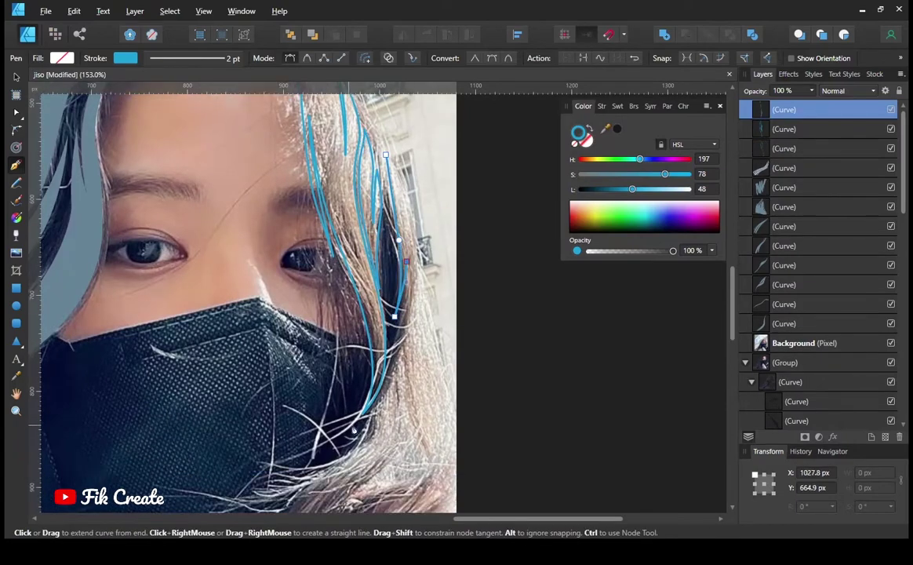
scroll(413, 174, up, 4)
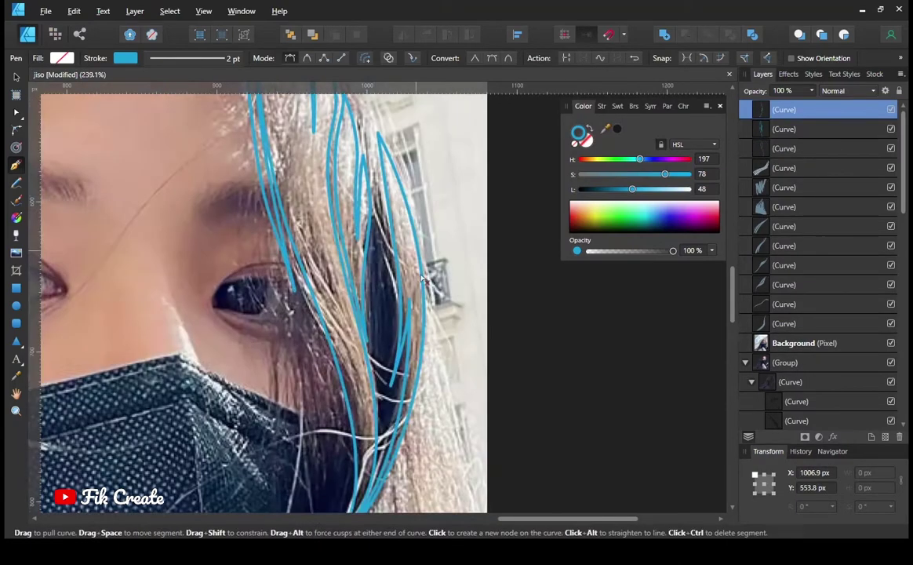
scroll(414, 174, down, 1)
scroll(351, 179, down, 3)
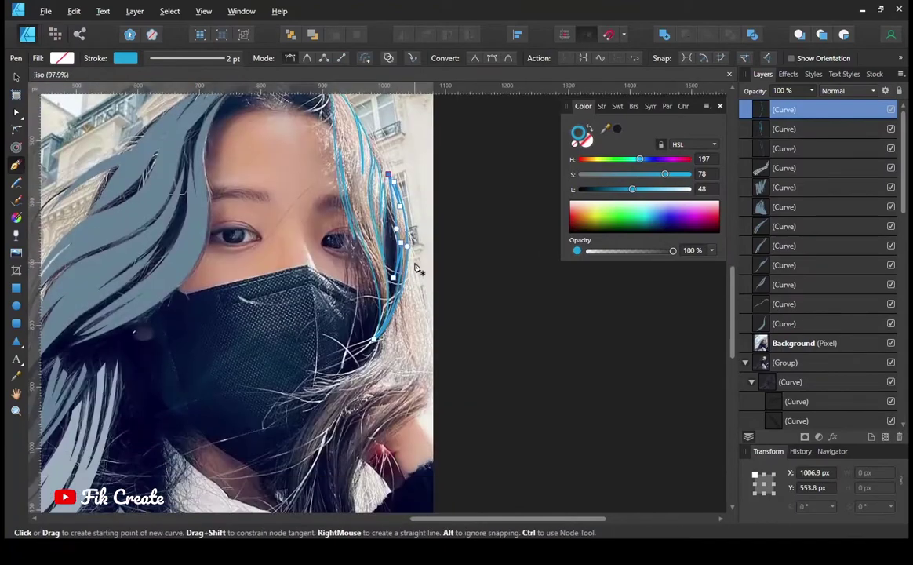
scroll(405, 415, down, 4)
scroll(405, 416, left, 1)
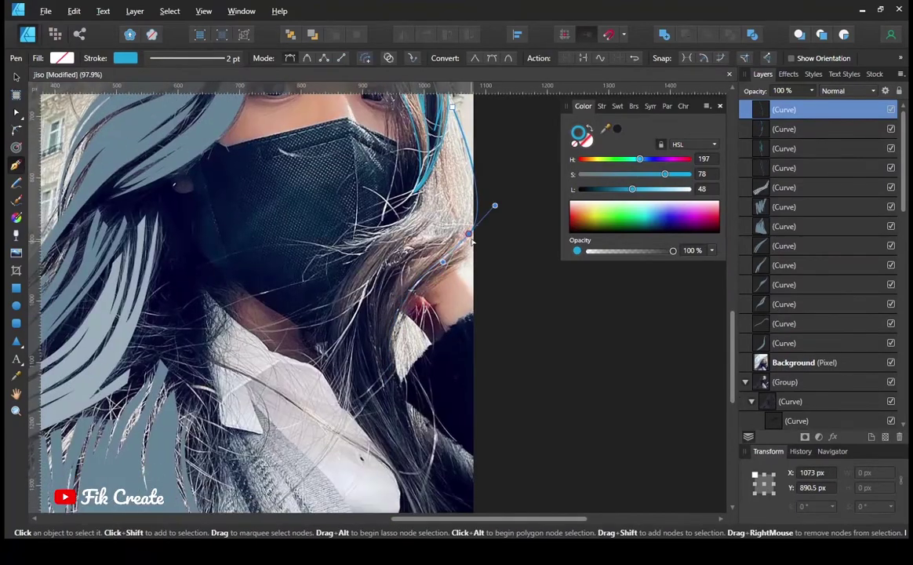
Step: Draw a blue strand curve from the hair's outer edge down toward the right shoulder
drag(483, 206, 490, 237)
drag(445, 275, 413, 294)
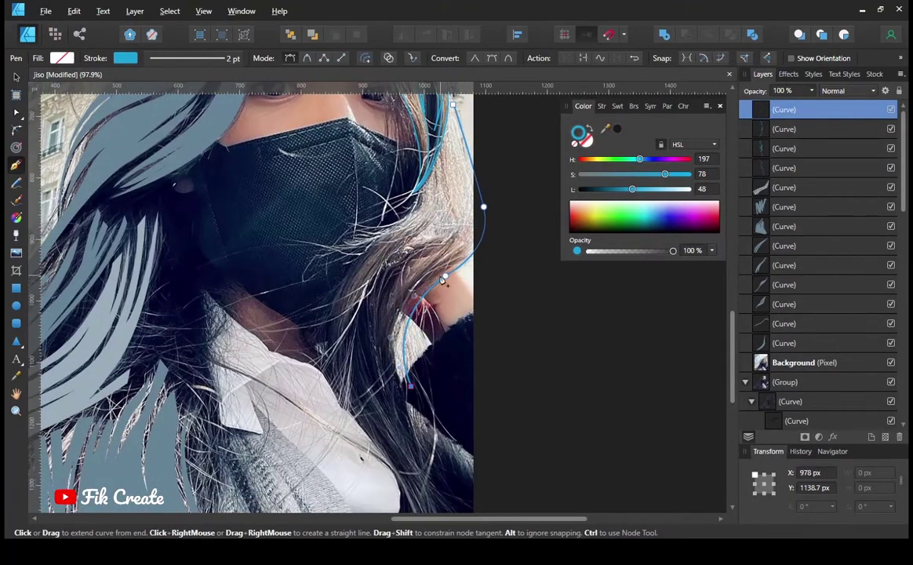
scroll(465, 261, up, 2)
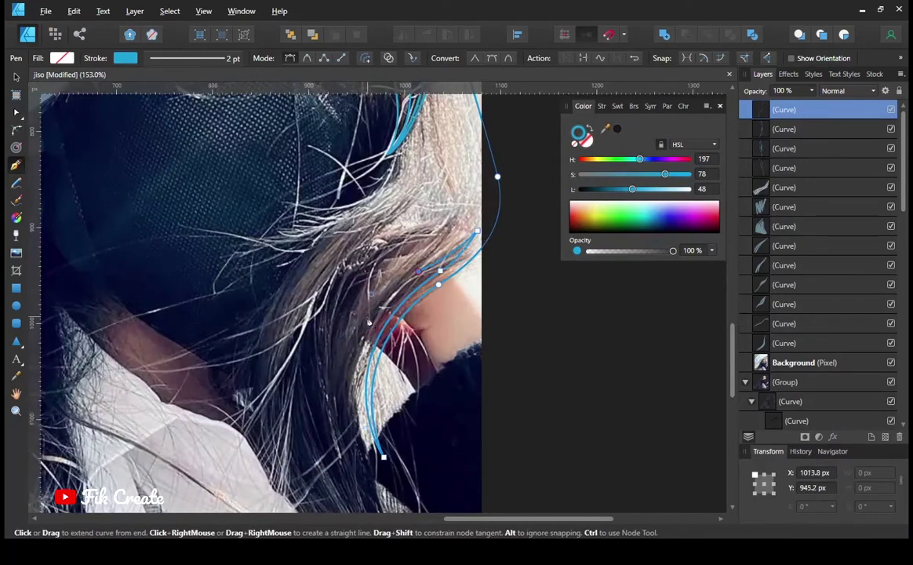
scroll(368, 321, down, 2)
scroll(375, 284, up, 3)
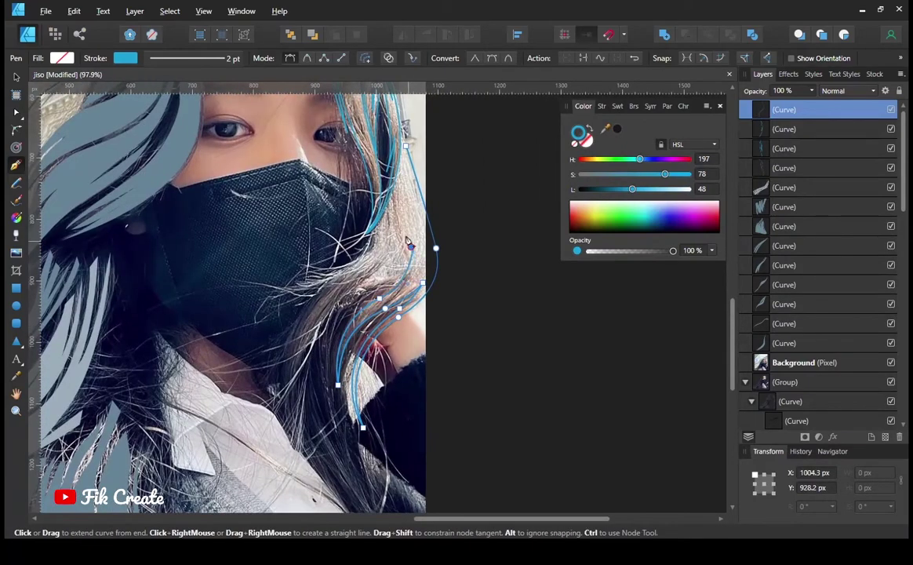
scroll(415, 270, up, 1)
scroll(423, 275, up, 1)
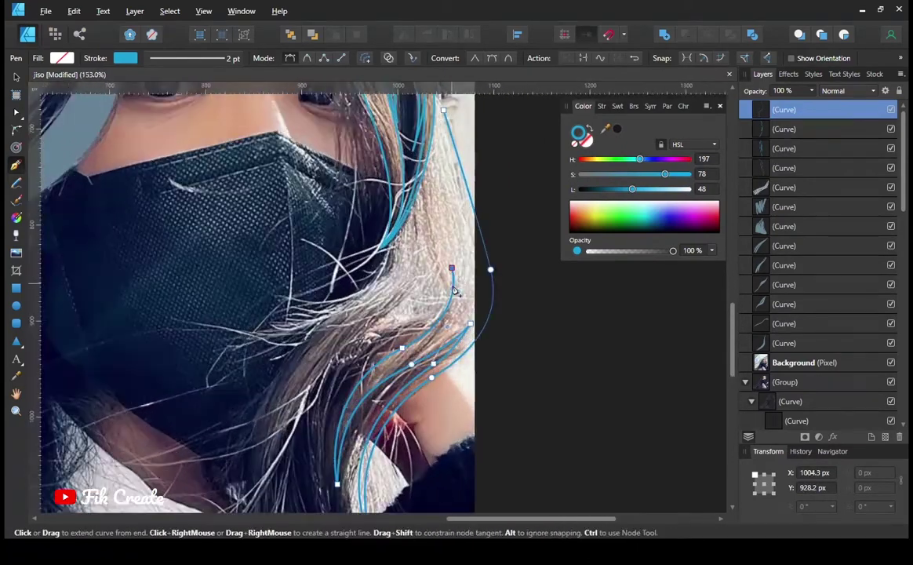
scroll(398, 329, left, 3)
scroll(416, 353, down, 3)
scroll(448, 393, down, 3)
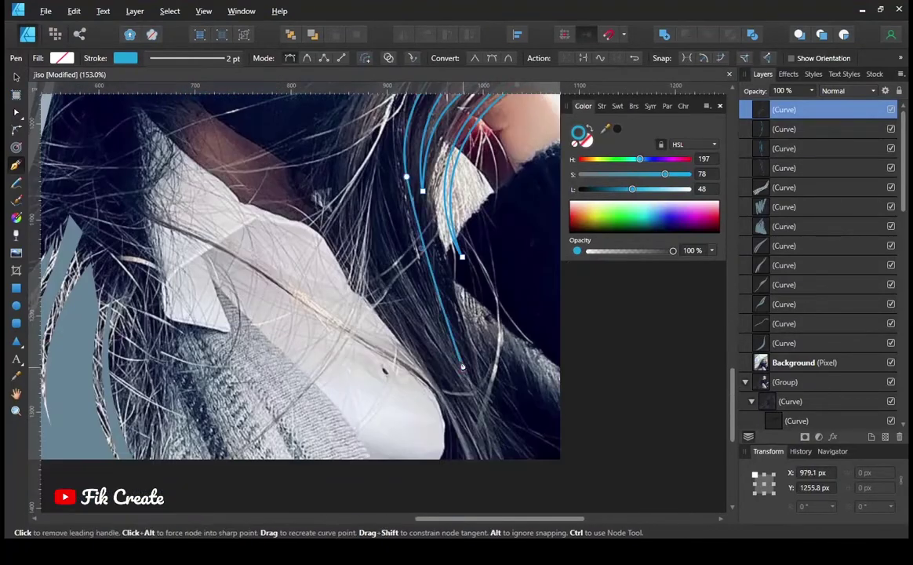
scroll(485, 433, down, 2)
scroll(422, 218, up, 4)
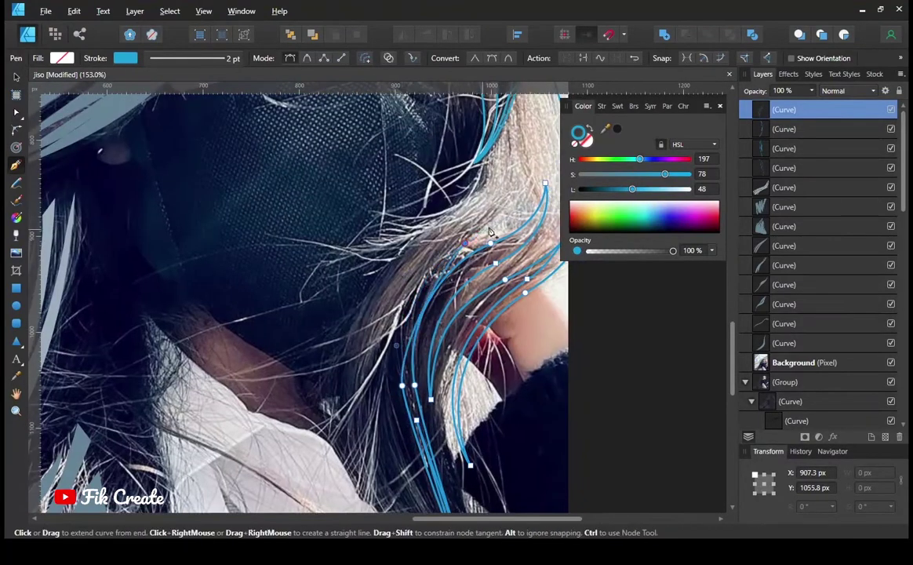
scroll(447, 282, down, 2)
scroll(455, 330, down, 2)
scroll(463, 377, down, 1)
scroll(473, 446, down, 2)
Step: Extend the strand curve below the collar toward the photo's bottom edge
drag(473, 447, 473, 443)
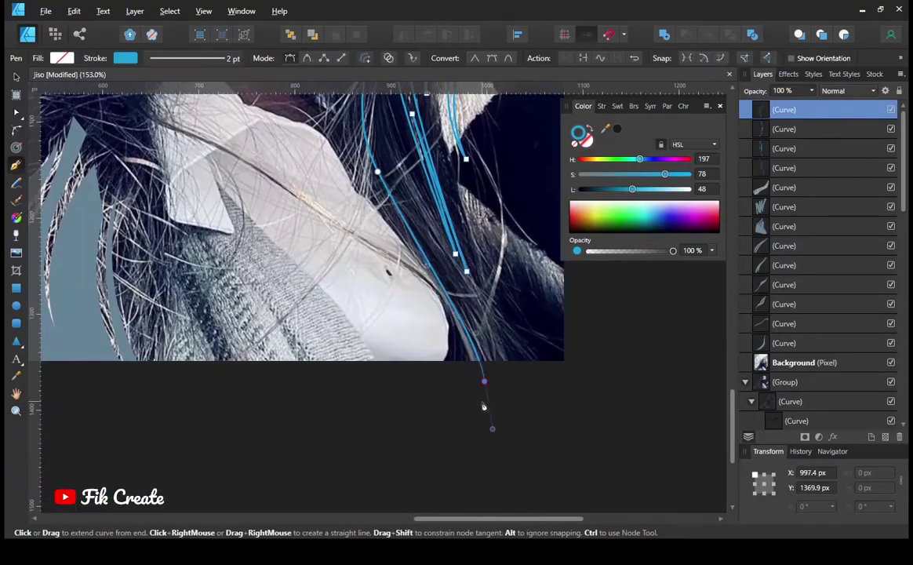
scroll(432, 283, up, 3)
scroll(408, 259, up, 2)
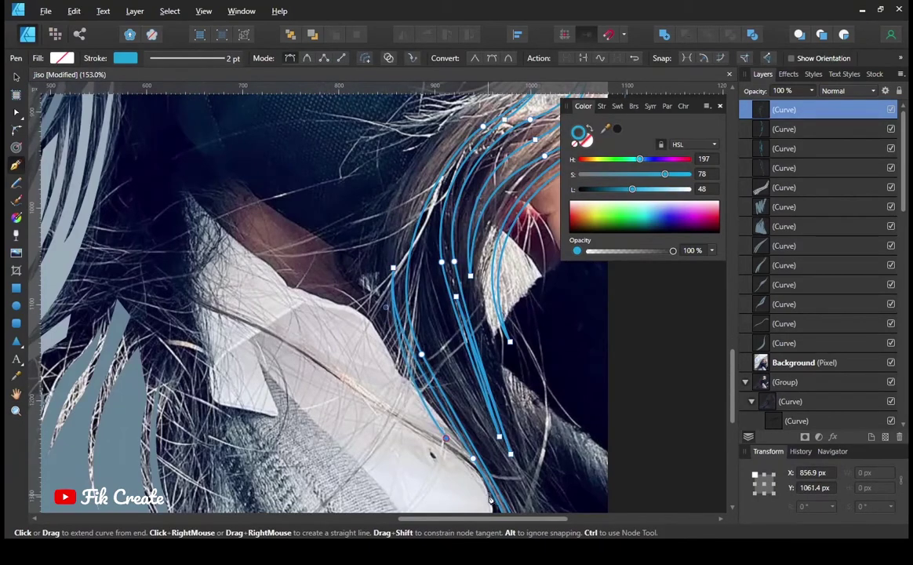
scroll(486, 499, down, 1)
scroll(437, 424, up, 3)
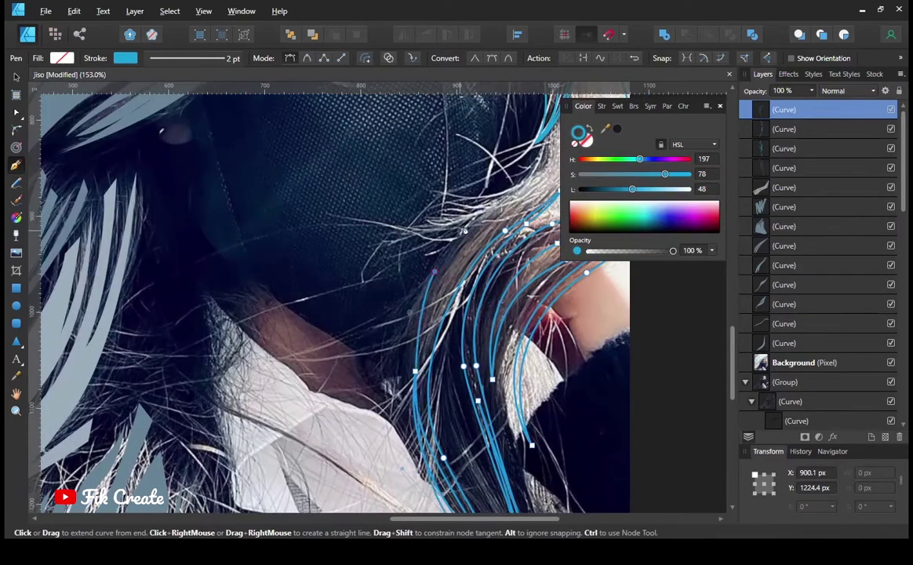
drag(510, 294, 421, 384)
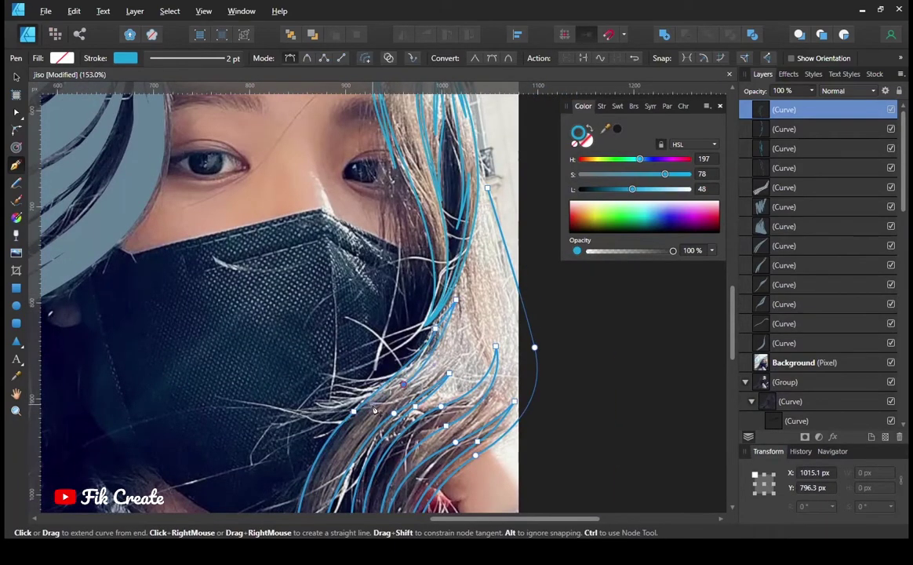
scroll(374, 409, up, 3)
scroll(436, 382, down, 1)
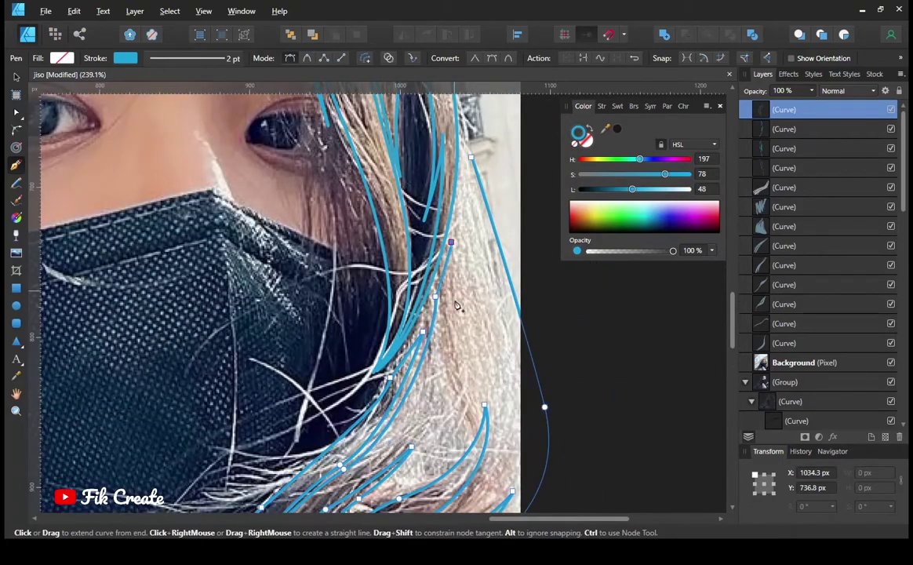
scroll(457, 269, down, 1)
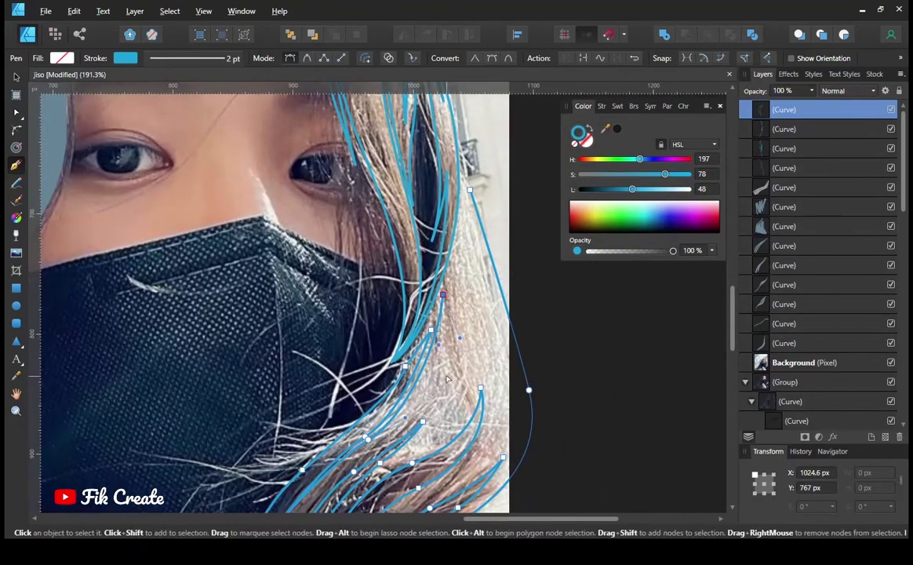
scroll(450, 321, up, 1)
Step: Extend a strand up along the hair and start another near the collar
drag(455, 271, 463, 242)
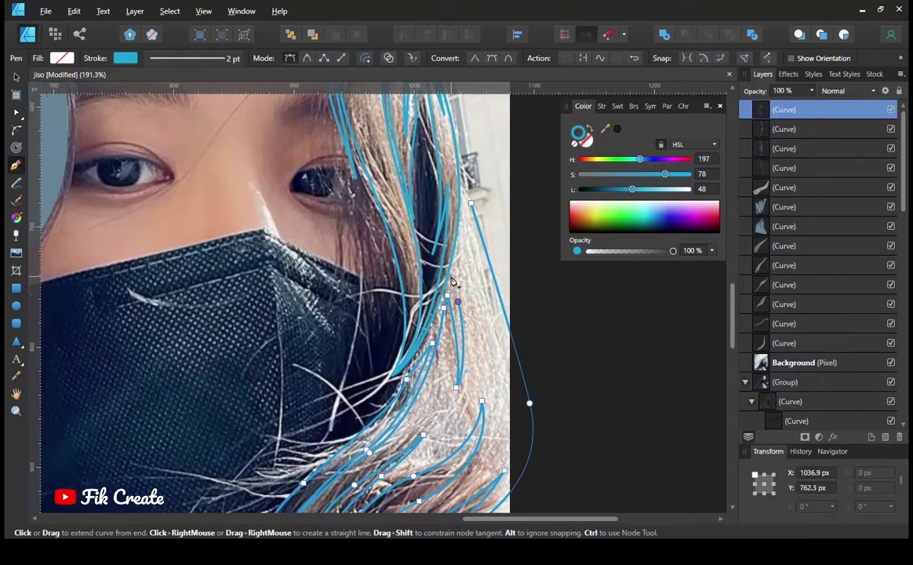
scroll(467, 238, down, 3)
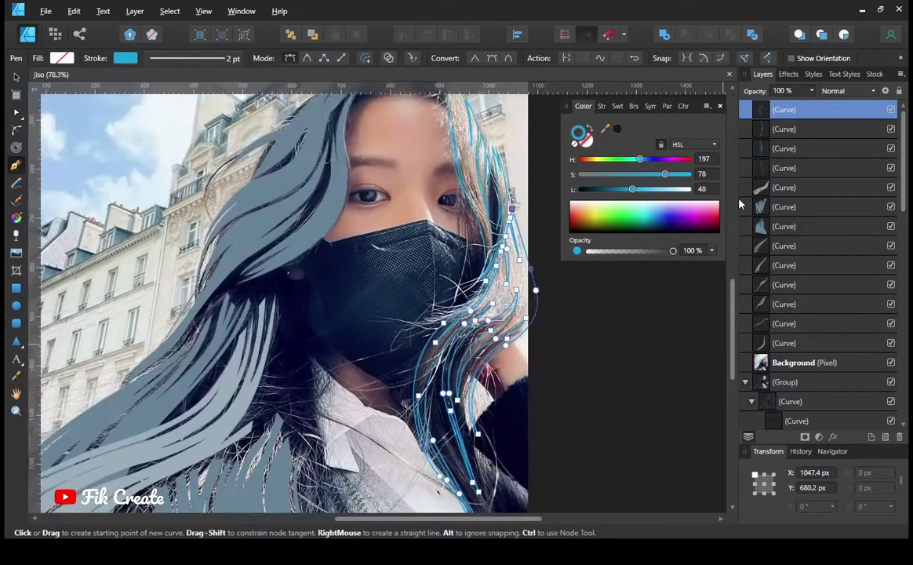
scroll(489, 451, up, 3)
scroll(489, 451, down, 5)
scroll(489, 451, right, 3)
click(482, 408)
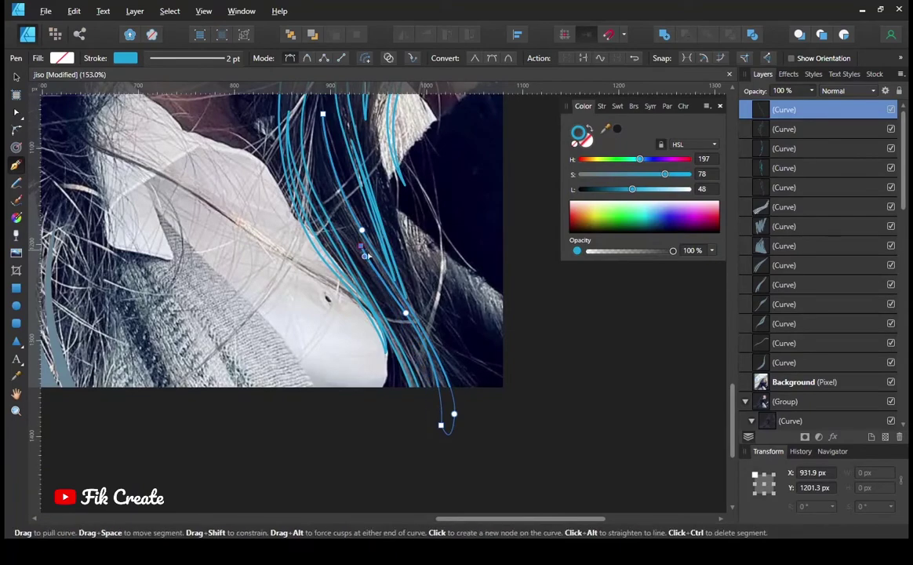
scroll(388, 301, up, 2)
scroll(451, 494, down, 1)
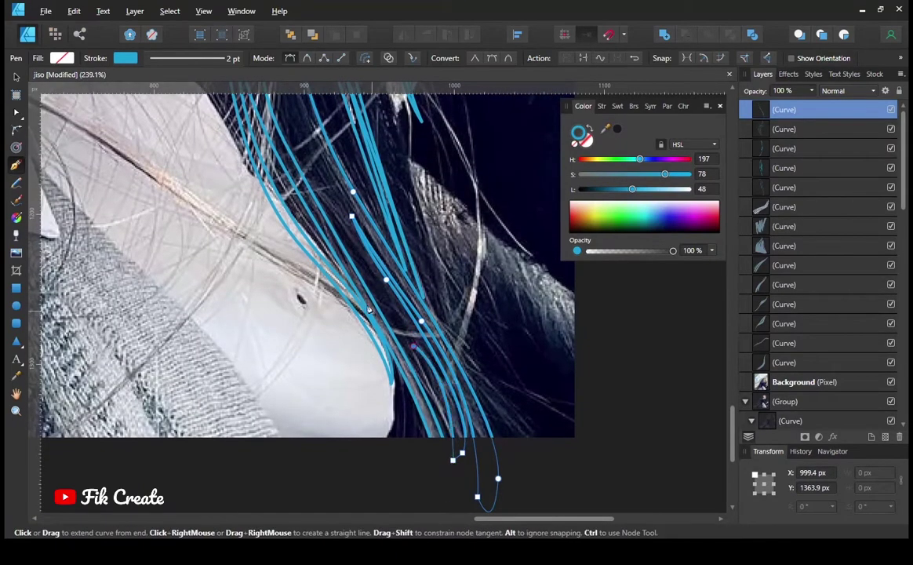
drag(369, 310, 427, 440)
scroll(363, 270, down, 1)
scroll(364, 270, down, 2)
scroll(363, 271, down, 4)
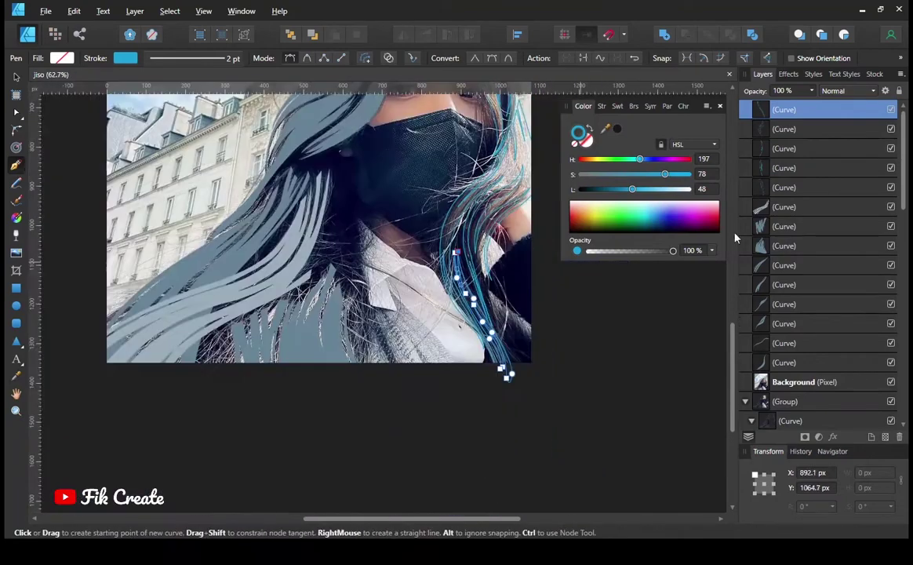
Step: Select all hair curve layers and shift their colour to a muted grey with the HSL sliders
shift+click(788, 188)
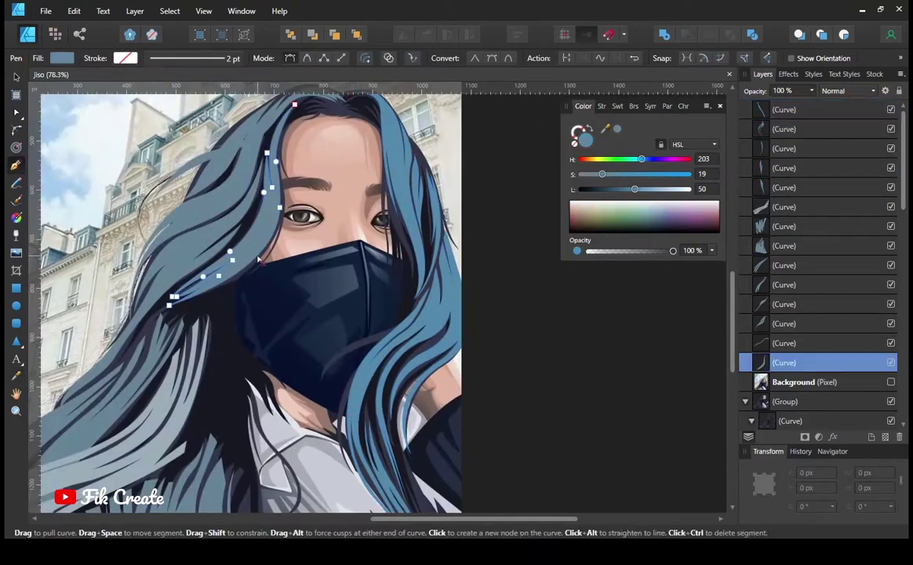
shift+click(760, 382)
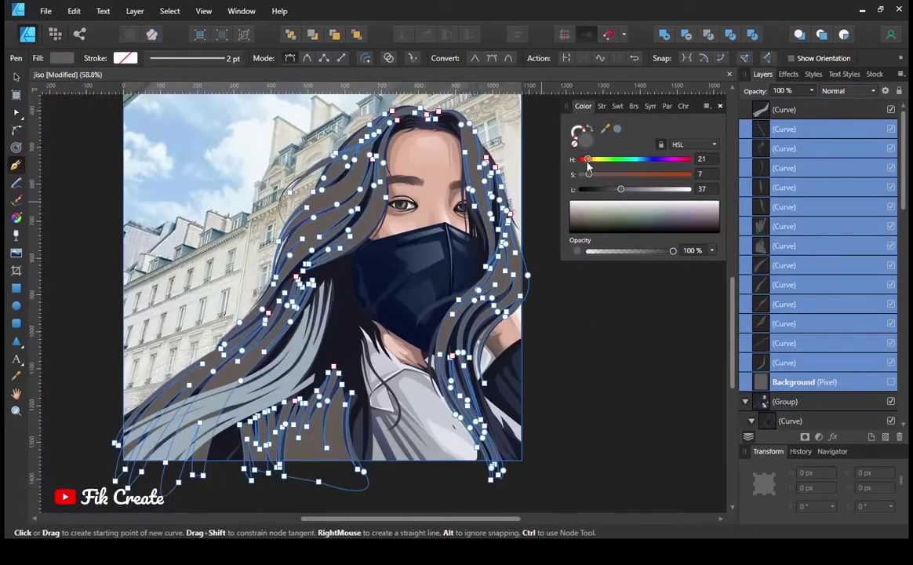
drag(587, 160, 603, 160)
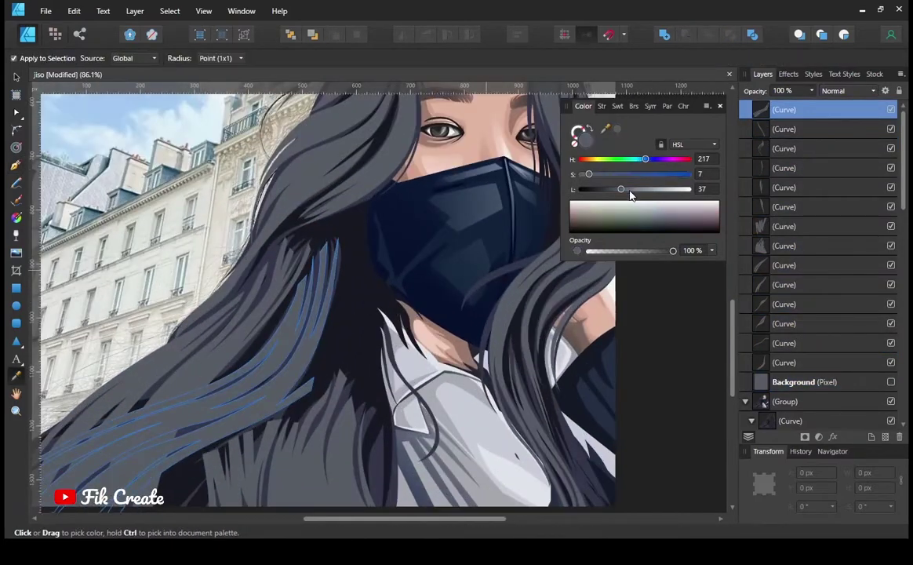
drag(635, 200, 636, 192)
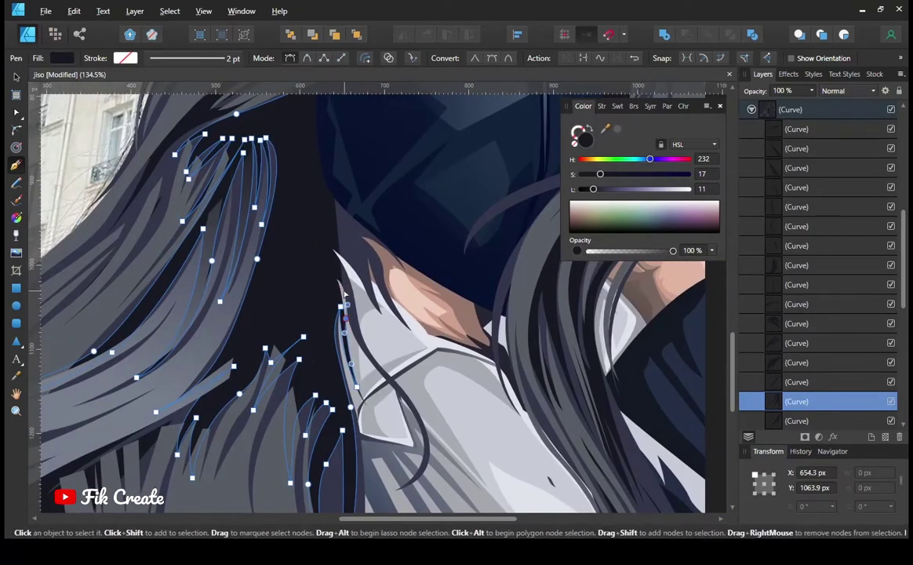
Step: Draw a dark shape past the collar, up the neck and along the mask's lower edge
drag(418, 453, 411, 417)
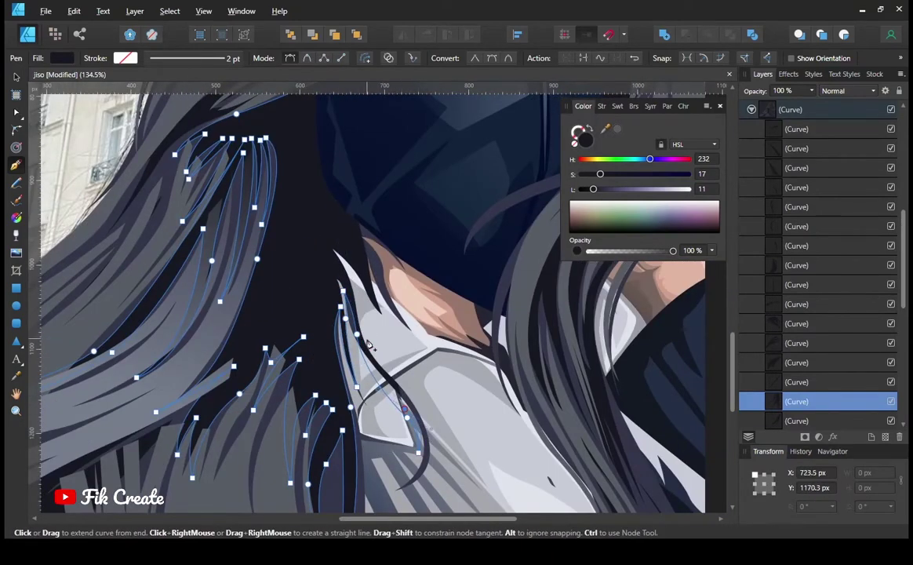
drag(340, 256, 393, 343)
drag(362, 269, 413, 342)
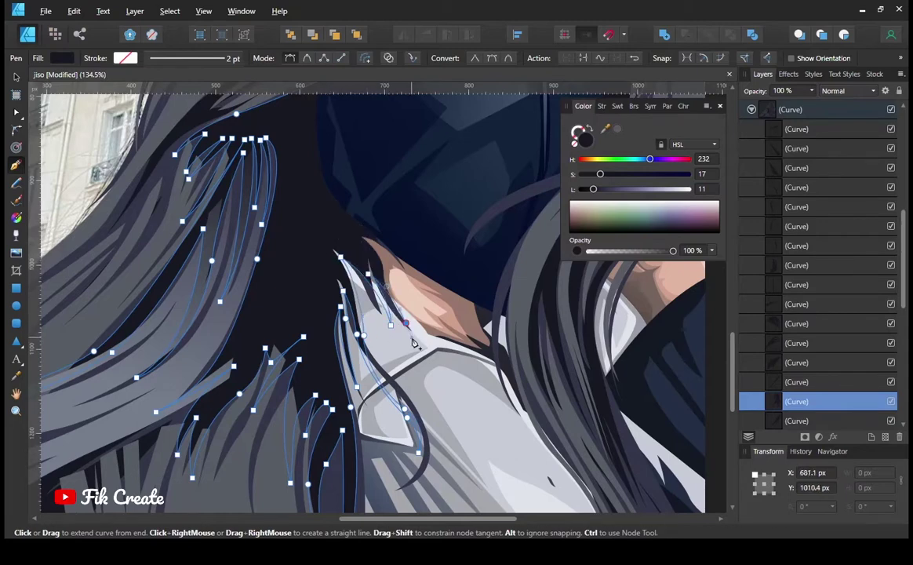
ctrl+scroll(391, 293, up, 3)
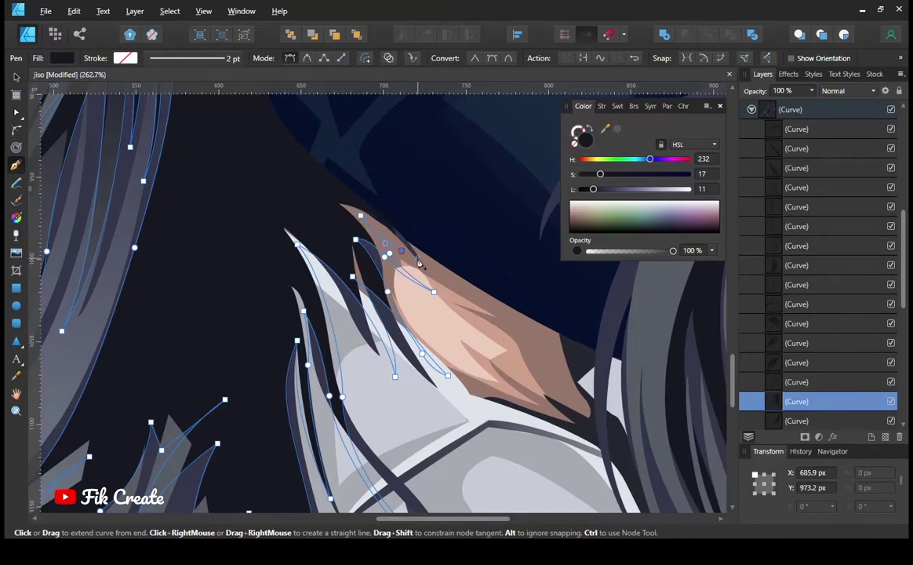
ctrl+scroll(369, 242, up, 3)
ctrl+scroll(436, 349, down, 4)
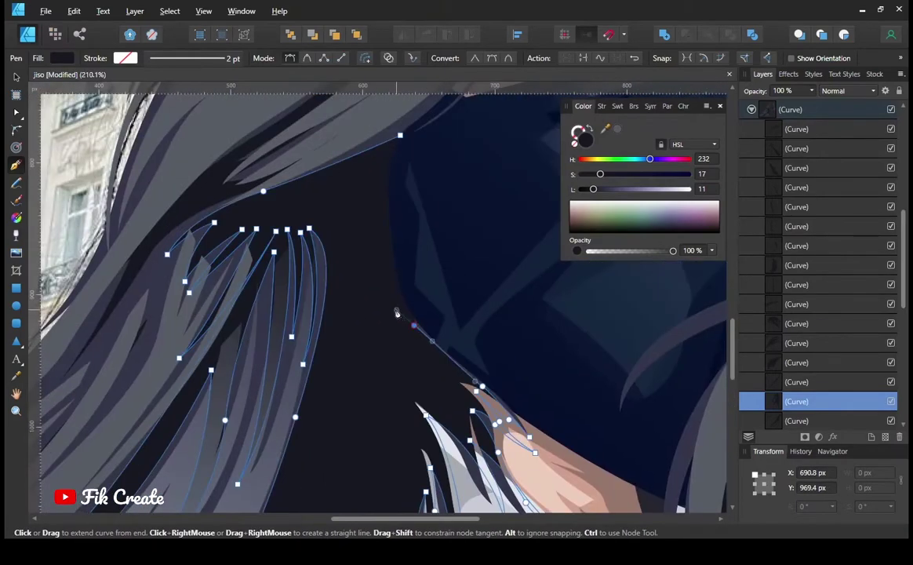
drag(368, 270, 378, 246)
scroll(364, 265, up, 5)
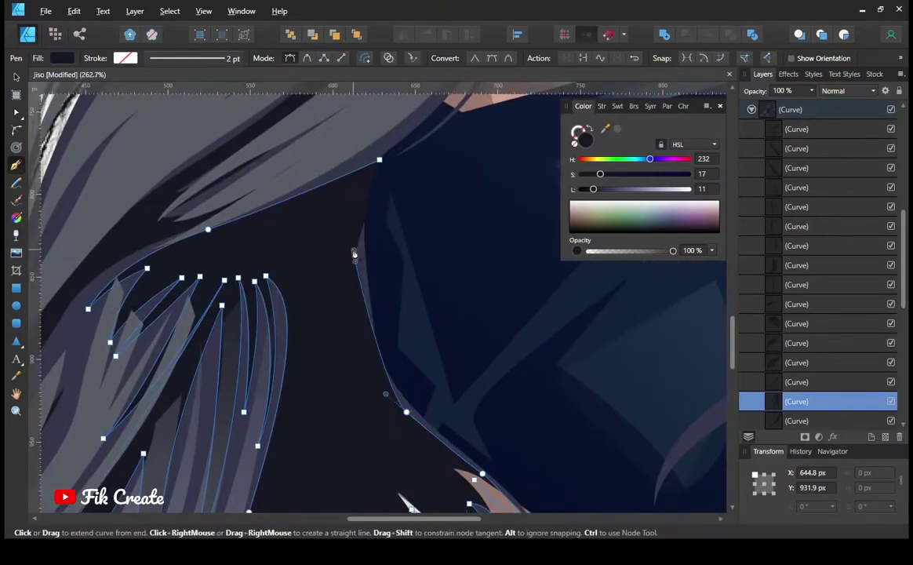
drag(448, 429, 438, 412)
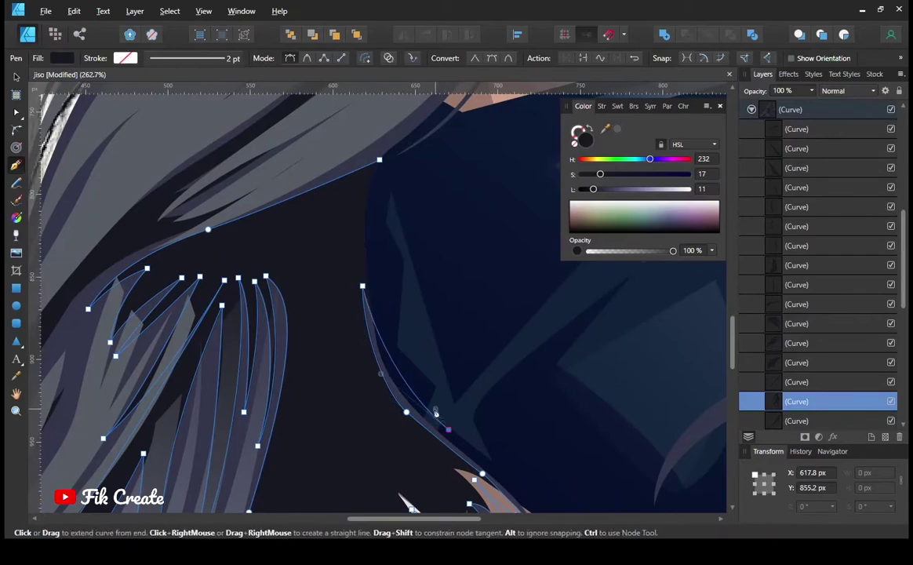
scroll(375, 172, up, 3)
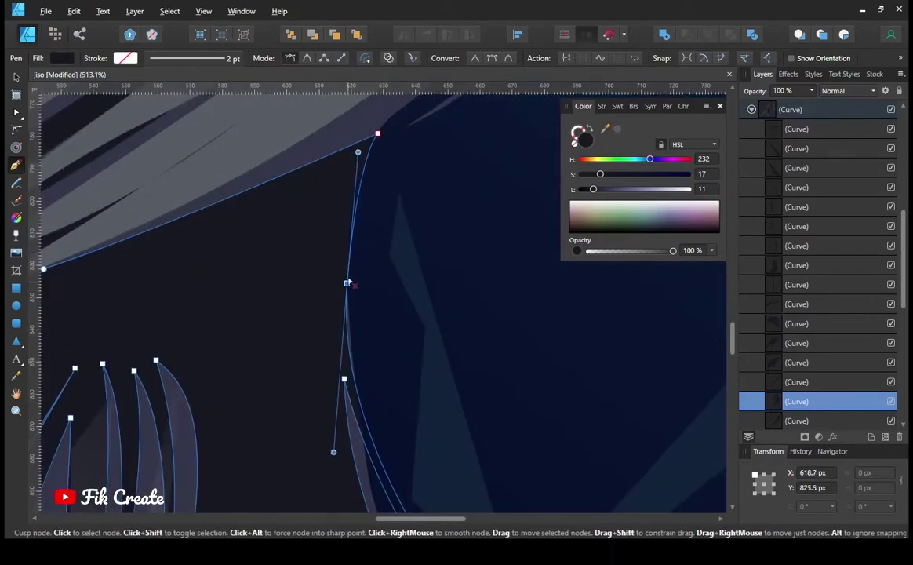
scroll(393, 353, down, 5)
scroll(392, 353, down, 5)
scroll(408, 398, up, 3)
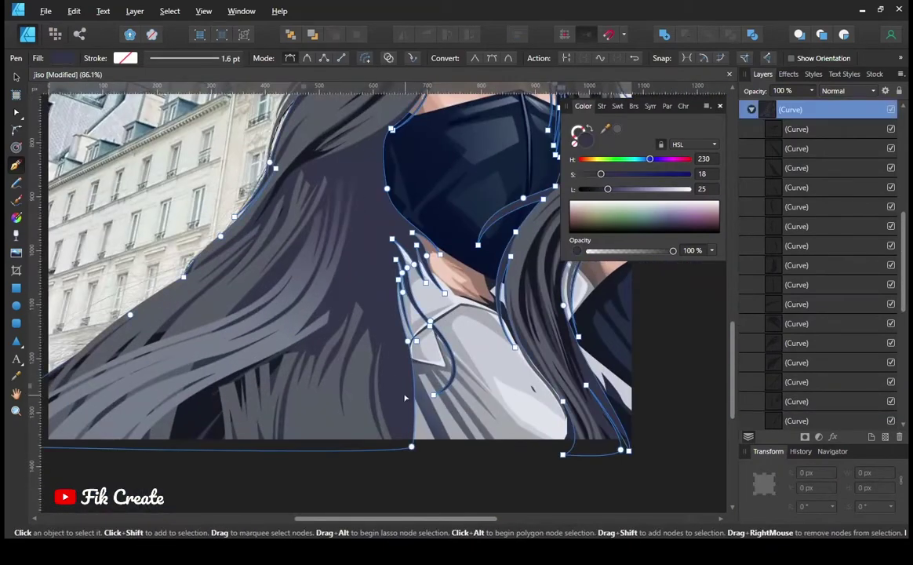
scroll(816, 236, up, 3)
Step: Move the Background photo layer to a new position in the layer stack
click(809, 245)
scroll(408, 313, down, 2)
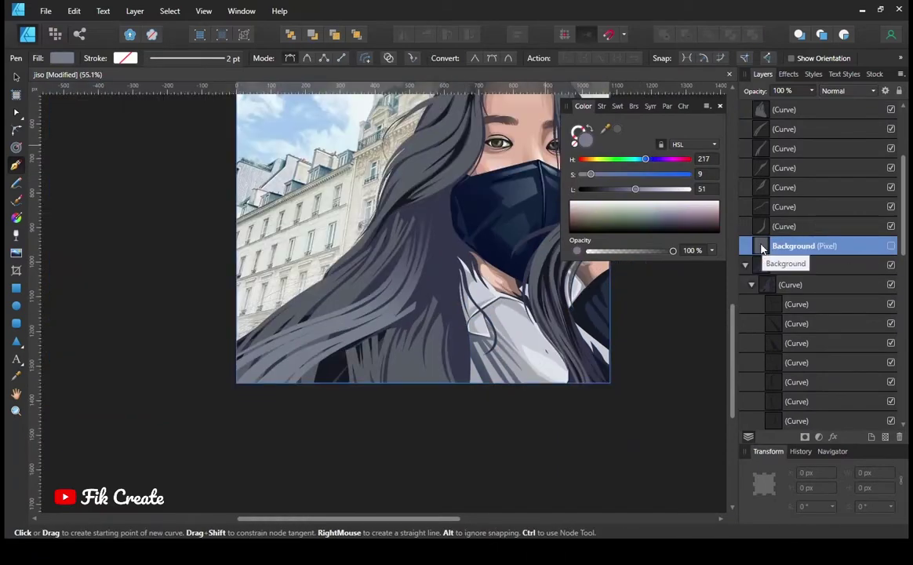
click(294, 40)
scroll(439, 298, up, 2)
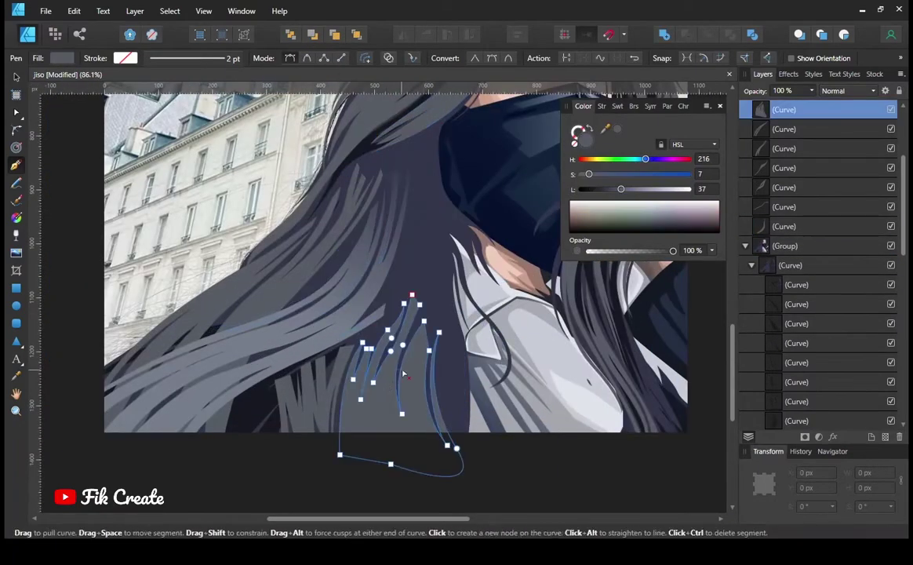
scroll(476, 296, up, 2)
scroll(392, 298, down, 4)
scroll(388, 316, up, 3)
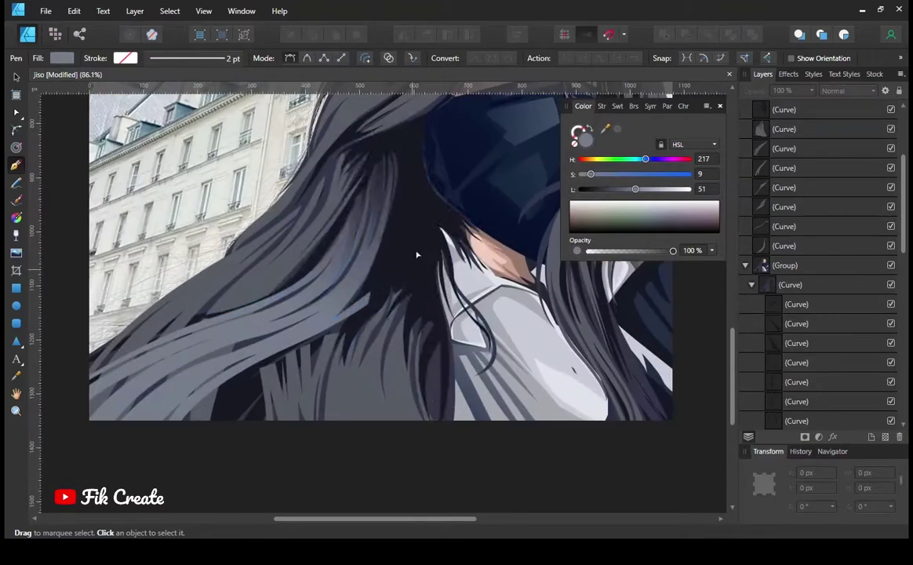
Step: Adjust the dark shape's transparency with the Transparency tool
key(y)
drag(409, 235, 405, 268)
scroll(405, 268, down, 3)
scroll(405, 268, down, 2)
scroll(405, 268, up, 1)
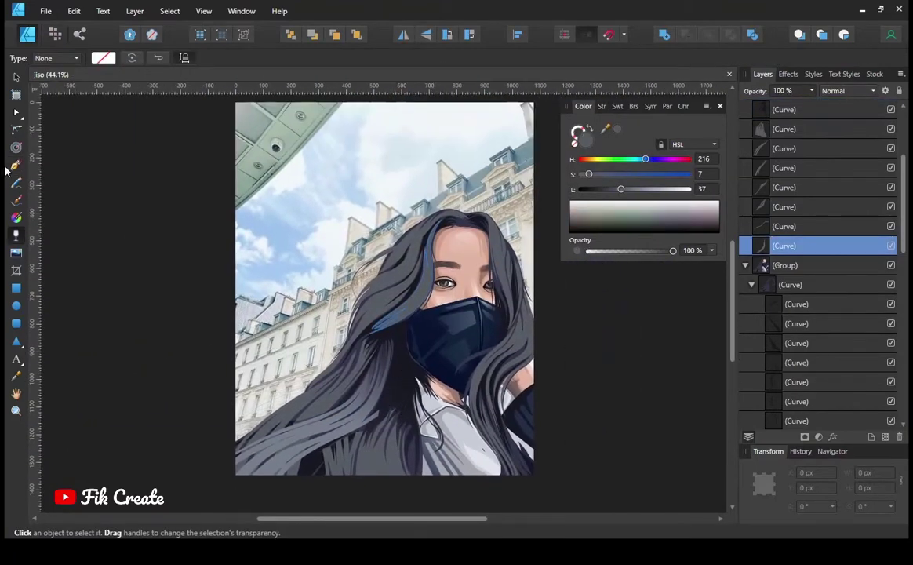
key(p)
scroll(442, 258, up, 3)
scroll(441, 257, up, 2)
scroll(777, 235, up, 3)
Step: Group the newest right-side hair strand curves into their own group
click(784, 128)
shift+click(761, 381)
key(ctrl+g)
scroll(411, 302, down, 1)
scroll(381, 268, down, 2)
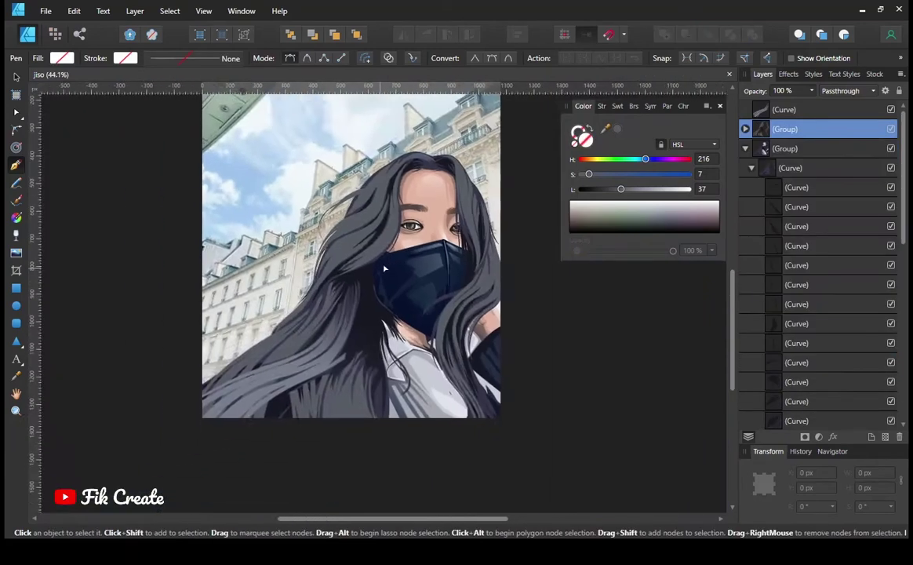
scroll(400, 314, up, 1)
scroll(331, 256, up, 2)
scroll(331, 255, up, 2)
Step: Draw a hair-highlight strand shape filled muted olive (H64 S15 L52)
scroll(398, 224, up, 1)
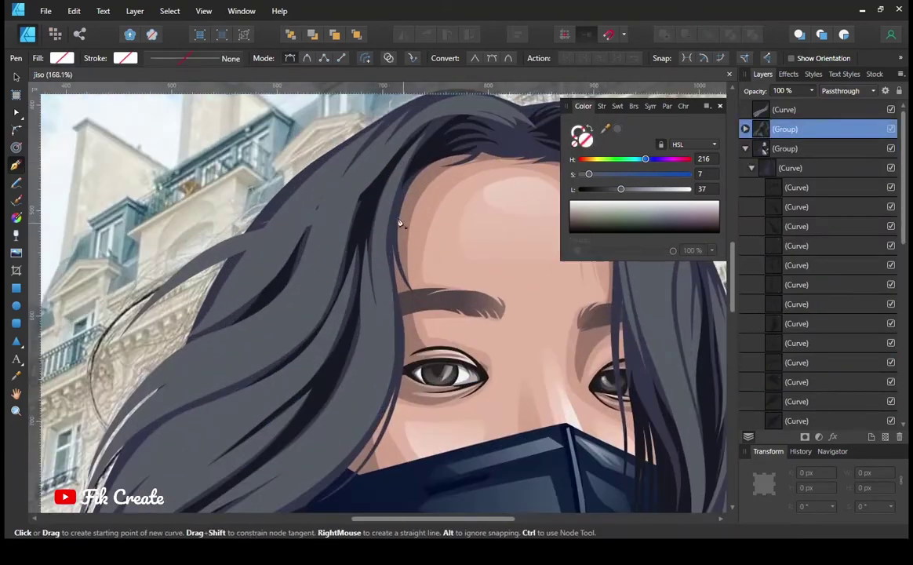
scroll(380, 267, down, 3)
click(444, 176)
drag(346, 371, 298, 406)
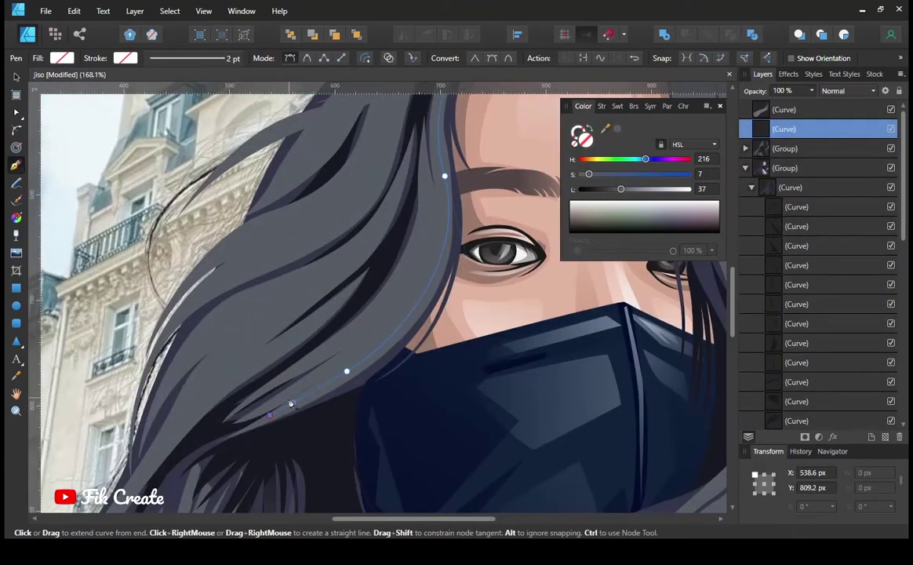
ctrl+click(291, 404)
scroll(291, 404, up, 3)
ctrl+click(270, 422)
scroll(271, 422, down, 3)
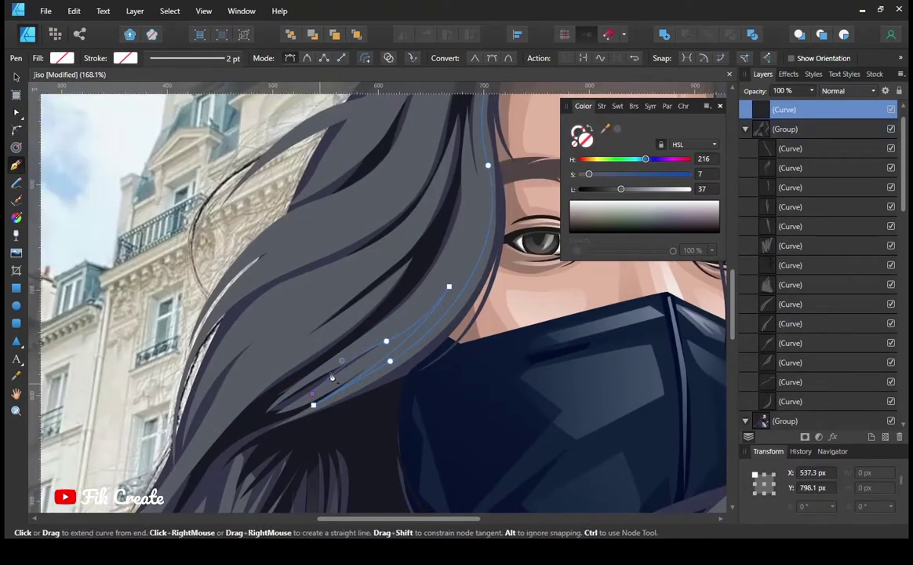
scroll(439, 352, up, 2)
scroll(494, 110, up, 1)
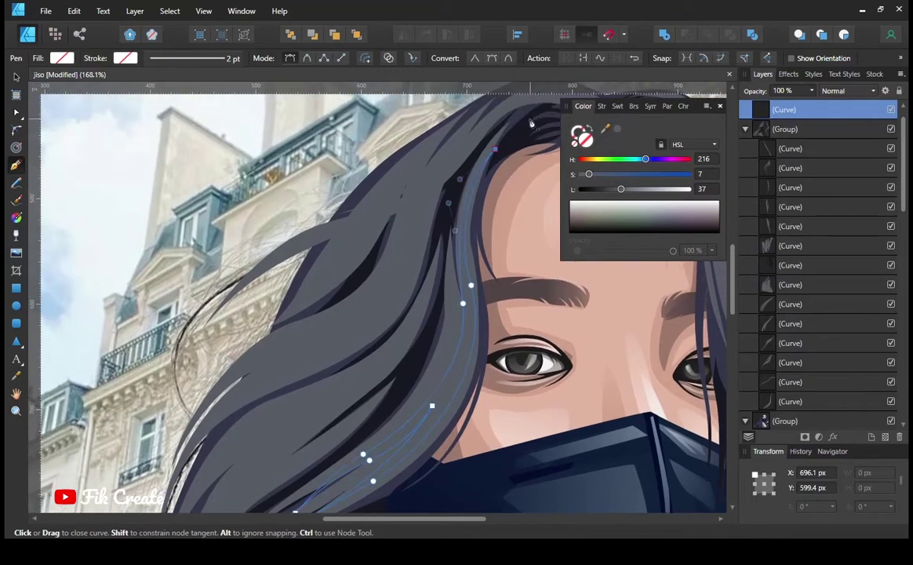
mouse_move(622, 188)
mouse_down()
mouse_move(638, 190)
mouse_move(594, 161)
mouse_up()
key(ctrl+minus)
Step: Sample a colour from the artwork and reselect the olive highlight strand
scroll(377, 314, down, 2)
click(816, 382)
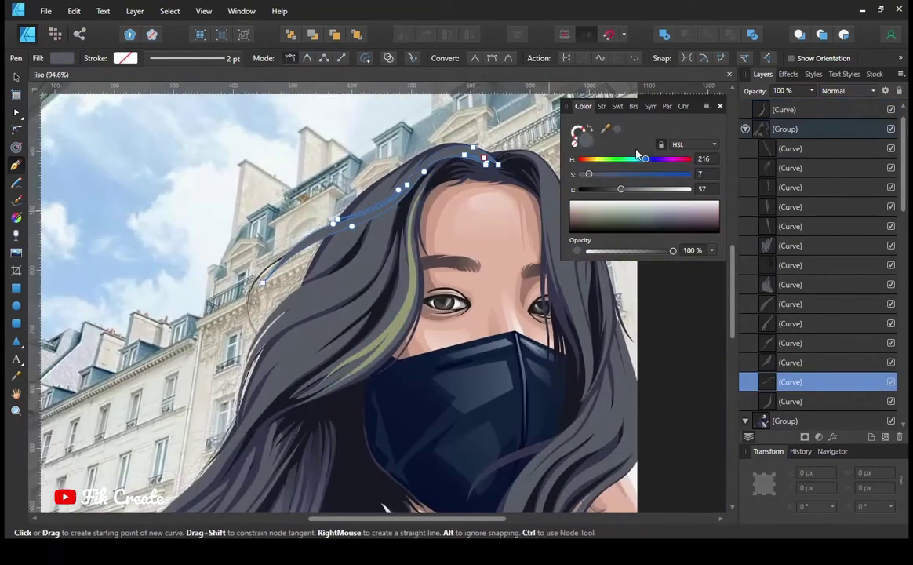
key(i)
scroll(267, 492, down, 2)
key(p)
click(816, 363)
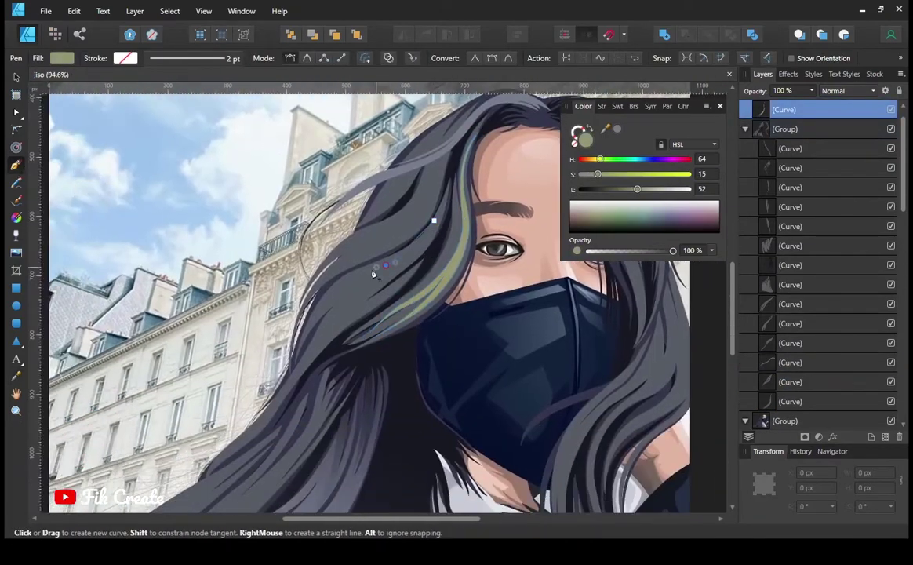
Step: Draw an open curve down the left hair strand with a green stroke
drag(434, 220, 423, 229)
drag(385, 265, 369, 276)
click(324, 302)
scroll(326, 310, up, 2)
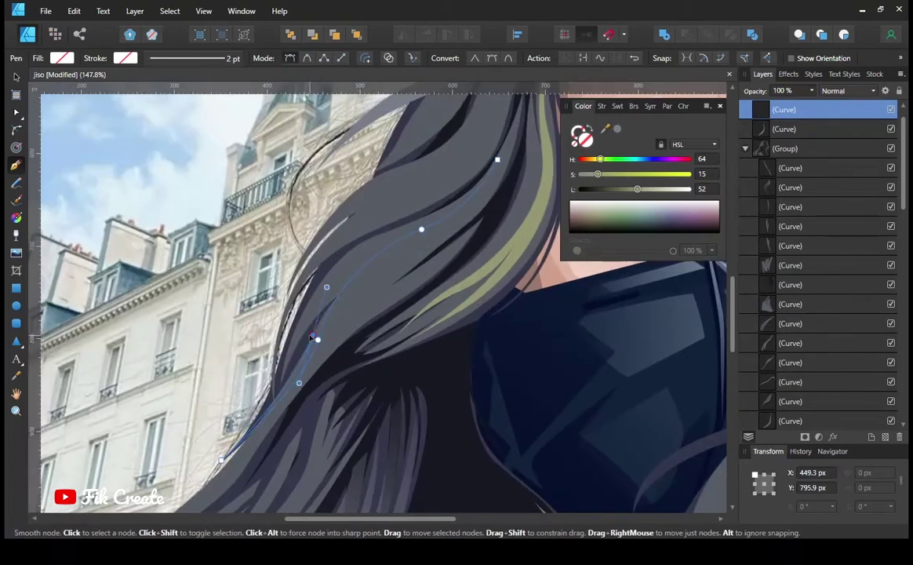
click(458, 209)
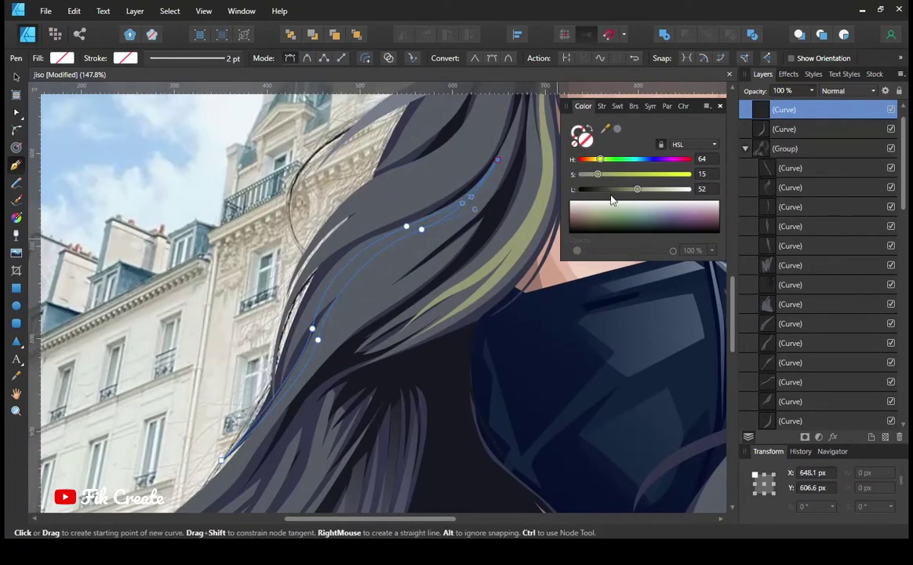
click(640, 174)
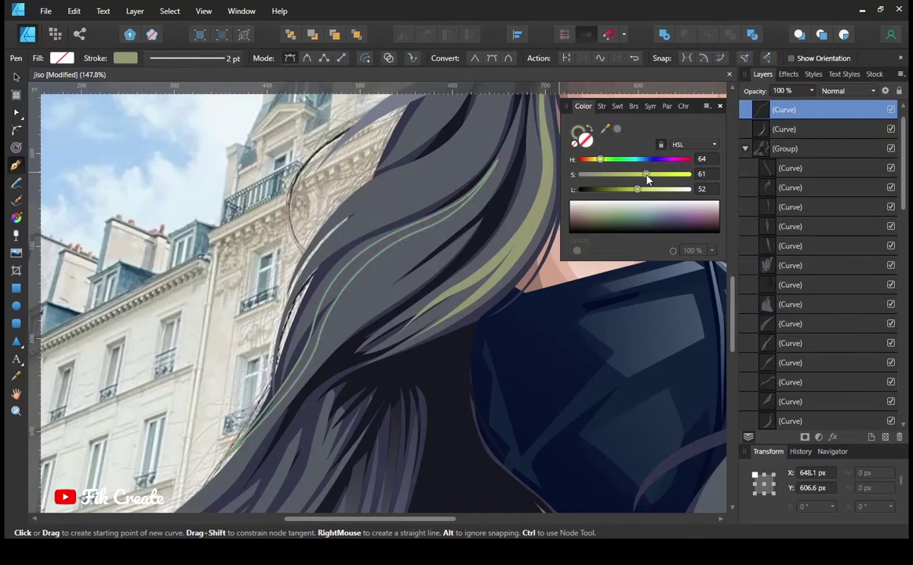
Step: Draw a 2 pt lime (H64 S55 L52) strand line bending down-left through the left hair
click(392, 263)
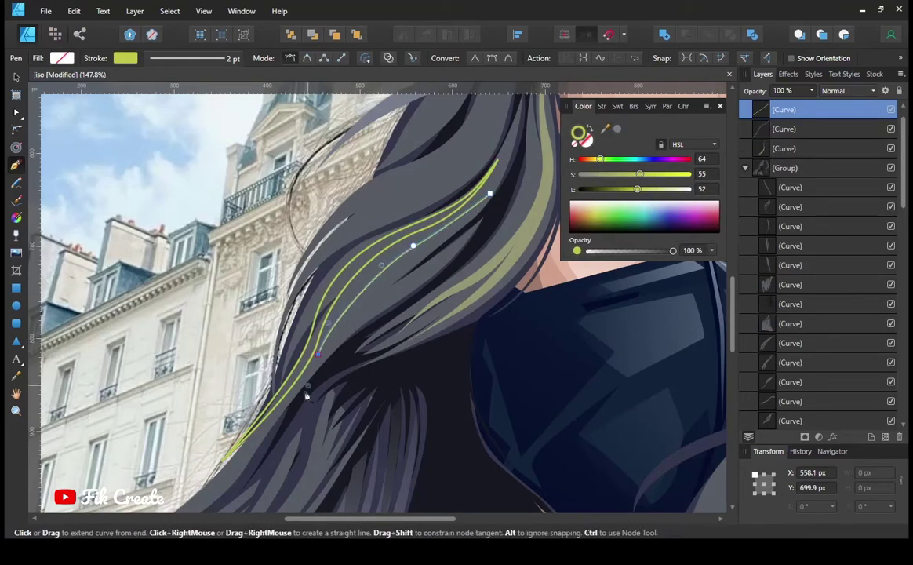
scroll(231, 157, down, 5)
scroll(336, 353, up, 3)
scroll(333, 417, up, 2)
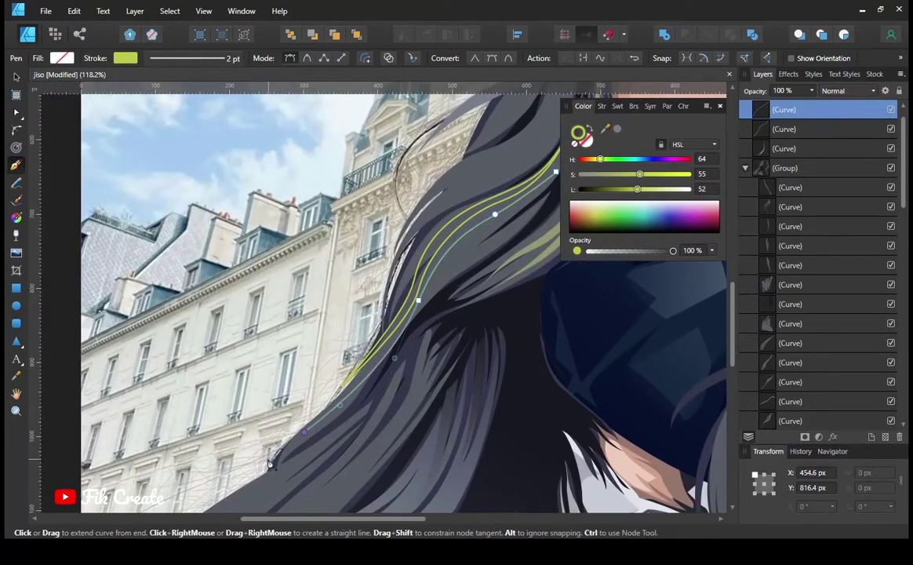
scroll(387, 326, up, 2)
scroll(376, 348, up, 1)
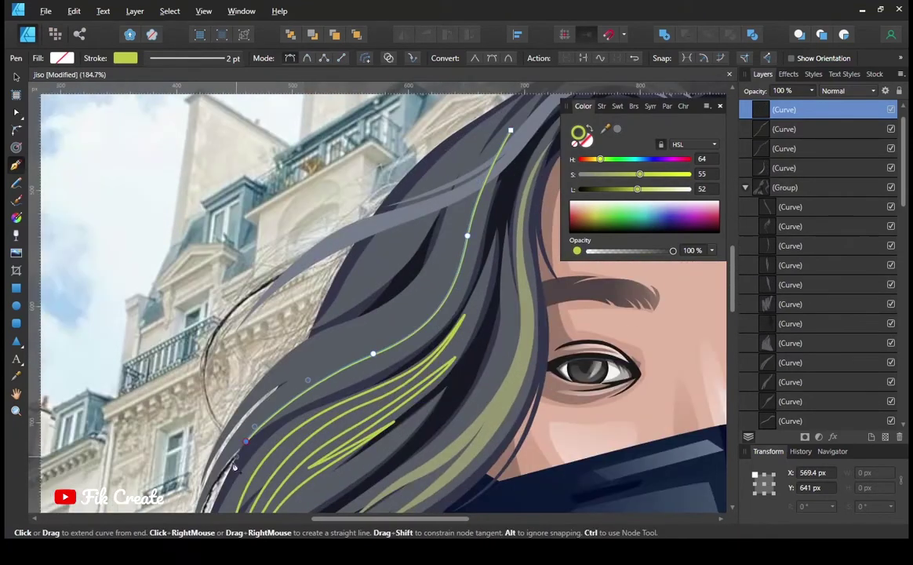
drag(234, 467, 212, 492)
scroll(404, 322, up, 2)
scroll(404, 322, right, 1)
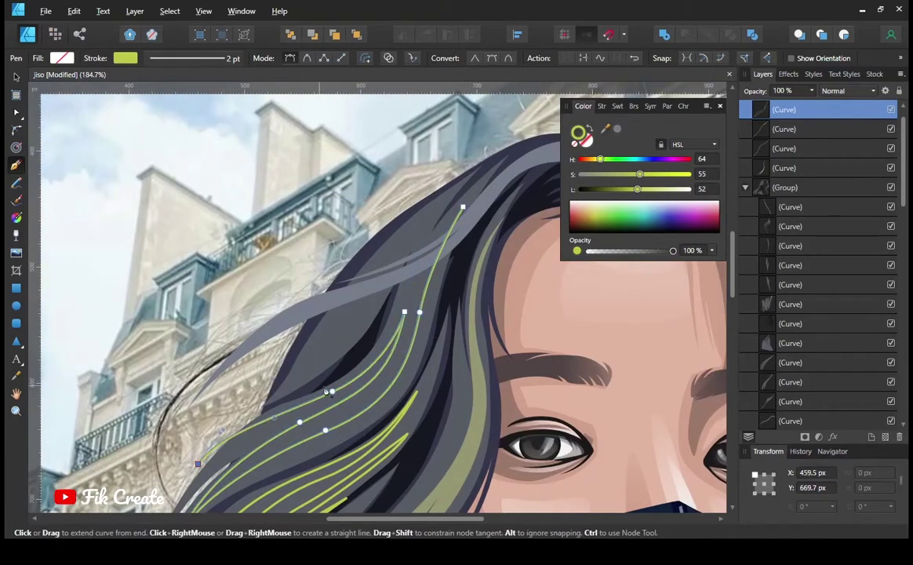
scroll(416, 296, up, 2)
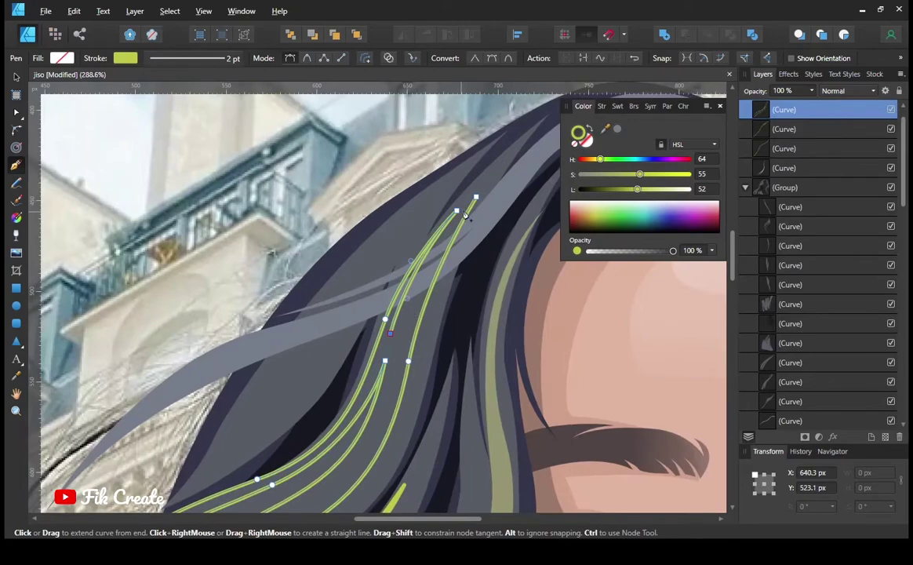
scroll(466, 215, down, 1)
scroll(455, 211, down, 3)
scroll(435, 202, up, 4)
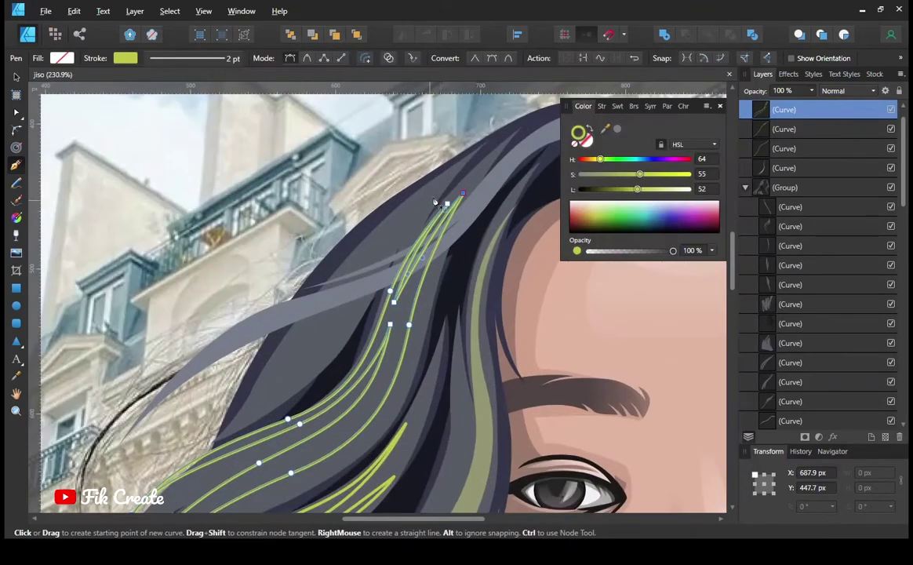
Step: Add another curved strand line through the left hair and remove the stray small curve
click(385, 255)
mouse_move(288, 405)
mouse_down()
mouse_move(278, 427)
mouse_move(261, 403)
mouse_up()
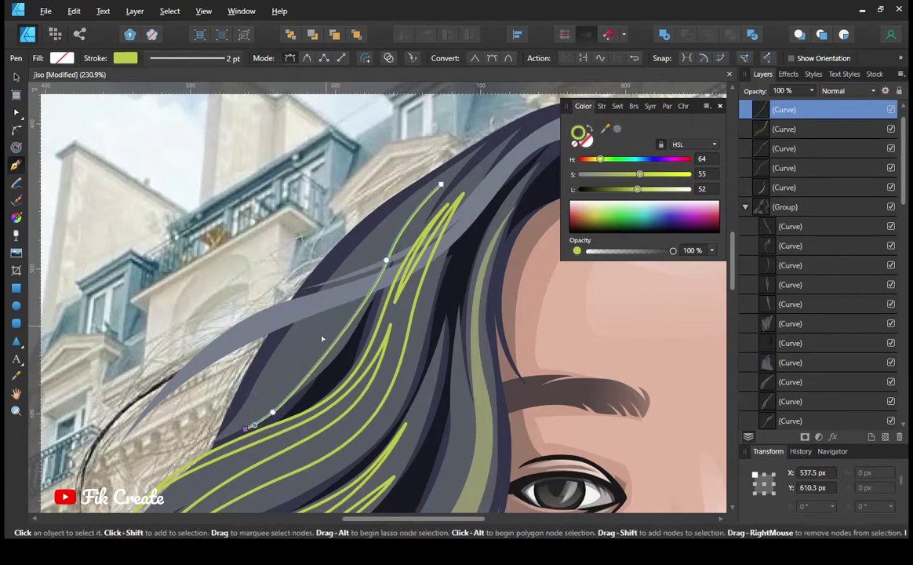
click(352, 288)
drag(440, 184, 396, 232)
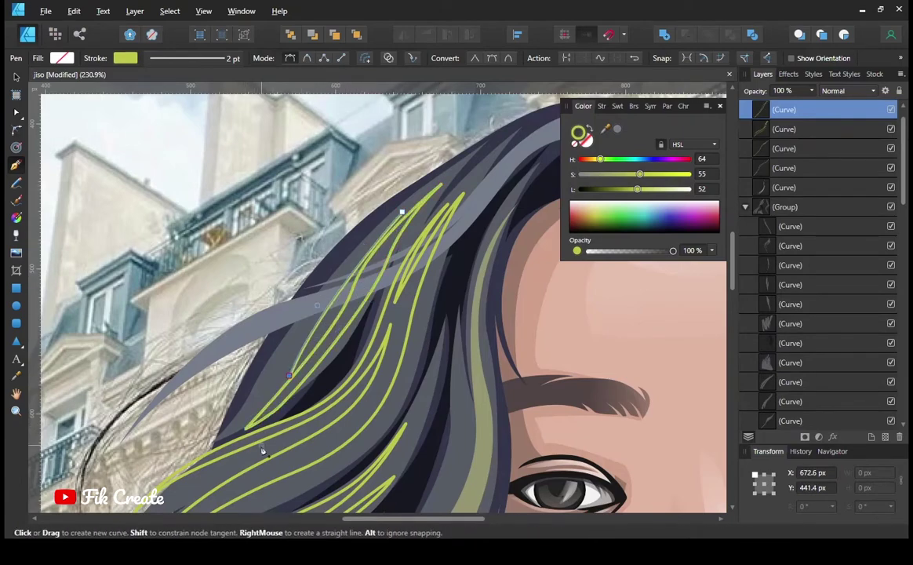
scroll(266, 388, down, 2)
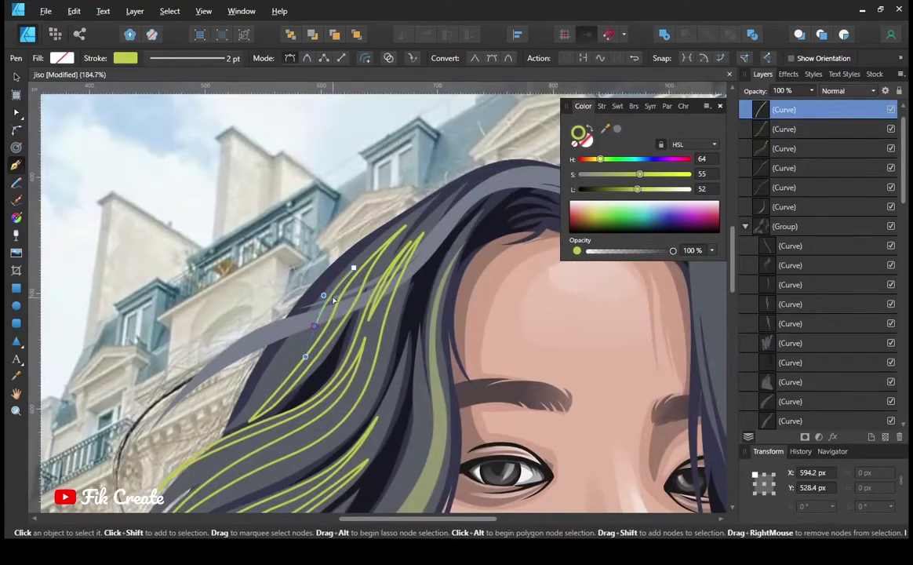
key(ctrl+z)
scroll(321, 316, up, 2)
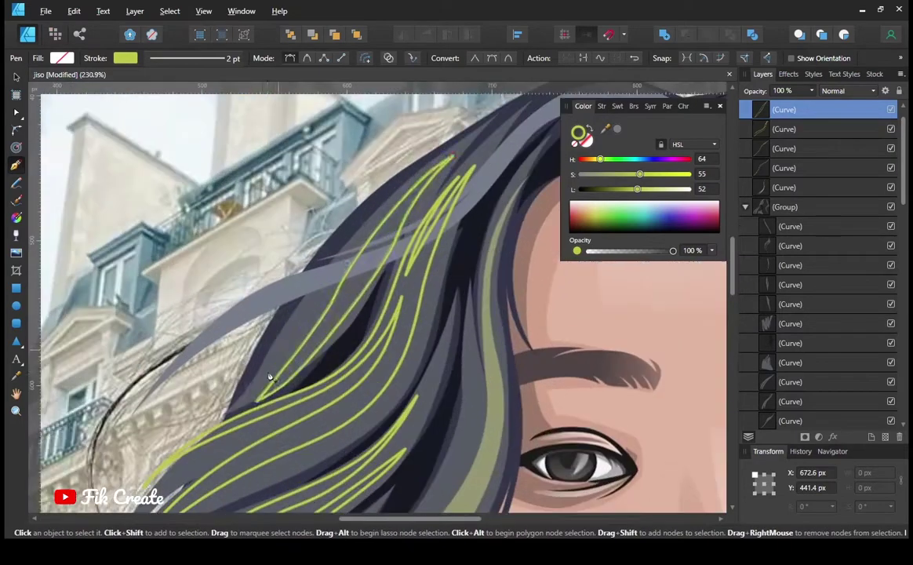
scroll(337, 329, down, 5)
scroll(421, 250, up, 3)
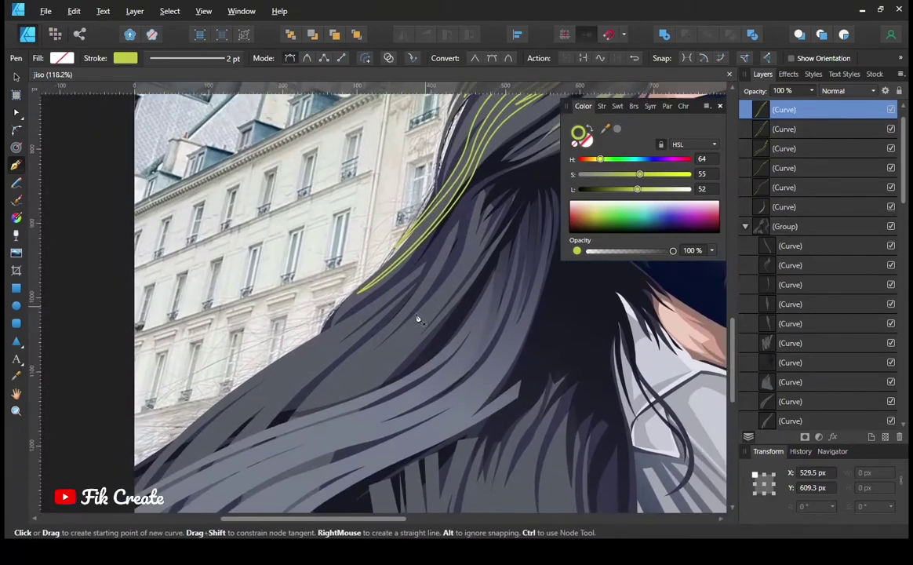
Step: Draw a yellow-green strand line along the lower edge of the left hair
drag(396, 272, 335, 321)
click(308, 342)
scroll(156, 424, down, 3)
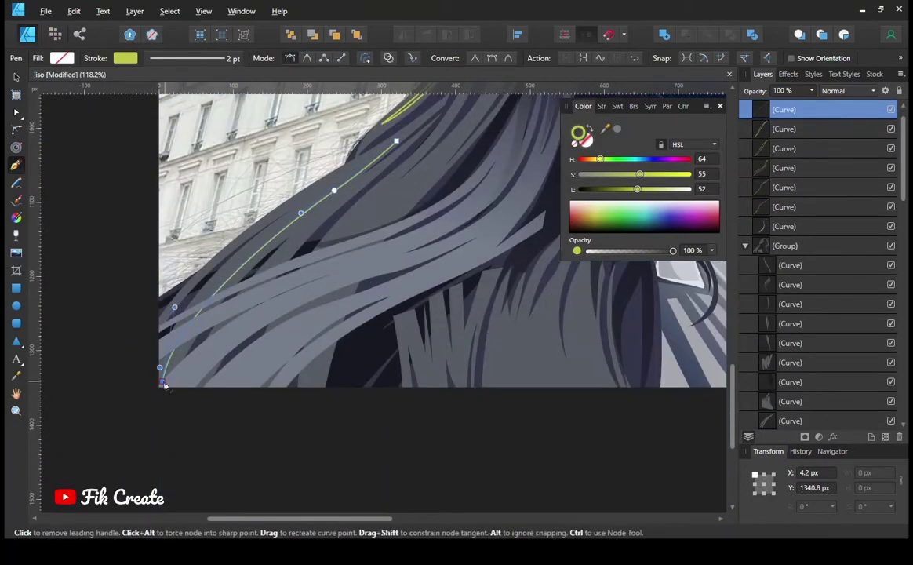
scroll(154, 404, up, 2)
scroll(235, 314, right, 1)
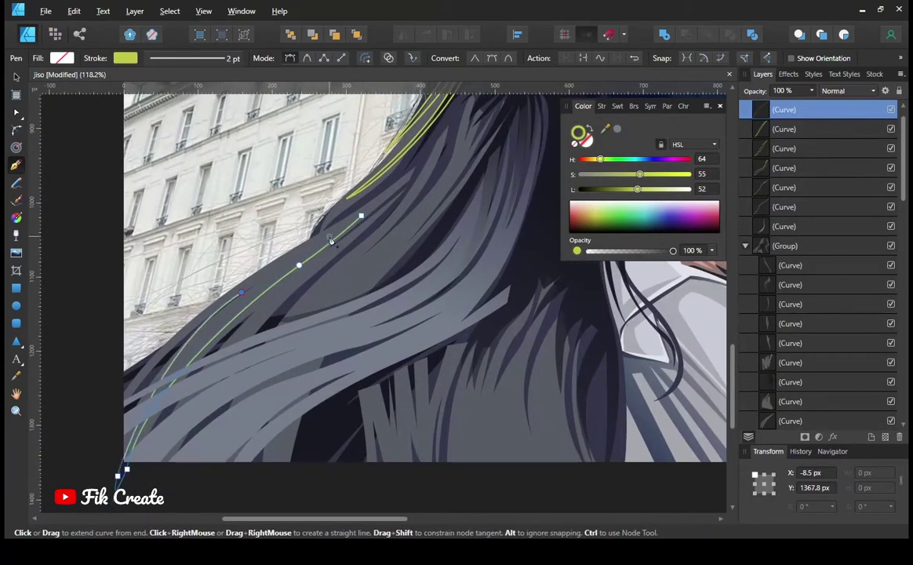
drag(214, 318, 236, 330)
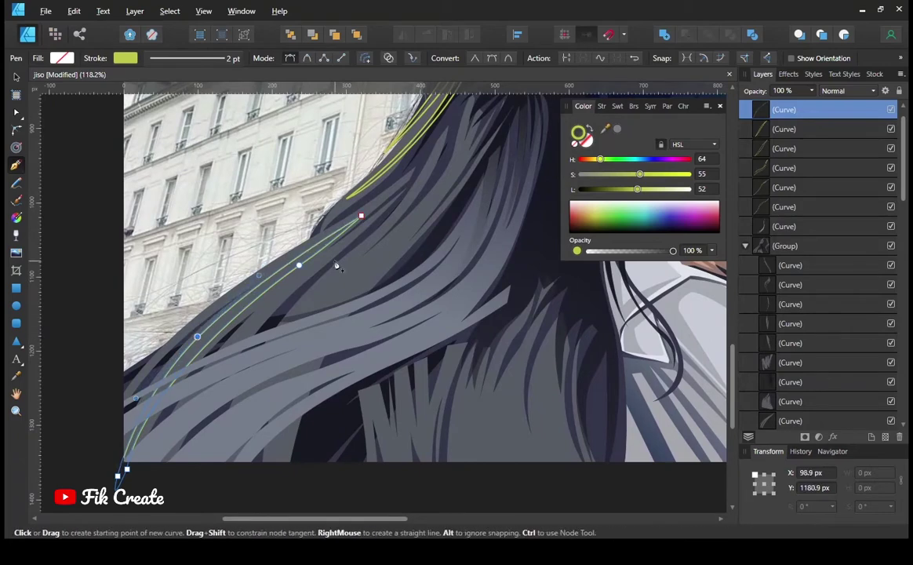
scroll(275, 298, down, 2)
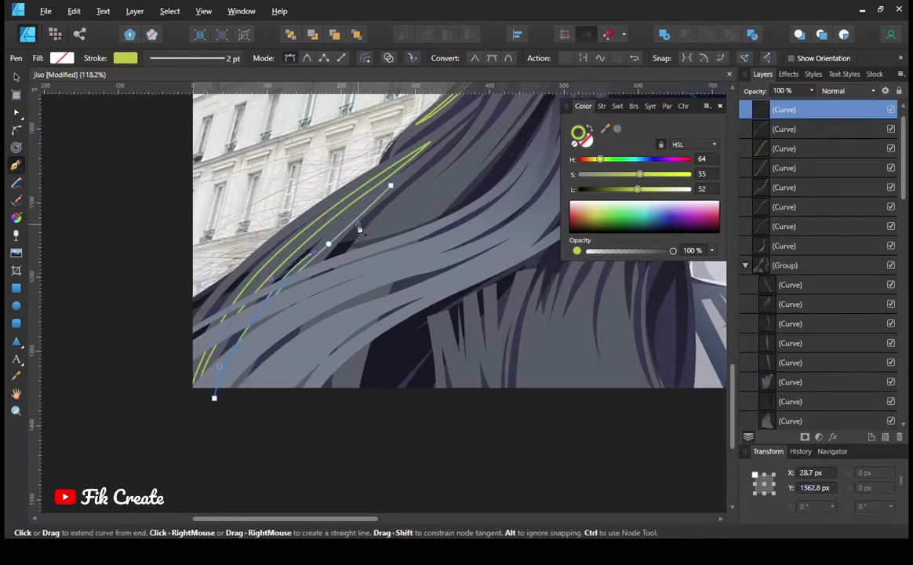
scroll(381, 202, up, 3)
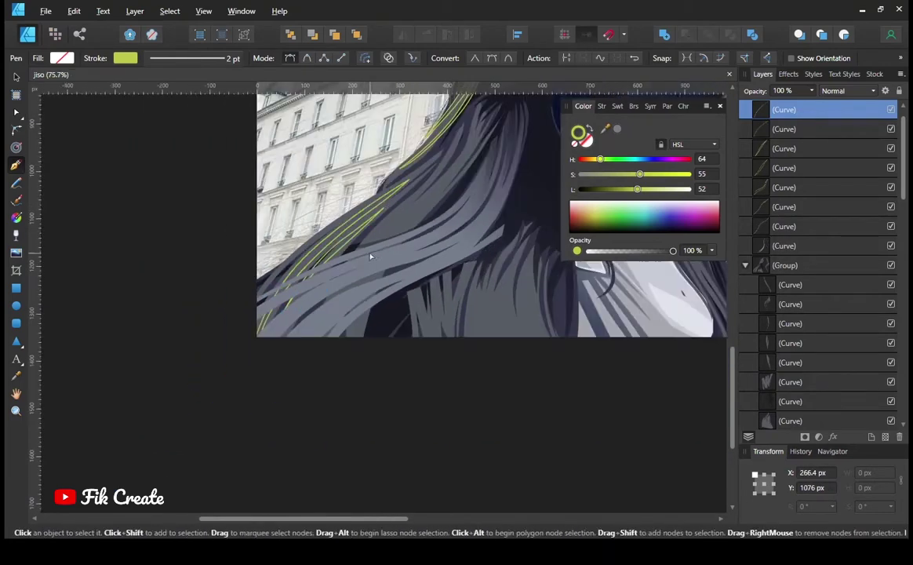
scroll(268, 244, down, 1)
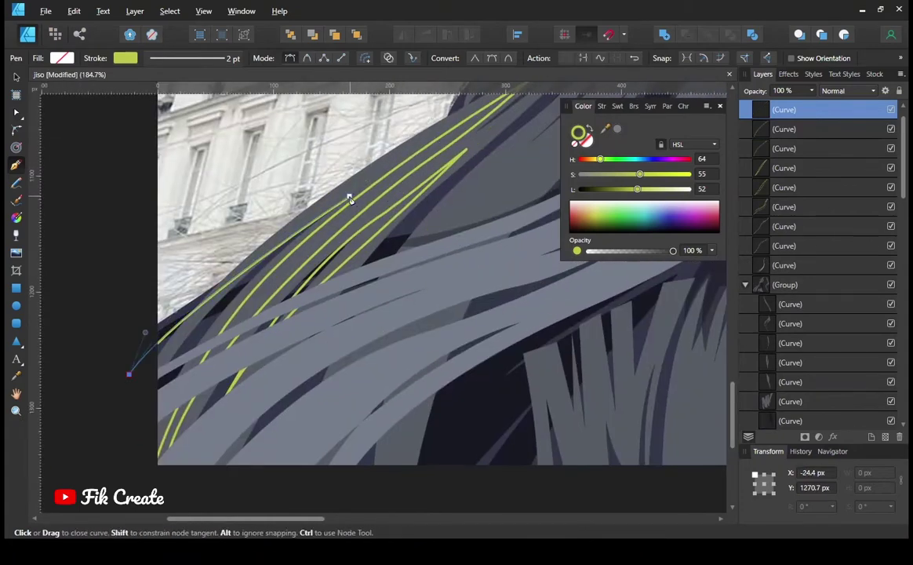
scroll(349, 197, down, 1)
scroll(436, 217, down, 1)
Step: Draw another yellow-green strand line down the back hair
drag(298, 419, 307, 497)
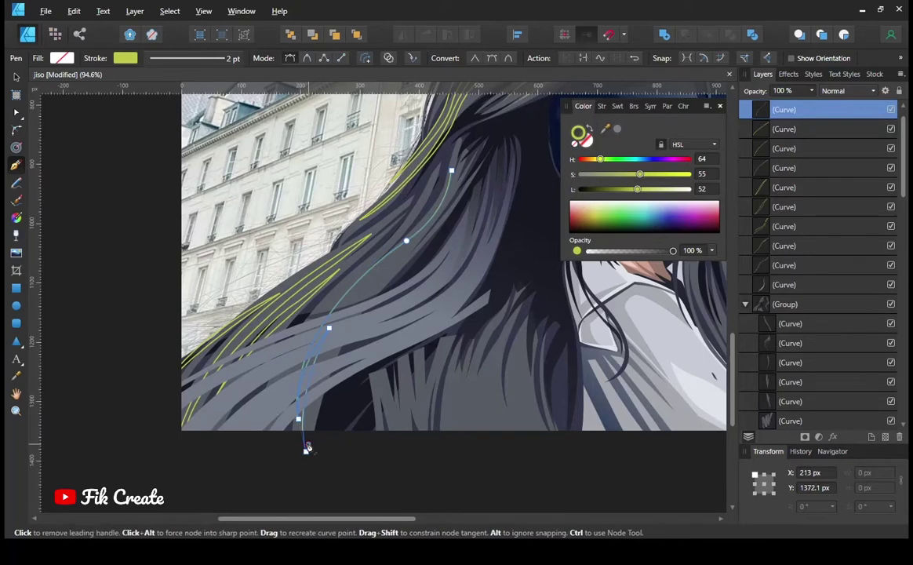
scroll(420, 229, up, 1)
scroll(349, 363, up, 1)
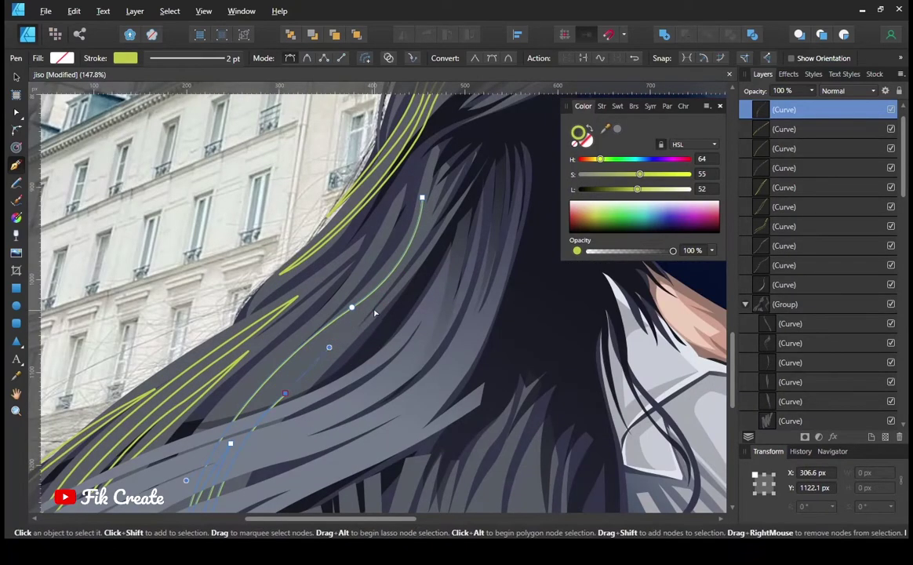
scroll(379, 273, down, 2)
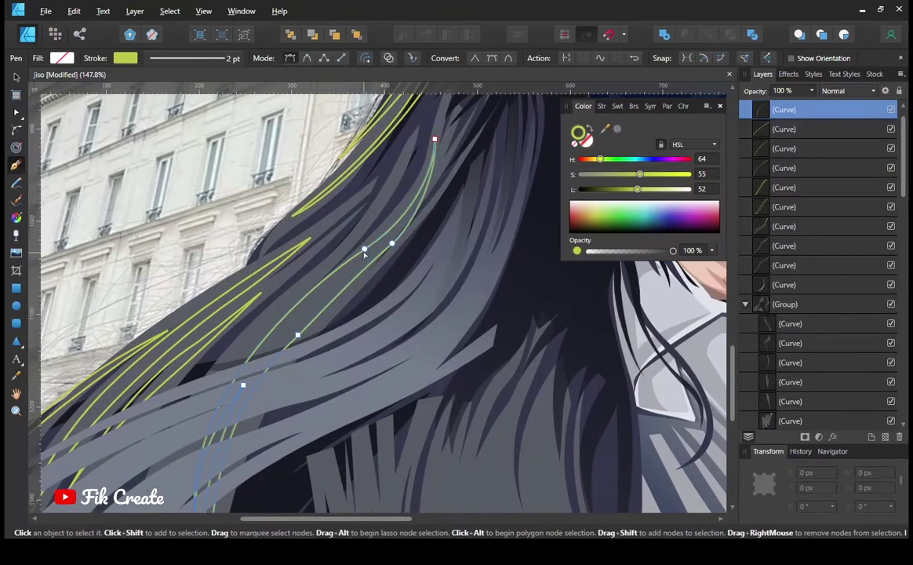
scroll(504, 188, left, 2)
scroll(310, 358, down, 2)
scroll(314, 459, down, 1)
ctrl+scroll(305, 313, down, 3)
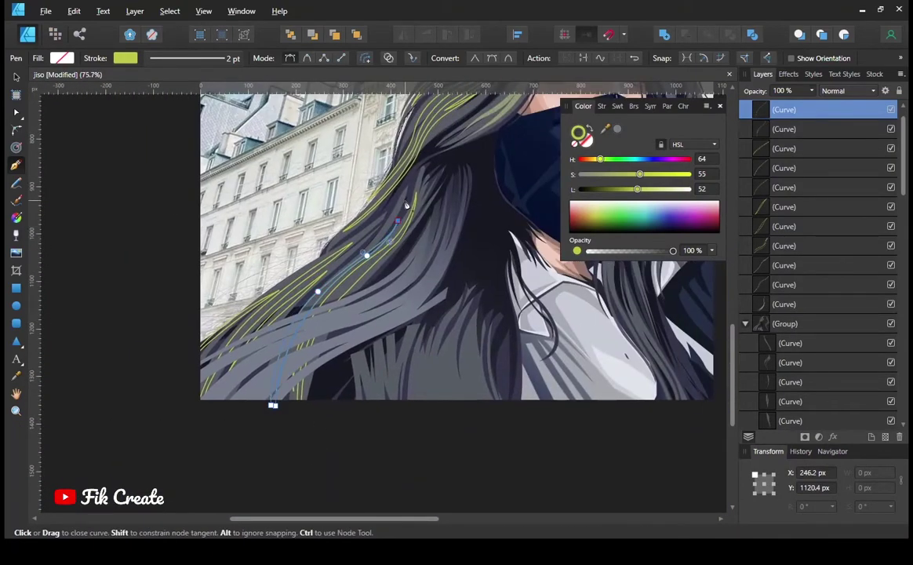
ctrl+scroll(340, 255, up, 3)
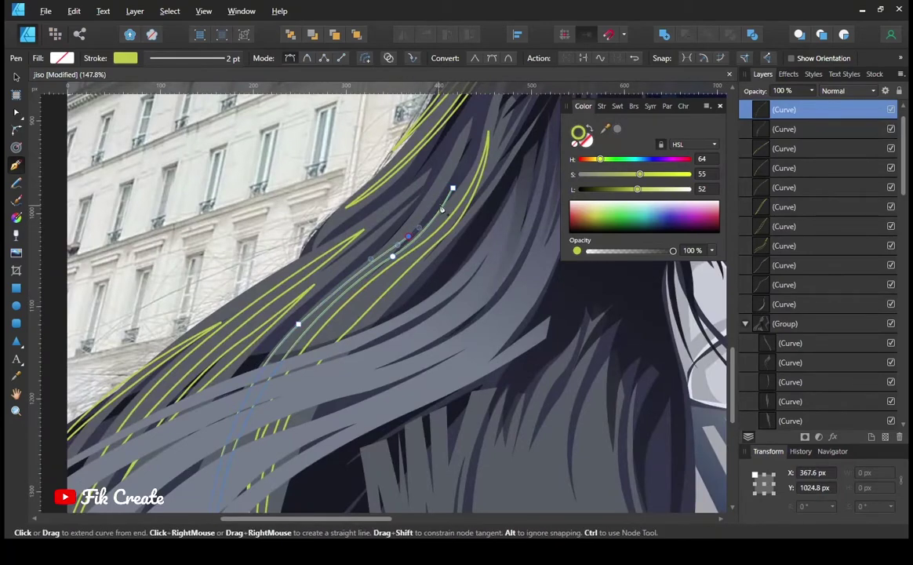
scroll(314, 258, down, 5)
ctrl+scroll(285, 261, down, 3)
Step: Add two more highlight strands in the lower left hair
click(280, 188)
mouse_move(296, 268)
mouse_down()
mouse_move(316, 281)
mouse_move(330, 260)
mouse_up()
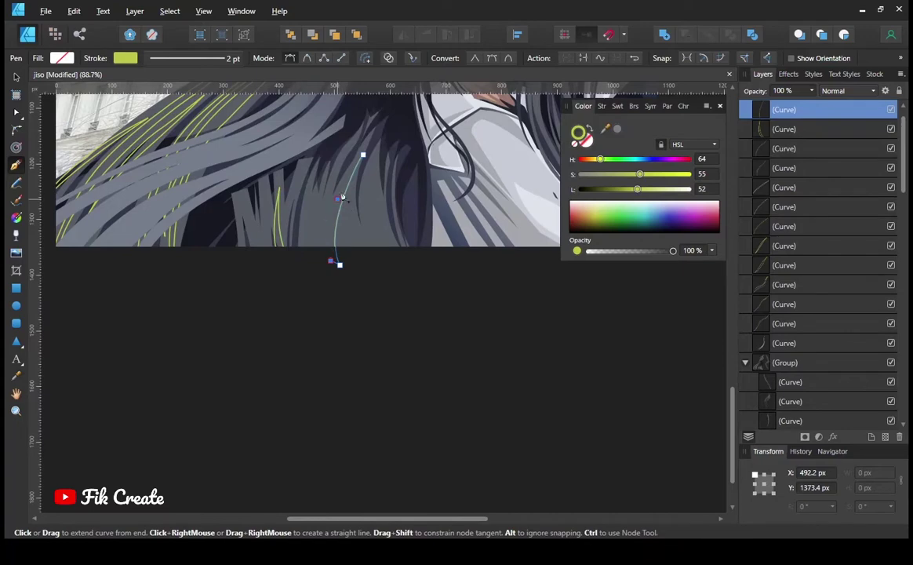
scroll(277, 215, right, 2)
click(273, 147)
ctrl+scroll(295, 125, up, 3)
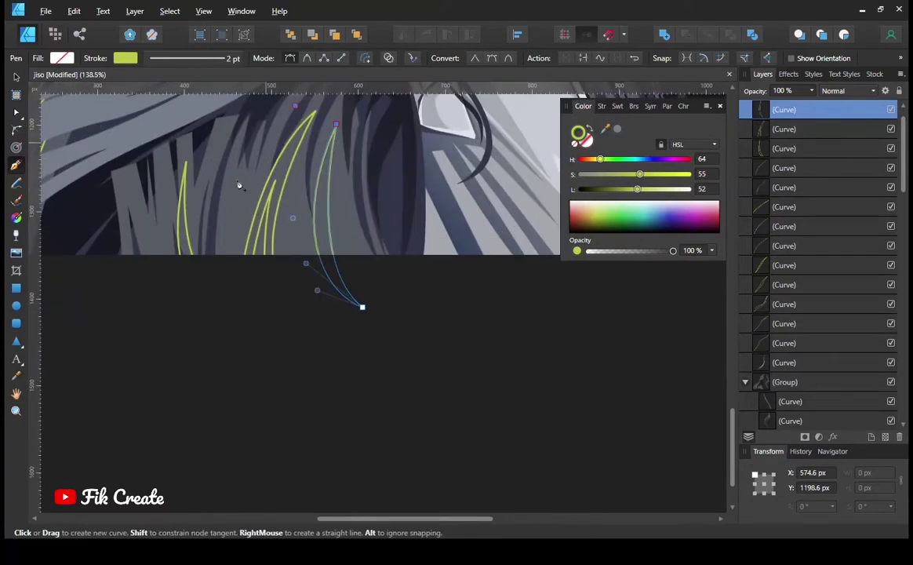
ctrl+scroll(297, 239, down, 5)
ctrl+scroll(296, 239, up, 6)
ctrl+scroll(445, 131, down, 2)
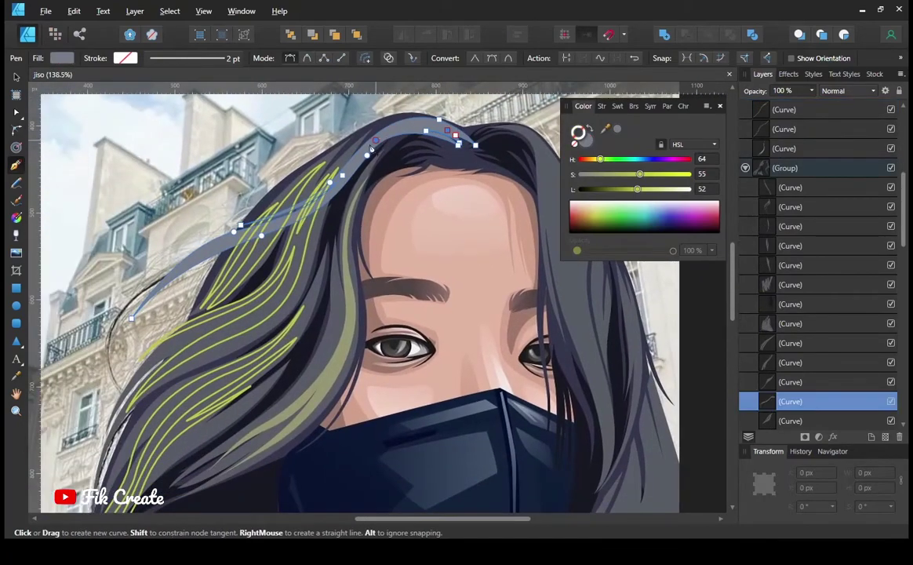
ctrl+scroll(380, 142, up, 2)
ctrl+scroll(367, 204, up, 2)
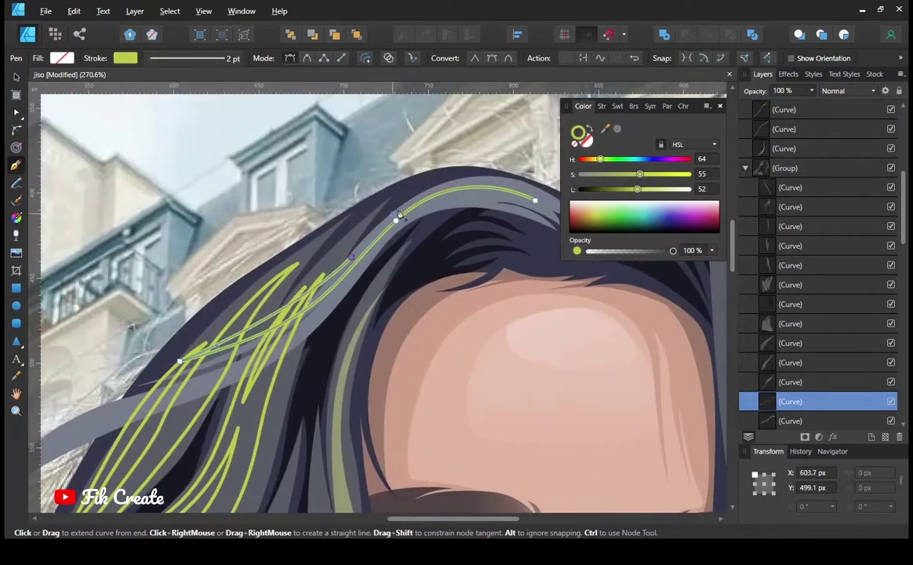
scroll(526, 186, left, 5)
scroll(113, 392, down, 5)
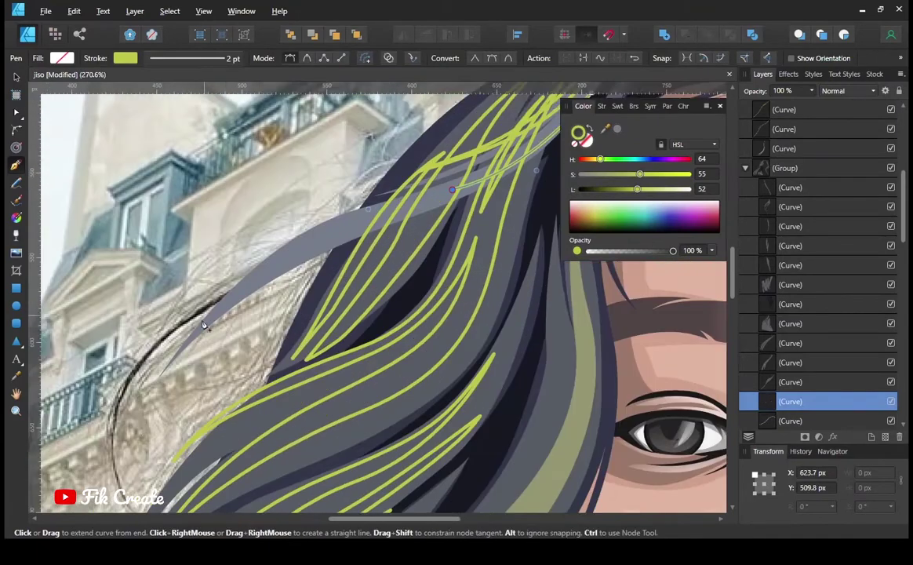
scroll(112, 393, down, 1)
Step: Bend a long flyaway strand out over the background and finish it
drag(112, 392, 102, 405)
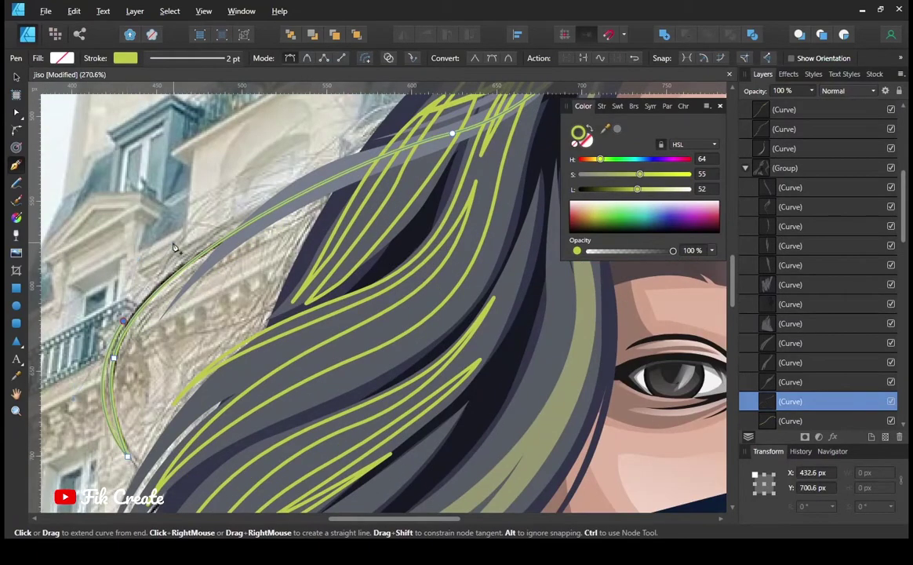
scroll(174, 248, right, 3)
scroll(174, 248, up, 3)
key(Escape)
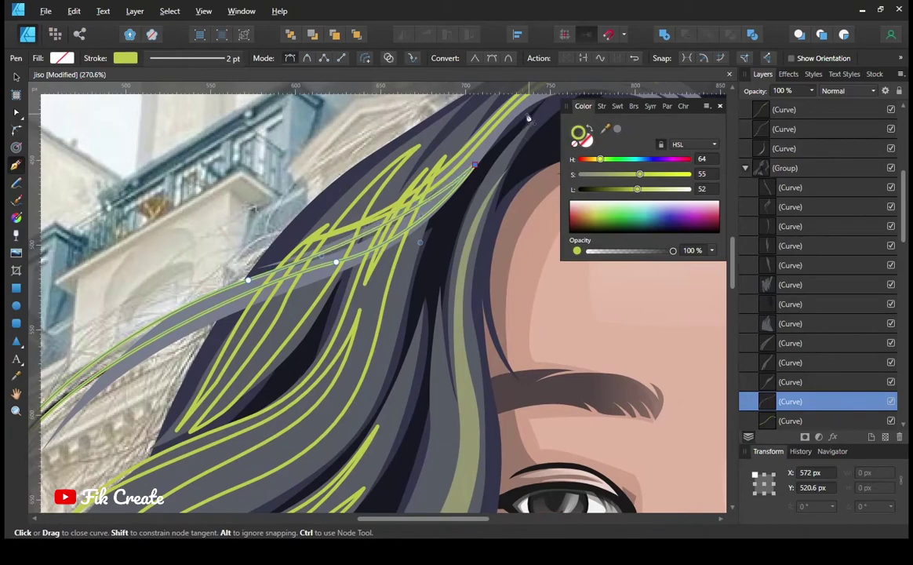
scroll(457, 273, down, 5)
scroll(458, 272, up, 3)
scroll(457, 272, right, 3)
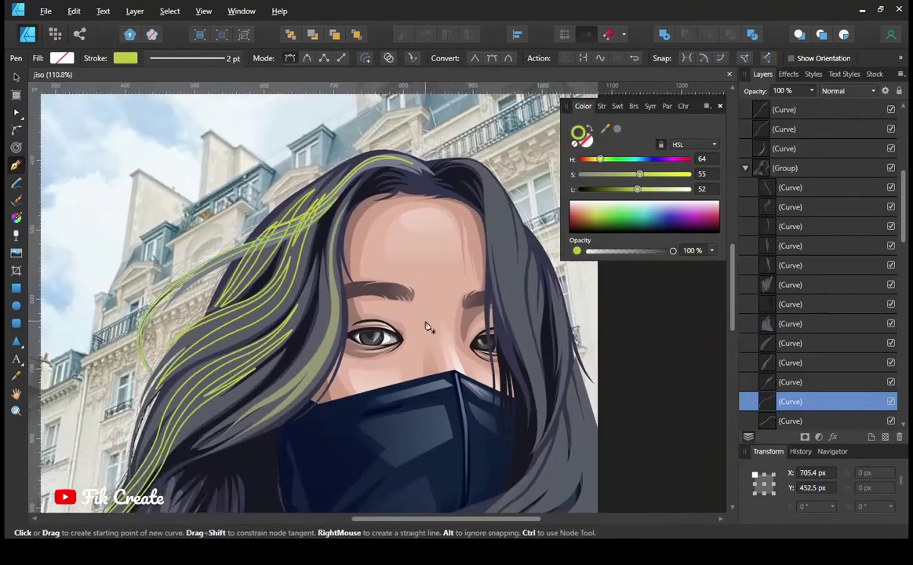
scroll(467, 255, right, 3)
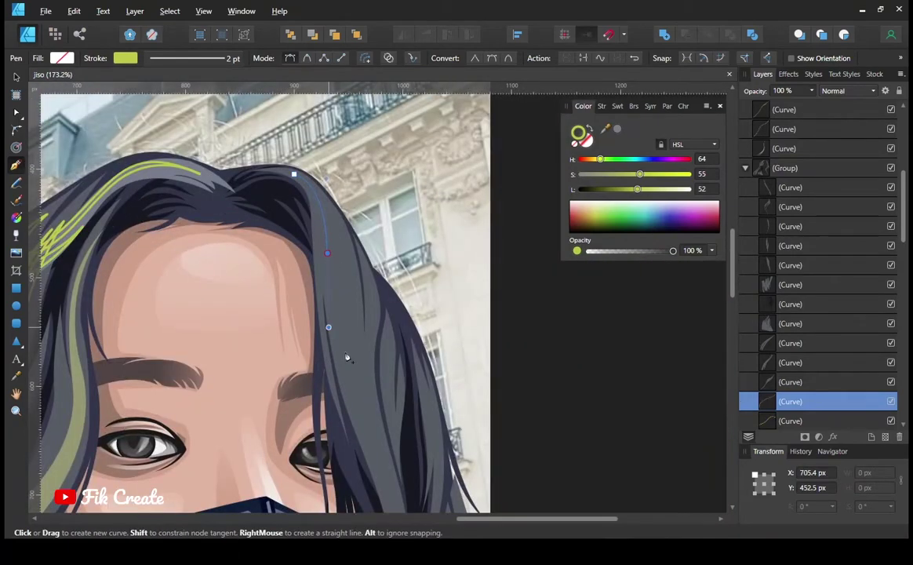
scroll(348, 358, up, 3)
scroll(348, 358, down, 3)
click(326, 336)
Step: Select the eye outline curves and other eye-group shapes in the Layers panel
scroll(326, 336, left, 1)
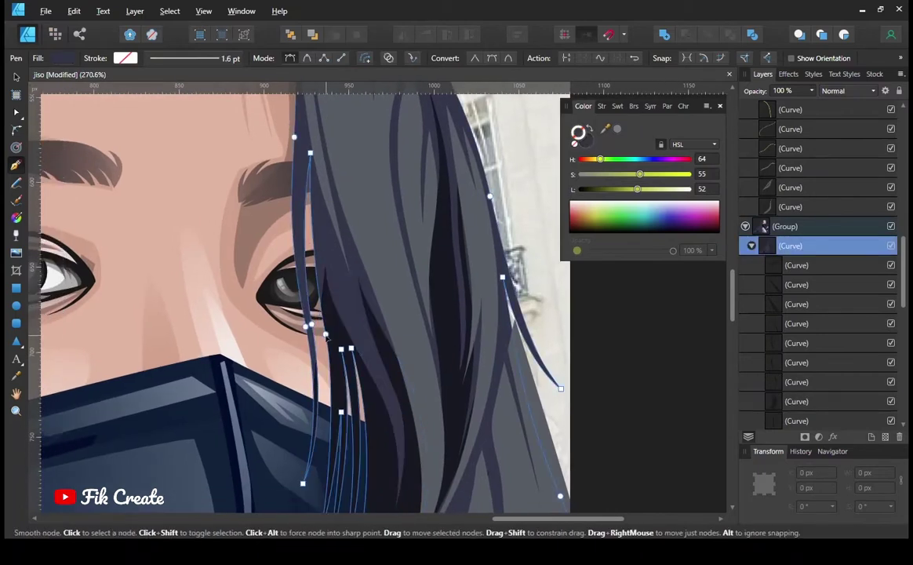
scroll(282, 298, down, 3)
scroll(282, 298, up, 3)
scroll(282, 298, up, 2)
click(774, 357)
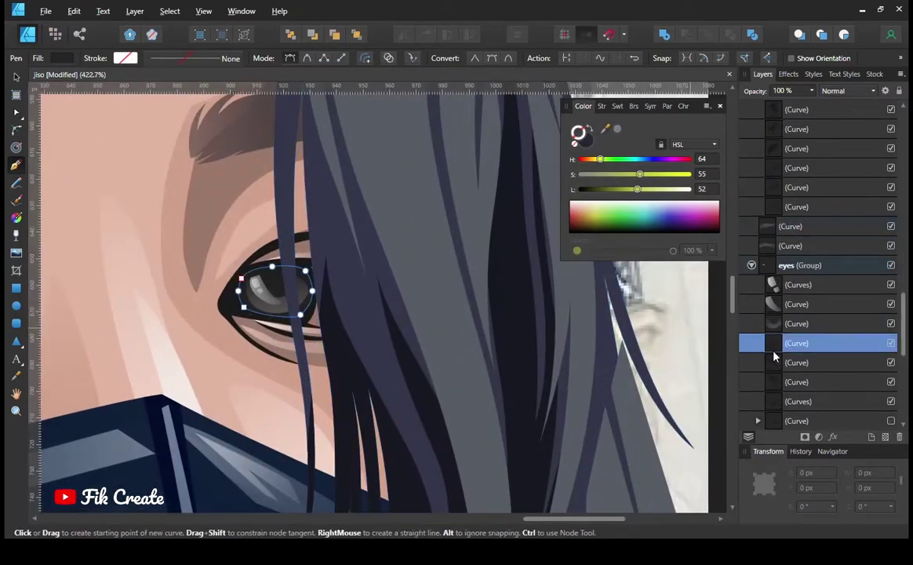
scroll(774, 357, down, 3)
Step: Select a lower hair curve and start a green highlight strand down the right-side hair
scroll(442, 326, down, 3)
scroll(314, 313, up, 5)
shift+click(308, 320)
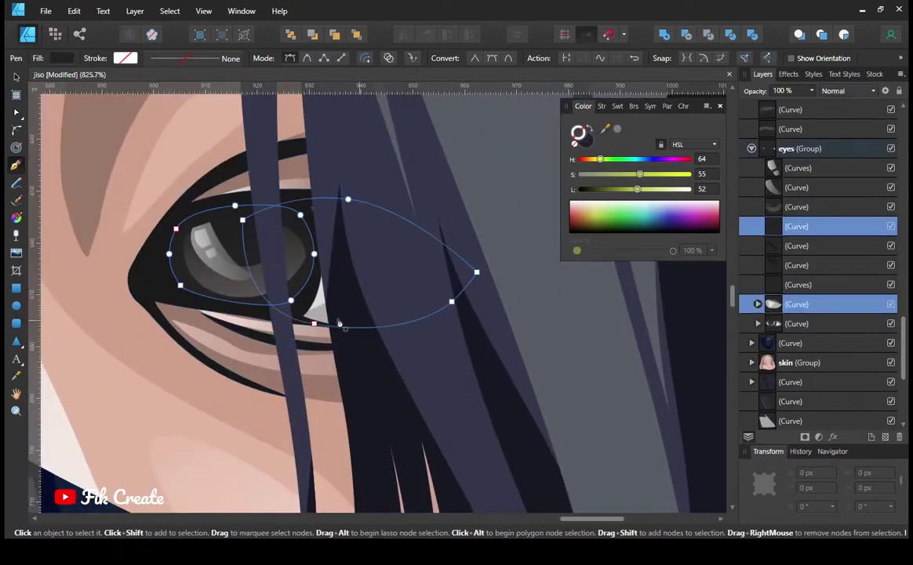
click(288, 321)
scroll(373, 323, down, 3)
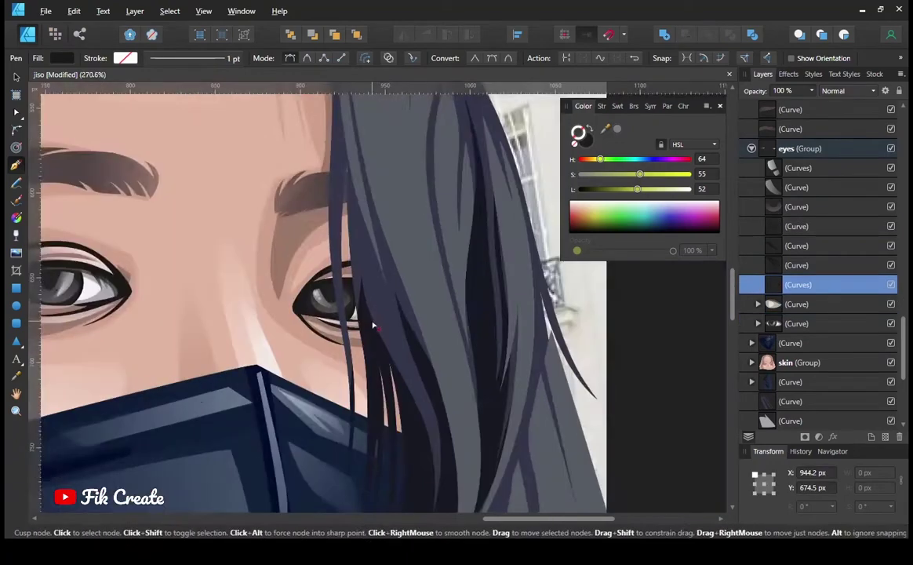
scroll(373, 323, down, 5)
click(790, 265)
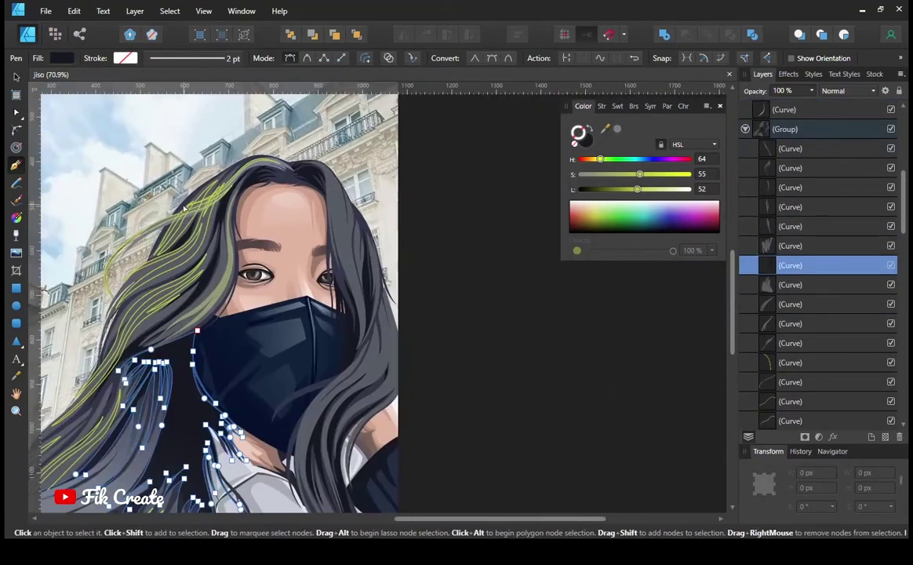
click(333, 223)
scroll(343, 220, up, 2)
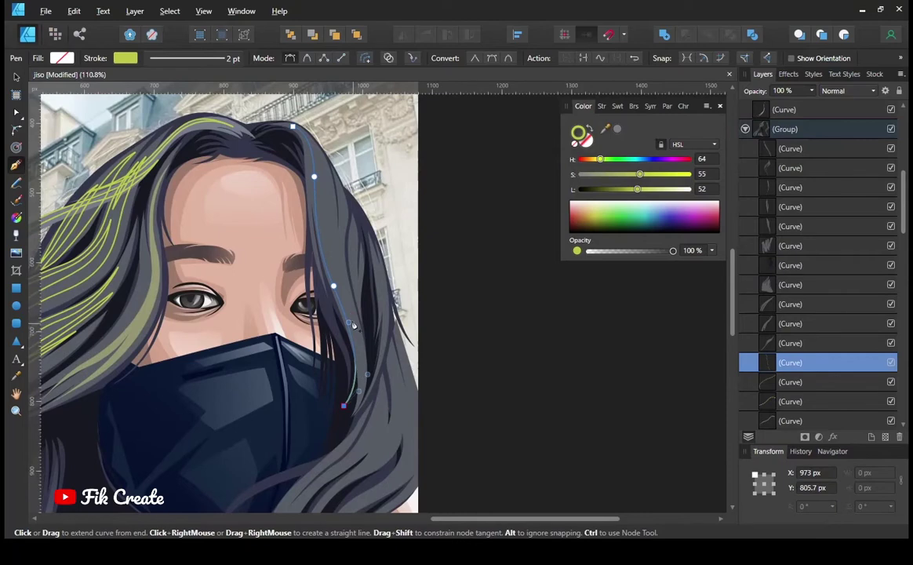
scroll(322, 215, up, 2)
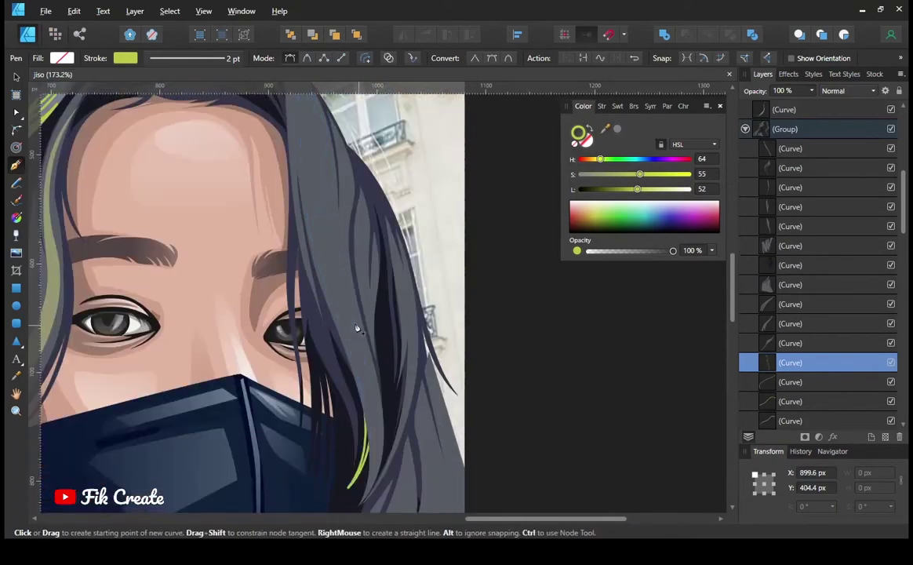
Step: Select the first curve in the hair group and extend a strand down toward the mask
click(578, 146)
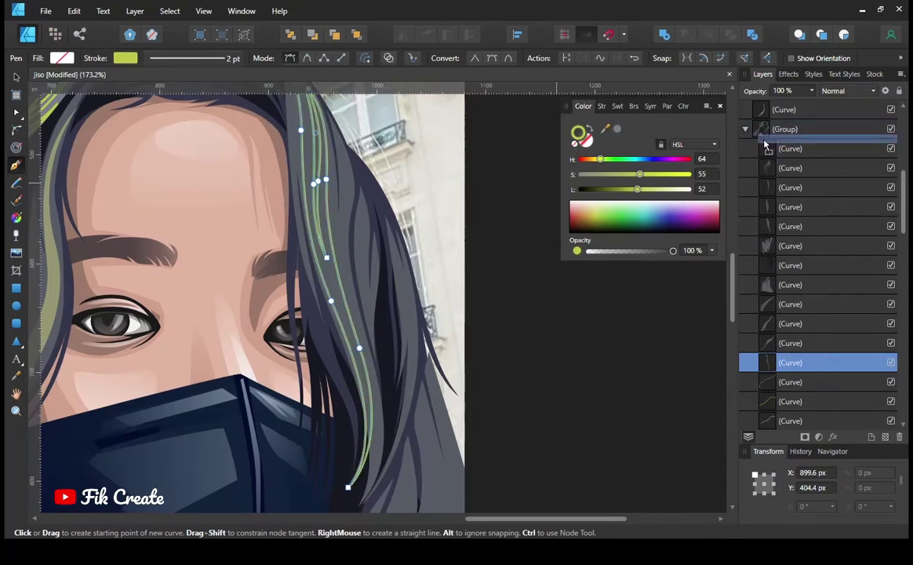
click(766, 148)
scroll(353, 236, up, 2)
scroll(409, 357, up, 1)
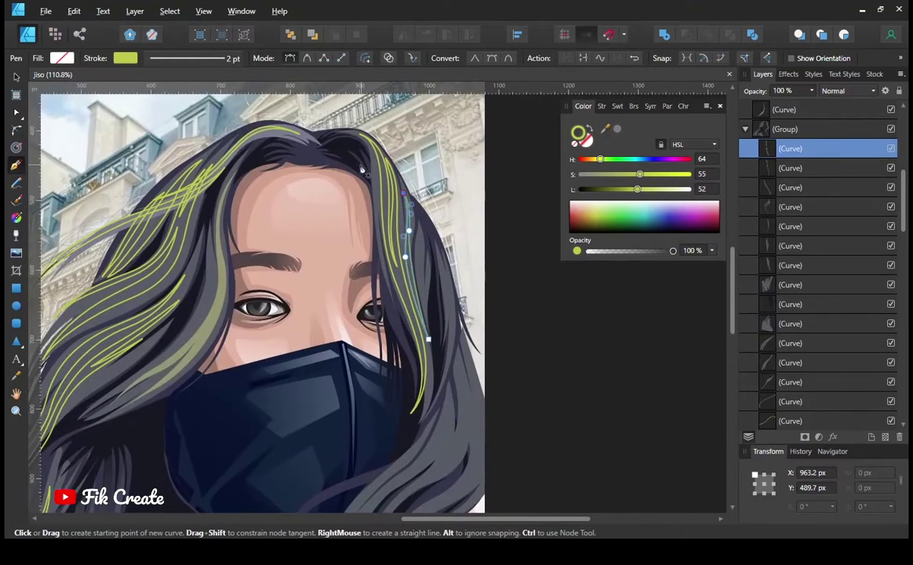
drag(384, 357, 394, 390)
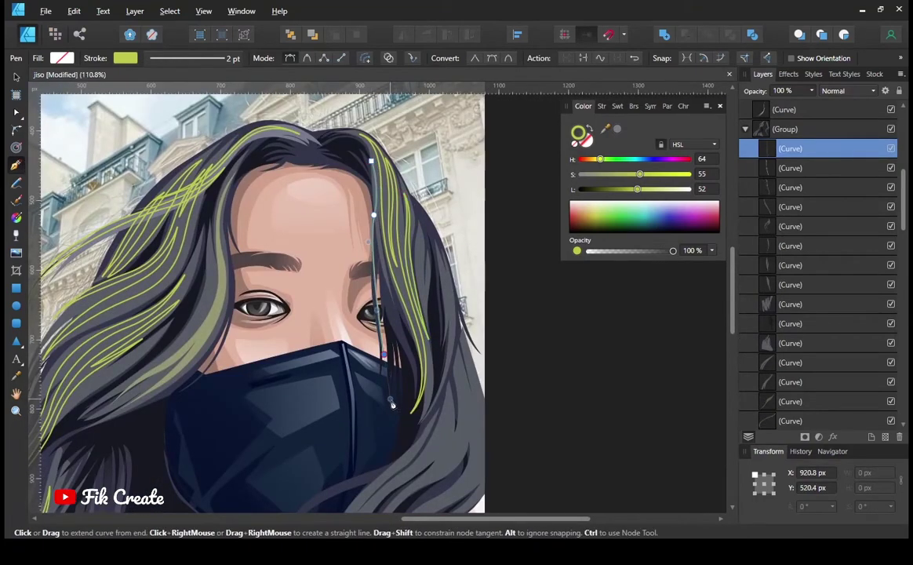
Step: Extend another 2 pt green strand from the crown past the eye toward the mask
scroll(377, 322, up, 2)
scroll(359, 280, up, 2)
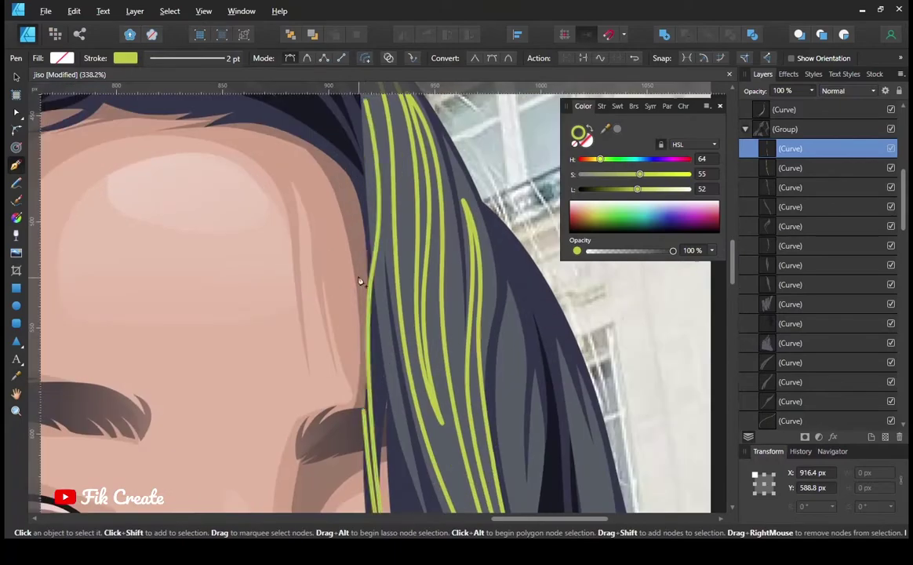
scroll(362, 134, up, 3)
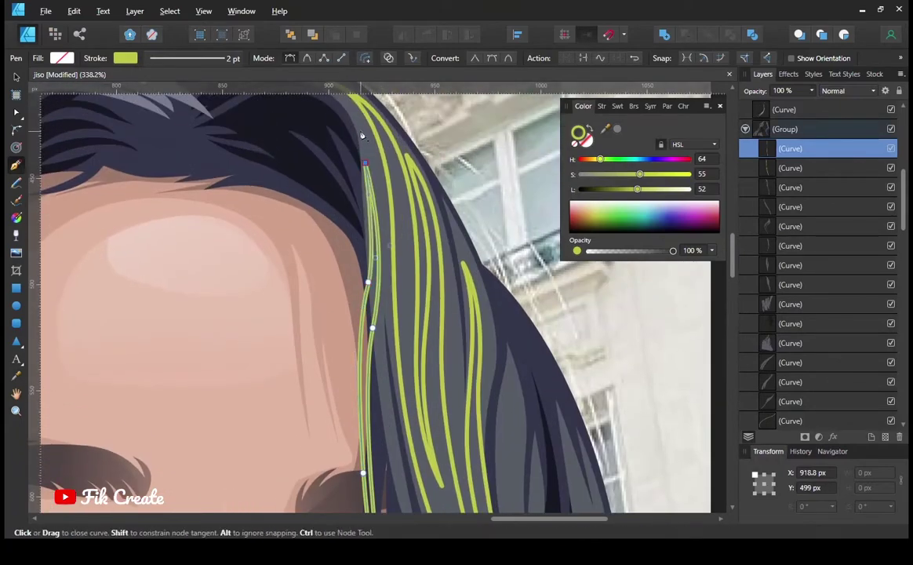
scroll(362, 135, down, 3)
scroll(208, 271, up, 2)
scroll(208, 271, up, 1)
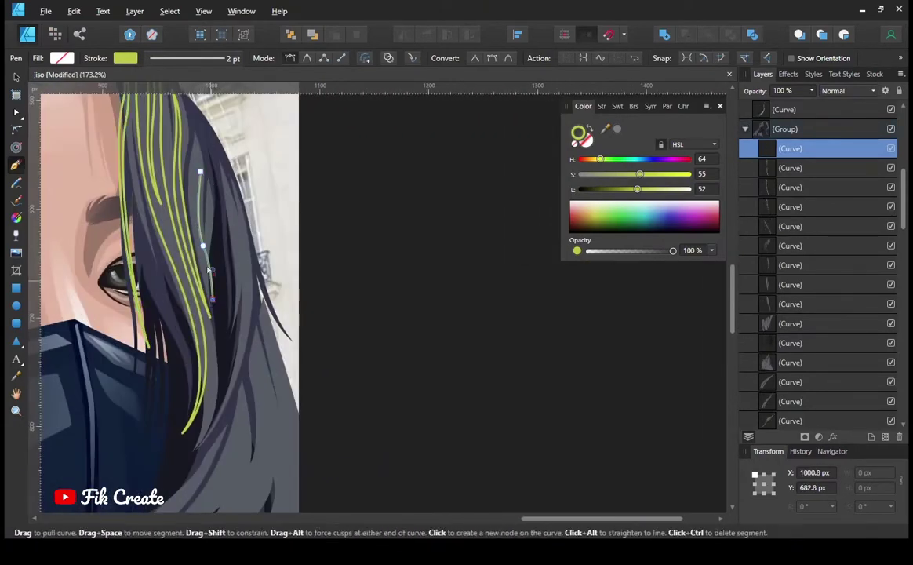
scroll(208, 271, up, 1)
scroll(258, 236, up, 1)
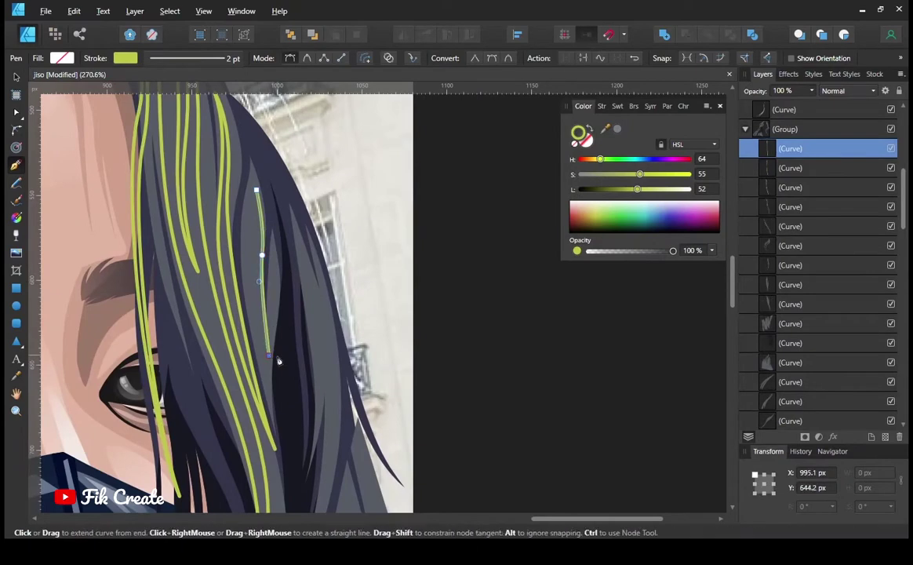
scroll(333, 312, down, 3)
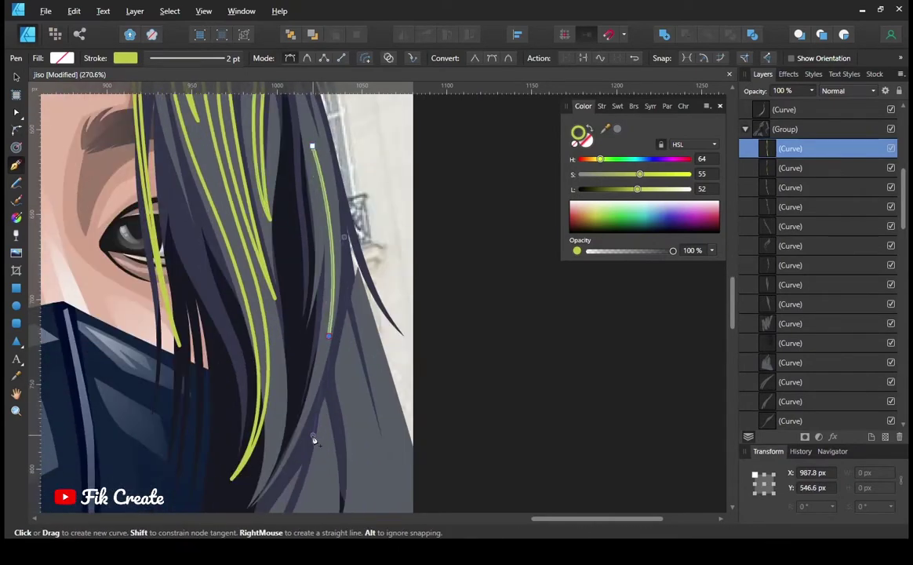
drag(278, 482, 314, 412)
scroll(416, 141, down, 4)
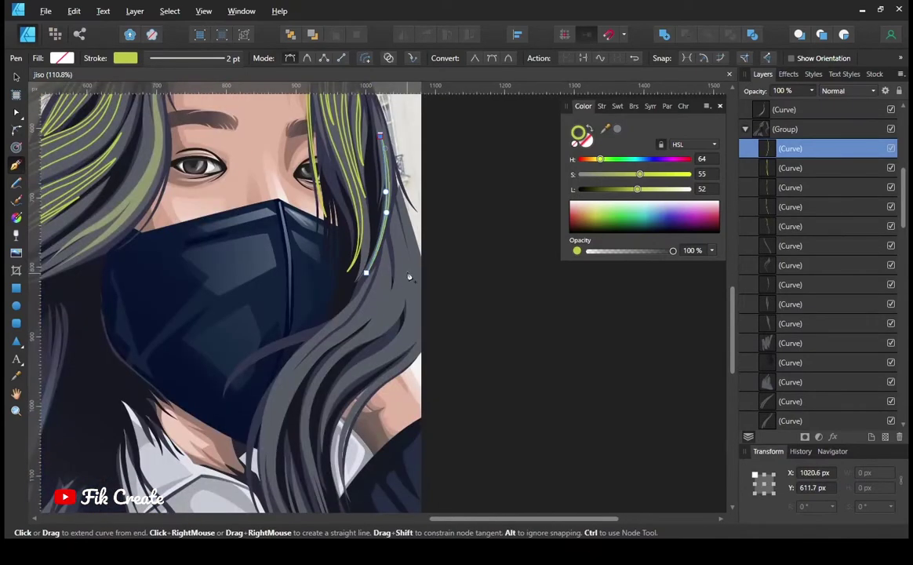
Step: Lengthen the right-side highlight strand upward, adding a node above the mask
scroll(390, 361, down, 2)
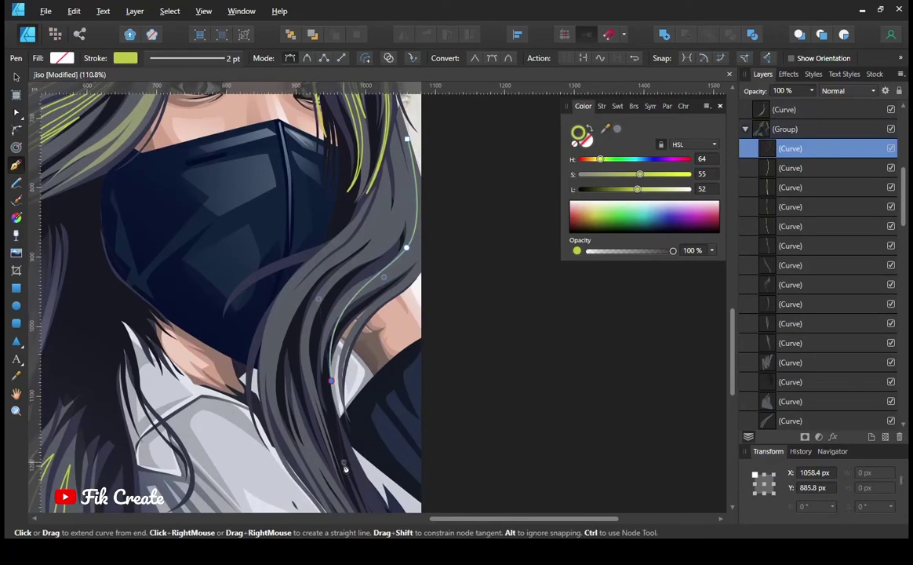
scroll(432, 245, up, 2)
scroll(390, 263, up, 1)
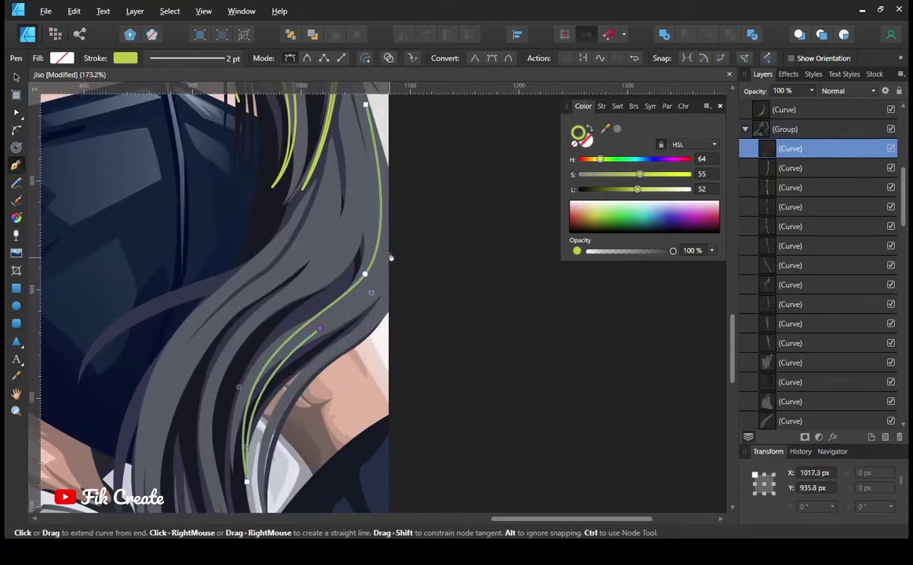
scroll(302, 361, down, 2)
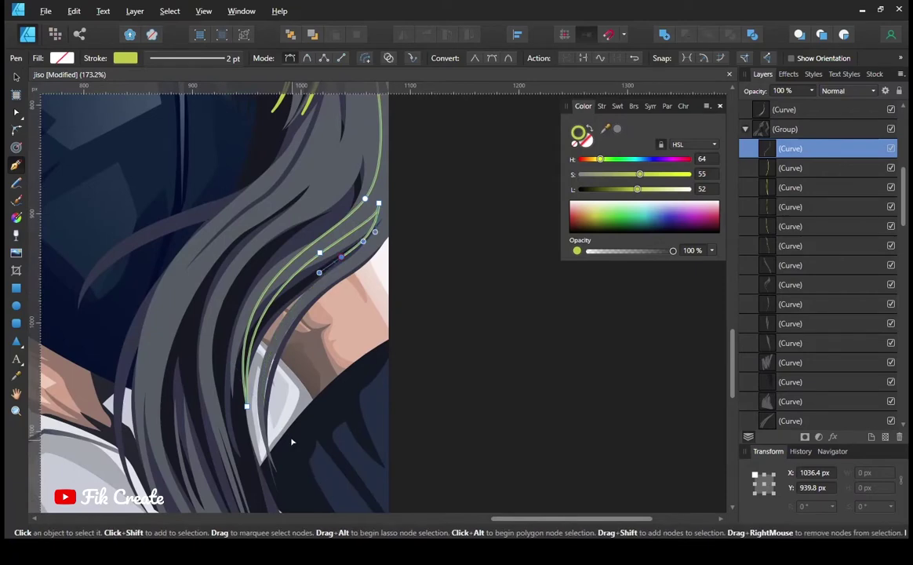
scroll(277, 402, down, 1)
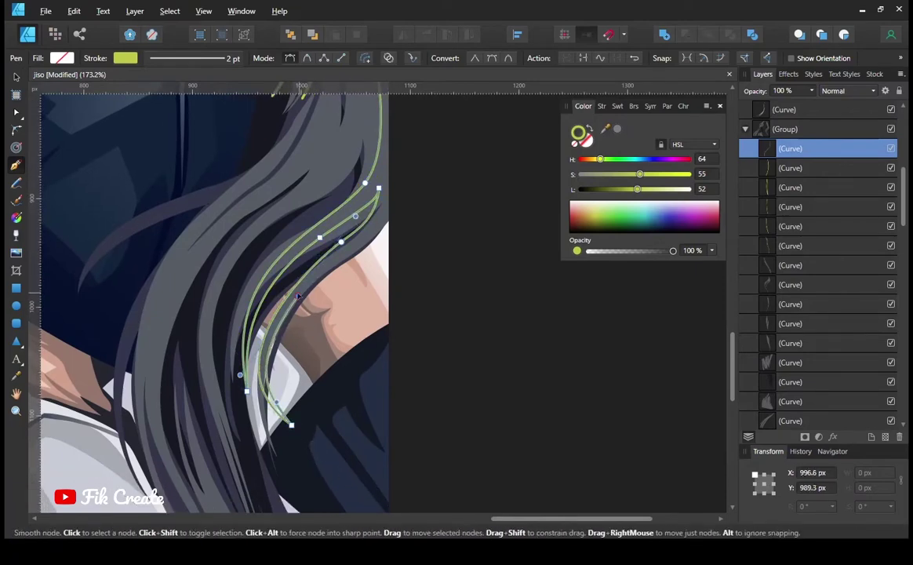
scroll(322, 306, up, 2)
scroll(322, 306, right, 1)
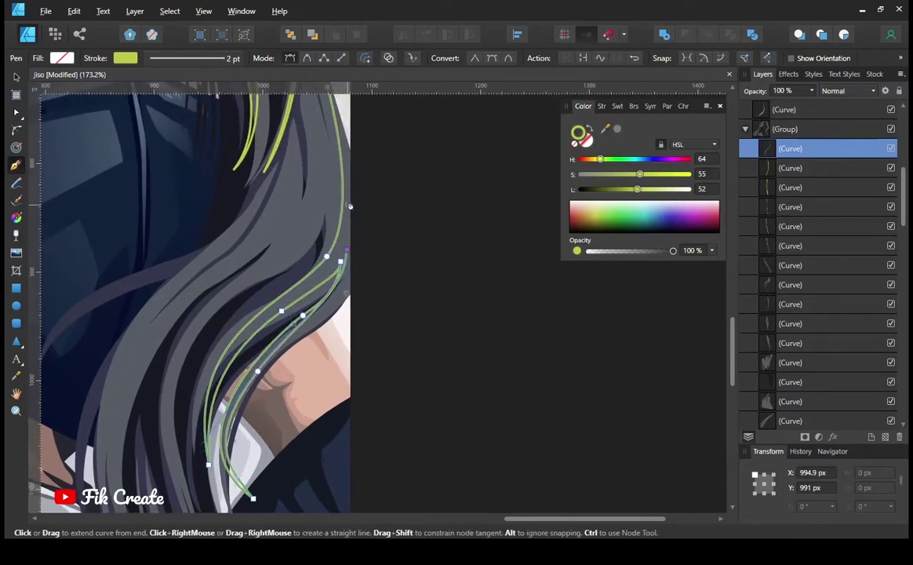
scroll(366, 225, up, 3)
scroll(375, 212, left, 1)
drag(388, 338, 396, 425)
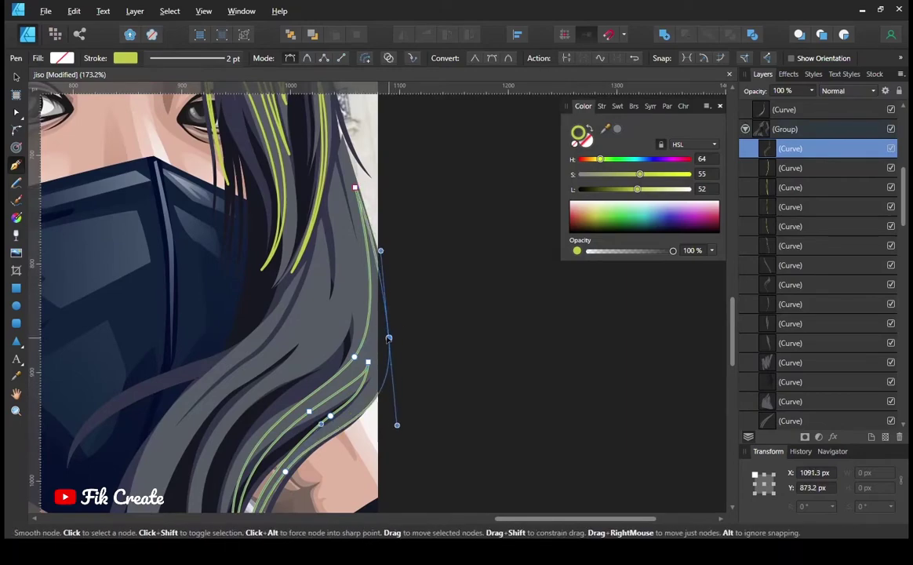
scroll(387, 332, left, 4)
scroll(439, 345, up, 1)
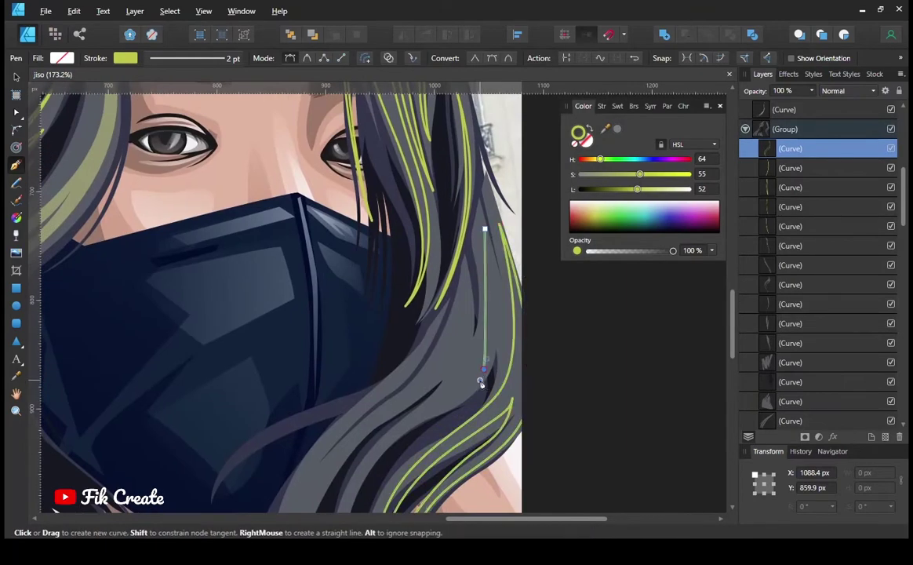
mouse_move(491, 369)
mouse_down()
mouse_move(473, 297)
mouse_move(504, 247)
mouse_up()
scroll(374, 445, down, 1)
scroll(469, 219, up, 3)
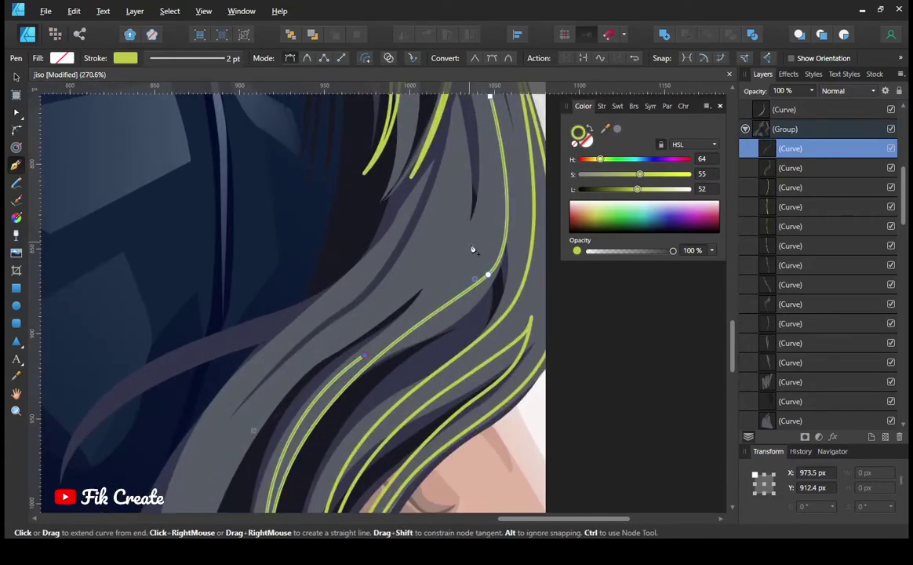
scroll(482, 199, up, 2)
click(459, 180)
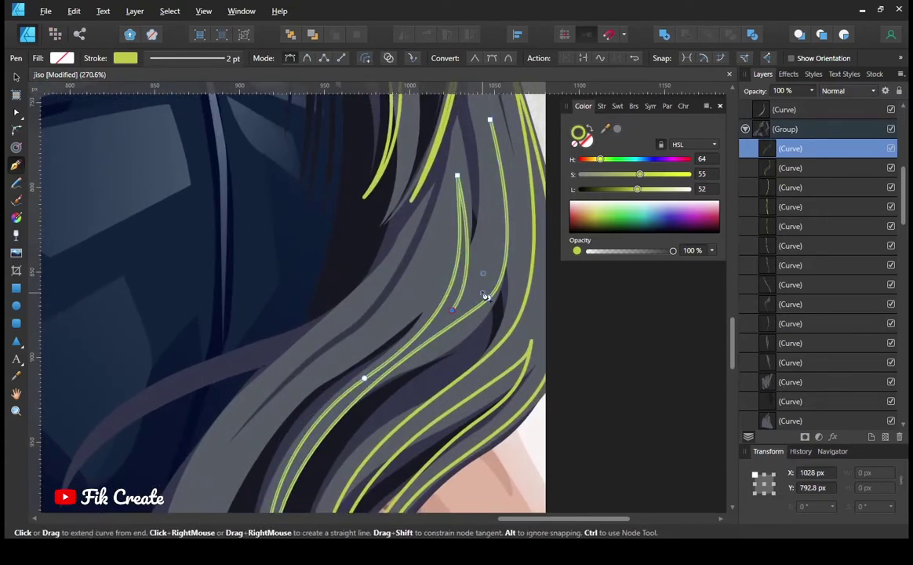
scroll(459, 235, up, 5)
scroll(459, 235, down, 4)
Step: Adjust the new strand's nodes with the Node tool and select another highlight curve
key(a)
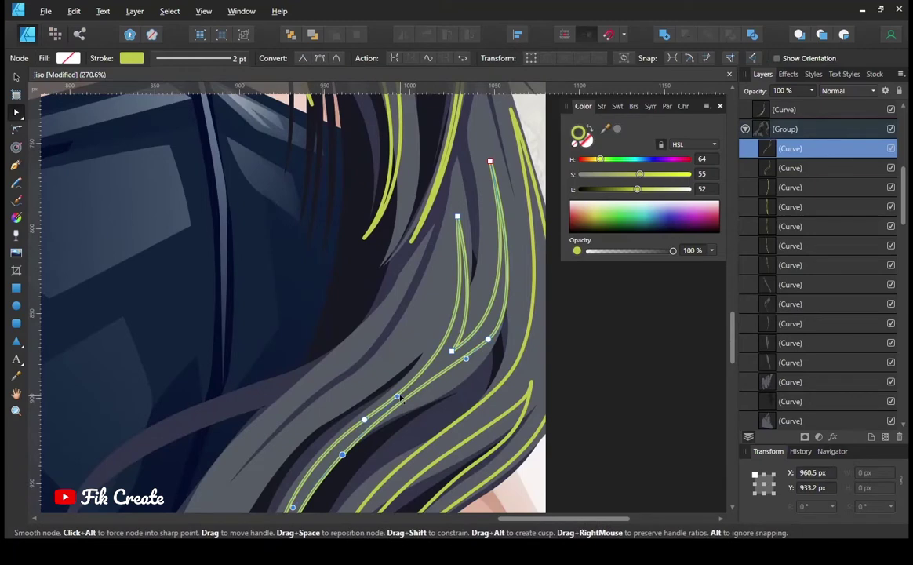
click(484, 357)
scroll(462, 329, down, 4)
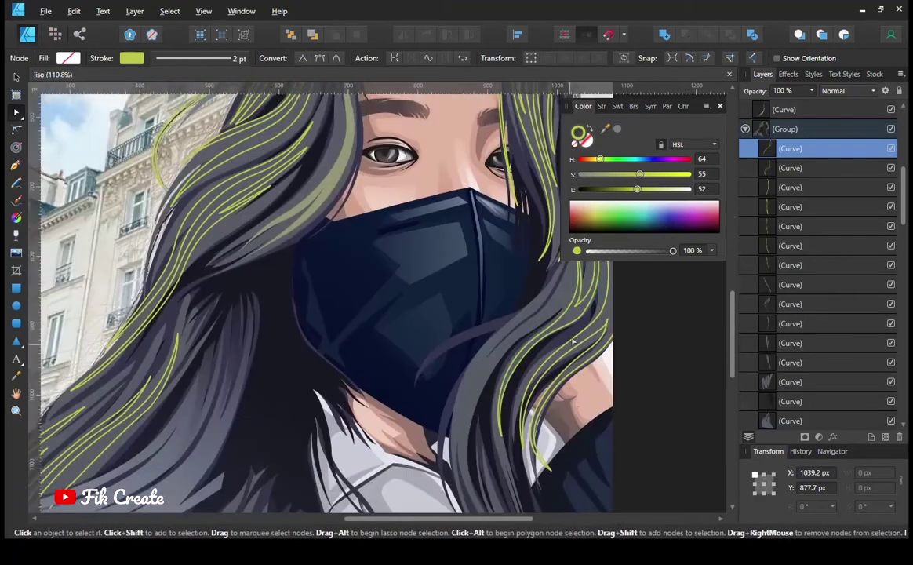
click(445, 312)
Step: Draw a new highlight strand beside the mask, curving down toward the collar
key(p)
drag(445, 311, 342, 228)
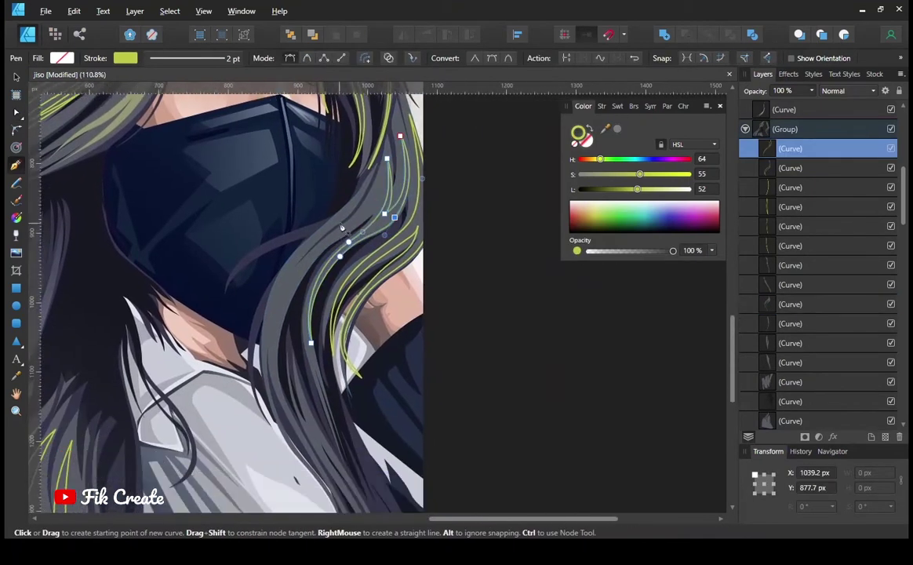
click(370, 205)
drag(313, 257, 283, 282)
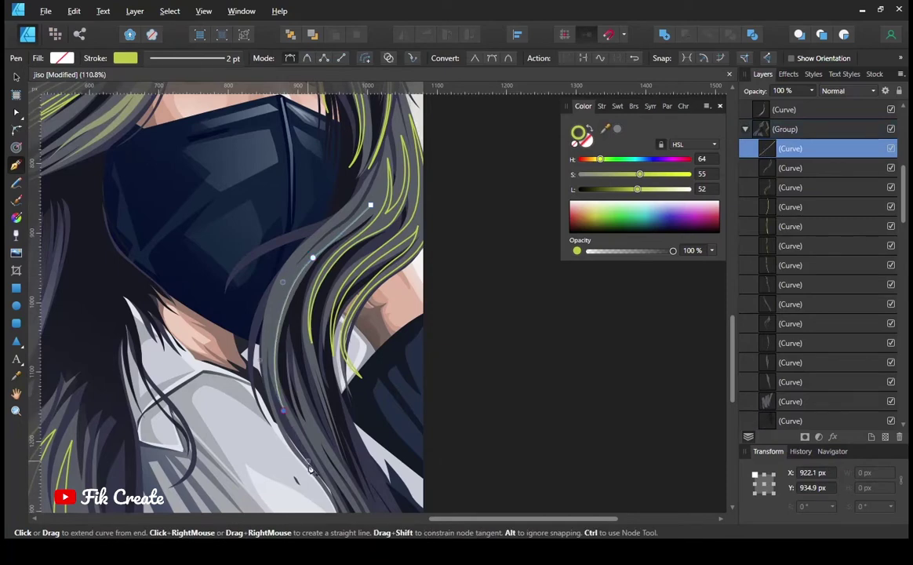
scroll(310, 469, down, 2)
click(336, 461)
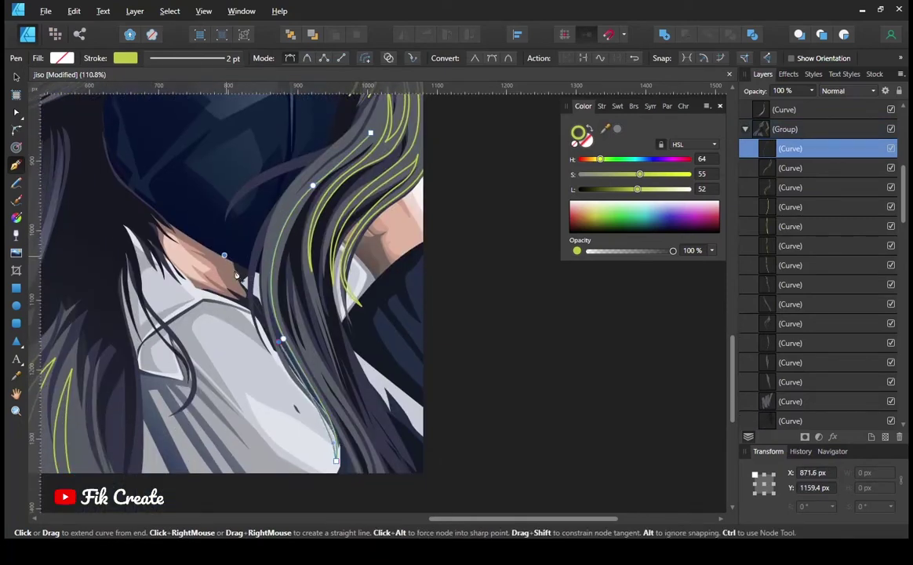
Step: Add another curved highlight strand following the hair flow past the mask
scroll(244, 275, up, 3)
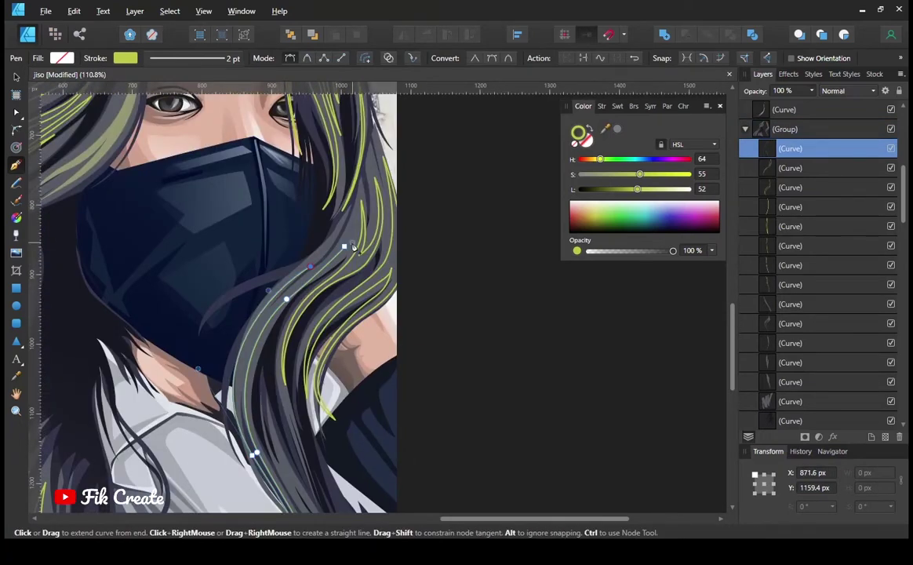
scroll(272, 283, up, 3)
scroll(293, 314, up, 1)
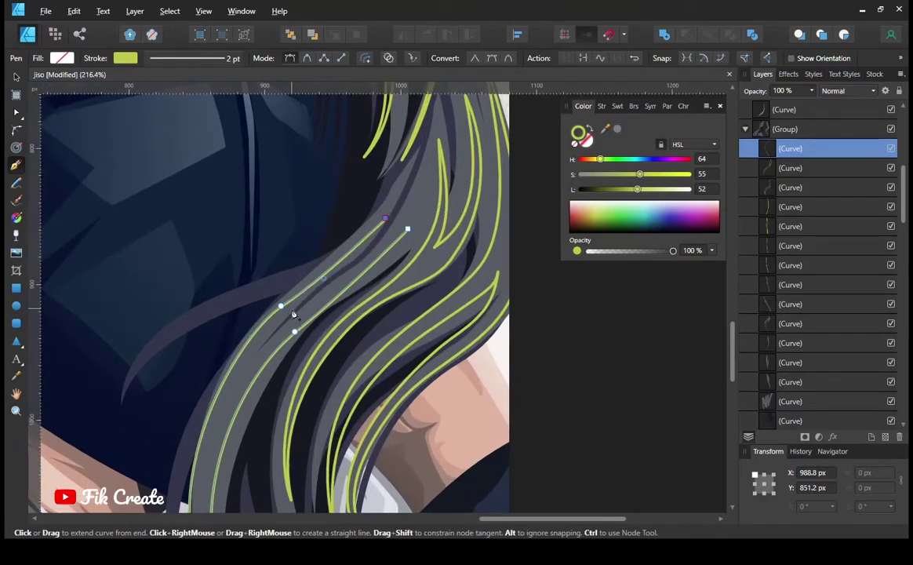
click(211, 447)
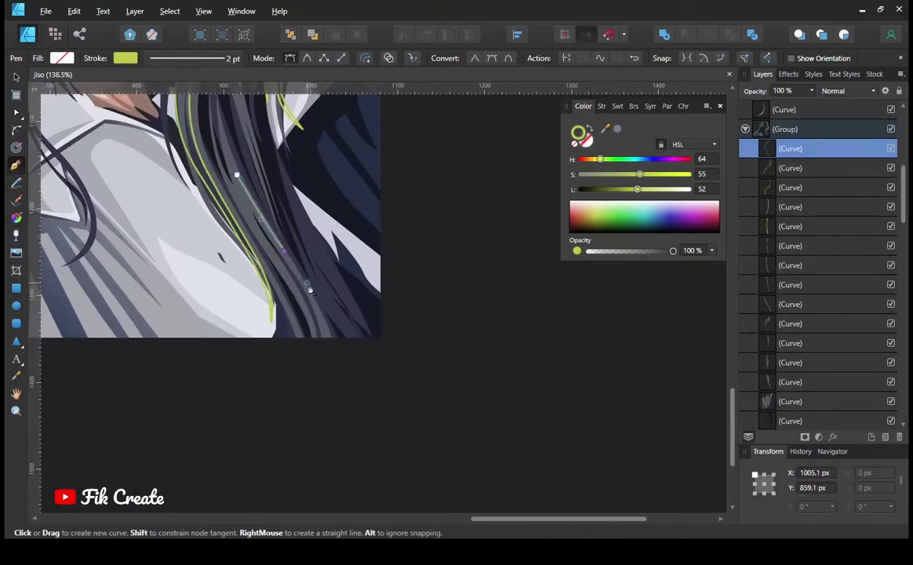
drag(309, 290, 318, 309)
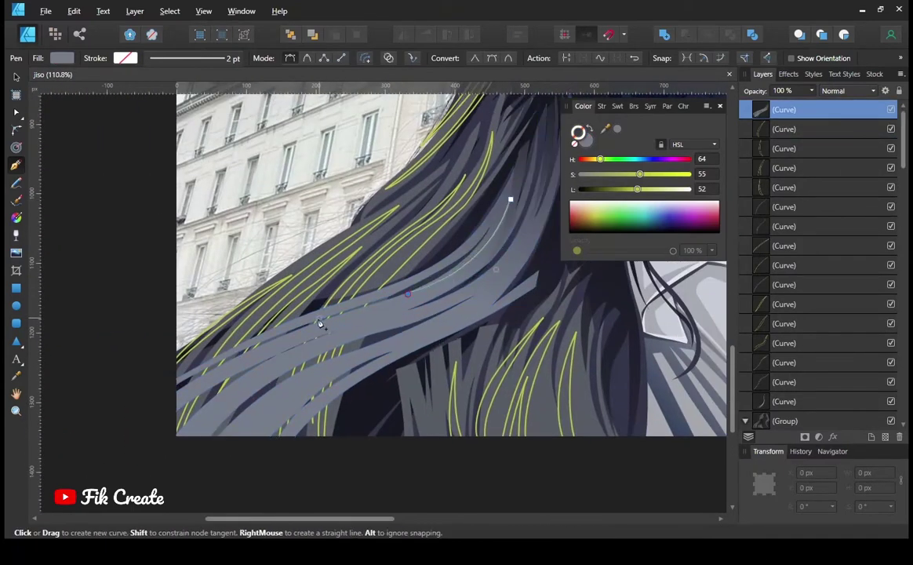
Step: Extend the long strand to the lower-left hair edge, adjust its nodes, and commit it
drag(177, 431, 182, 434)
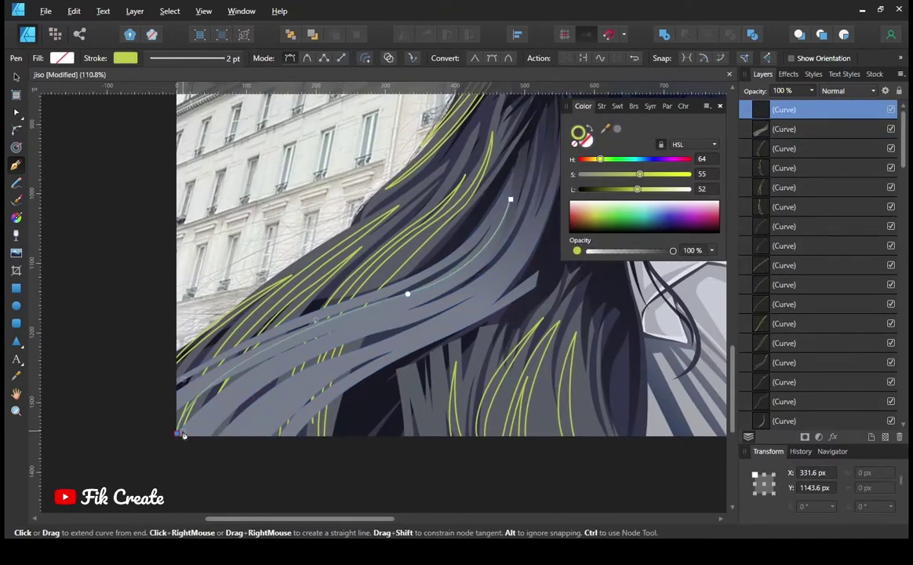
scroll(365, 352, up, 1)
scroll(365, 352, right, 1)
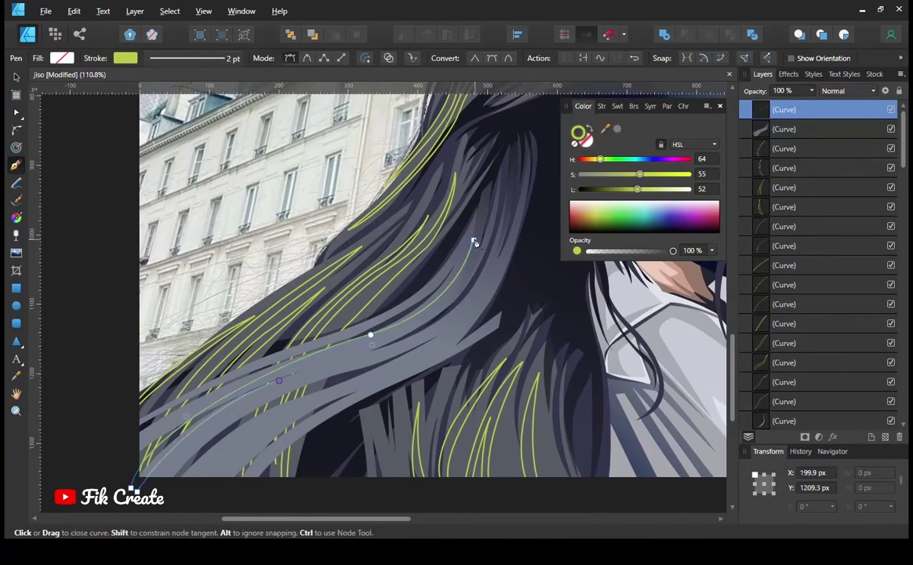
scroll(177, 434, down, 2)
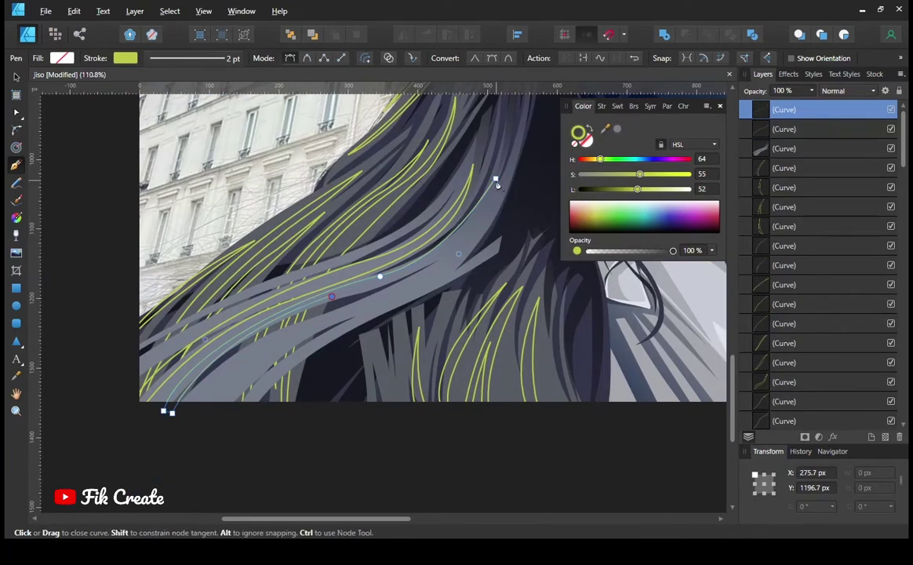
key(a)
scroll(386, 280, up, 2)
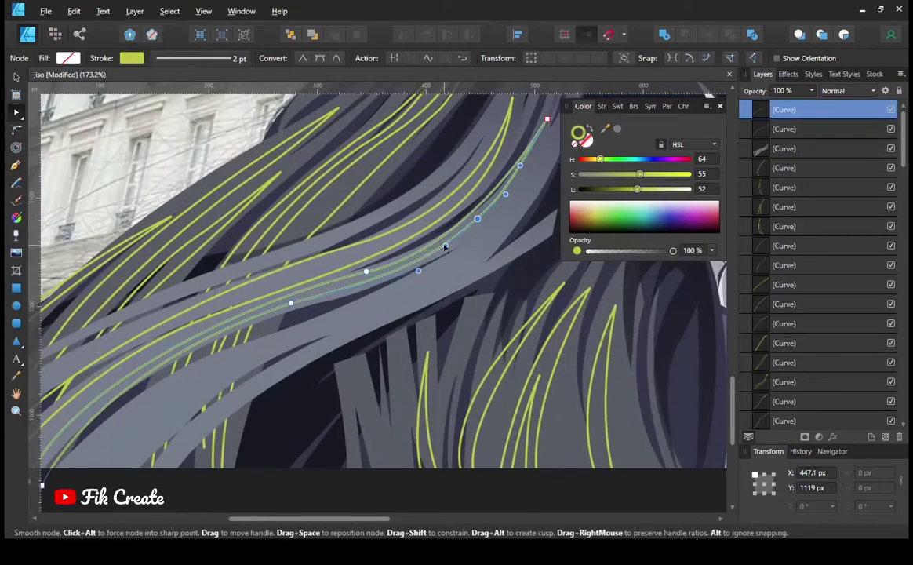
scroll(445, 250, down, 2)
key(p)
scroll(506, 257, up, 1)
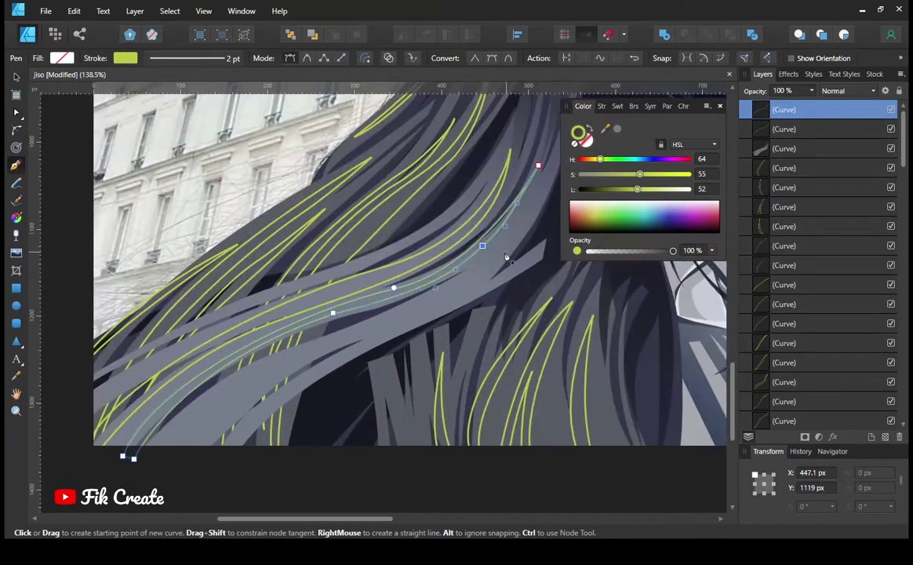
key(Escape)
Step: Select the five newest strand curves in the Layers panel
scroll(239, 447, down, 1)
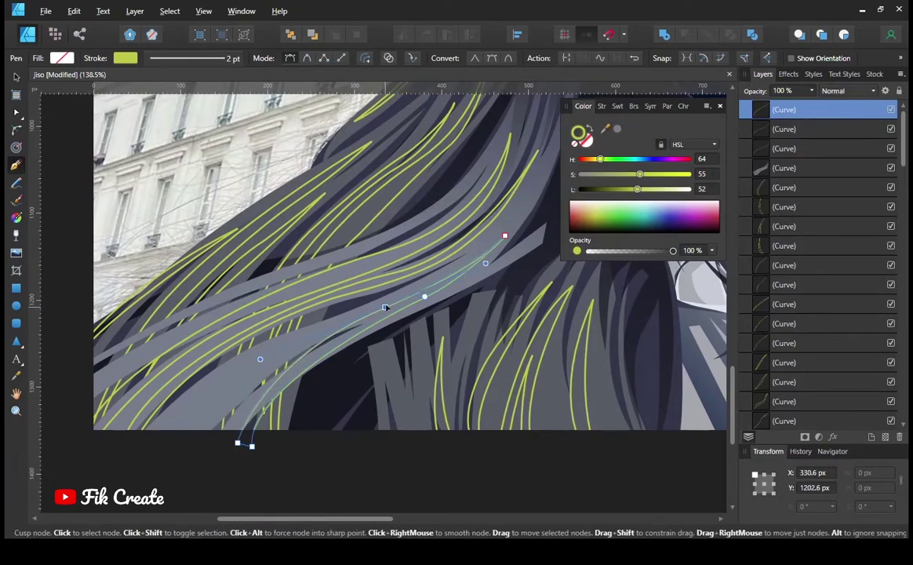
scroll(388, 373, down, 1)
scroll(316, 394, up, 1)
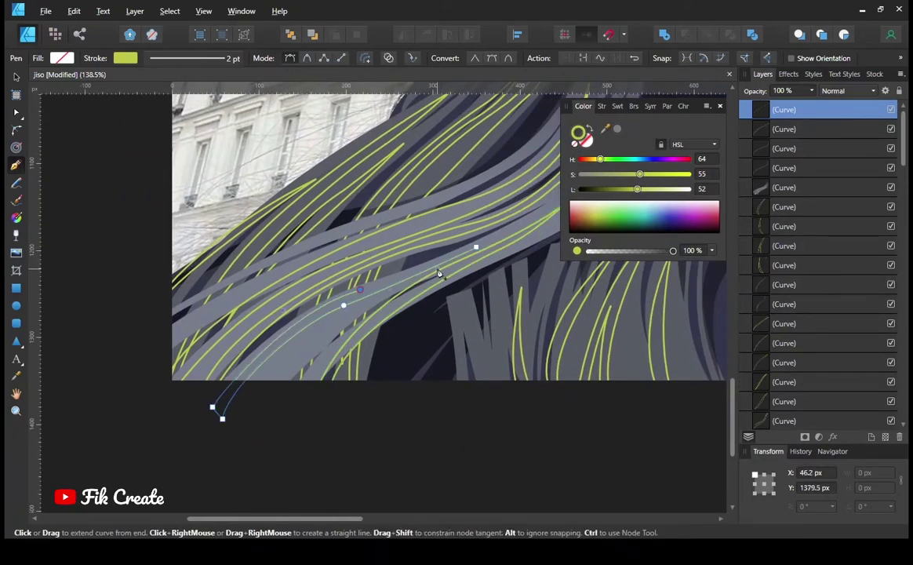
scroll(439, 273, down, 1)
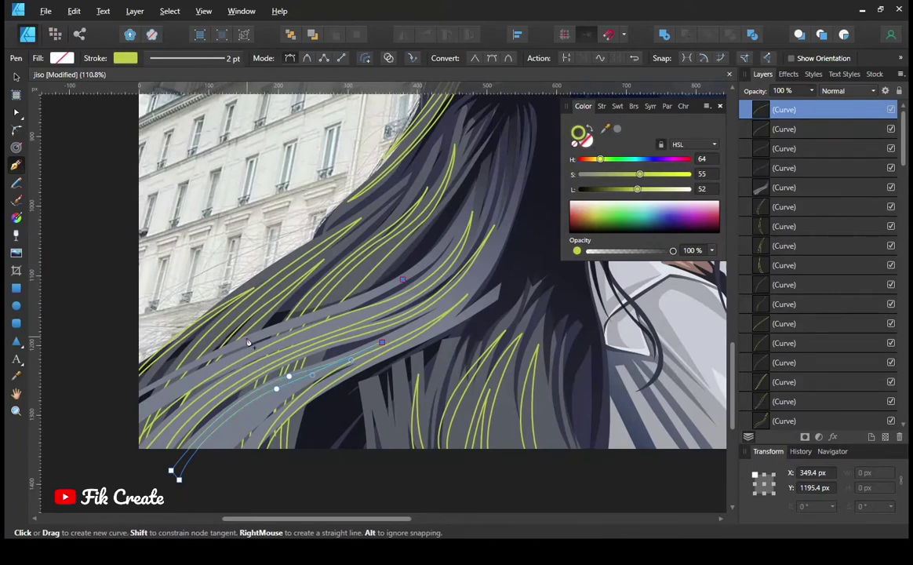
scroll(290, 342, up, 1)
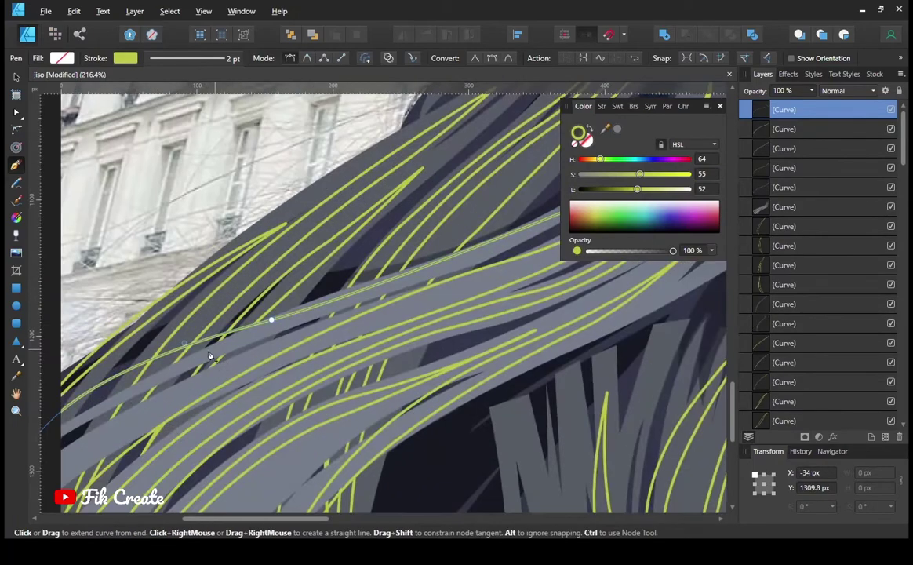
scroll(329, 329, down, 1)
scroll(392, 314, up, 1)
scroll(441, 306, down, 1)
scroll(398, 364, down, 4)
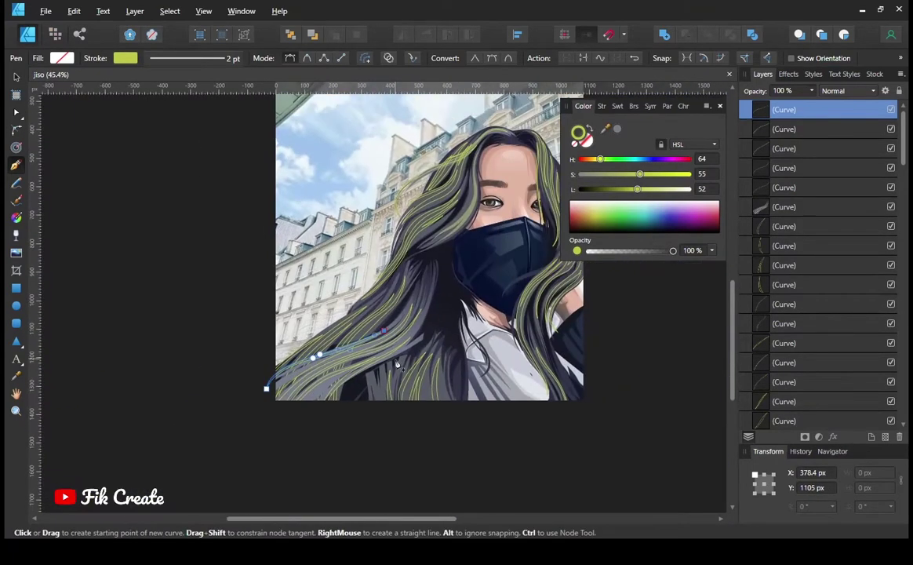
shift+click(784, 188)
key(i)
scroll(400, 292, up, 4)
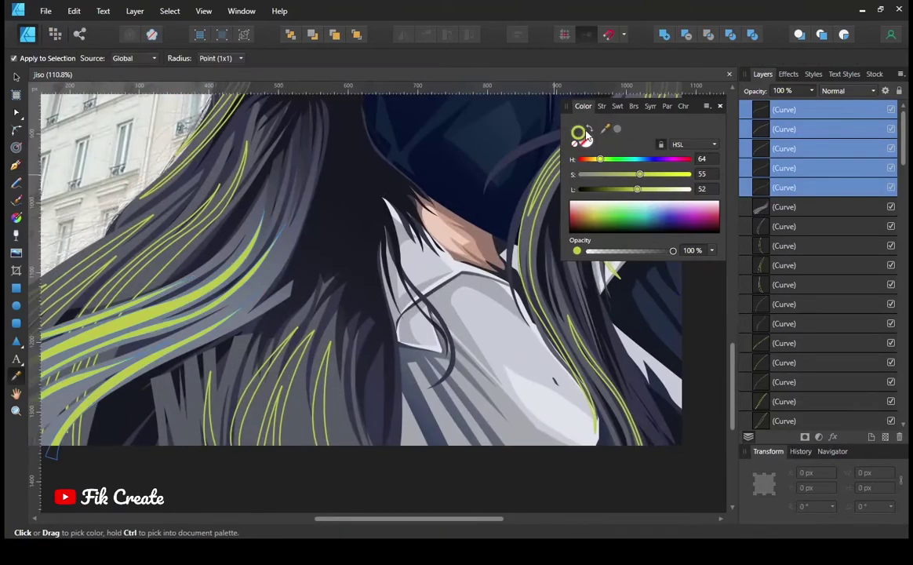
Step: Recolour the five strands grey, swapping stroke to fill and sampling a dark hair grey
drag(400, 292, 391, 283)
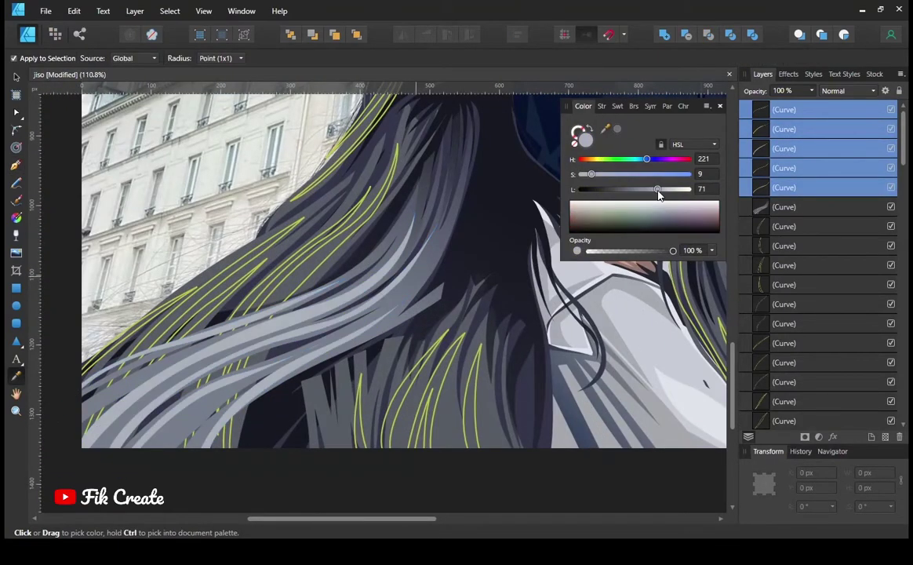
scroll(390, 282, down, 4)
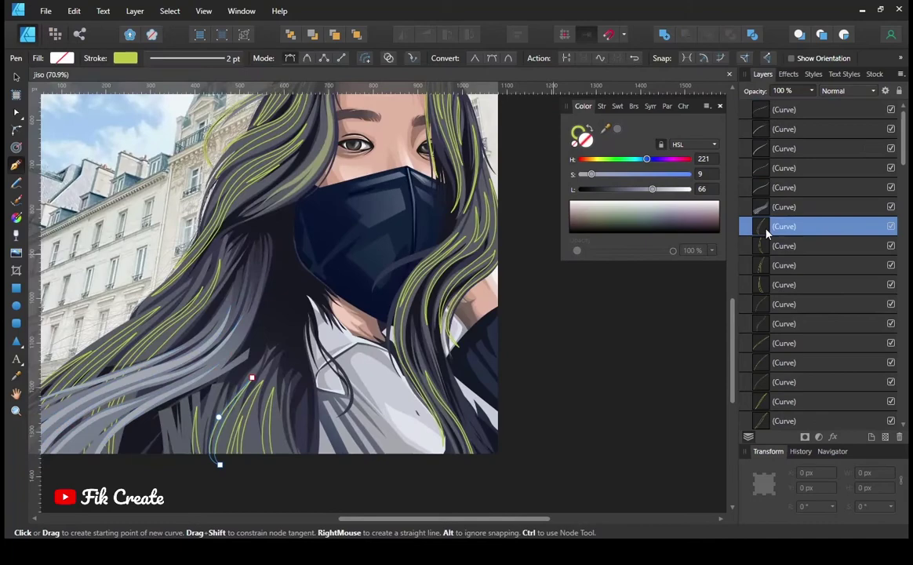
click(592, 131)
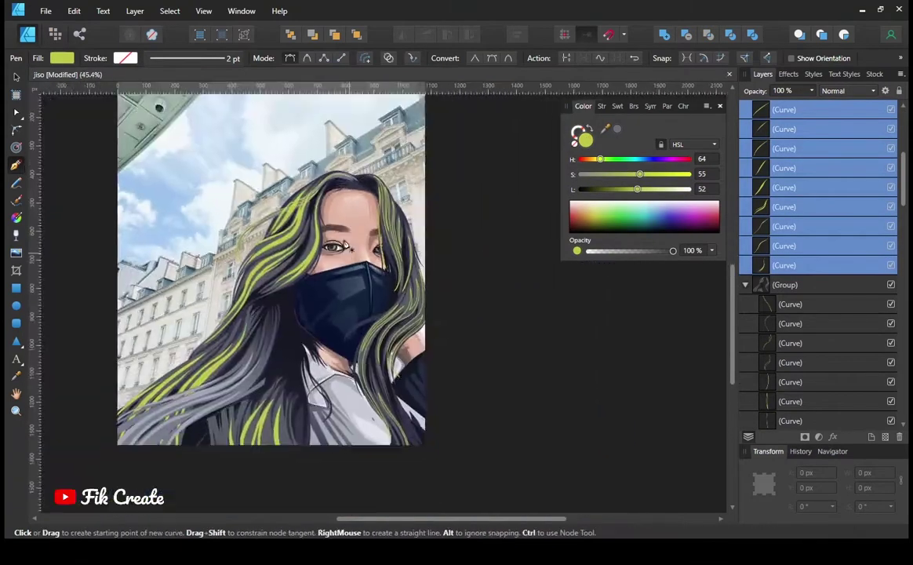
key(j)
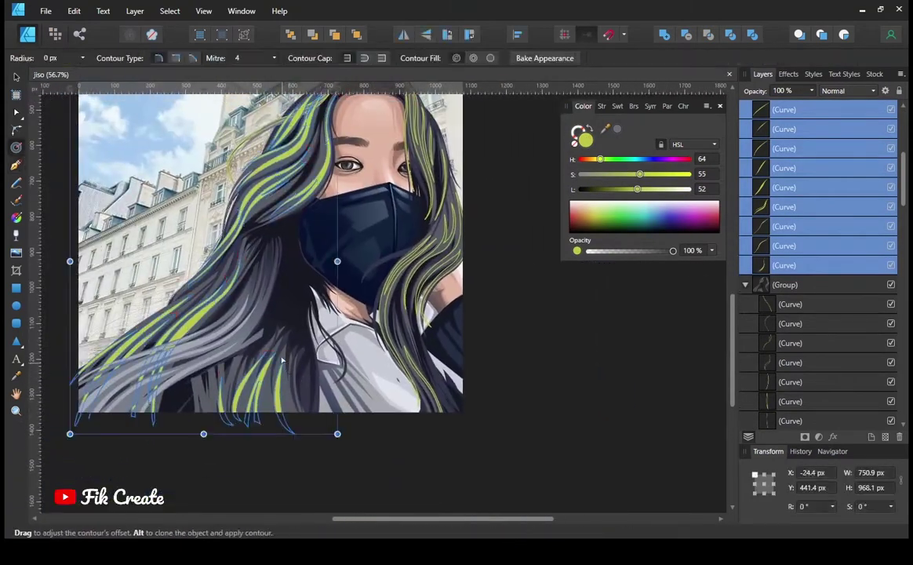
scroll(460, 273, up, 2)
key(i)
click(461, 273)
scroll(461, 273, down, 3)
drag(645, 159, 581, 160)
drag(646, 169, 651, 171)
Step: Select the left-side hair highlight strand curves in the Layers panel
key(ctrl+plus)
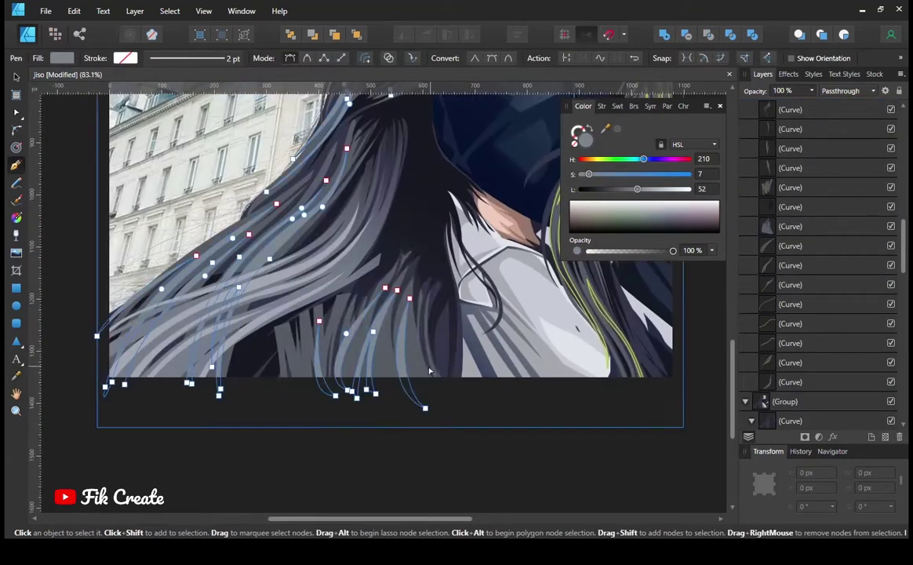
click(768, 225)
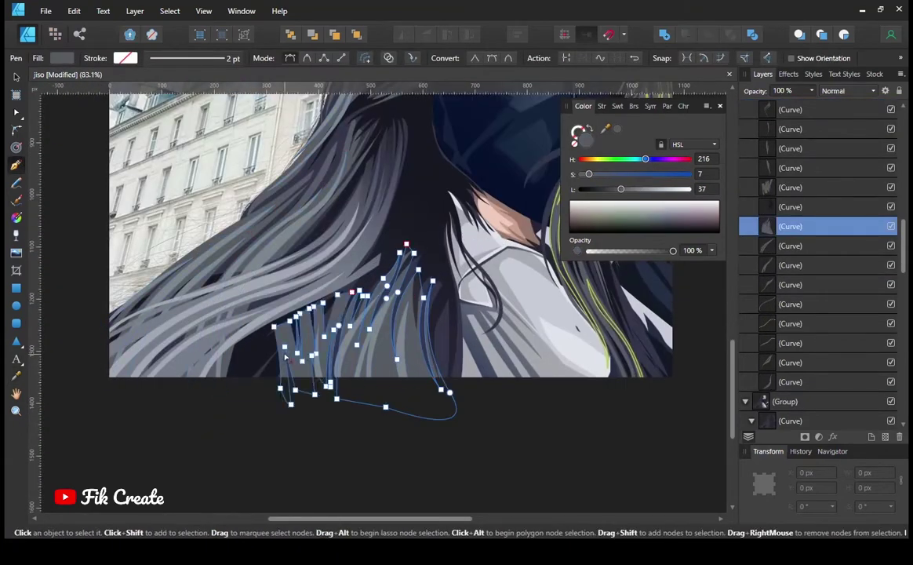
shift+click(769, 323)
key(ctrl+minus)
click(768, 306)
ctrl+click(768, 284)
ctrl+click(768, 323)
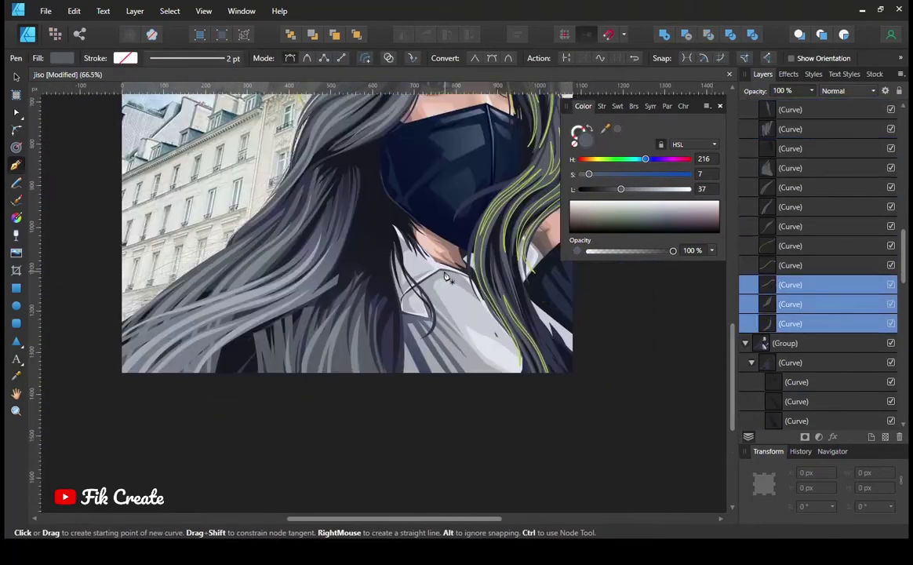
ctrl+click(768, 226)
ctrl+click(768, 207)
ctrl+click(768, 188)
ctrl+click(768, 129)
ctrl+scroll(314, 303, up, 5)
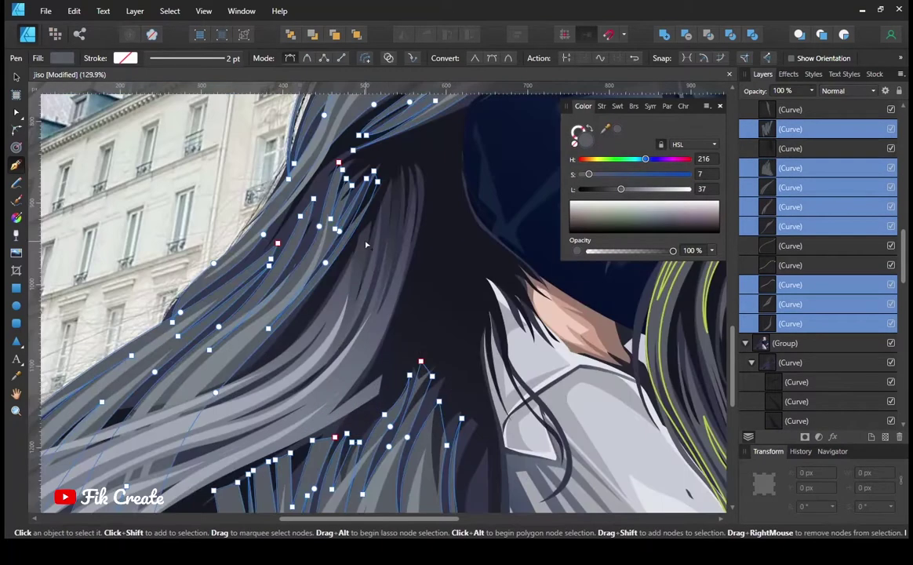
key(ctrl+minus)
Step: Darken the selected strands with the HSL sliders and select the two flyaway strands
drag(620, 189, 612, 189)
key(ctrl+minus)
key(ctrl+minus)
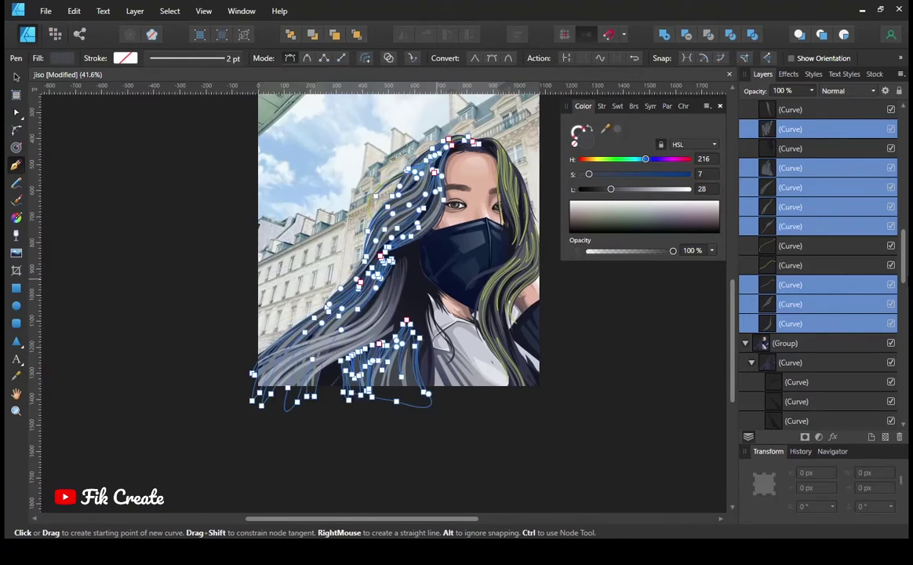
click(768, 246)
shift+click(768, 265)
ctrl+scroll(400, 202, up, 3)
key(i)
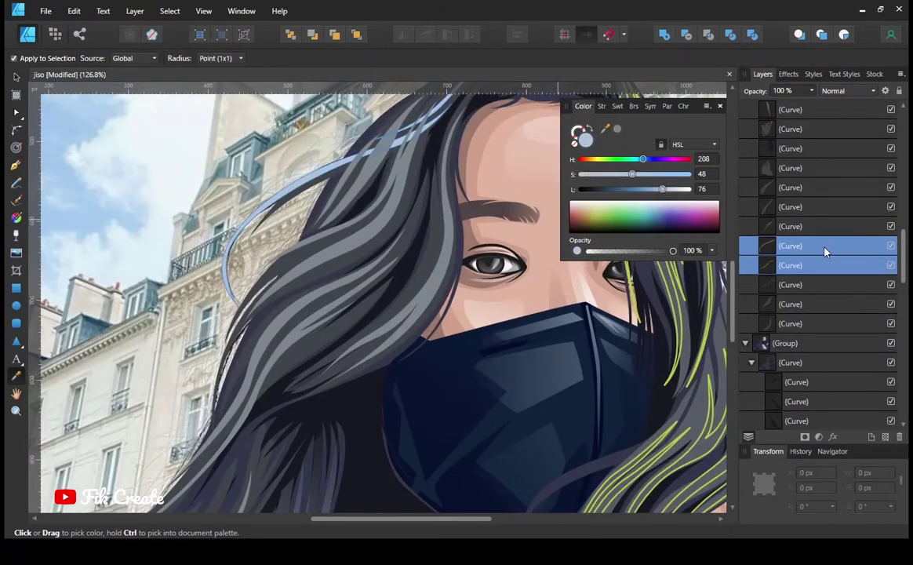
Step: Colour a stray hair strand dark grey, then select the topmost hair strand curve
scroll(777, 196, up, 5)
click(333, 266)
key(p)
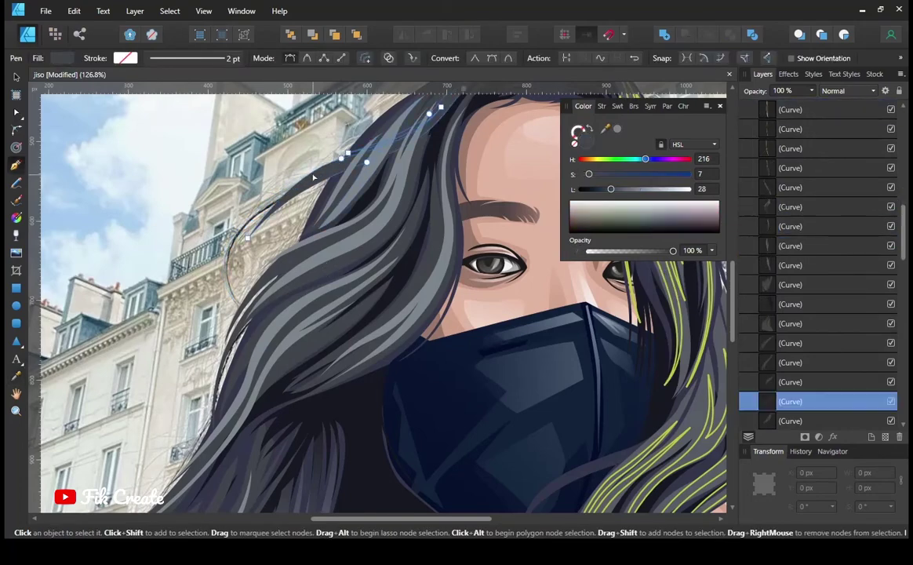
scroll(313, 177, up, 3)
ctrl+click(350, 271)
scroll(776, 197, up, 6)
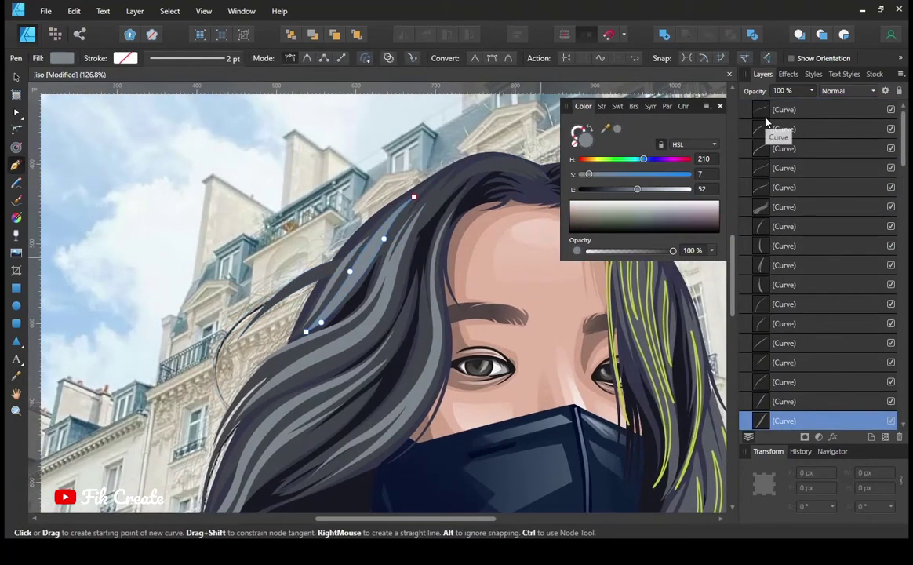
click(767, 129)
click(767, 109)
Step: Turn the light-blue strand dark grey using the Color Picker
scroll(393, 275, down, 3)
scroll(537, 284, up, 3)
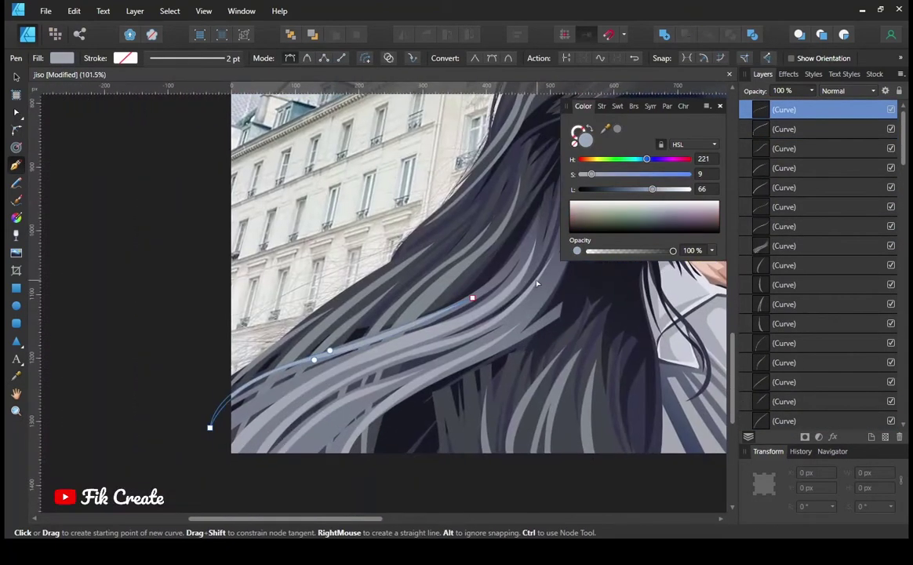
scroll(538, 284, down, 3)
scroll(439, 267, up, 3)
scroll(398, 258, up, 2)
scroll(397, 258, down, 3)
key(i)
scroll(440, 251, up, 3)
scroll(452, 249, up, 2)
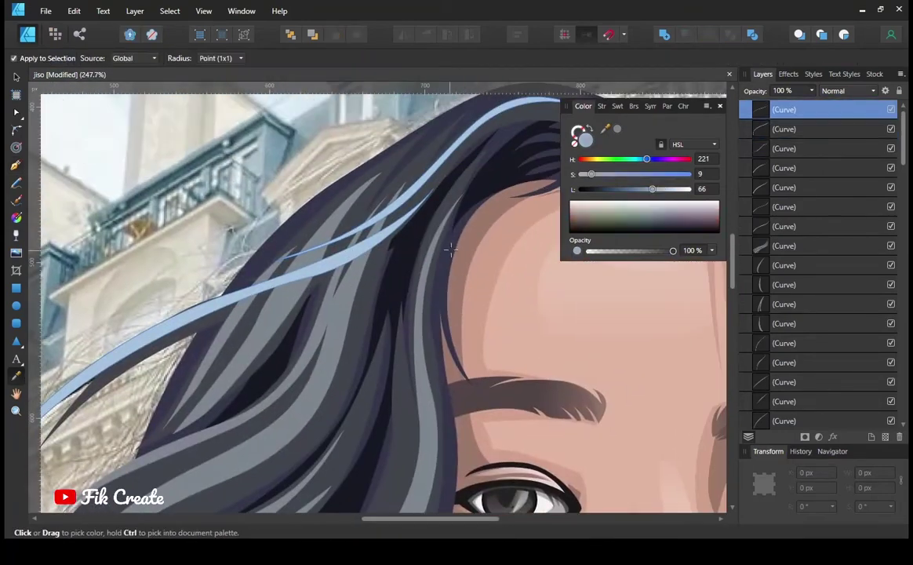
click(451, 249)
key(p)
key(Escape)
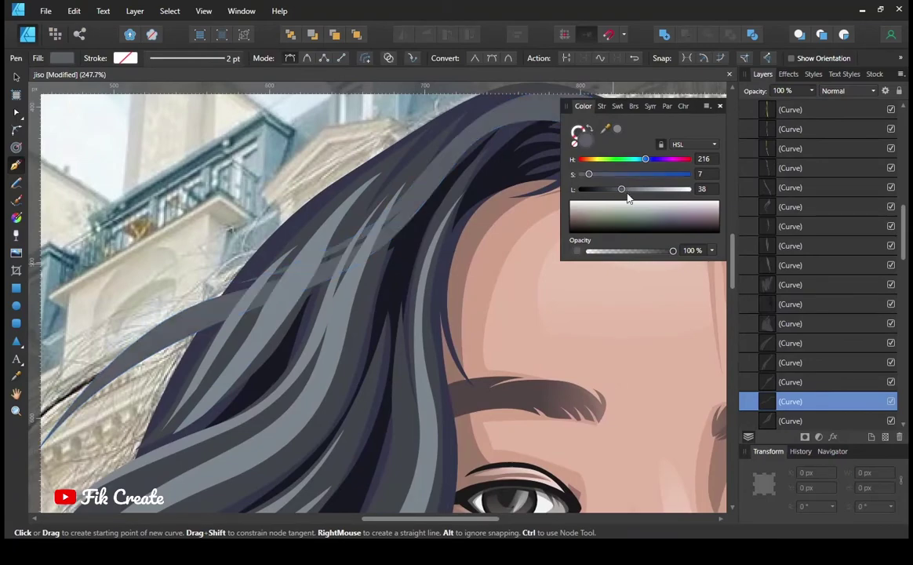
Step: Lighten two more selected hair strands to a pale grey
ctrl+click(369, 251)
scroll(357, 302, down, 2)
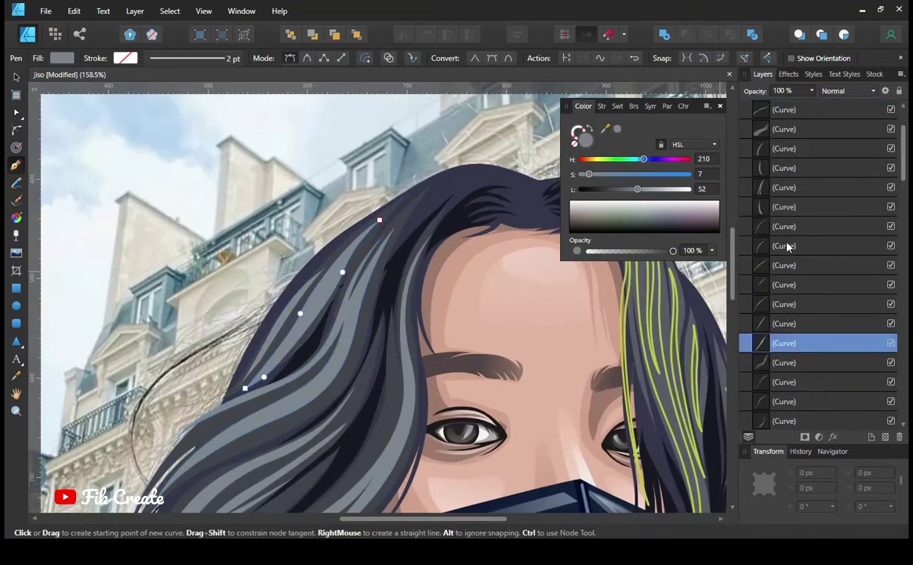
ctrl+click(604, 283)
scroll(424, 374, down, 3)
key(i)
scroll(266, 466, down, 3)
scroll(374, 278, up, 3)
click(652, 189)
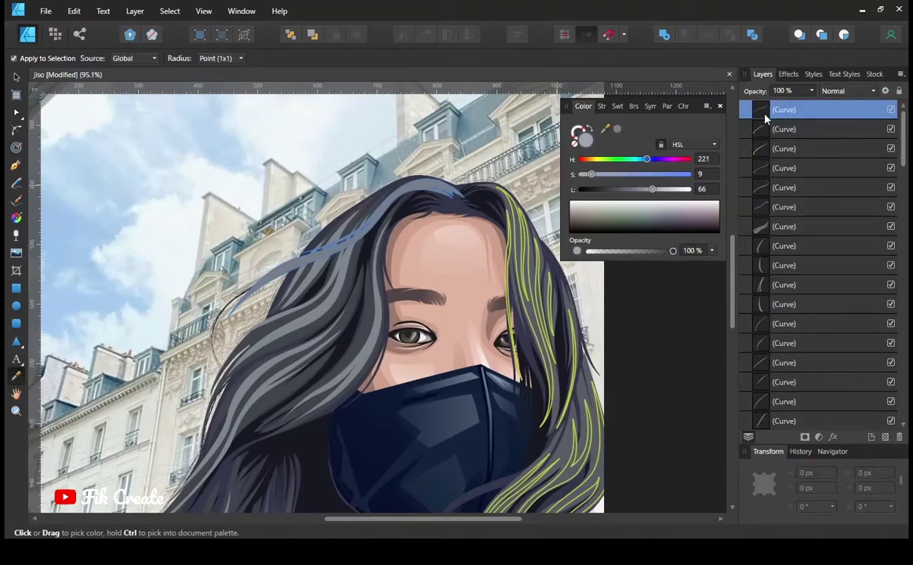
scroll(383, 209, up, 3)
key(p)
Step: Select the flyaway strands arcing over the forehead and top of the hair
click(311, 208)
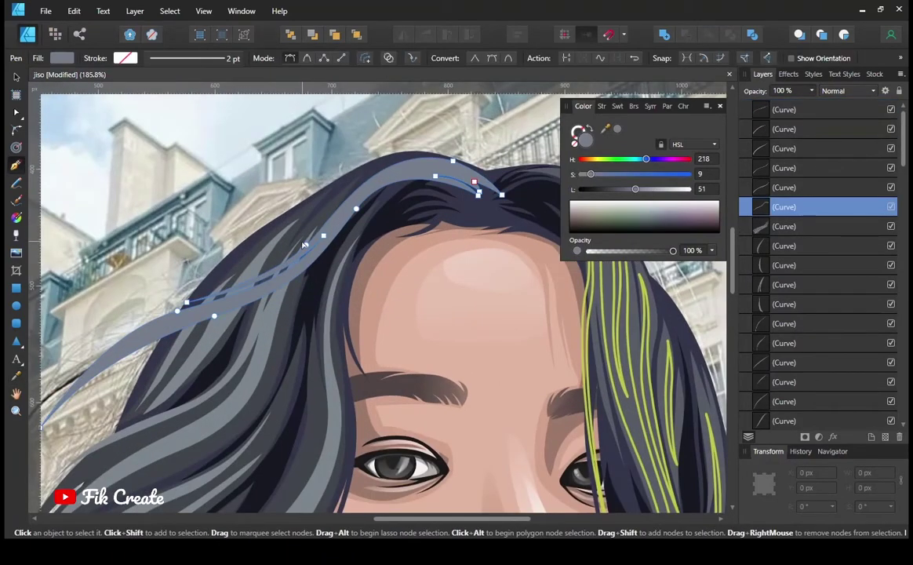
key(v)
scroll(589, 282, down, 5)
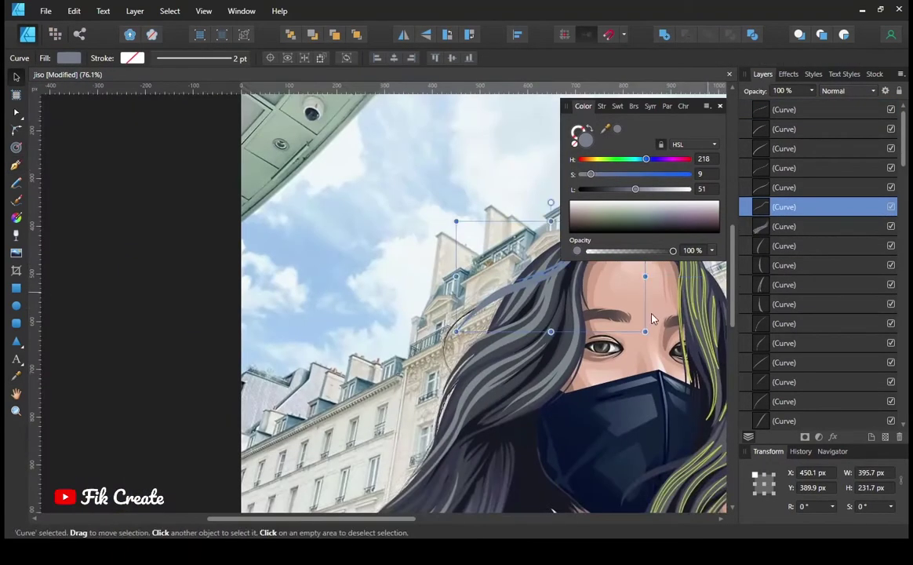
click(408, 236)
scroll(328, 282, down, 3)
click(378, 300)
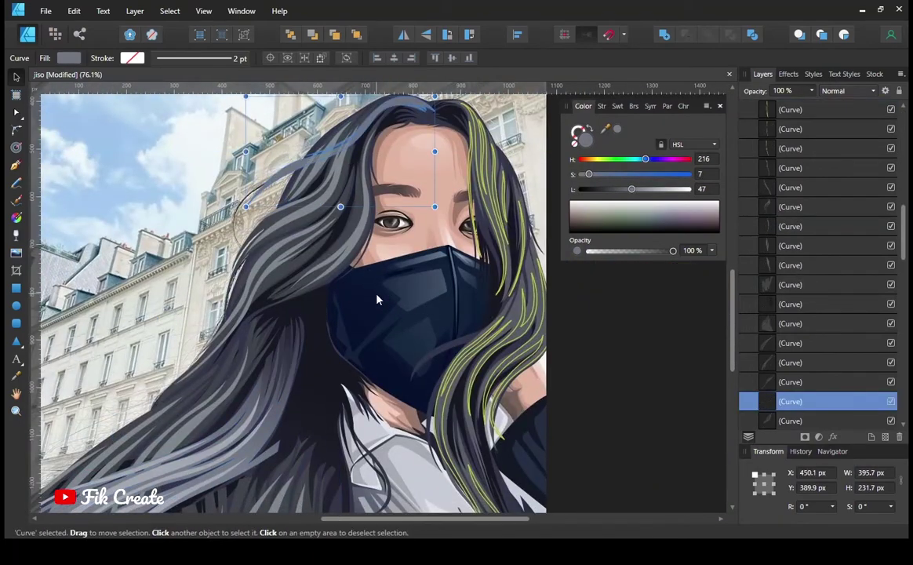
shift+click(484, 271)
click(314, 166)
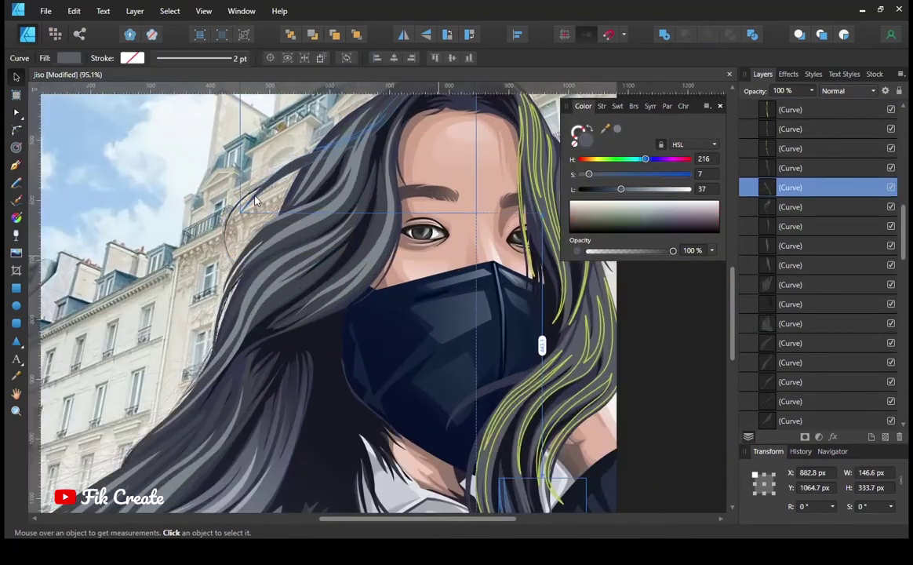
scroll(314, 166, up, 2)
scroll(549, 275, down, 2)
Step: Restack the flyaway strand layers near the top of the Layers panel
drag(755, 127, 753, 333)
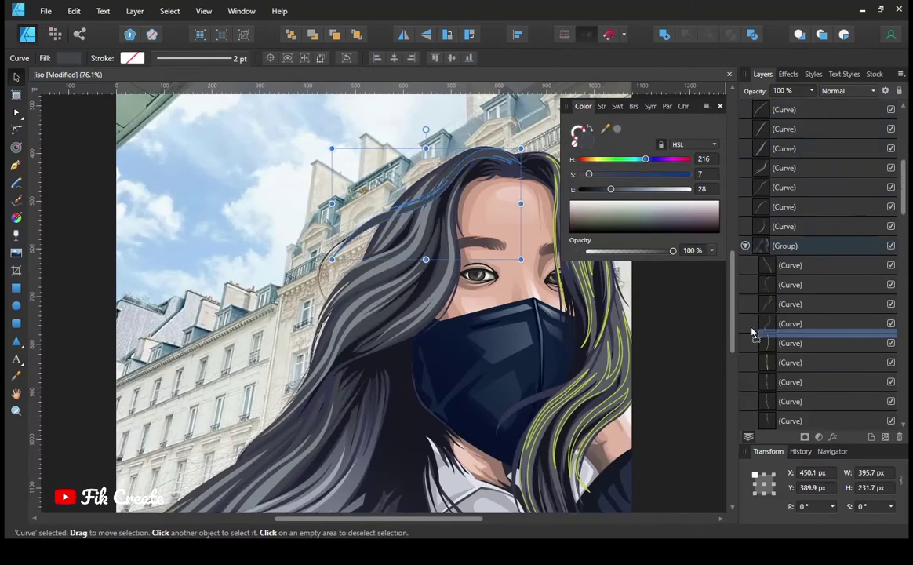
key(i)
scroll(174, 461, down, 3)
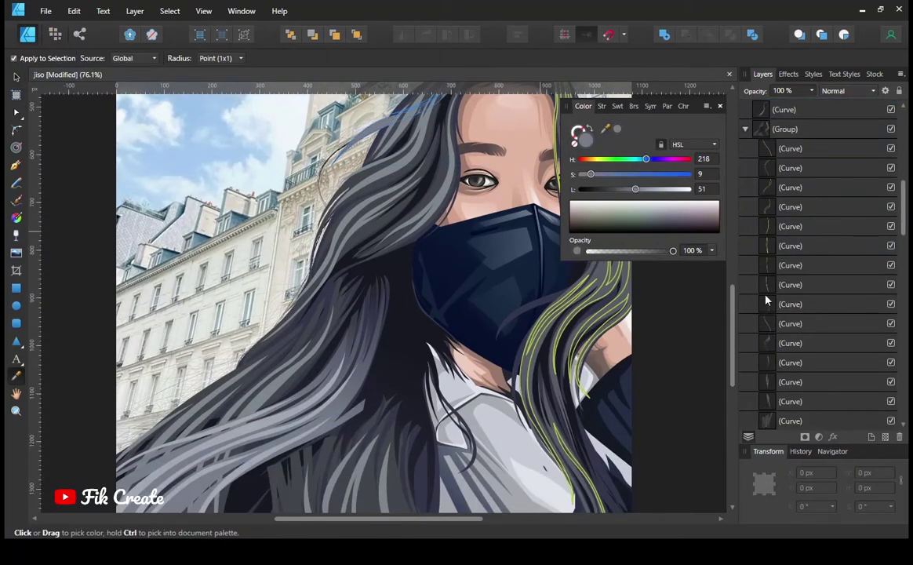
drag(775, 293, 765, 110)
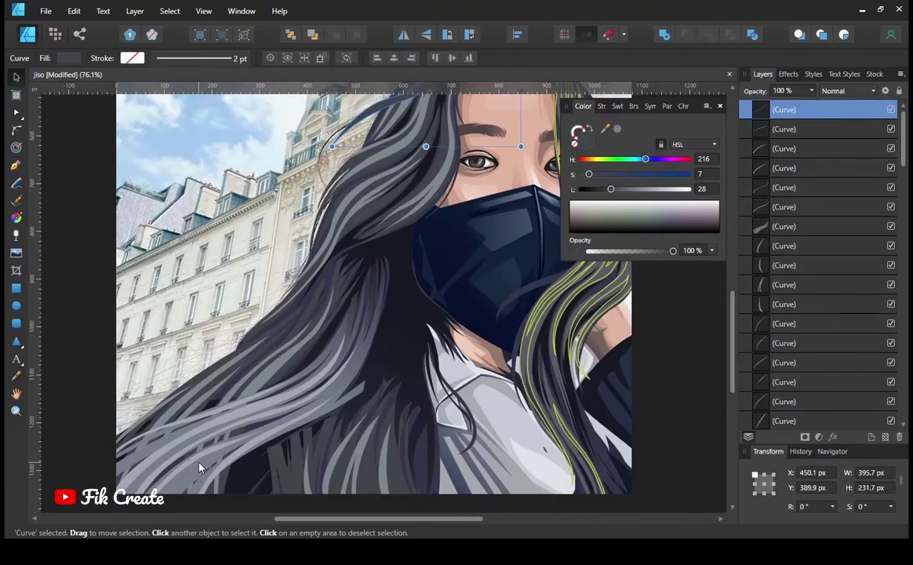
Step: Tone the two light-blue flyaway strands down to pale blue-grey
click(363, 351)
key(p)
key(i)
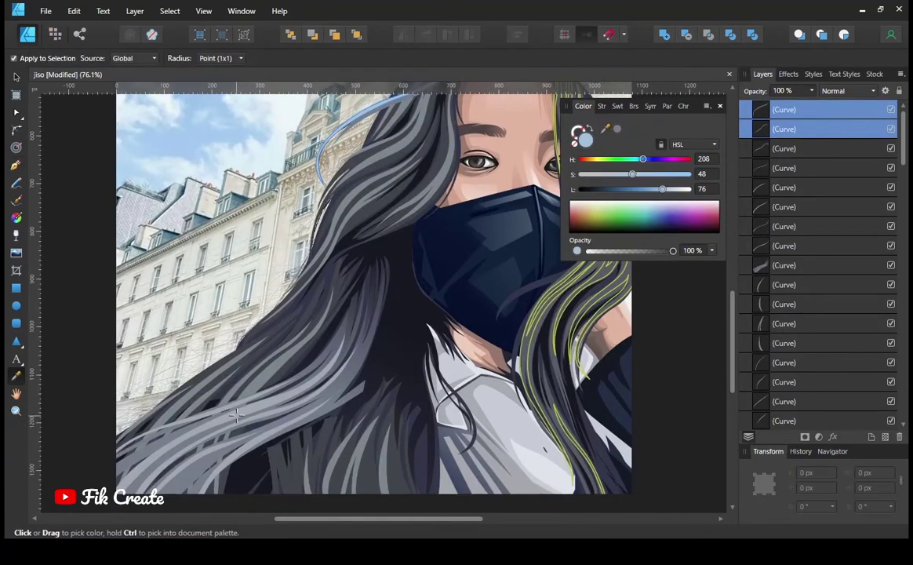
drag(632, 174, 602, 175)
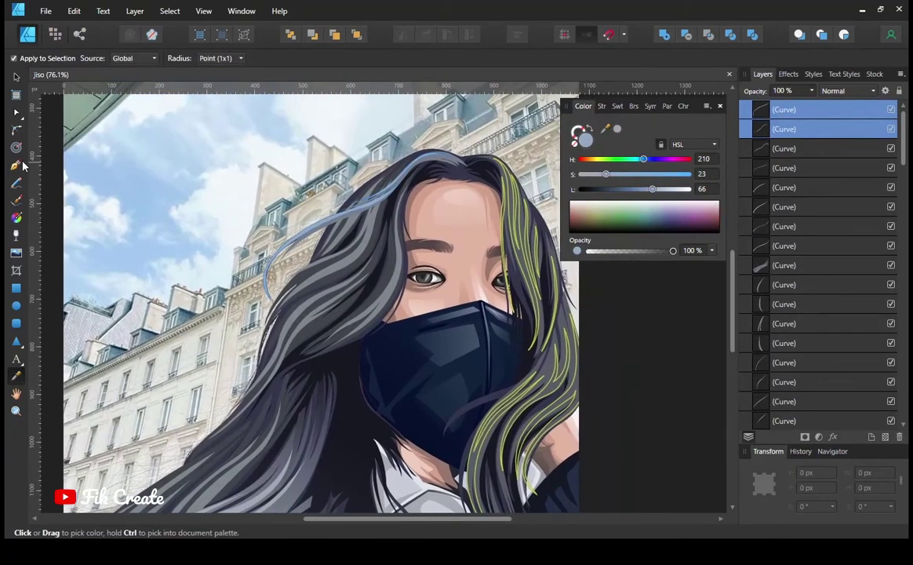
key(p)
shift+click(770, 310)
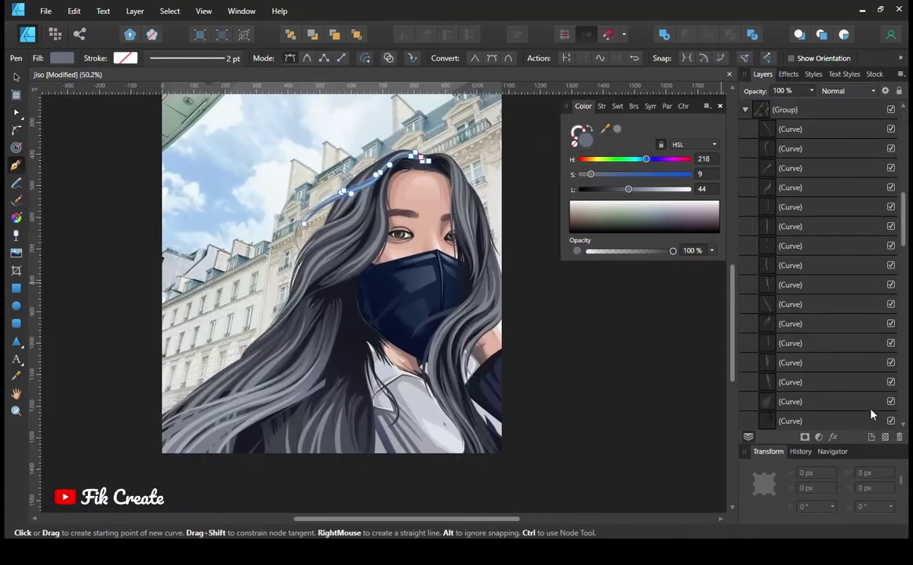
Step: Hide the street reference photo layer to view the portrait alone
click(891, 402)
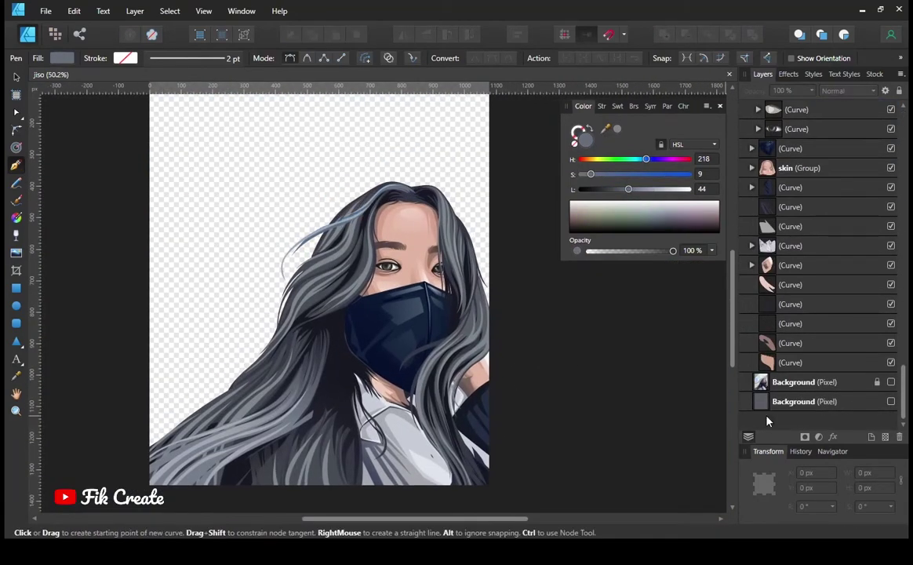
Step: Save, then draw a full-artboard rectangle filled light beige (HSL 30/9/78)
key(ctrl+s)
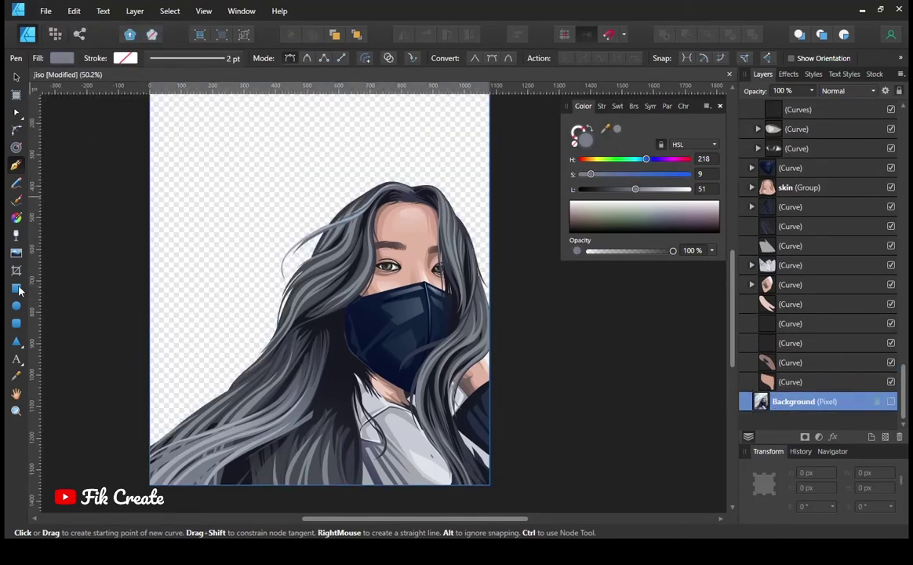
key(m)
drag(112, 100, 402, 452)
drag(610, 189, 664, 189)
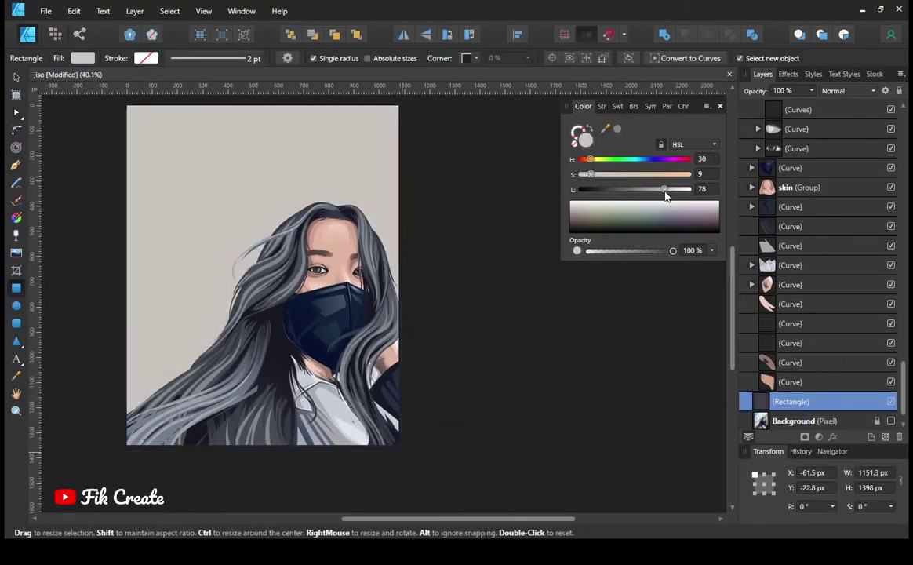